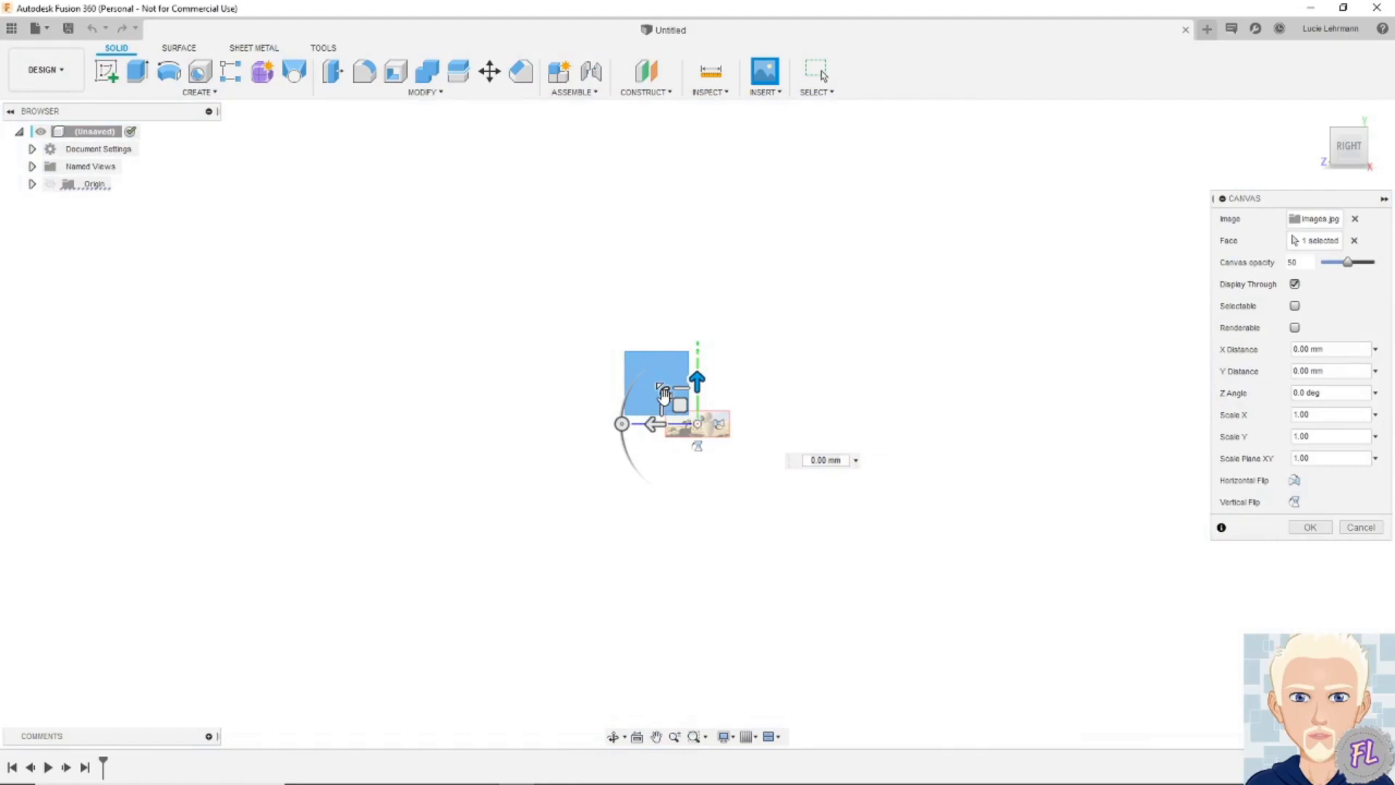
# Enlarge the inserted reference image uniformly to a plane scale of about 10.2 and accept the canvas
pyautogui.moveTo(664, 394); pyautogui.dragTo(309, 99)
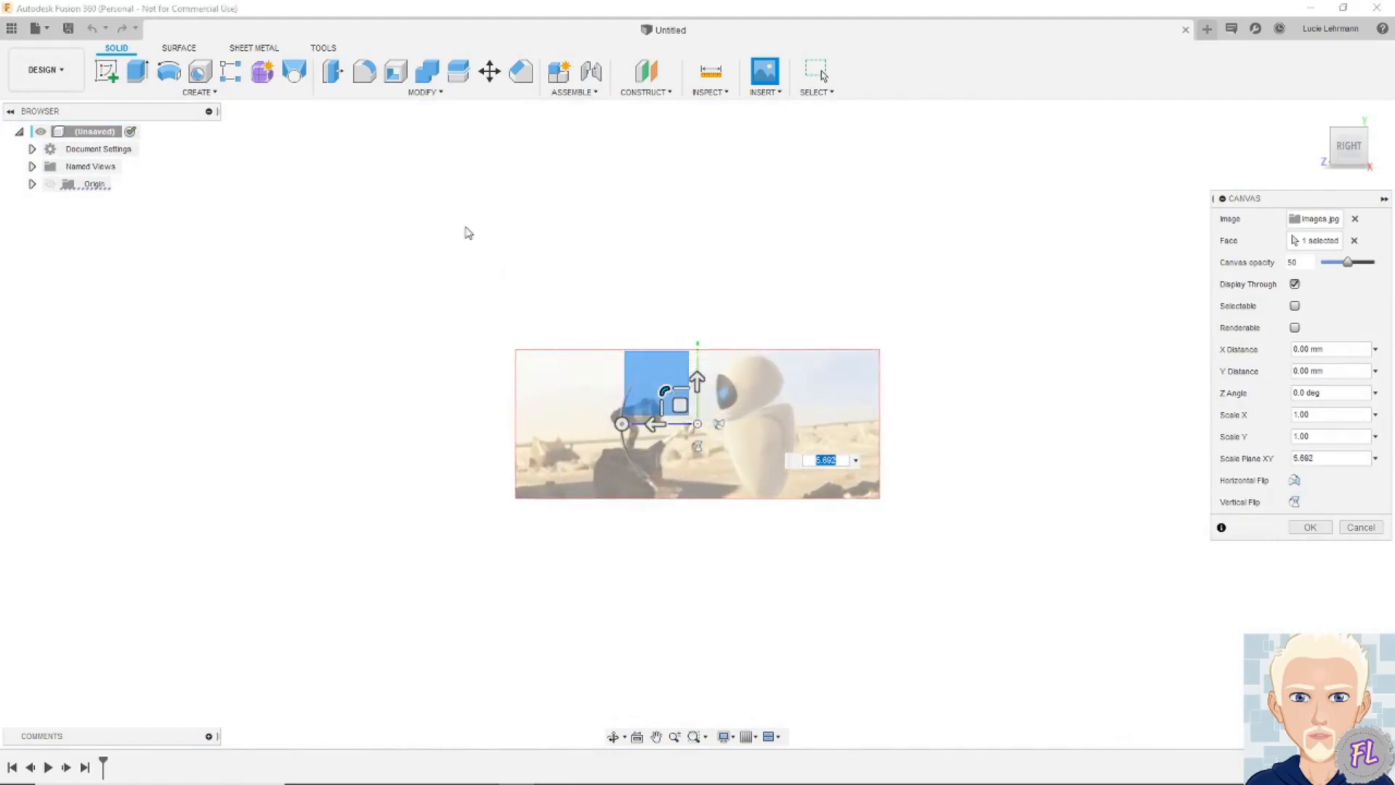
pyautogui.moveTo(664, 386); pyautogui.dragTo(639, 365)
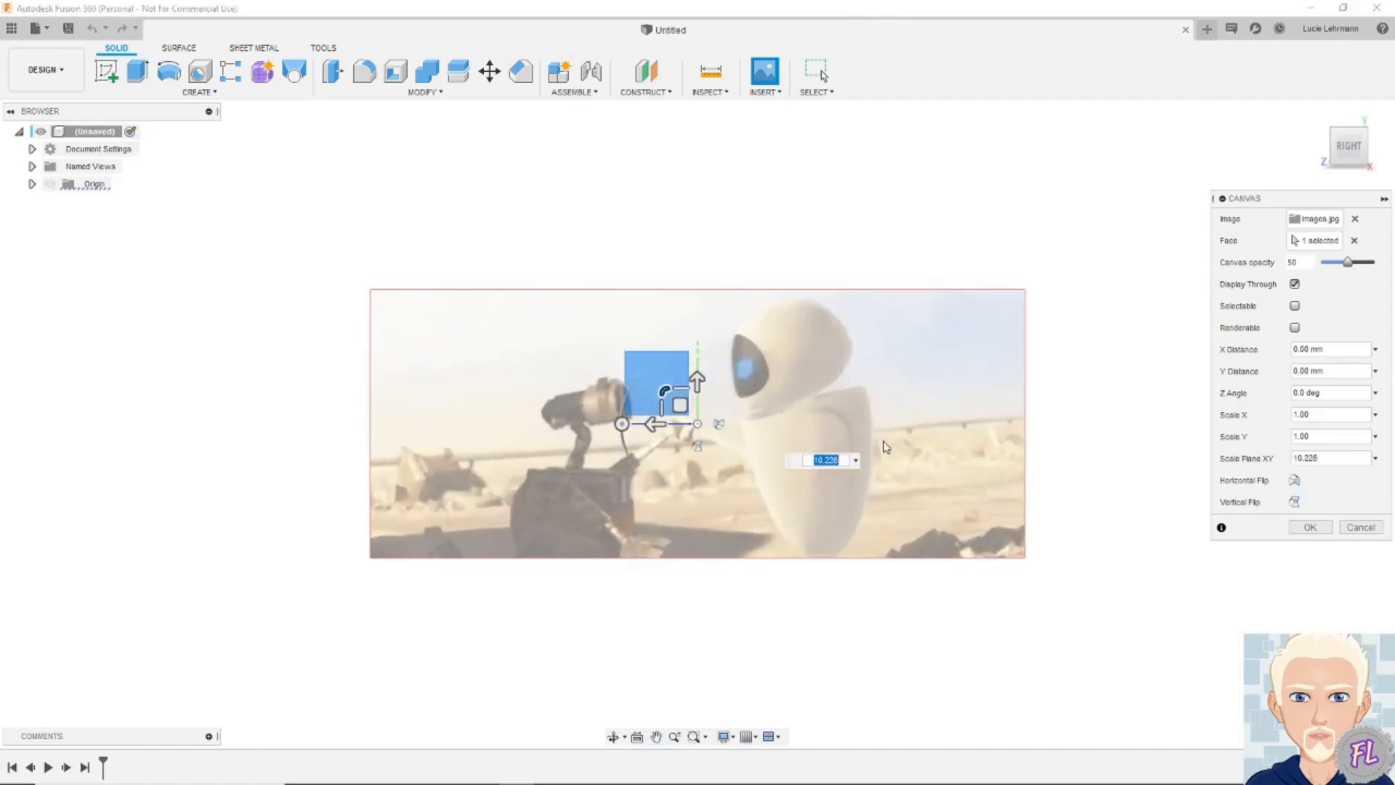
pyautogui.click(1308, 529)
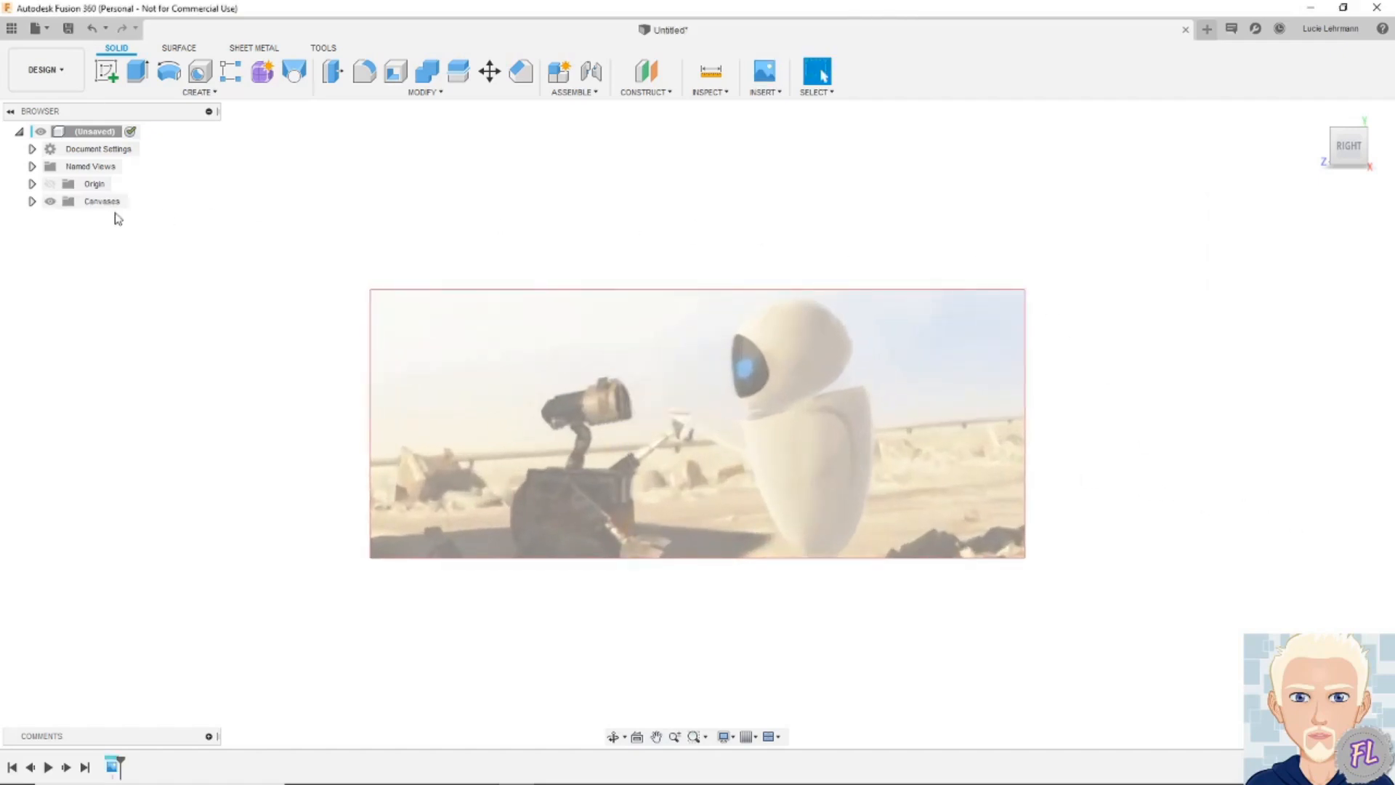
# Calibrate the canvas by picking the top of the white robot's head and its base, setting that distance to 100 mm
pyautogui.click(32, 201)
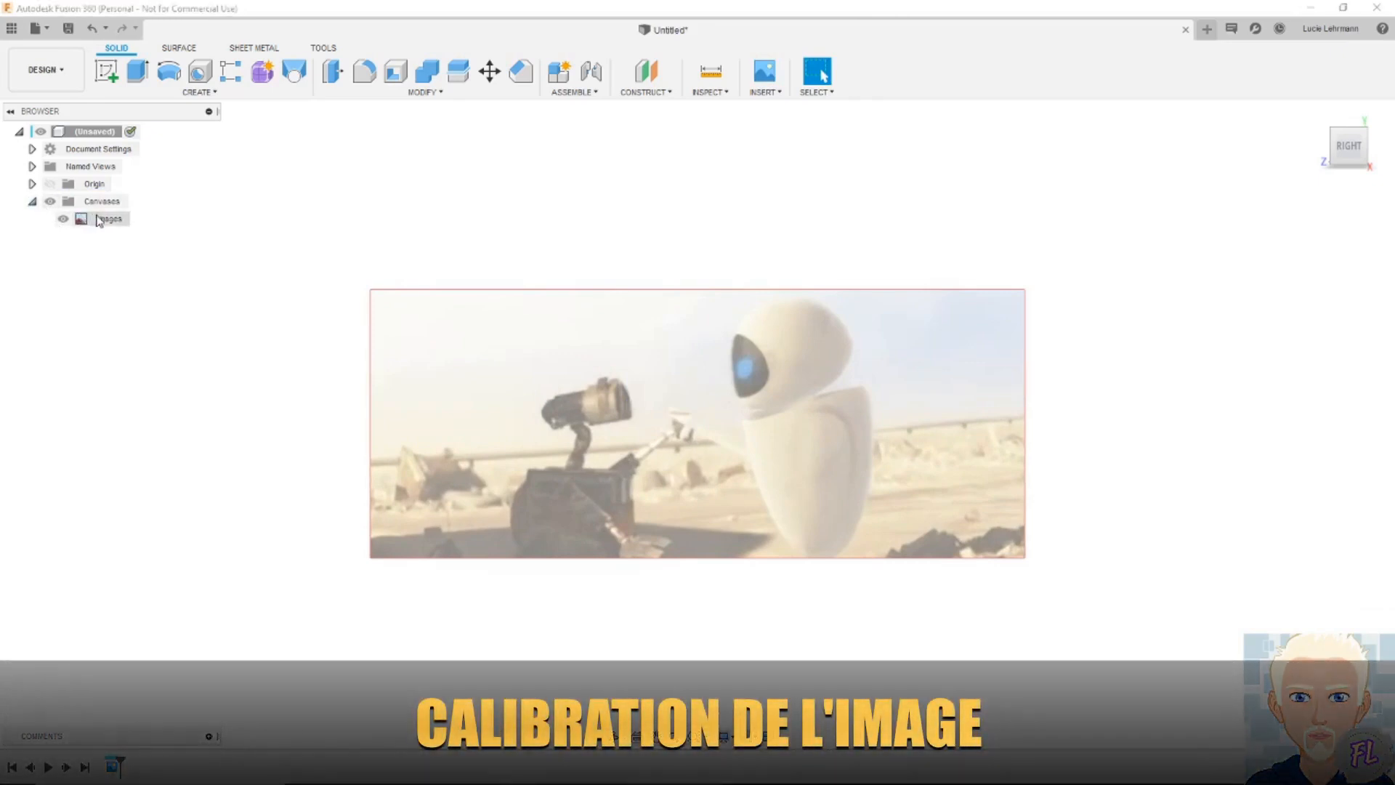
pyautogui.click(111, 225)
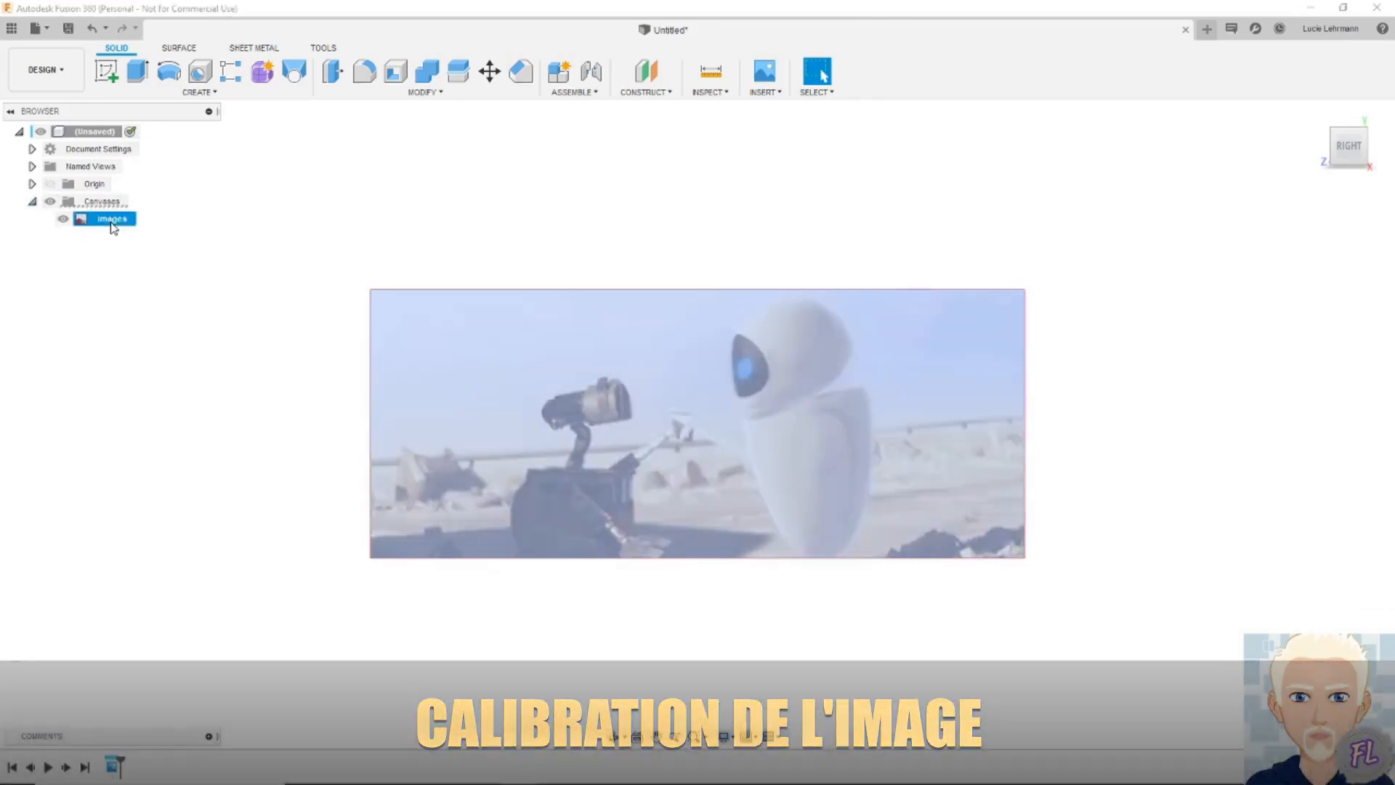
pyautogui.rightClick(111, 225)
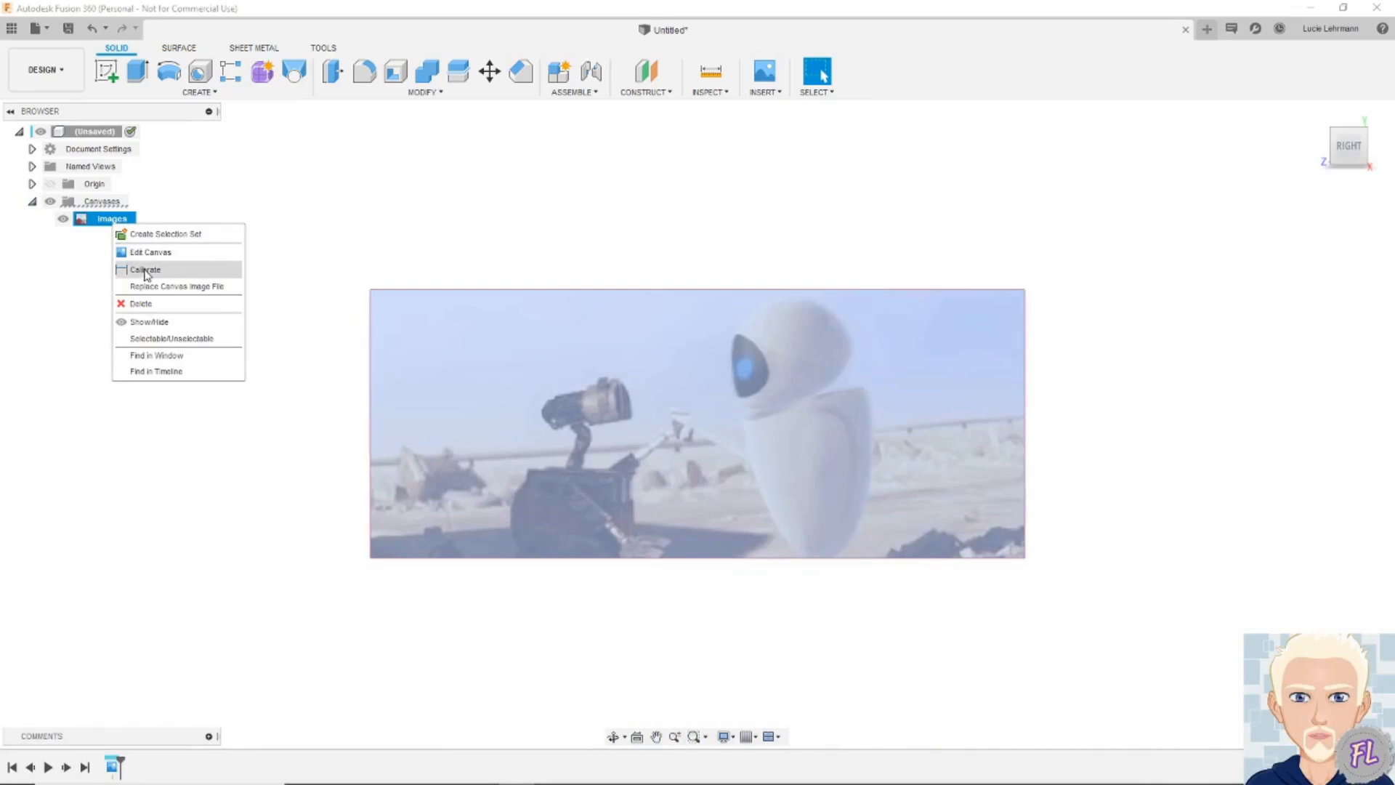
pyautogui.click(146, 270)
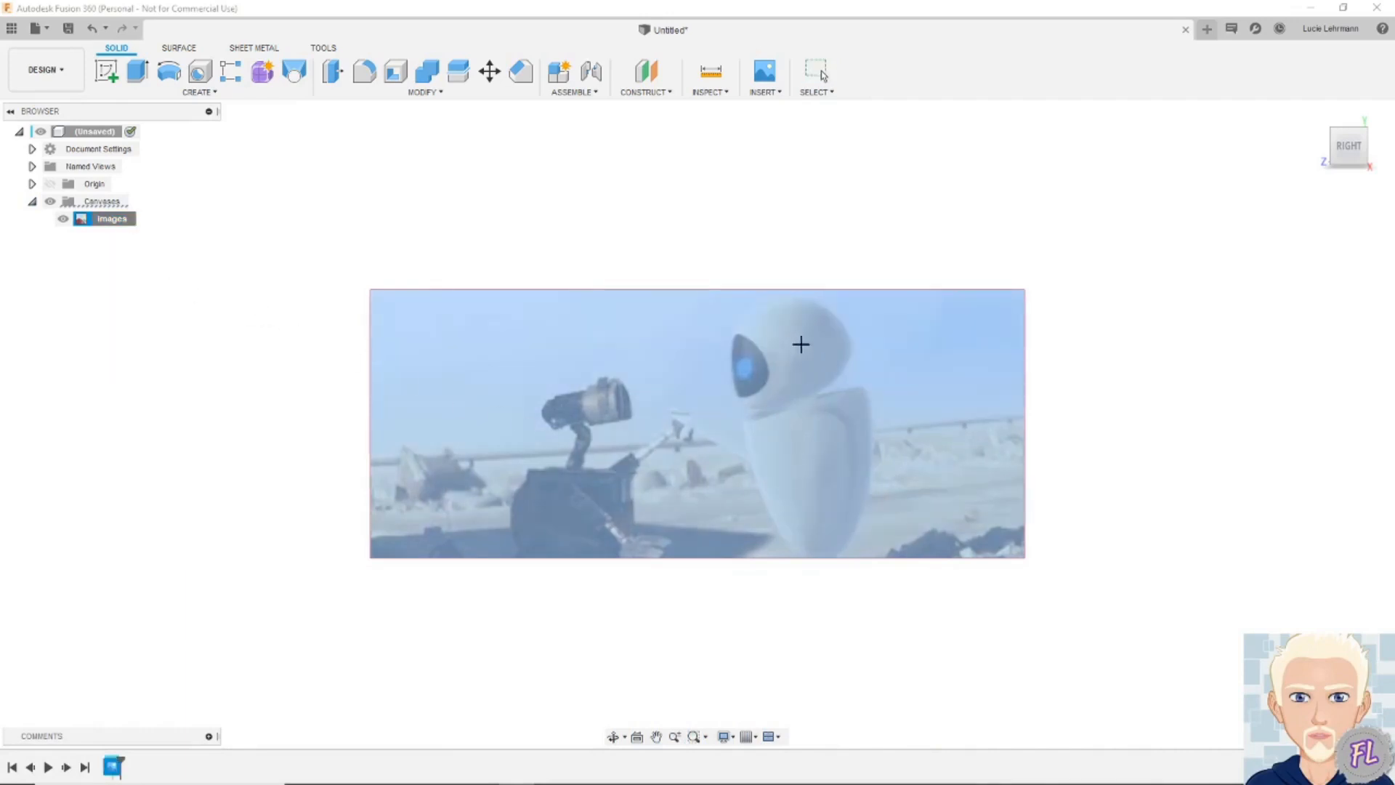
pyautogui.scroll(4, 783, 297)
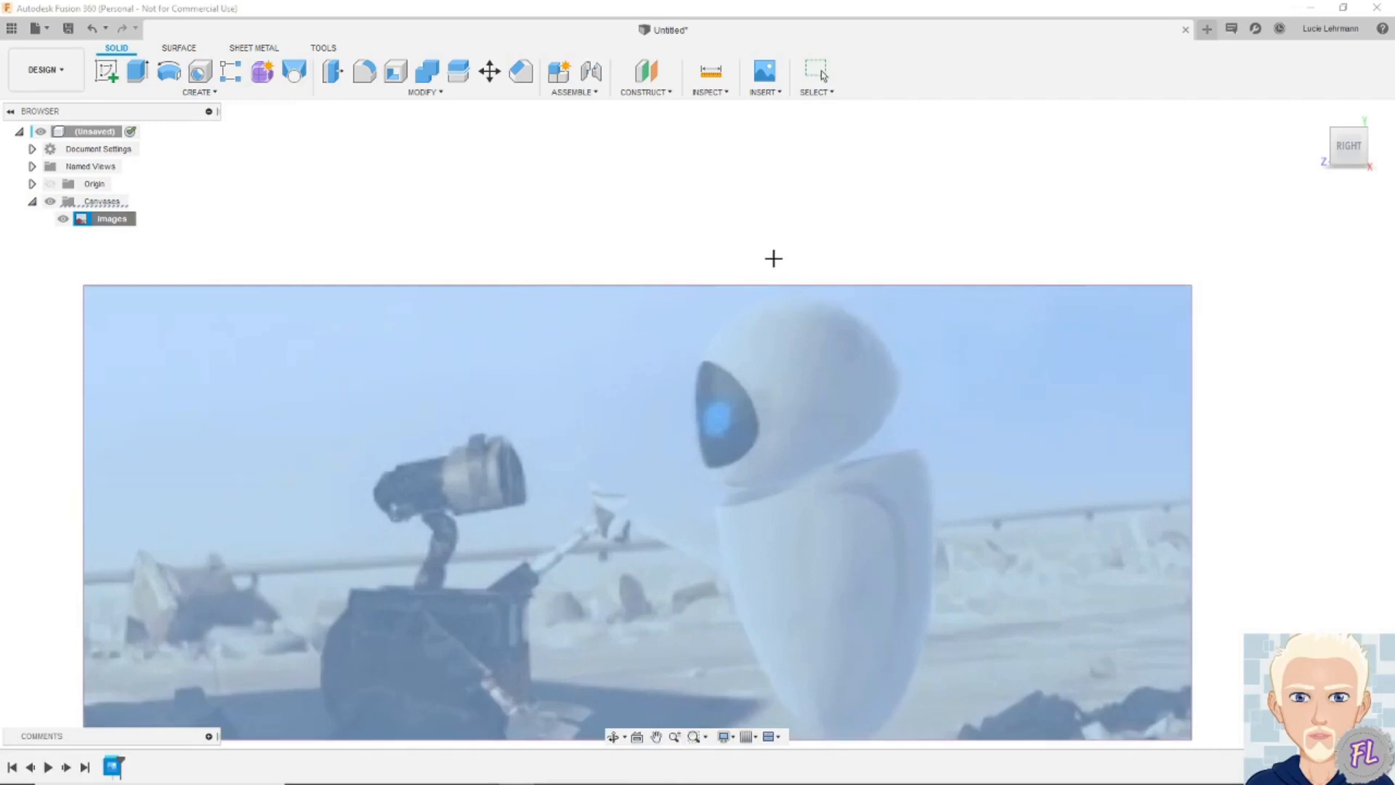
pyautogui.click(769, 301)
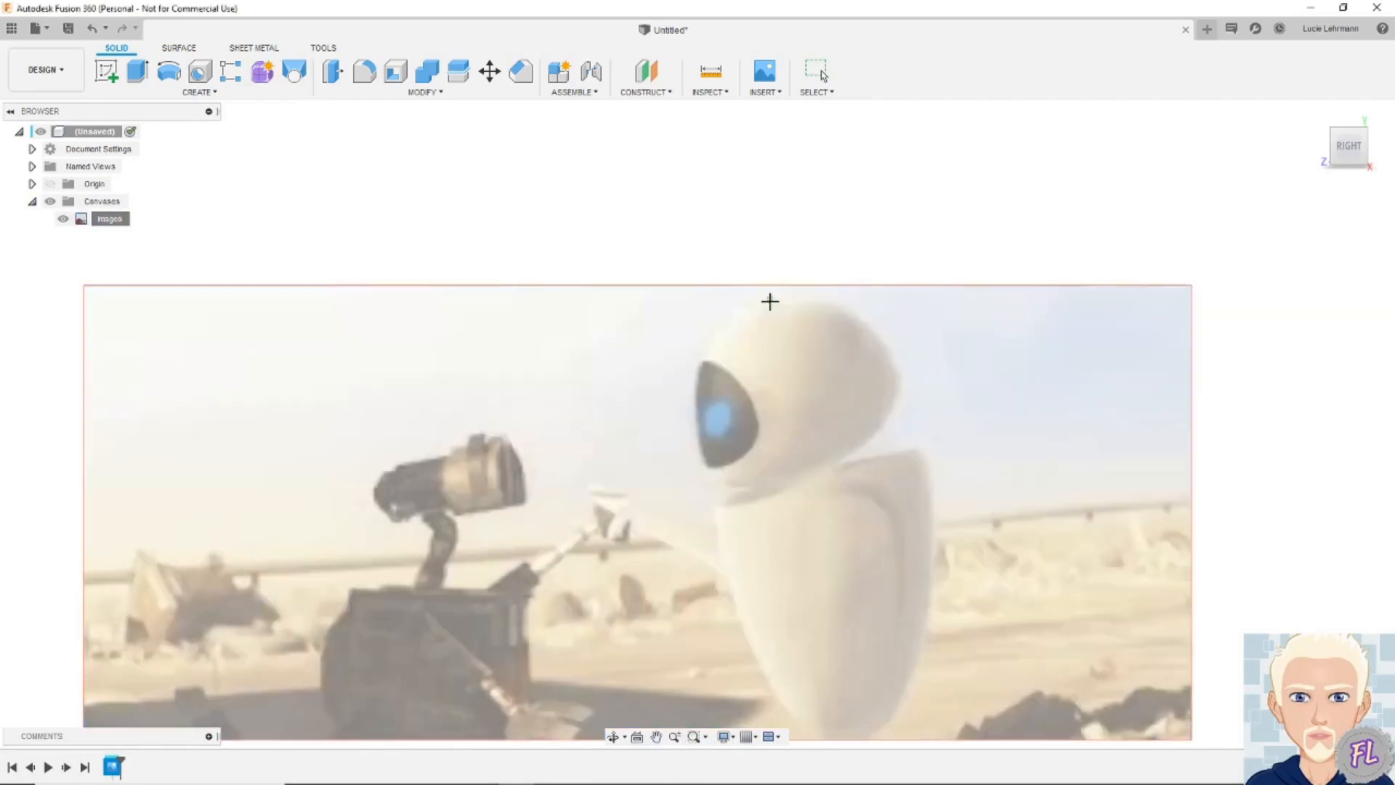
pyautogui.click(839, 738)
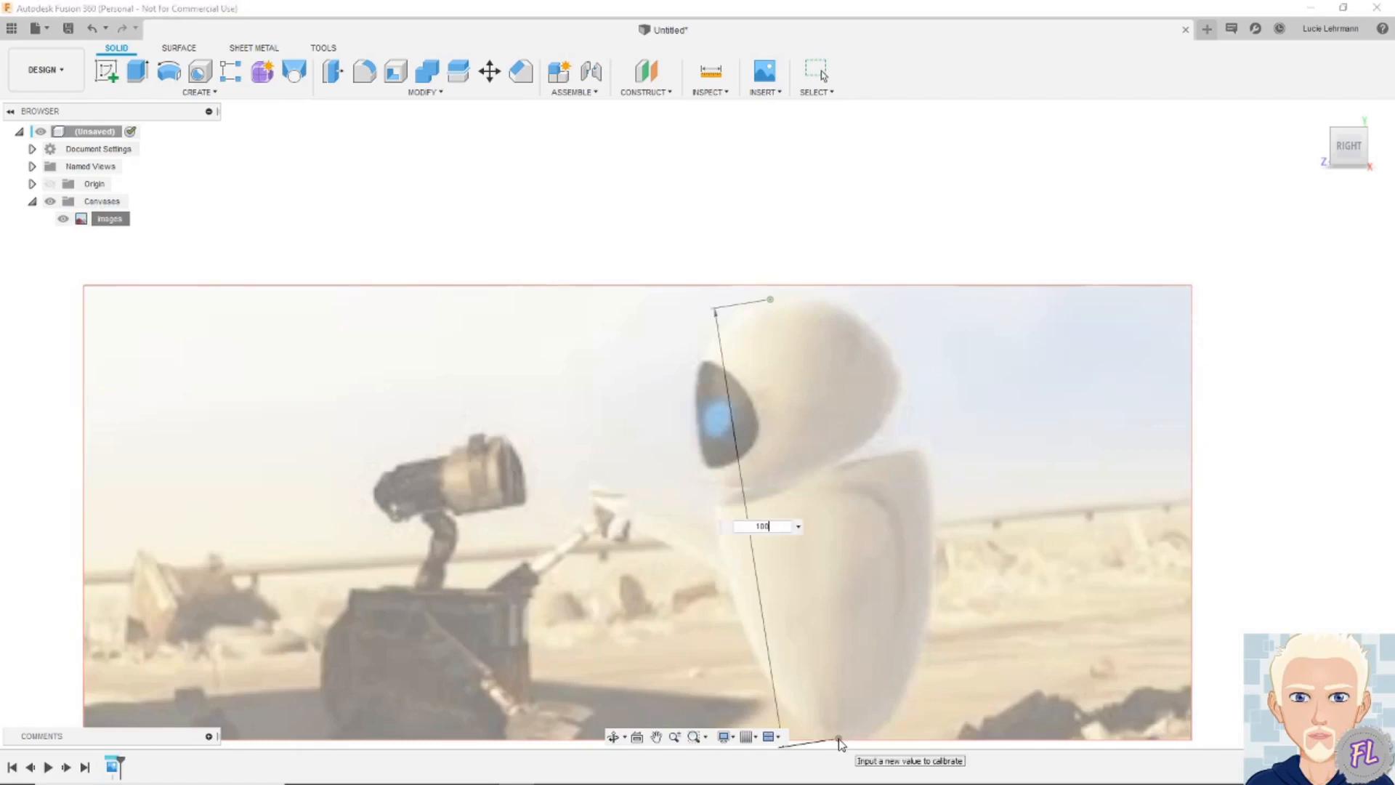
pyautogui.press('Return')
# Start a new sketch on the origin plane that holds the canvas
pyautogui.scroll(-3, 795, 642)
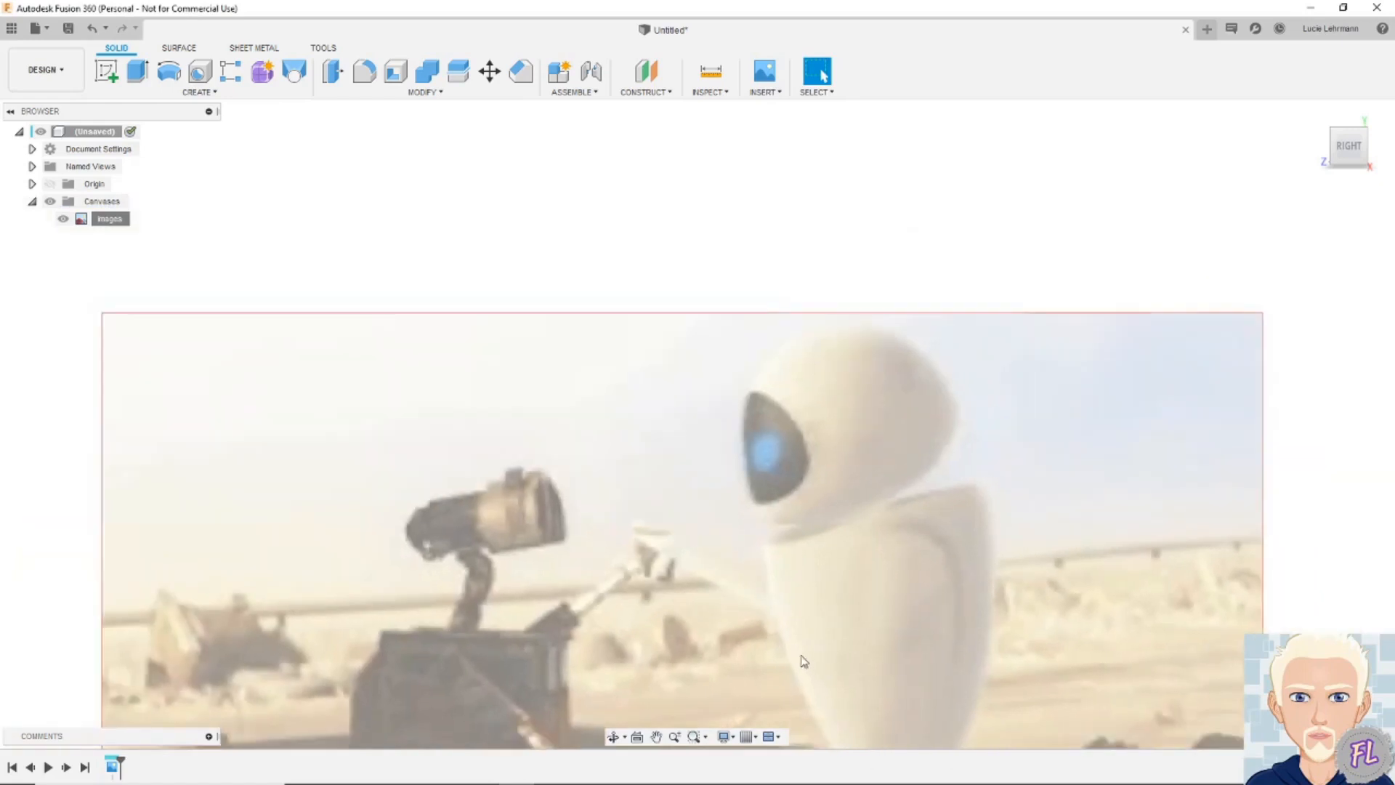
pyautogui.moveTo(921, 649); pyautogui.dragTo(821, 495, button='middle')
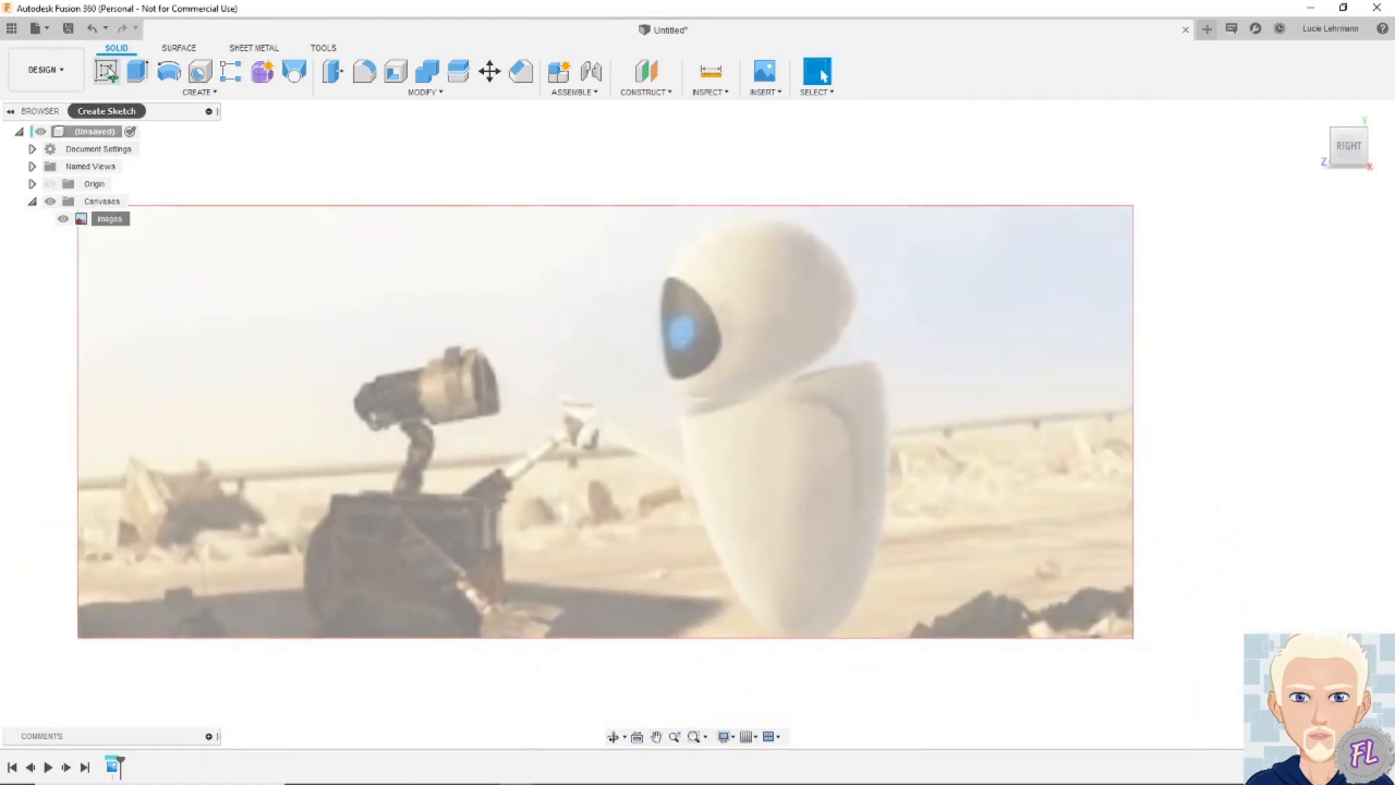
pyautogui.click(106, 70)
pyautogui.click(564, 380)
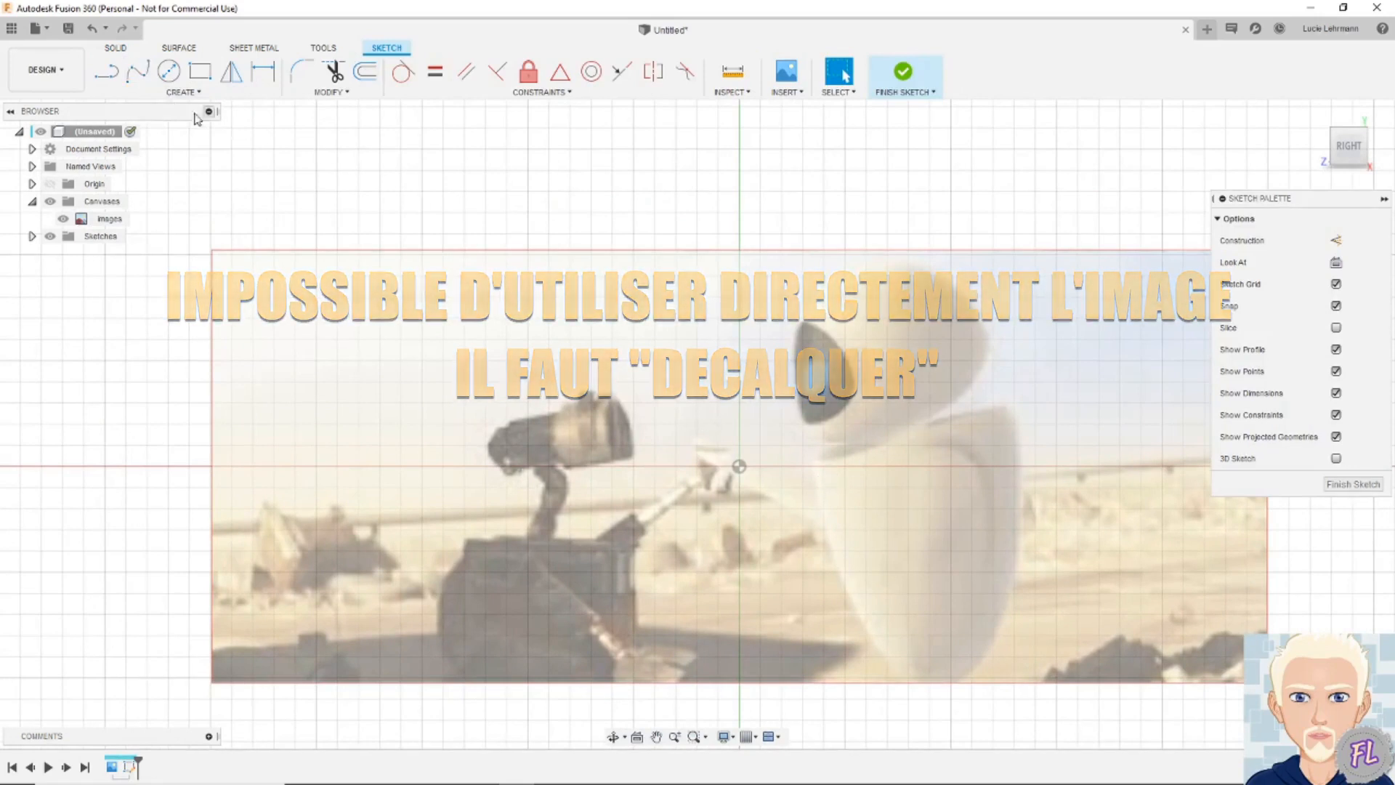
# Trace the upper edge of the white robot's body with a four-point fit point spline, from the front of the neck to the rear shoulder
pyautogui.click(142, 73)
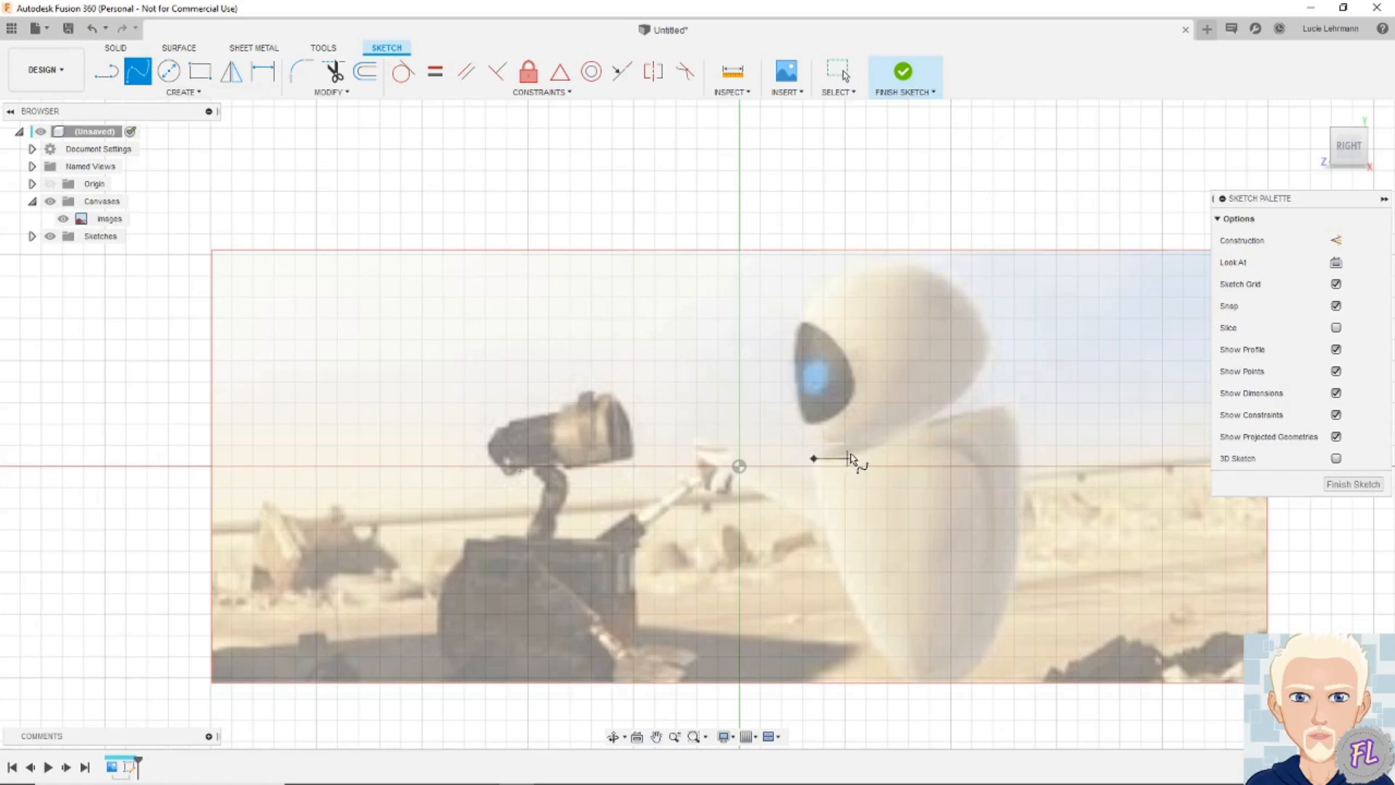
pyautogui.scroll(4, 855, 457)
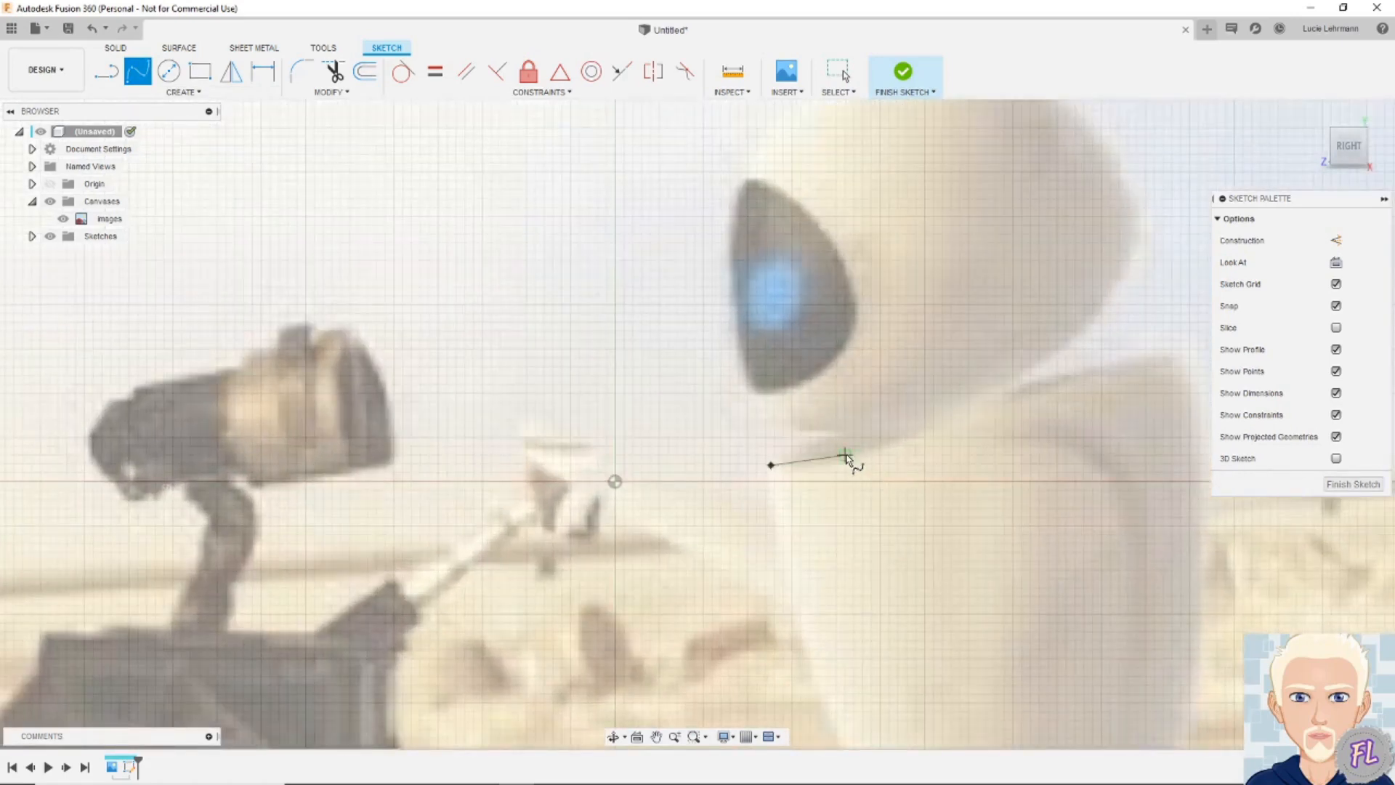
pyautogui.click(855, 456)
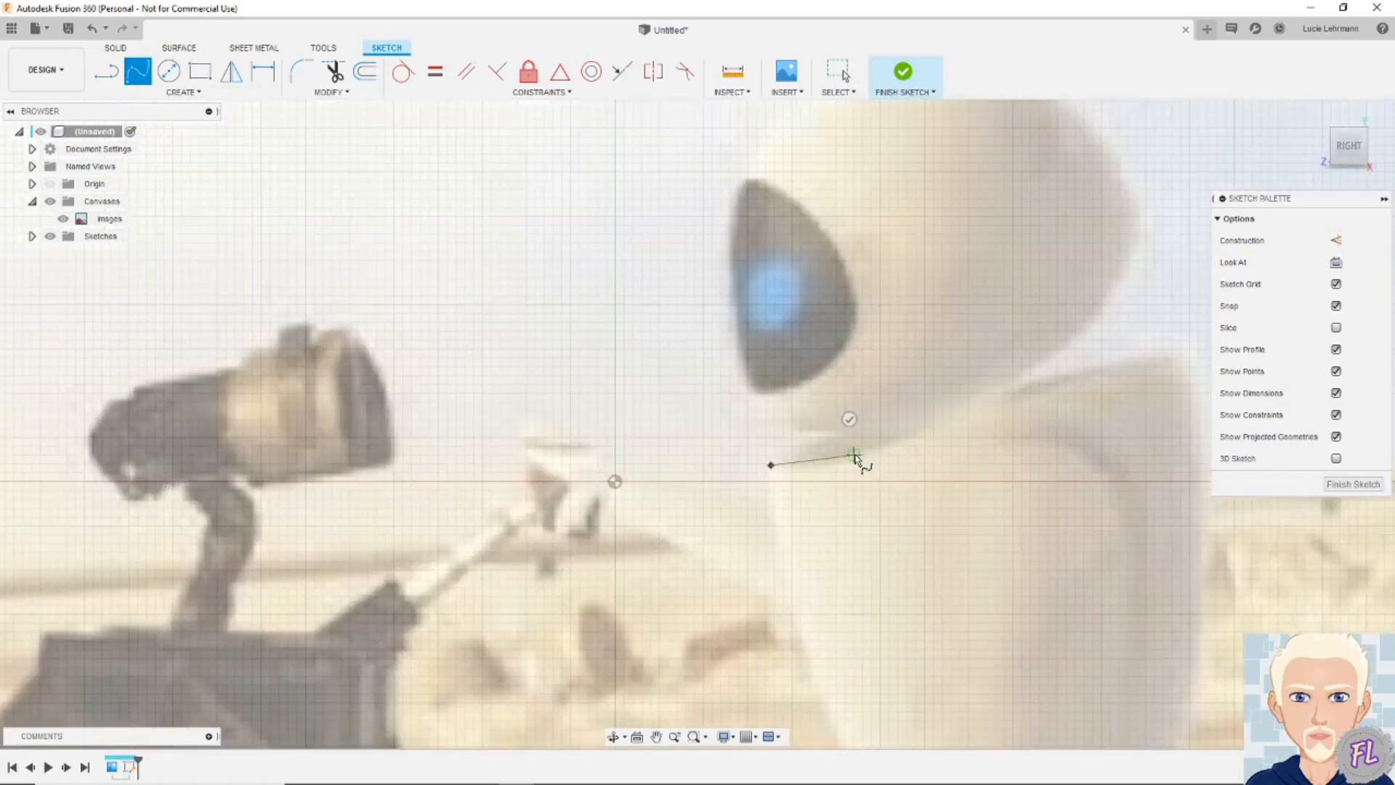
pyautogui.click(1022, 393)
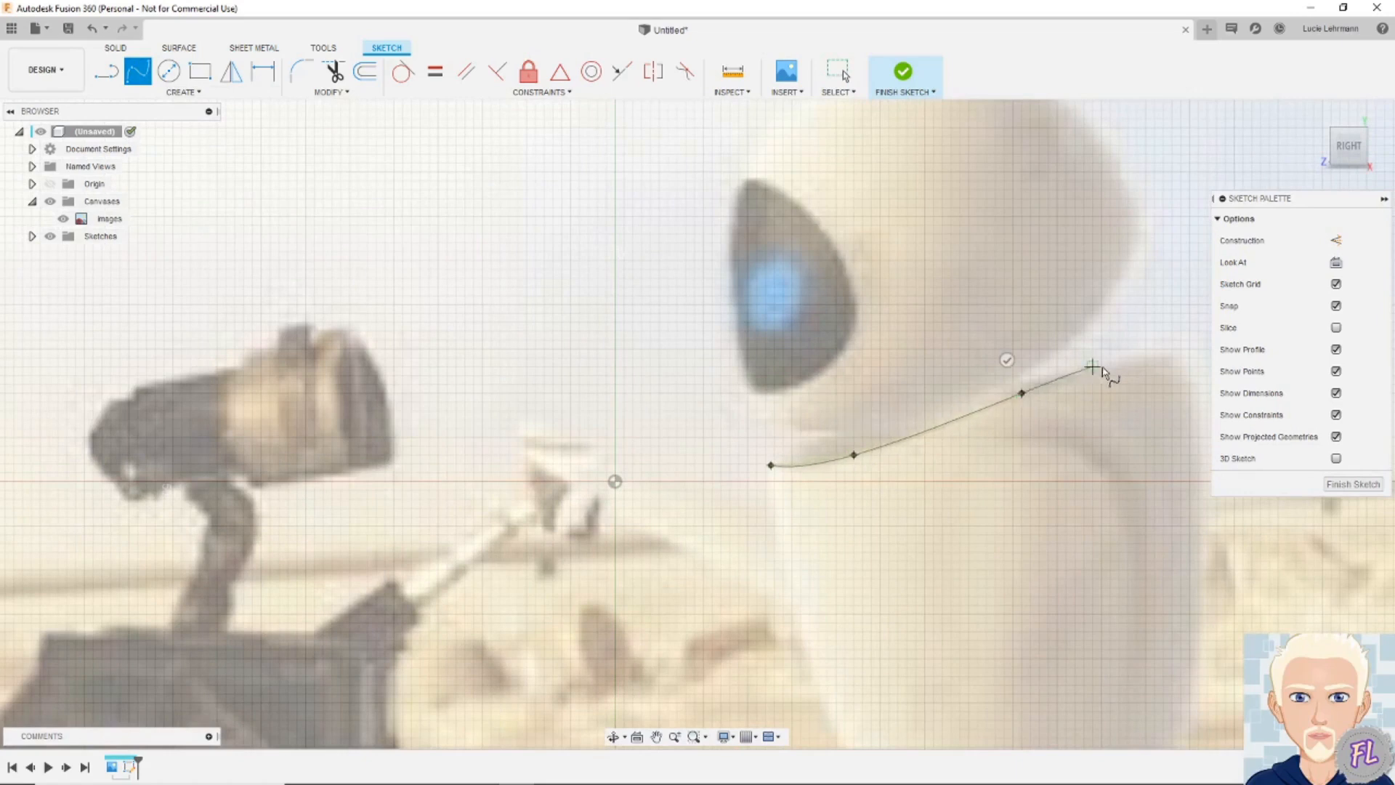
pyautogui.click(1162, 357)
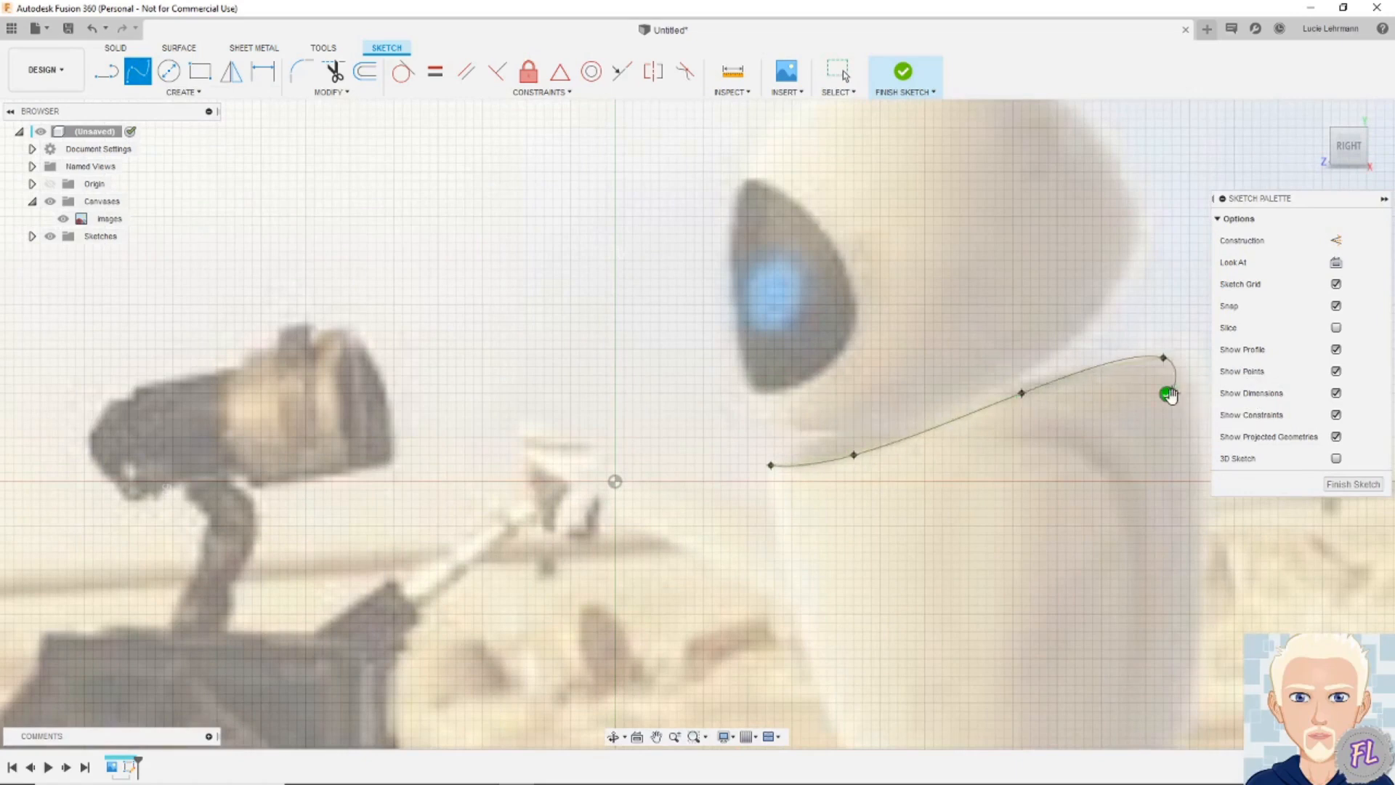
pyautogui.click(1167, 394)
# Trace the front, base and back of the white robot's body with one spline joining both ends of the upper-edge spline
pyautogui.moveTo(1162, 561)
pyautogui.mouseDown(button='middle')
pyautogui.moveTo(922, 433)
pyautogui.moveTo(843, 339)
pyautogui.mouseUp(button='middle')
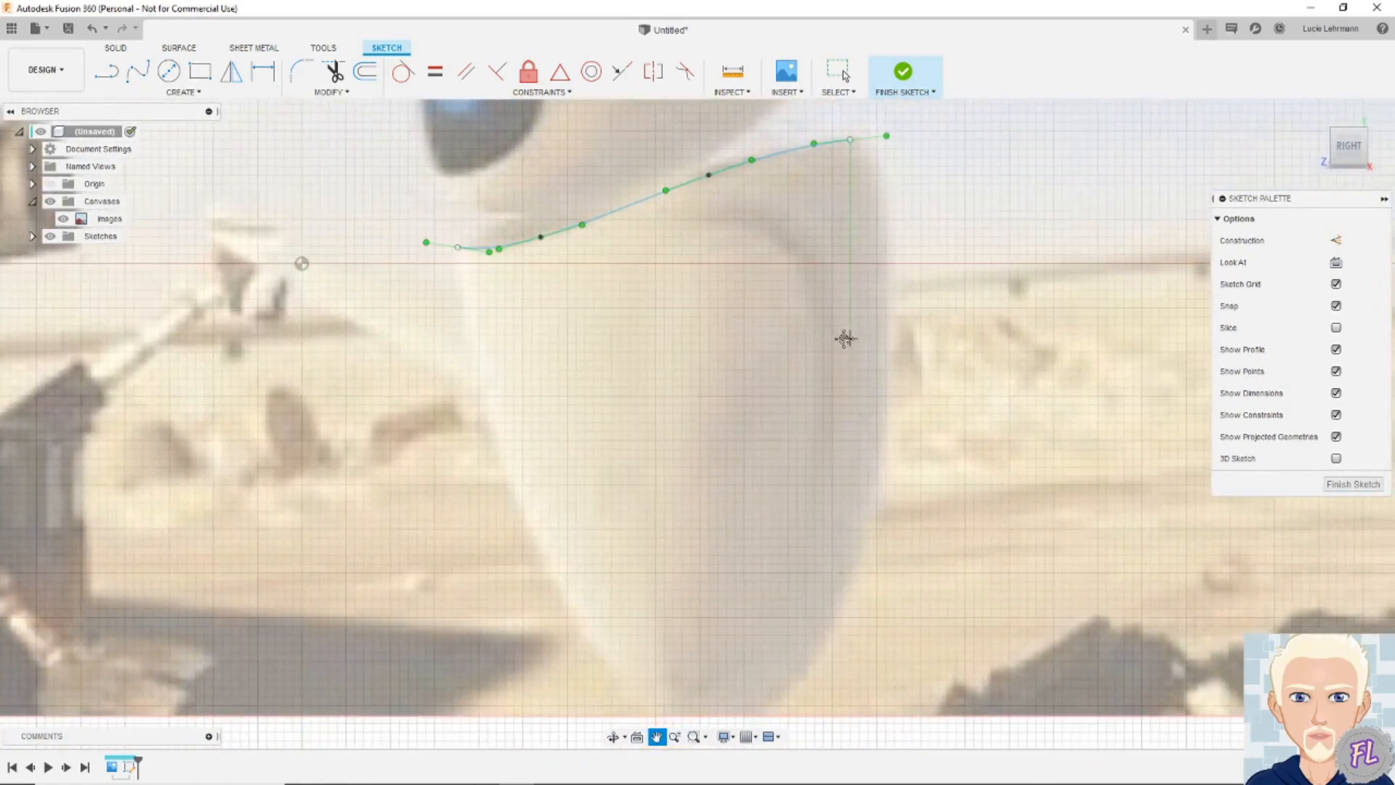
pyautogui.click(458, 247)
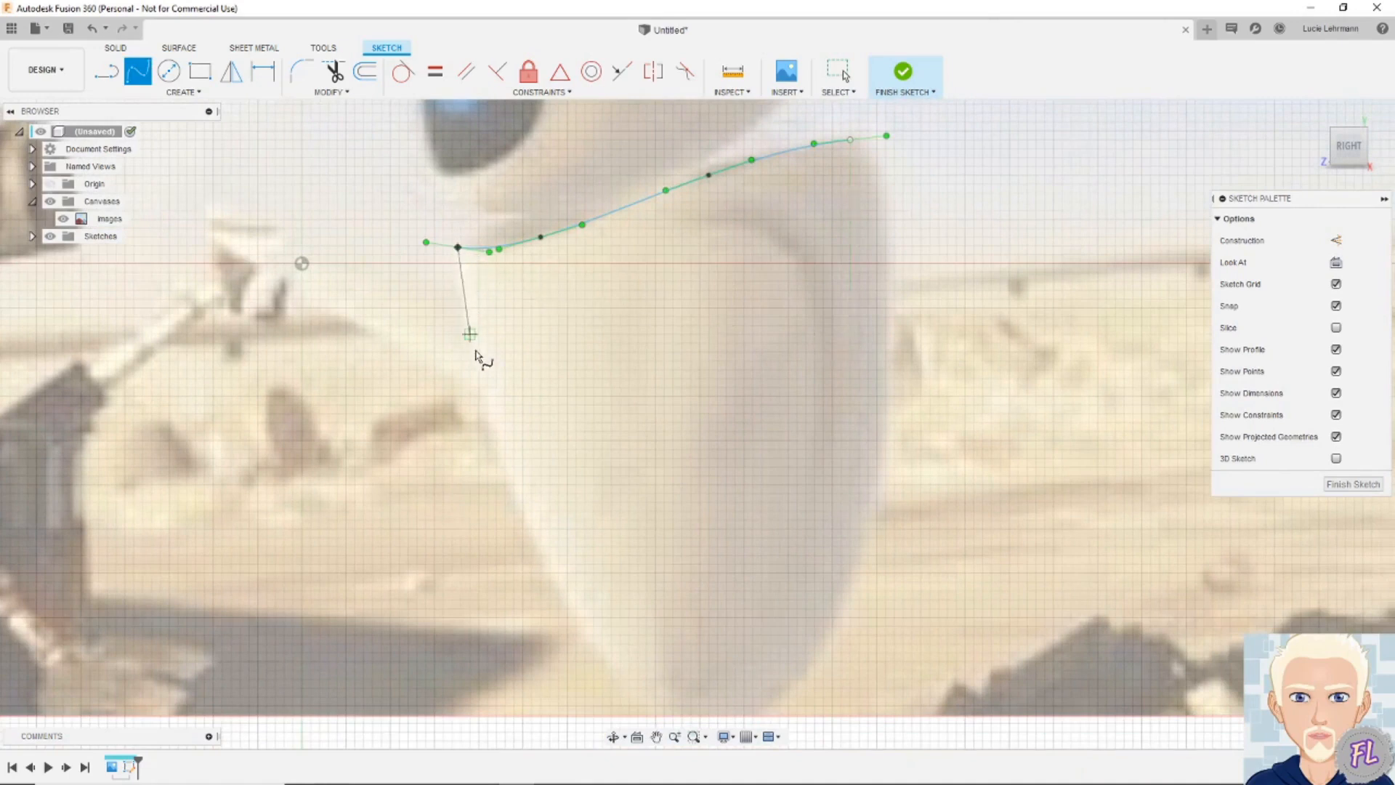
pyautogui.click(487, 432)
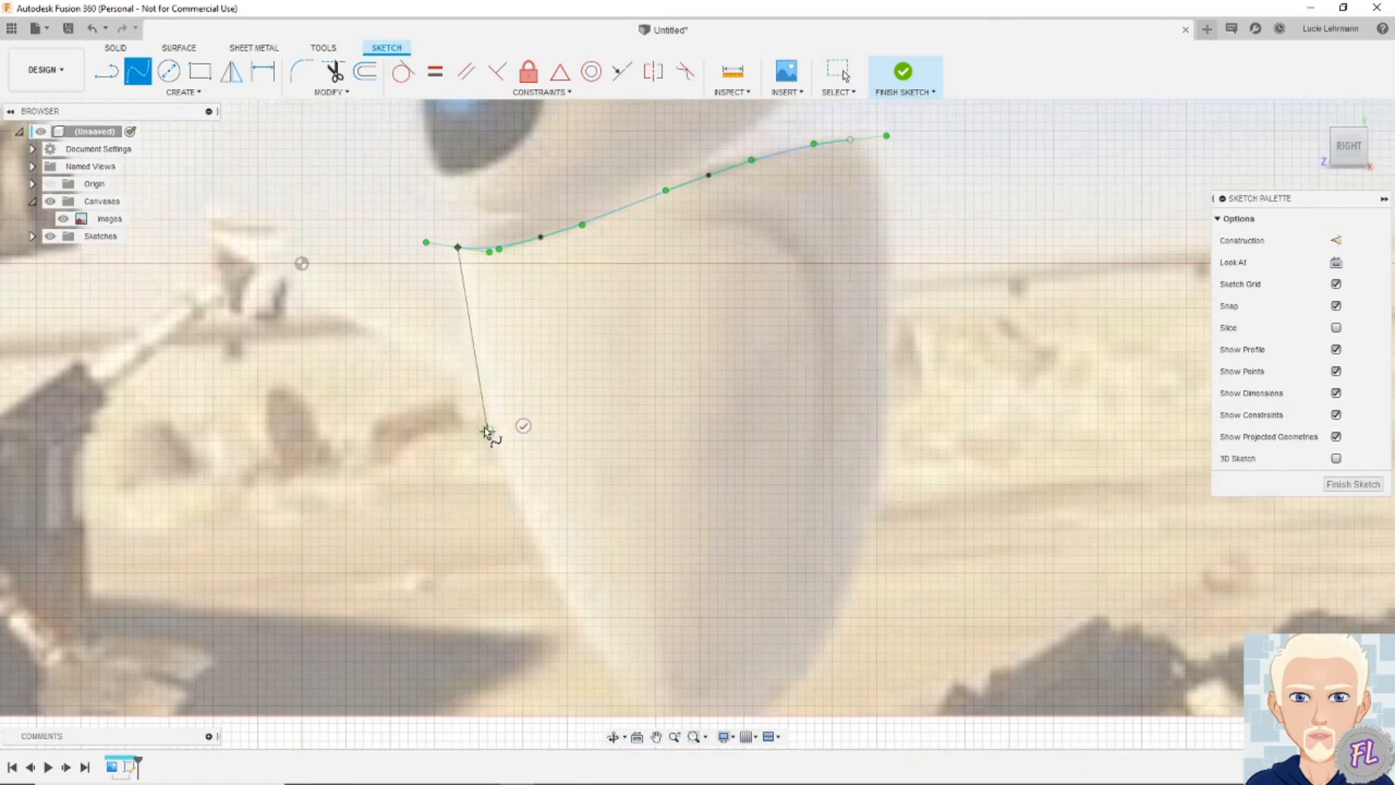
pyautogui.click(593, 652)
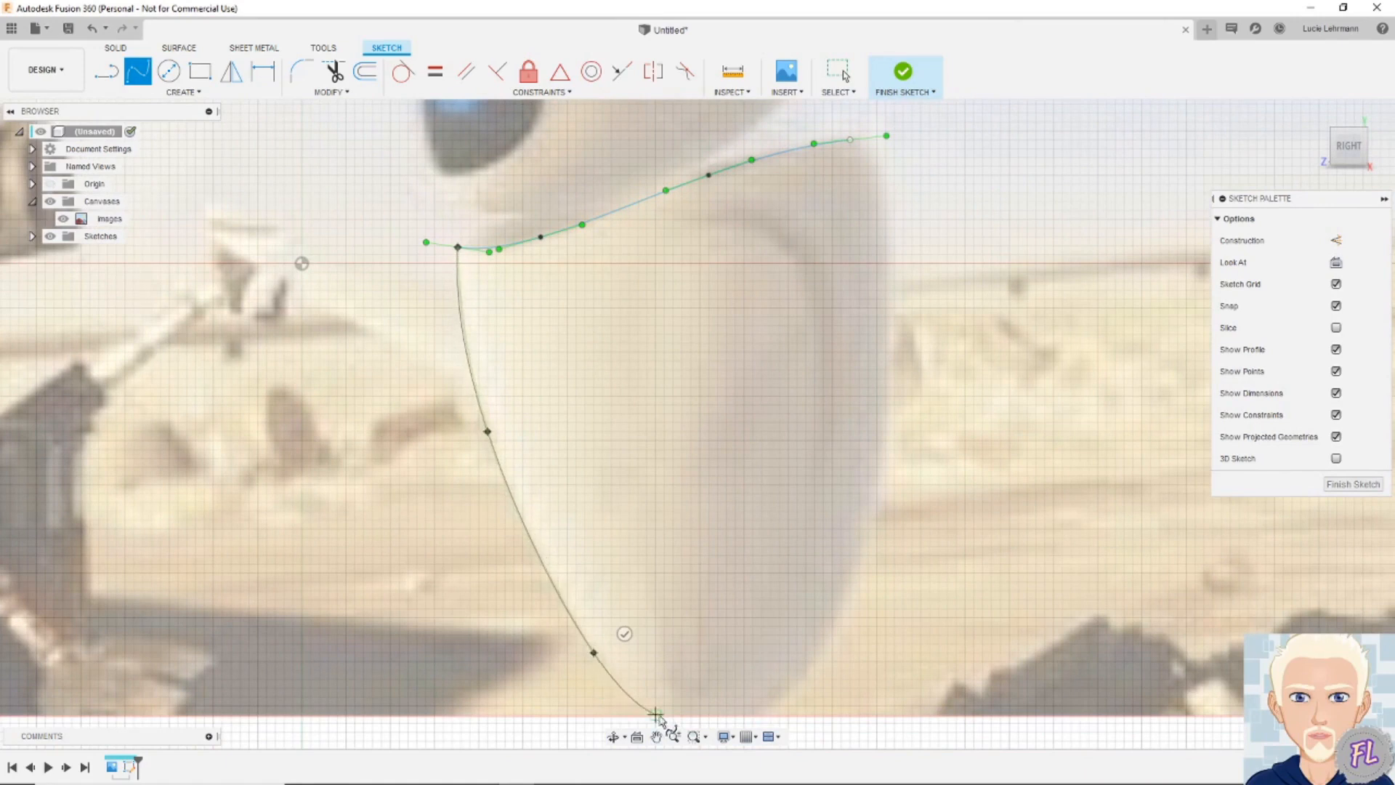
pyautogui.moveTo(685, 678); pyautogui.dragTo(659, 537, button='middle')
pyautogui.click(665, 592)
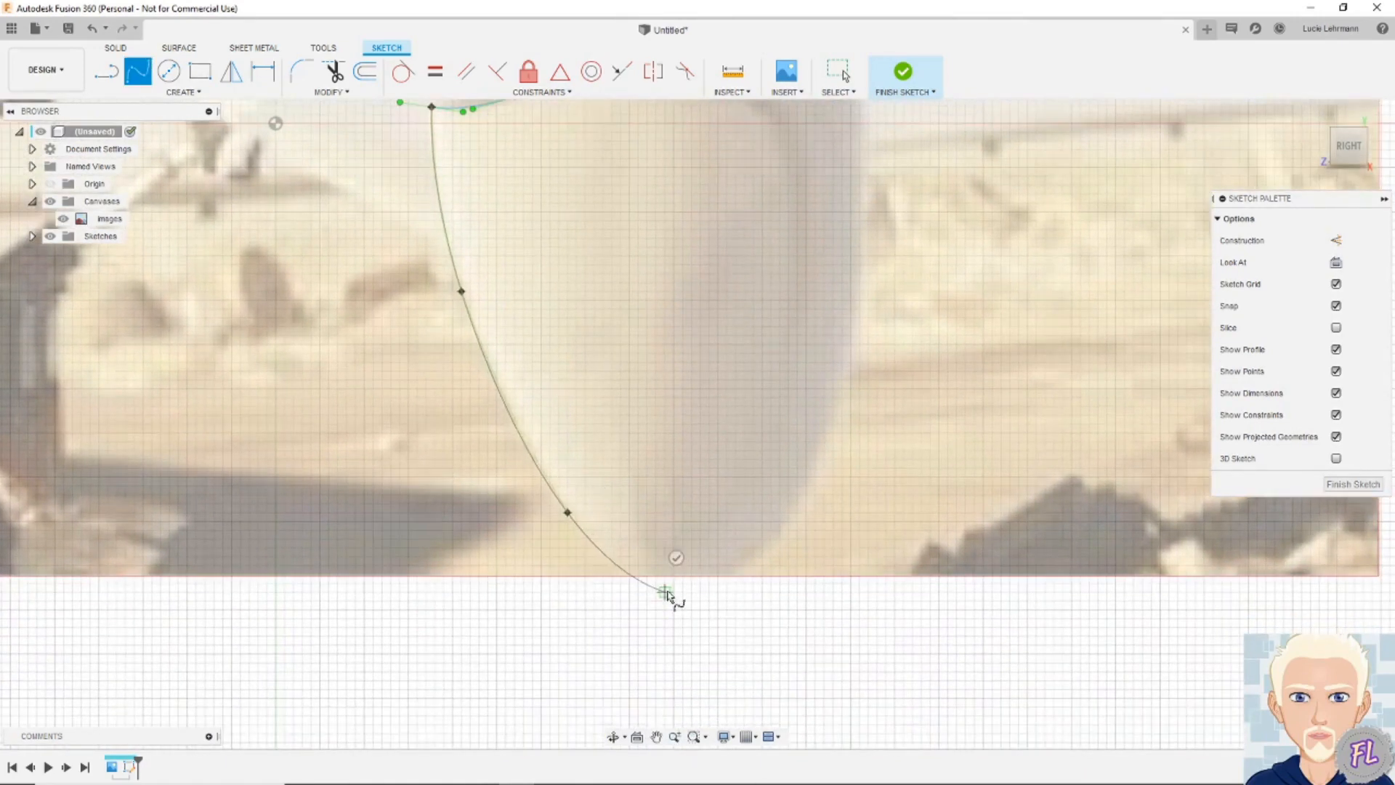
pyautogui.click(744, 573)
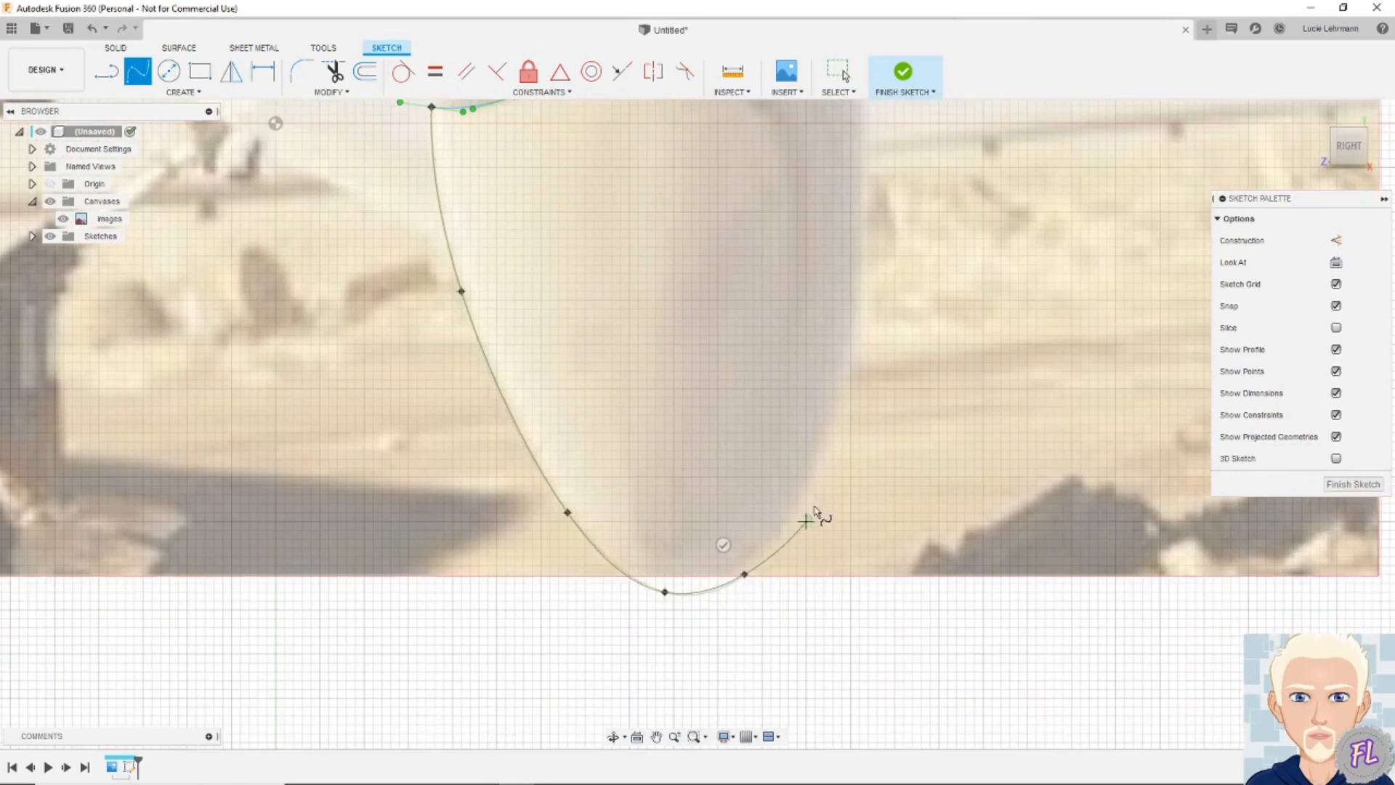
pyautogui.click(841, 388)
pyautogui.moveTo(868, 325)
pyautogui.mouseDown(button='middle')
pyautogui.moveTo(844, 414)
pyautogui.moveTo(847, 574)
pyautogui.mouseUp(button='middle')
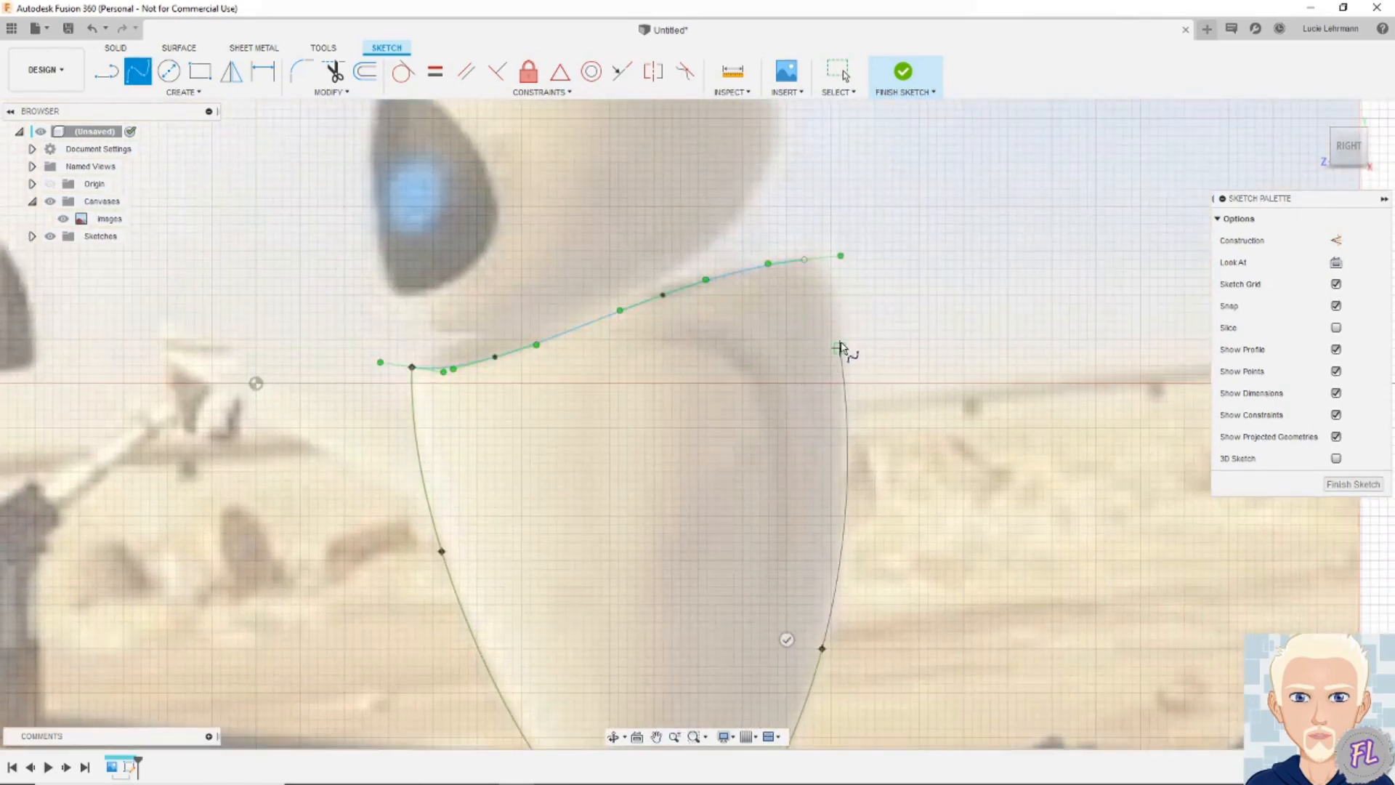
pyautogui.click(839, 463)
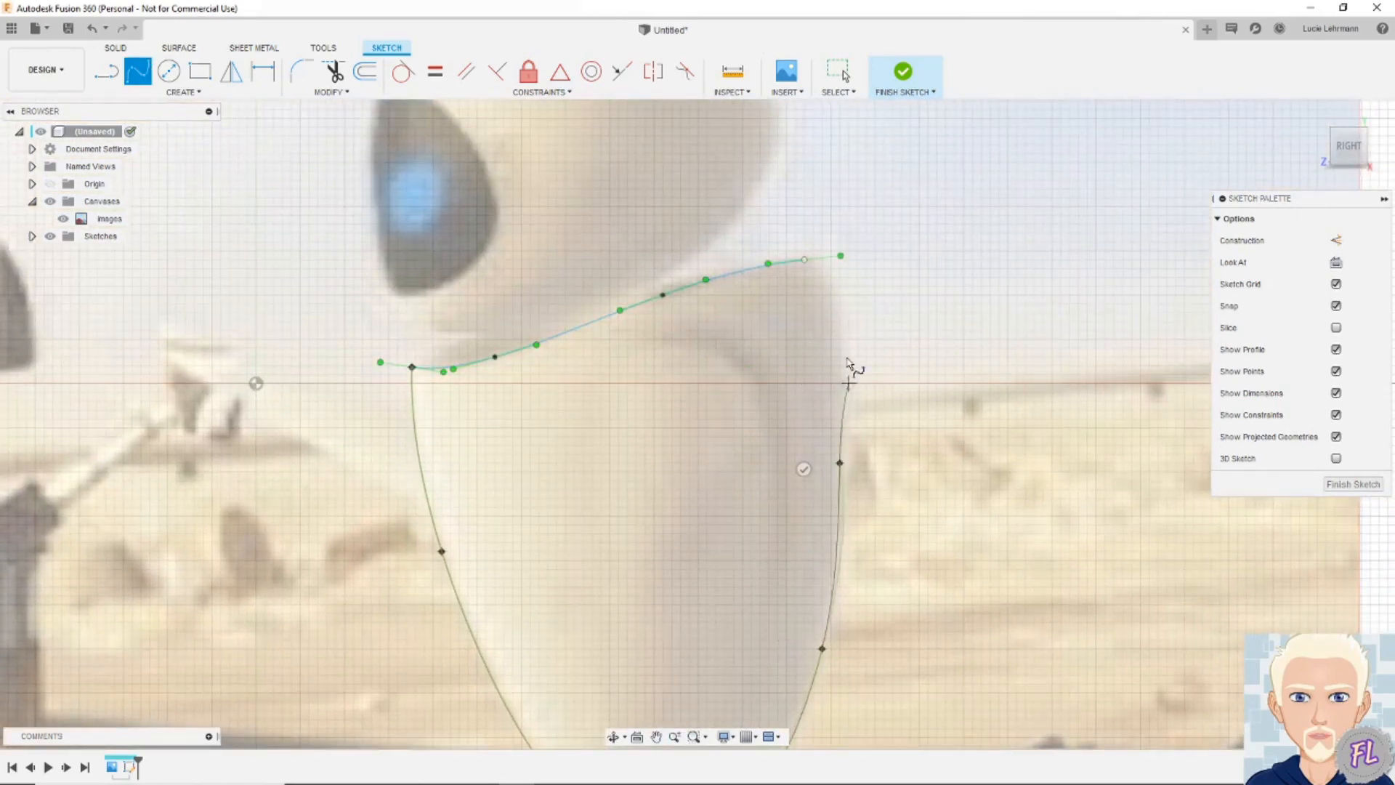
pyautogui.click(806, 259)
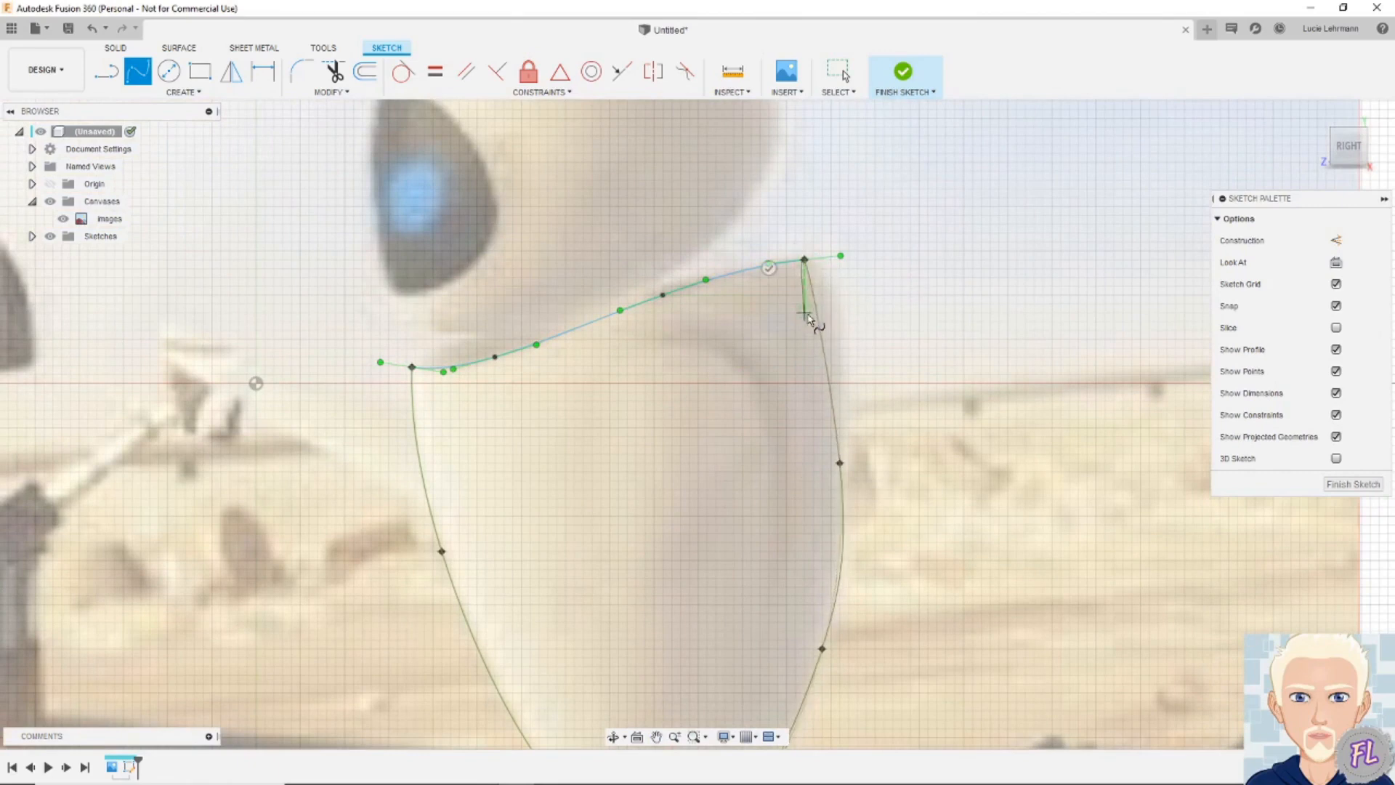
pyautogui.click(770, 274)
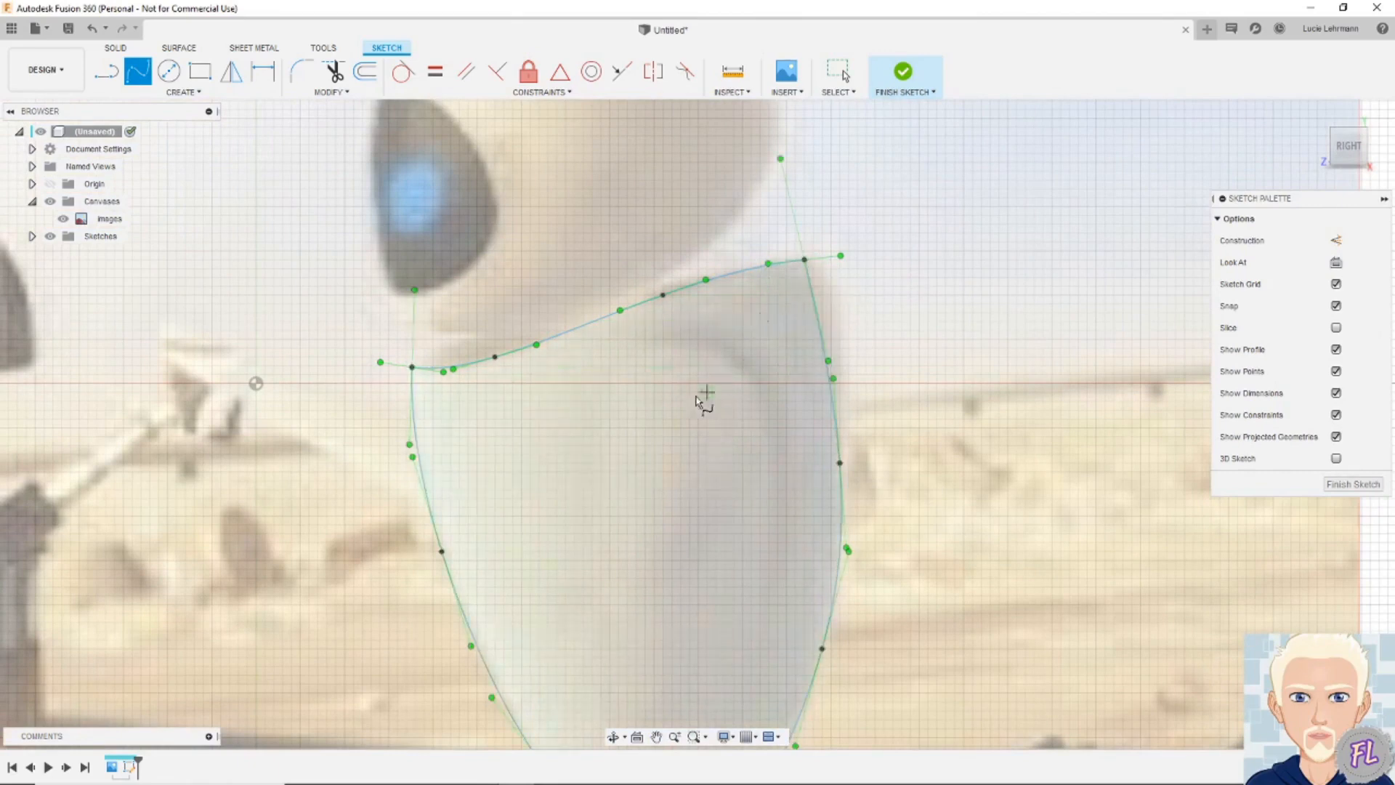
# Trace the arm outline inside the white robot's body with one closed ten-point fit point spline, starting and ending at the arm's top
pyautogui.scroll(2, 708, 413)
pyautogui.moveTo(728, 481); pyautogui.dragTo(720, 317, button='middle')
pyautogui.scroll(-3, 718, 332)
pyautogui.scroll(-1, 719, 341)
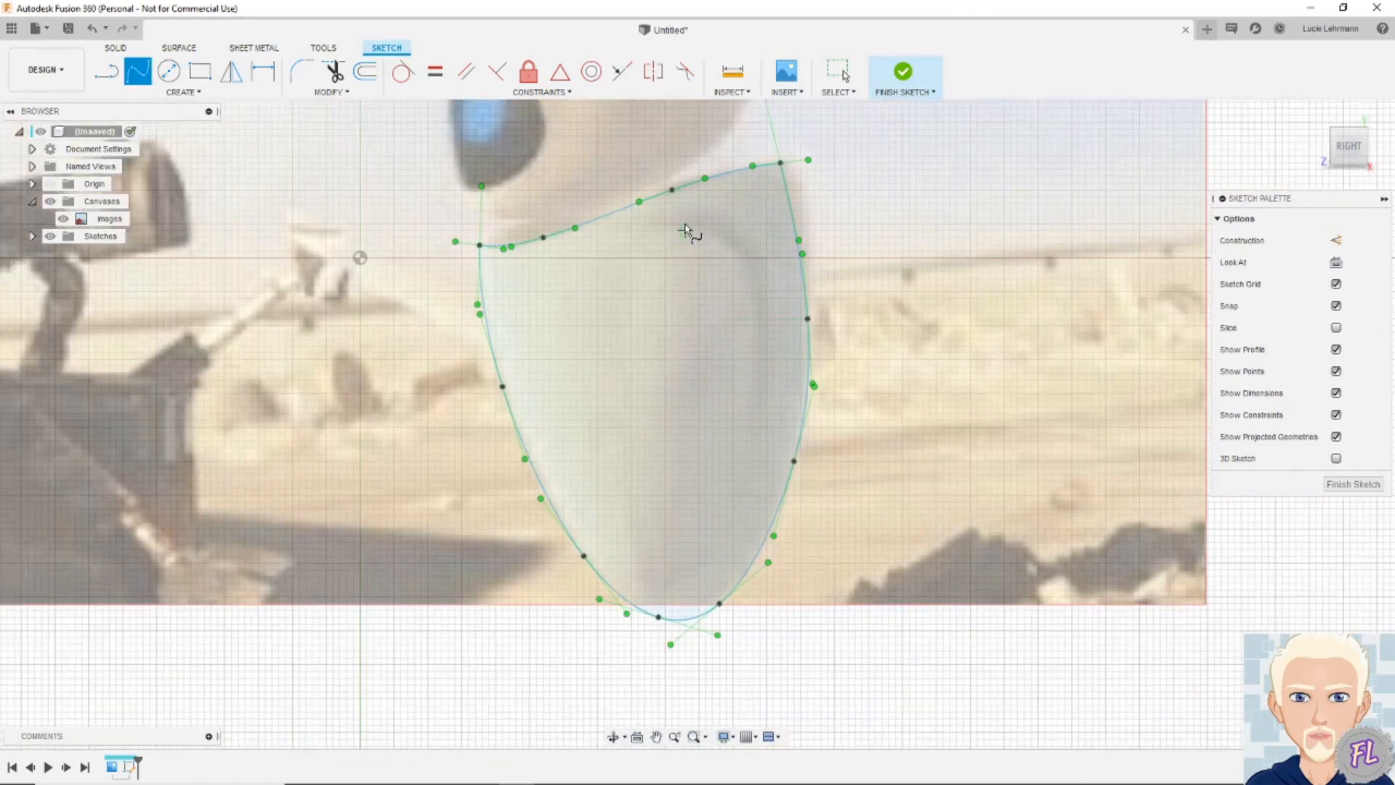
pyautogui.click(739, 257)
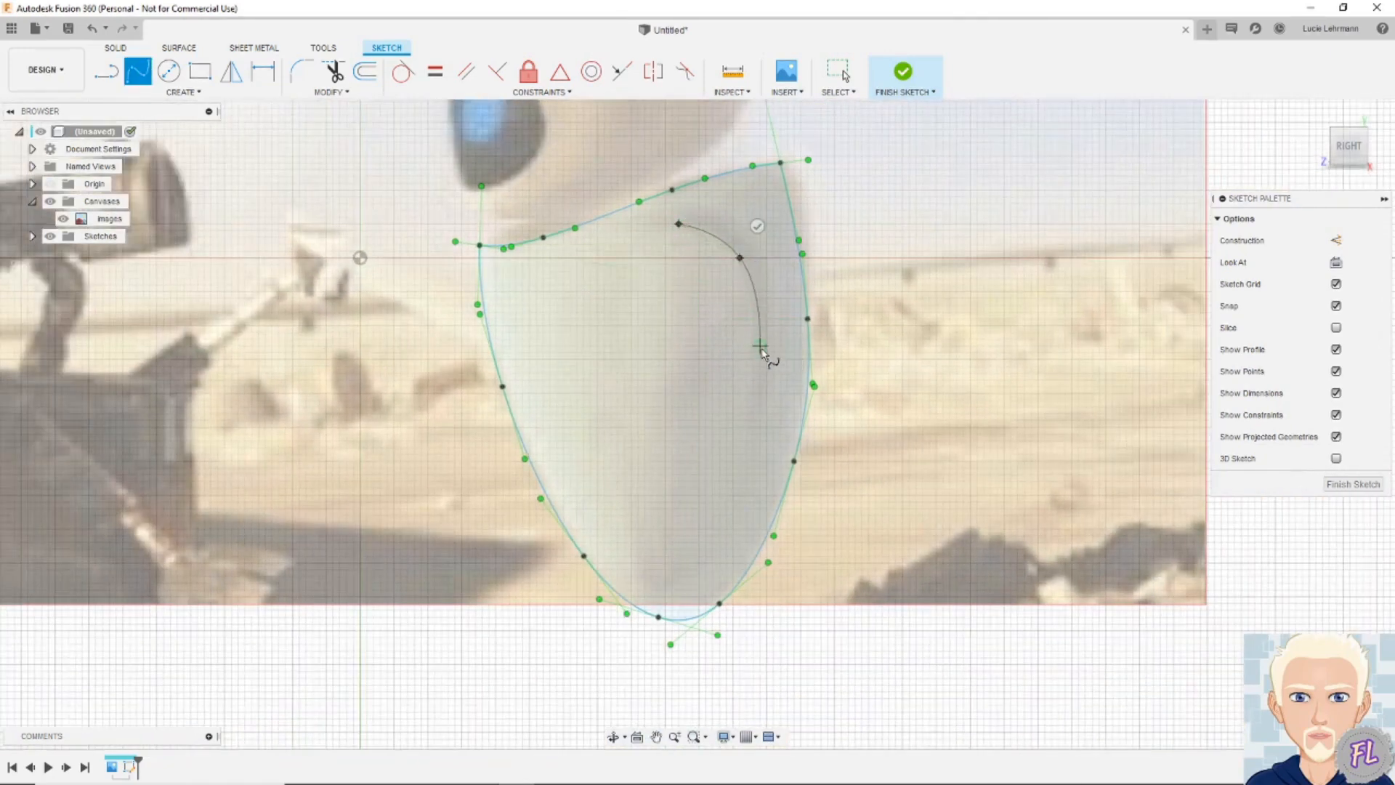
pyautogui.click(752, 379)
pyautogui.click(733, 474)
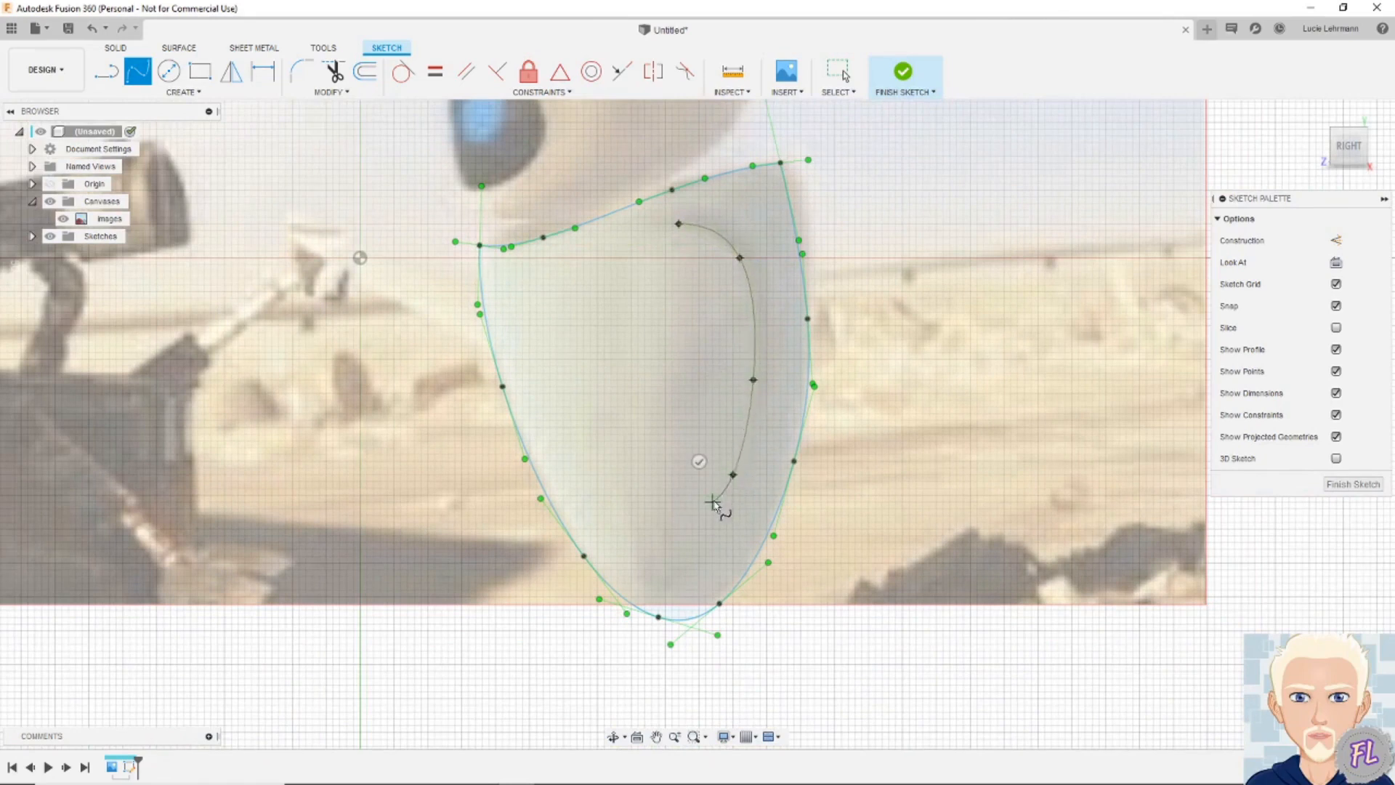
pyautogui.click(679, 569)
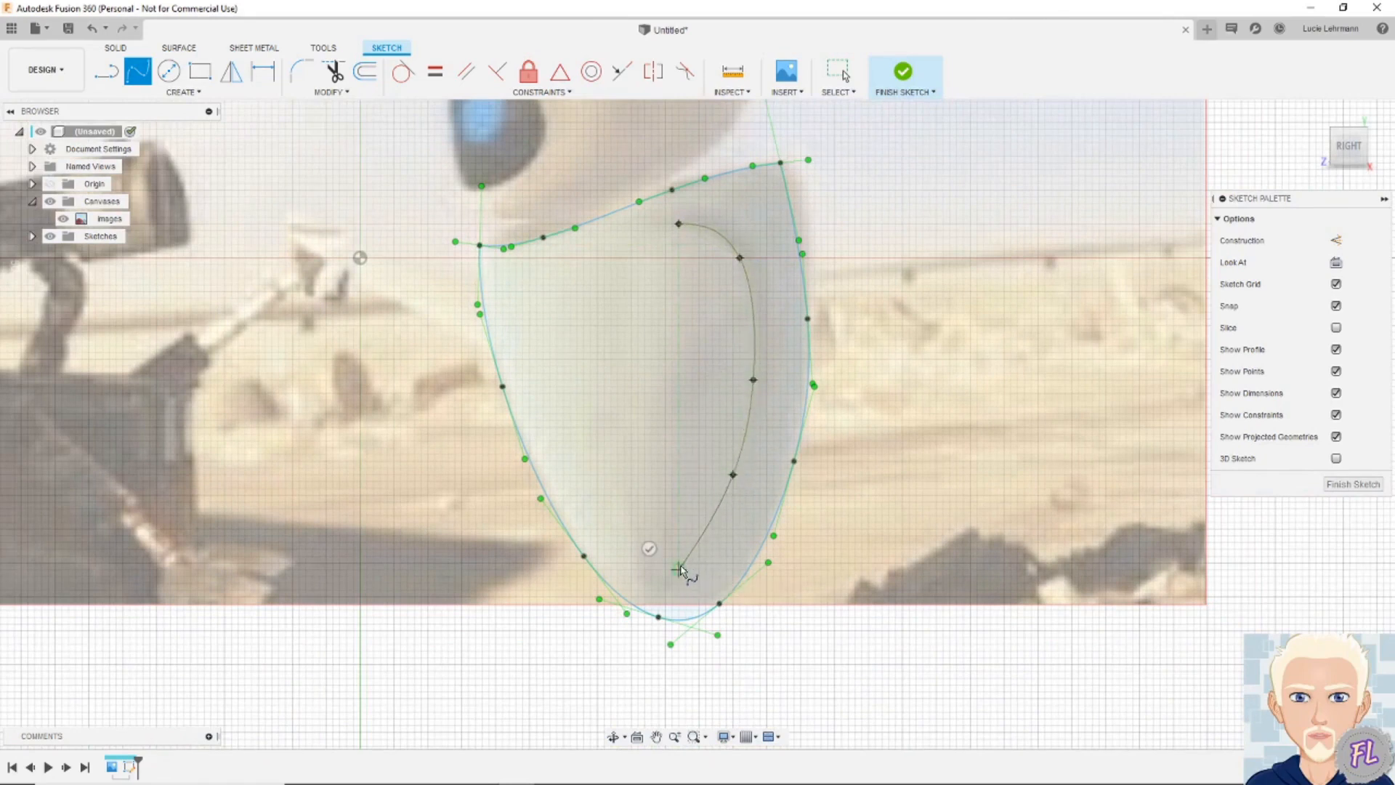
pyautogui.click(638, 584)
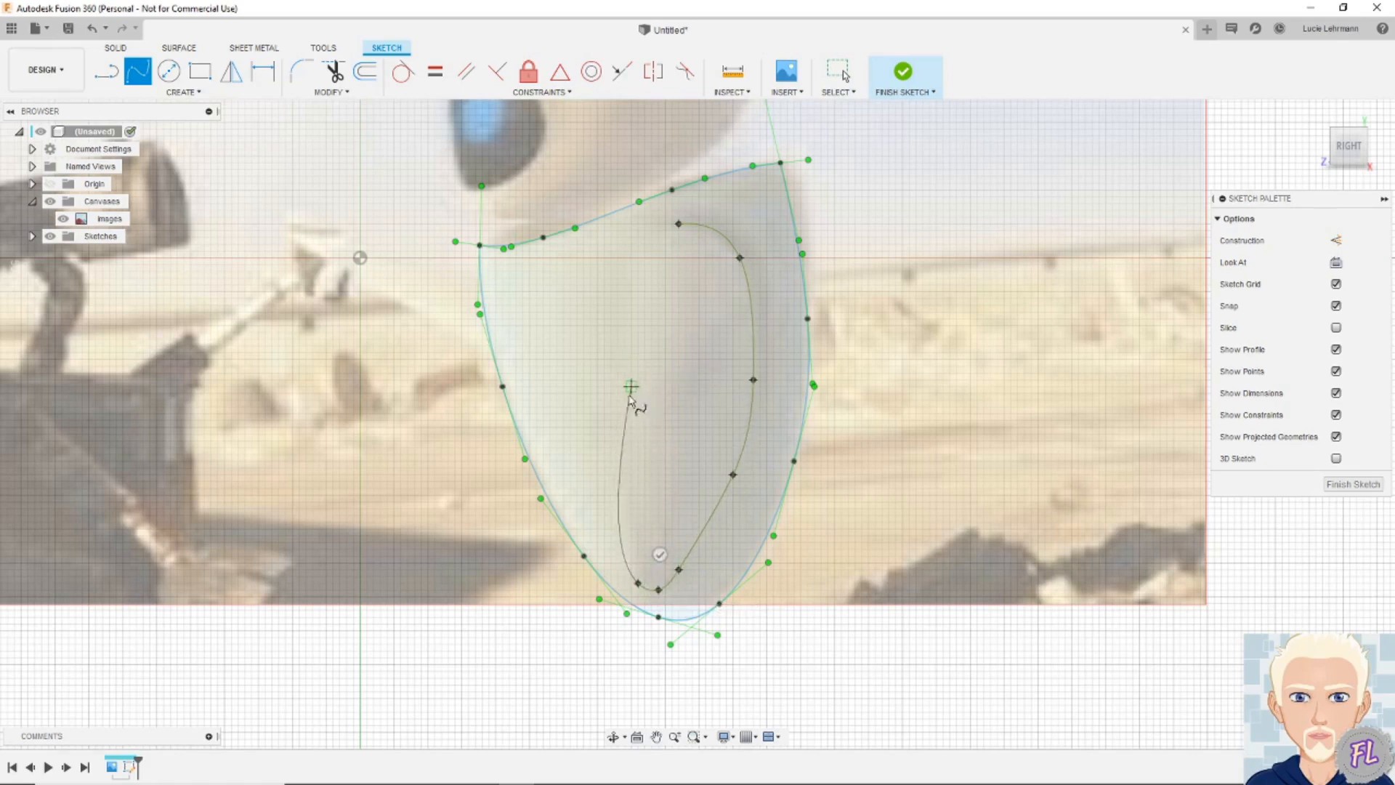
pyautogui.click(619, 498)
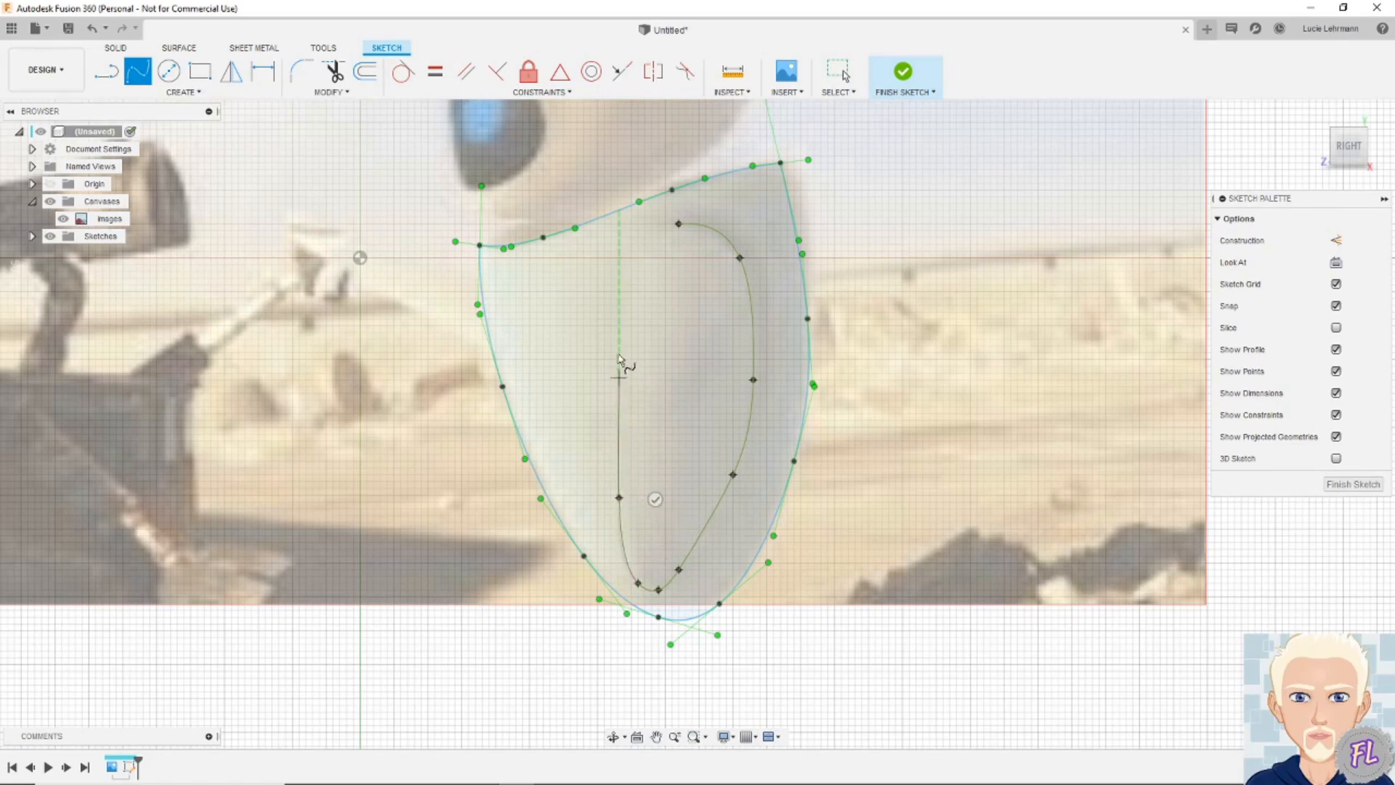
pyautogui.click(619, 318)
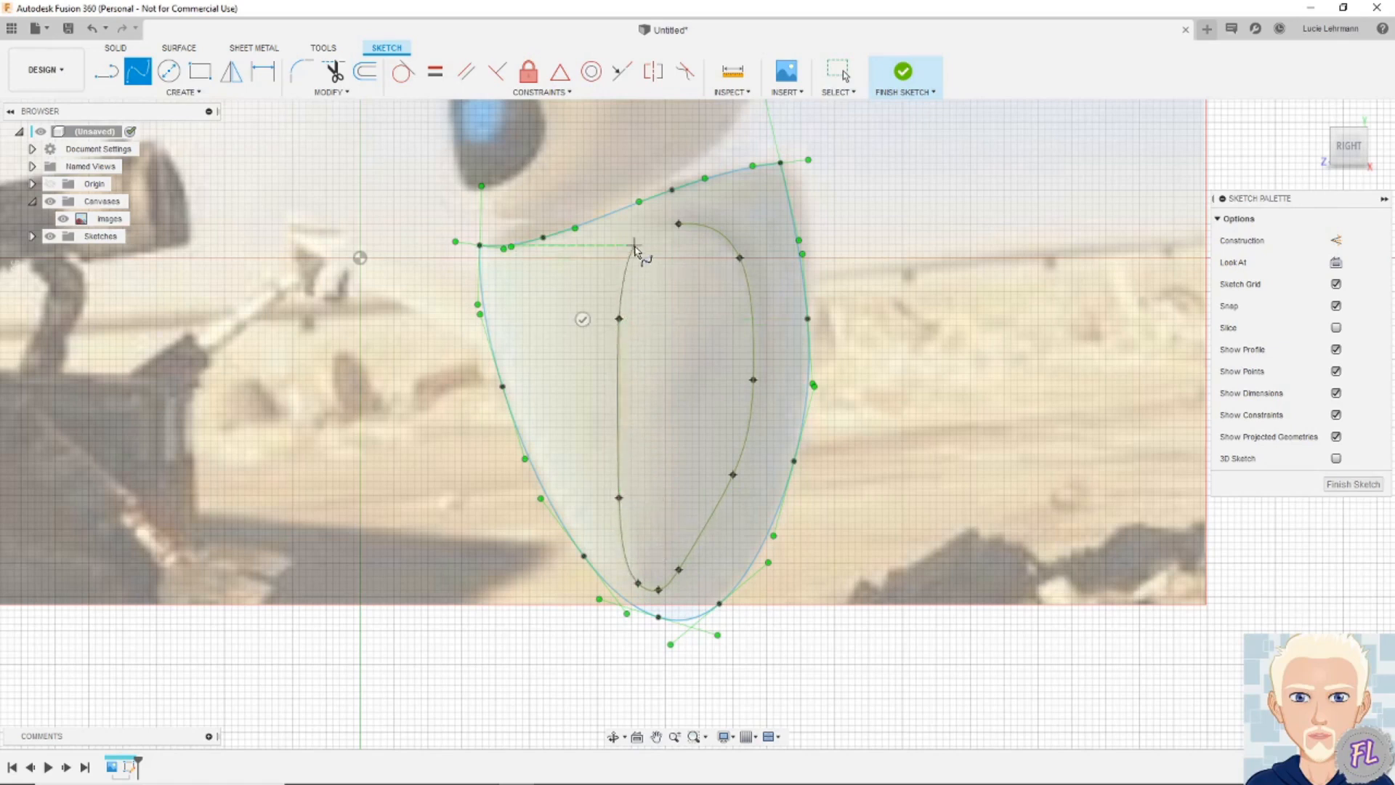
pyautogui.click(634, 245)
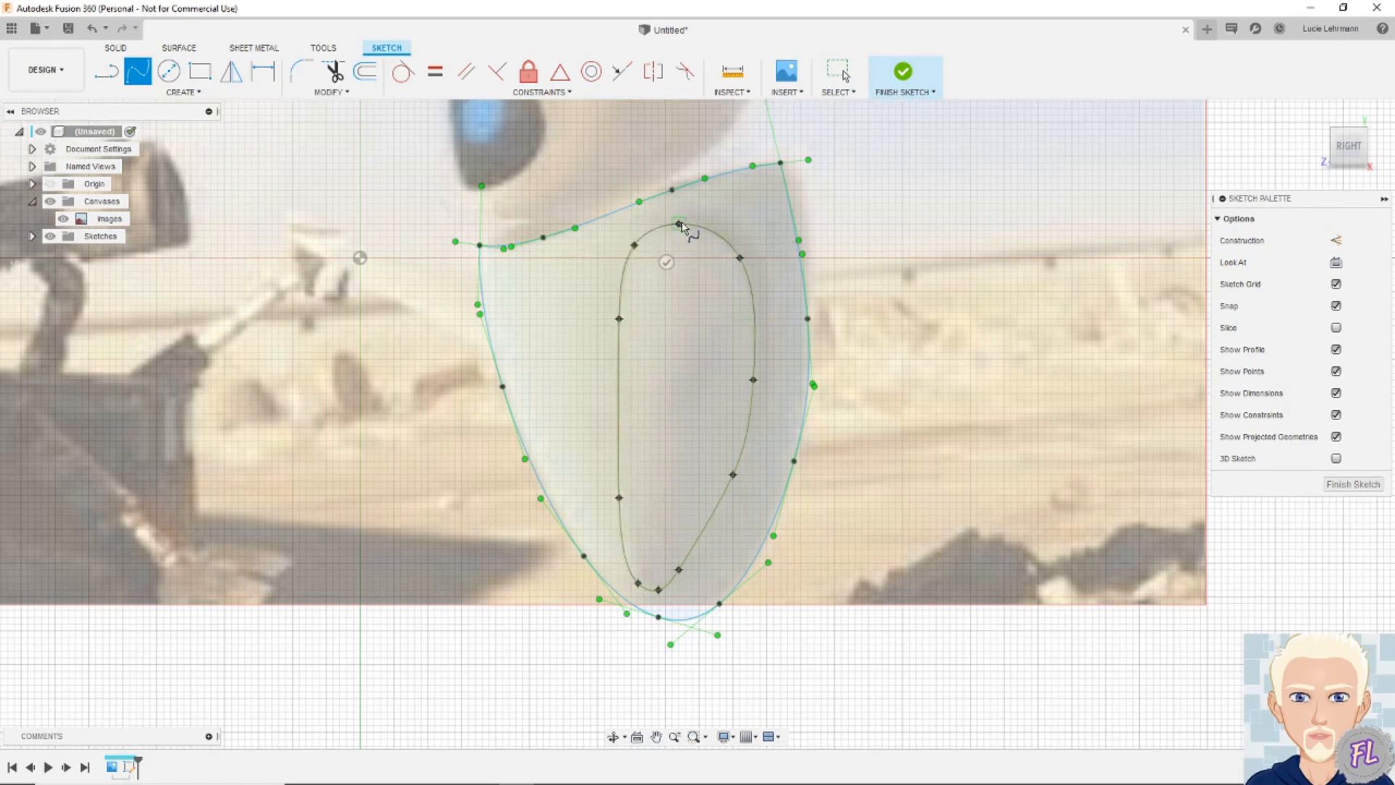
pyautogui.click(679, 223)
# Trace the underside of the white robot's head with a four-point fit point spline, from the chin to the back of the head
pyautogui.scroll(-5, 704, 279)
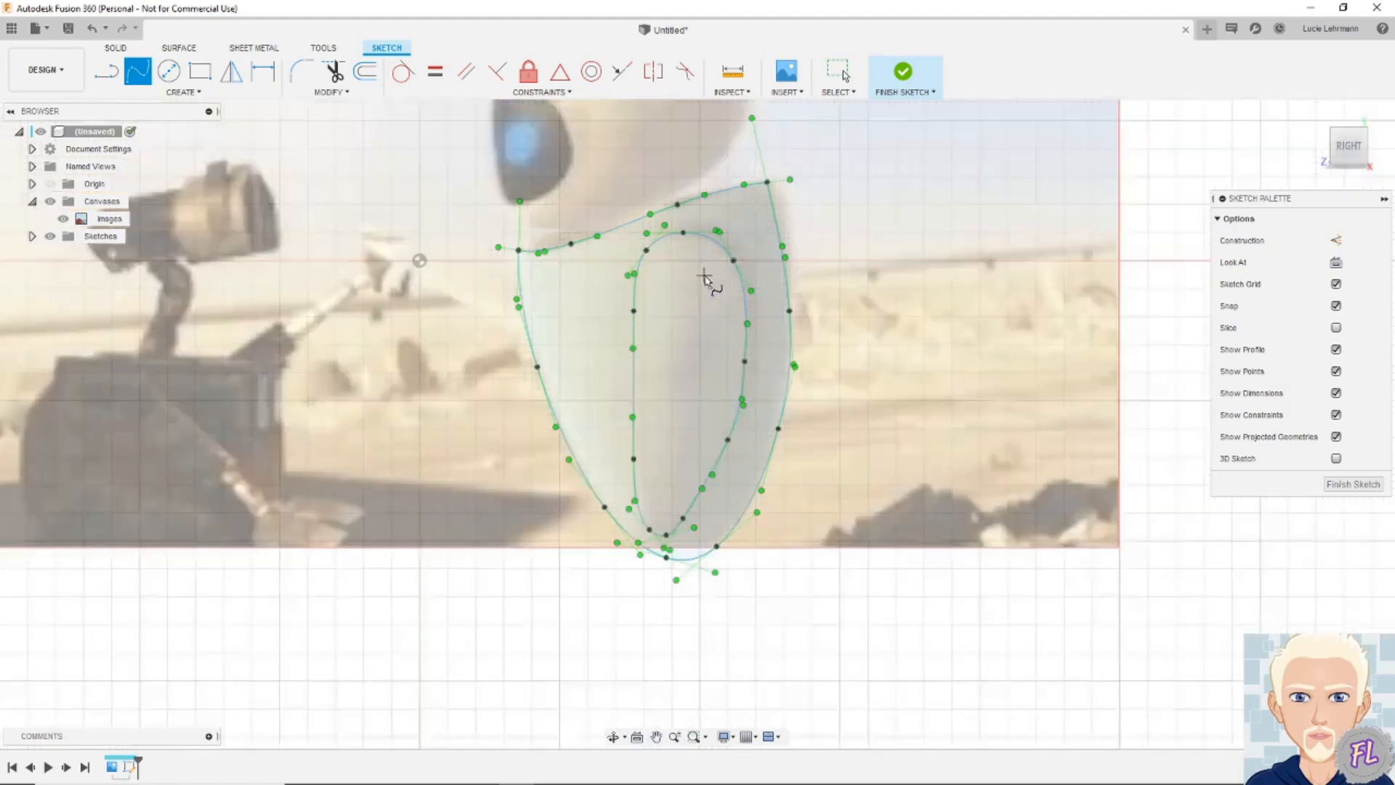
pyautogui.moveTo(654, 199); pyautogui.dragTo(669, 447, button='middle')
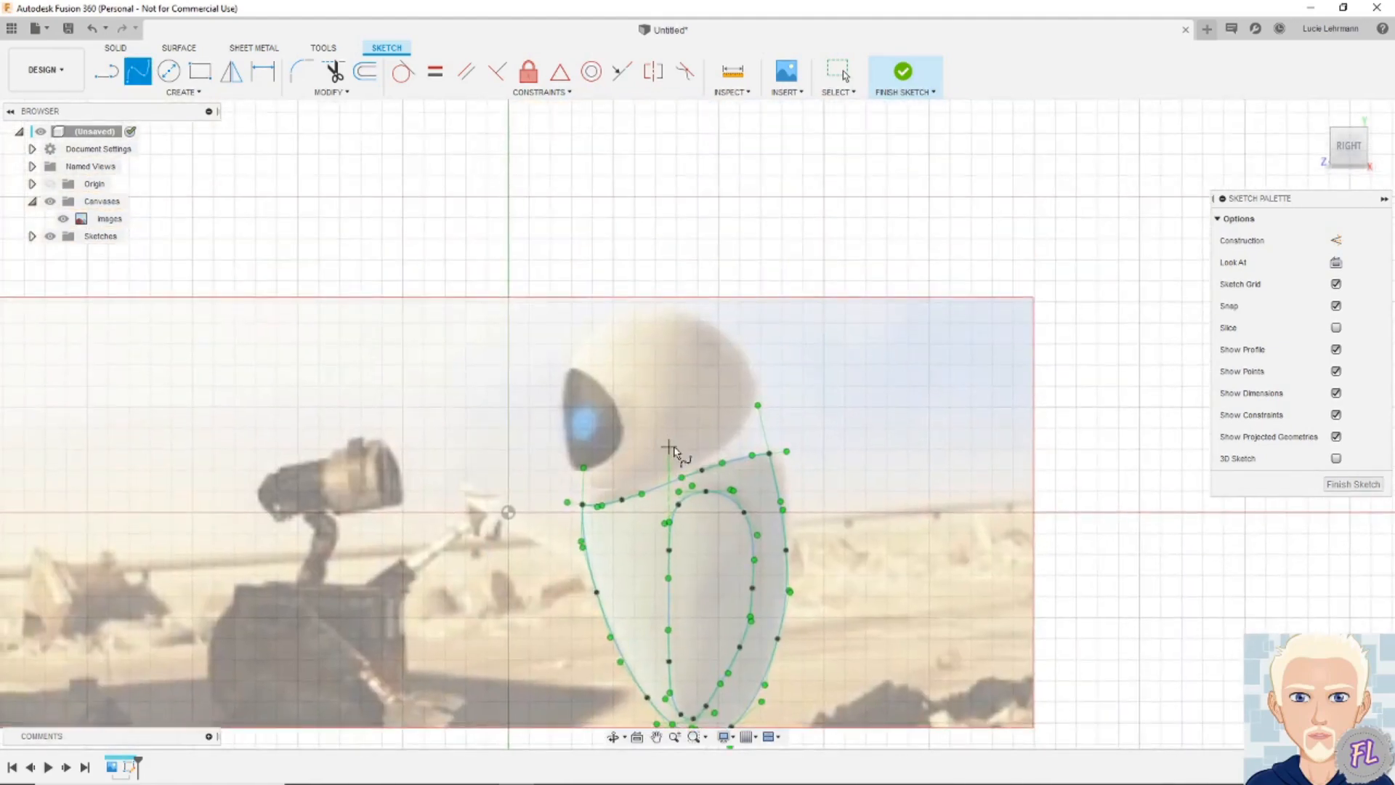
pyautogui.scroll(7, 610, 501)
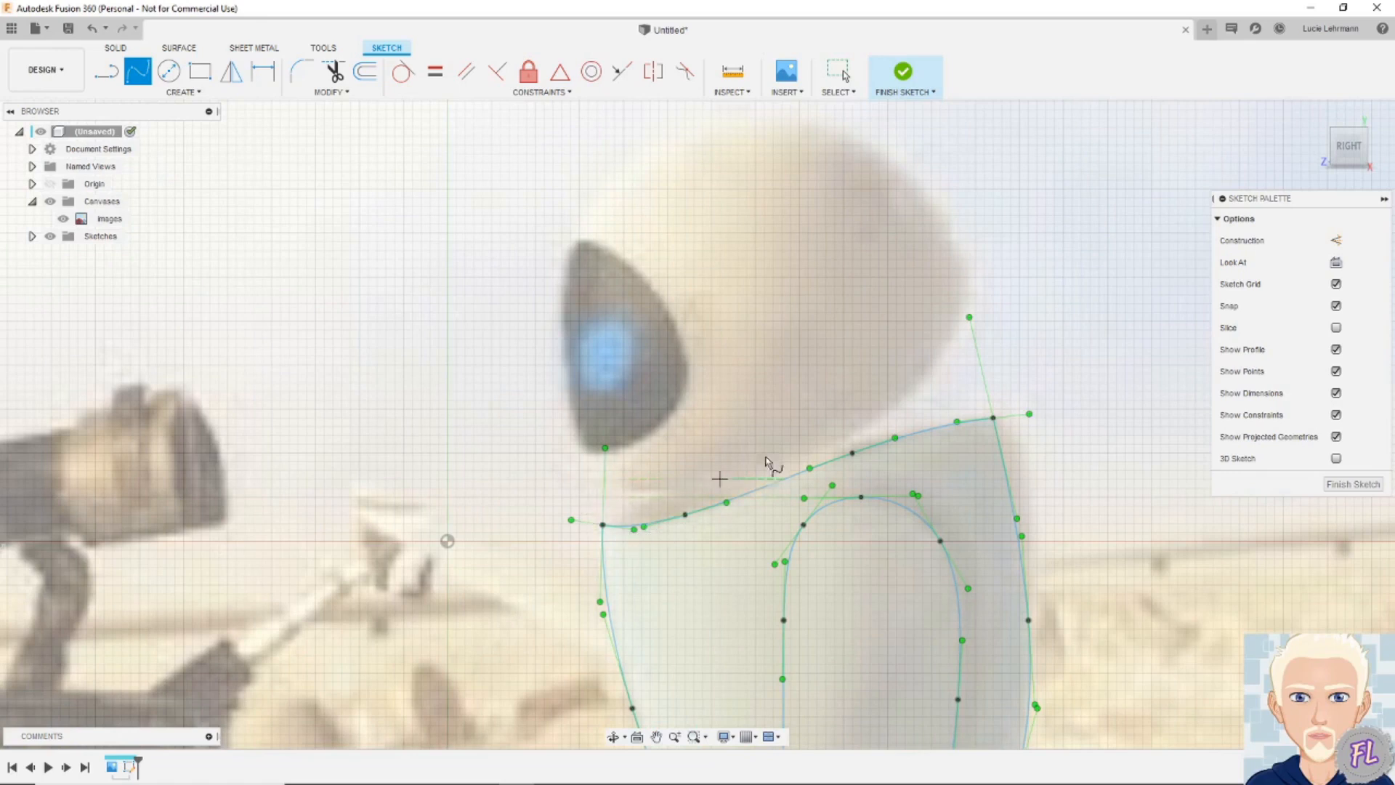
pyautogui.press('Escape')
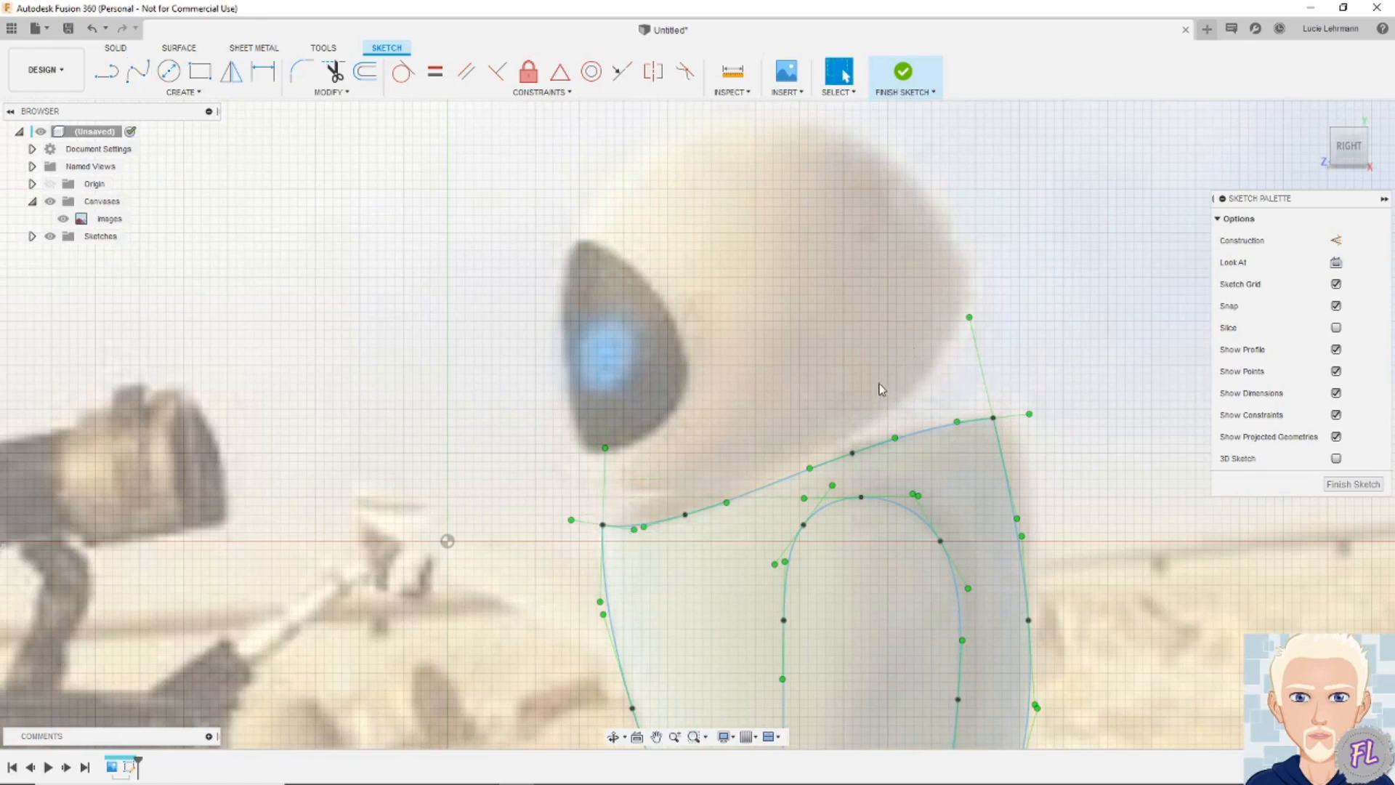
pyautogui.press('Escape')
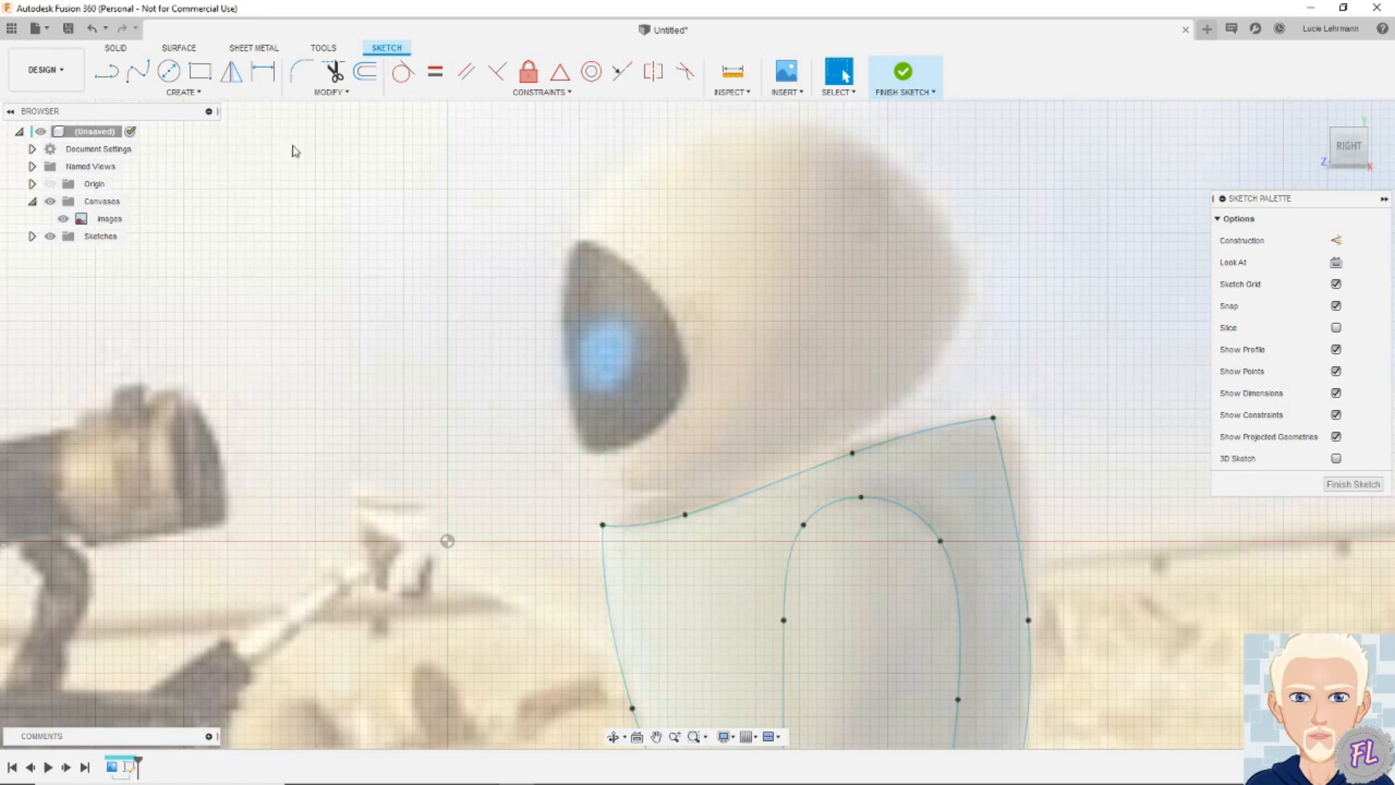
pyautogui.click(137, 70)
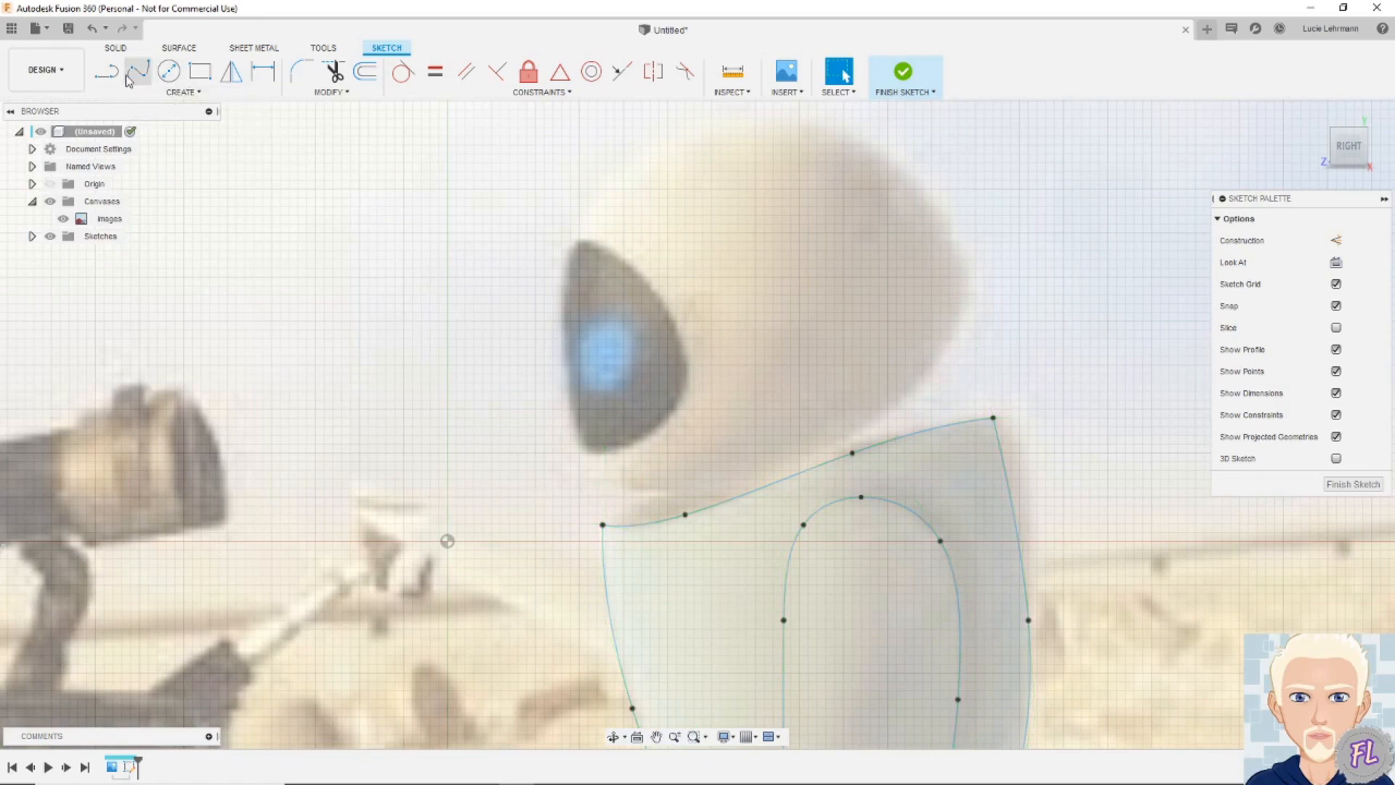
pyautogui.click(605, 488)
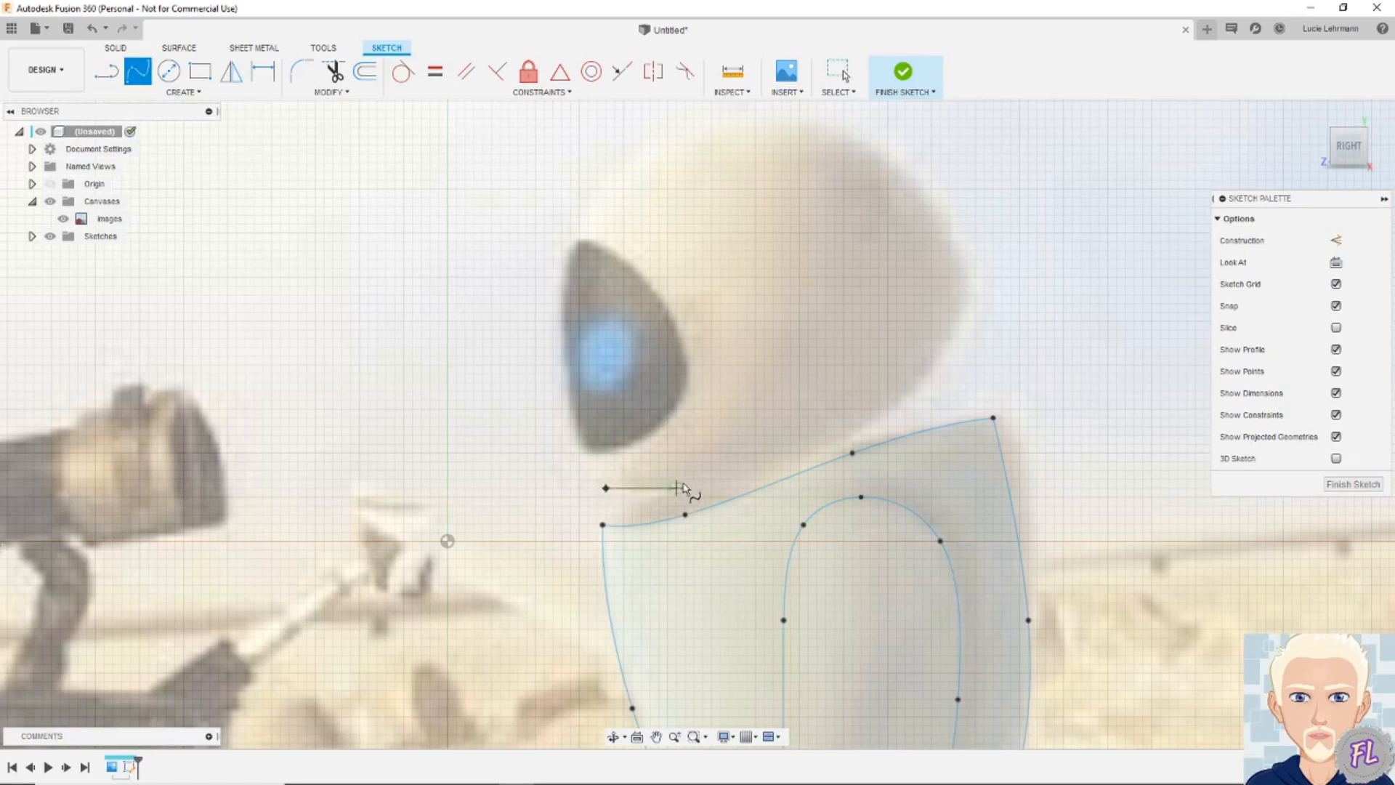
pyautogui.click(711, 488)
pyautogui.click(852, 434)
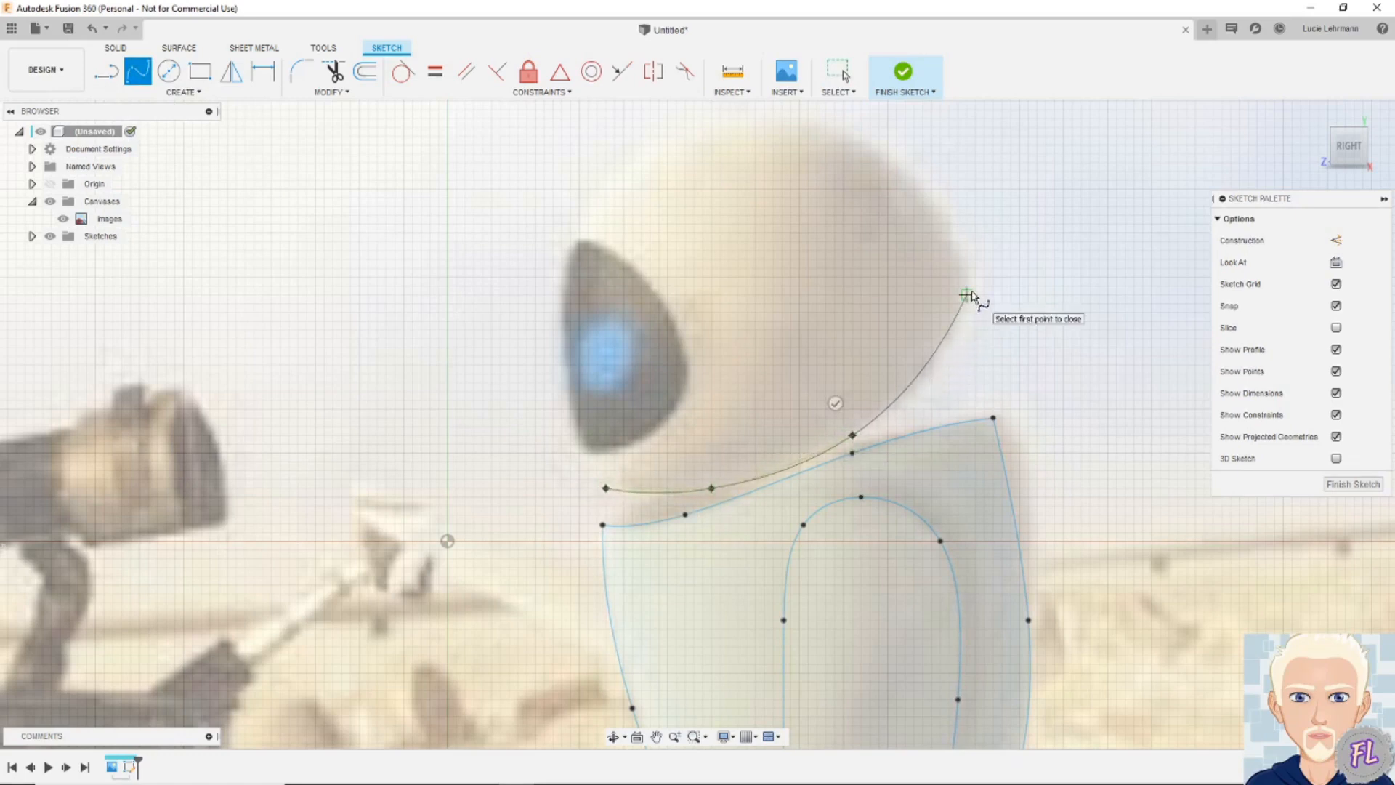
pyautogui.doubleClick(976, 294)
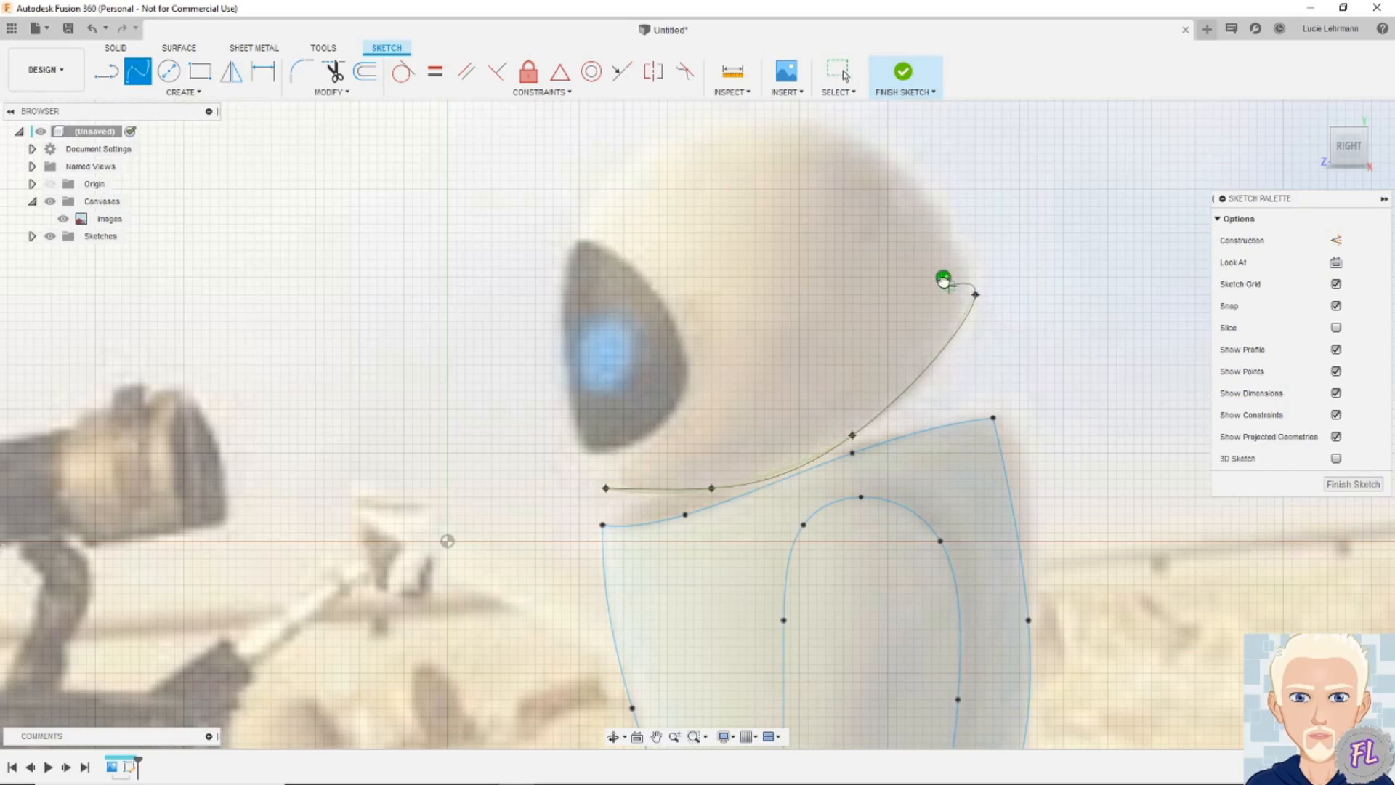
# Trace the back, top and face side of the head with one spline joining both ends of the underside spline
pyautogui.click(975, 295)
pyautogui.click(940, 206)
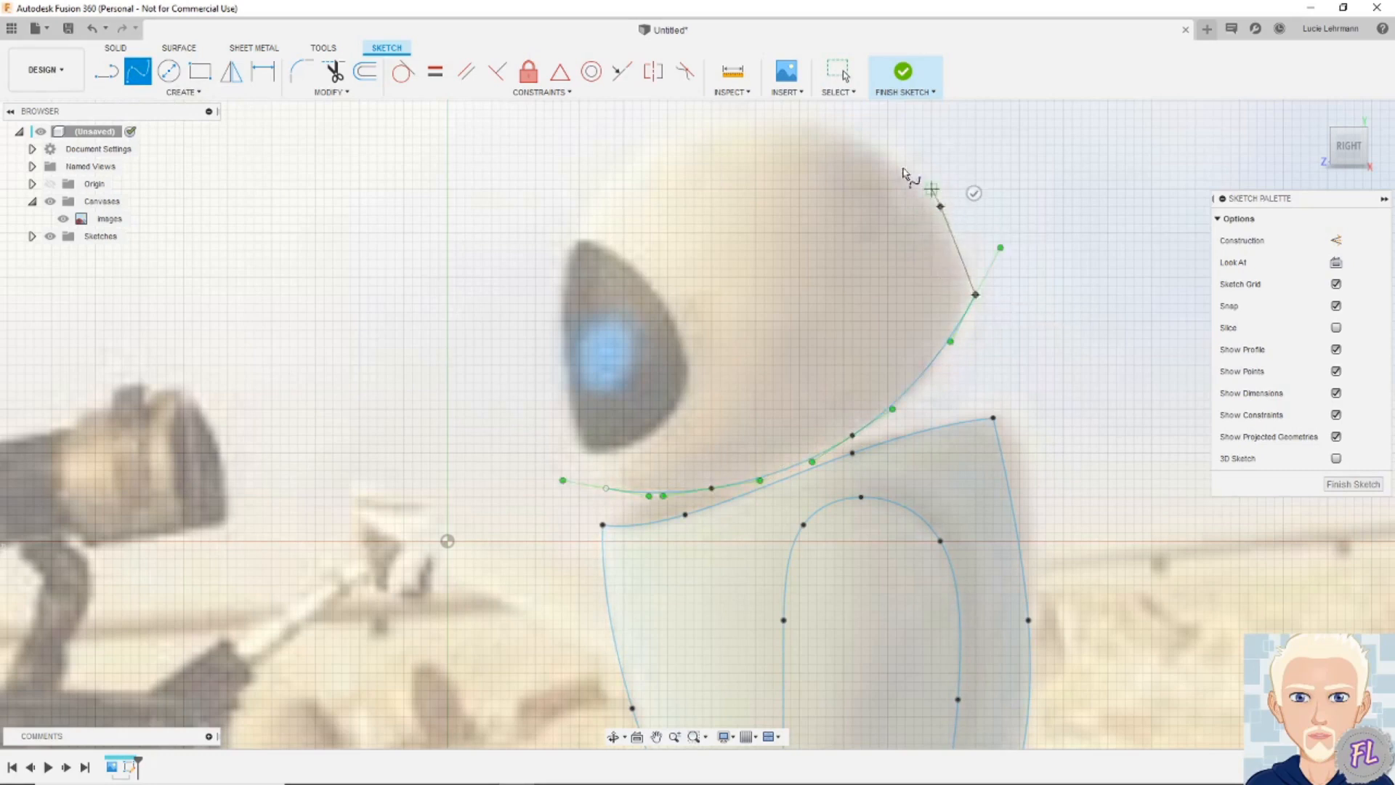
pyautogui.click(852, 136)
pyautogui.click(747, 111)
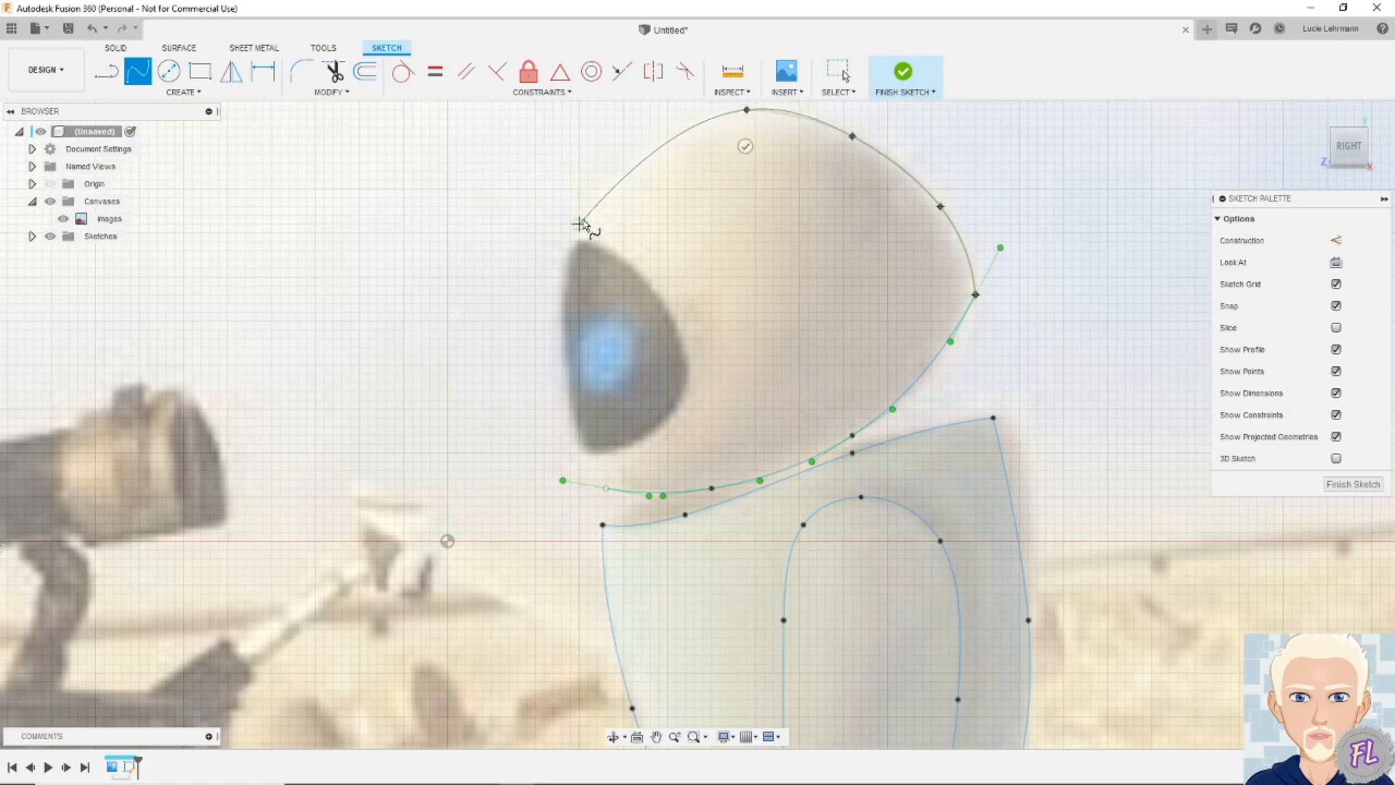
pyautogui.click(632, 162)
pyautogui.click(570, 241)
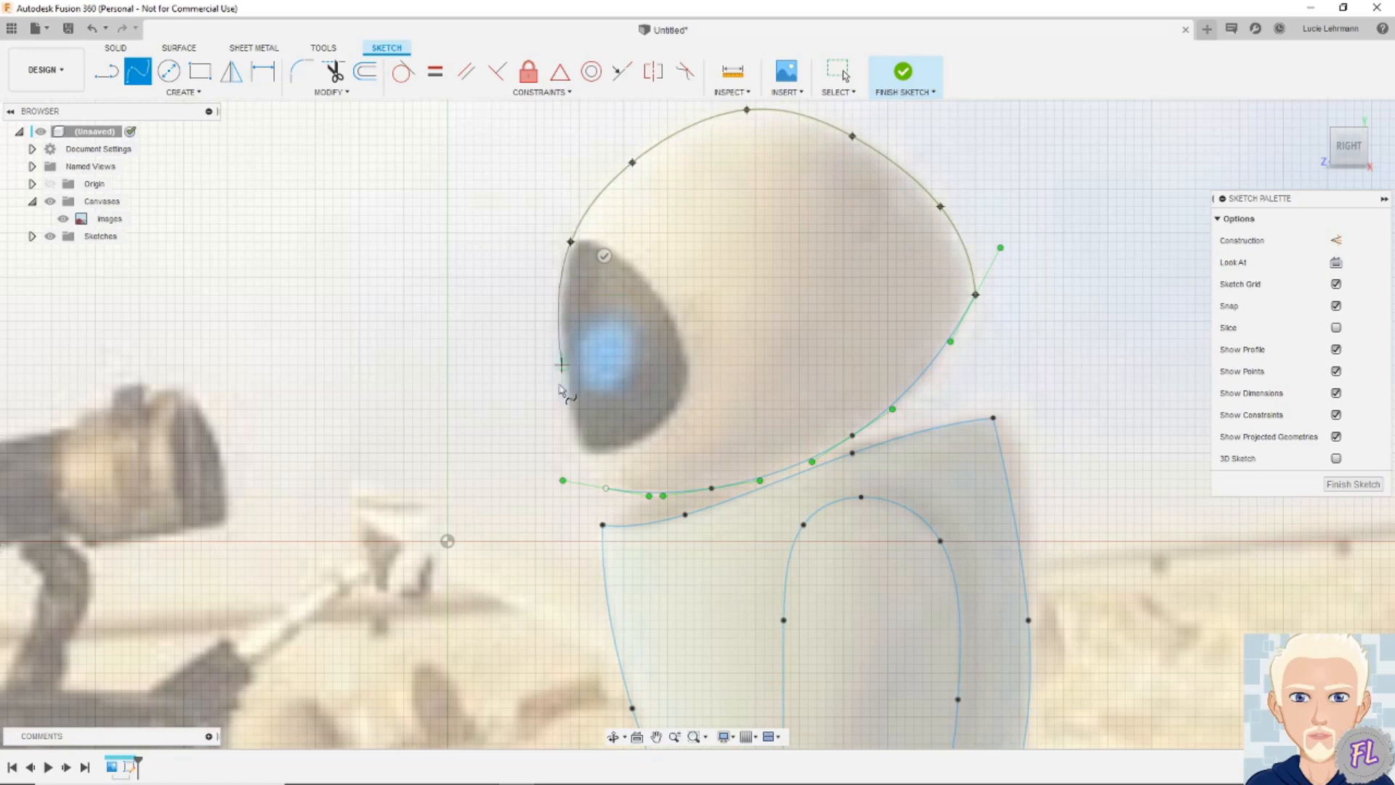
pyautogui.click(579, 453)
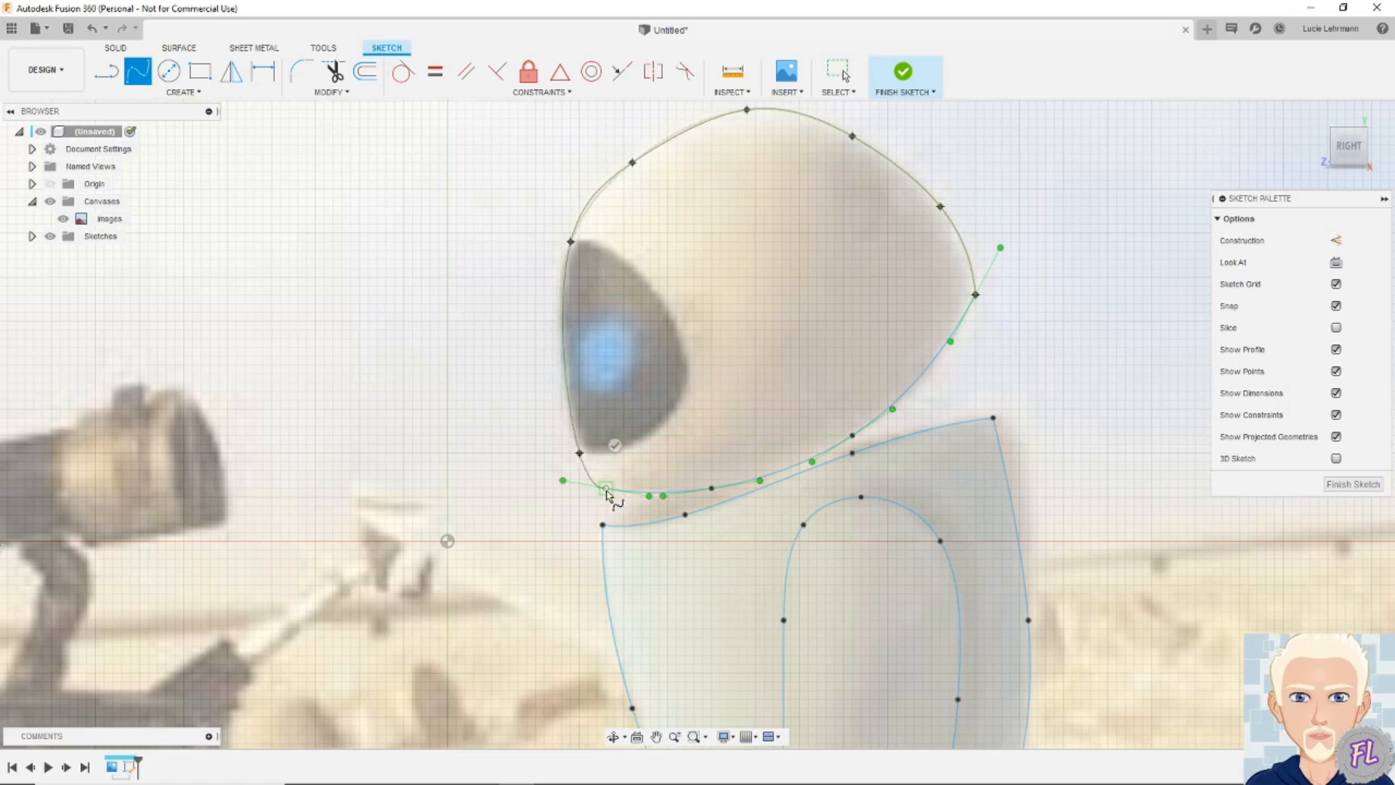
pyautogui.click(606, 489)
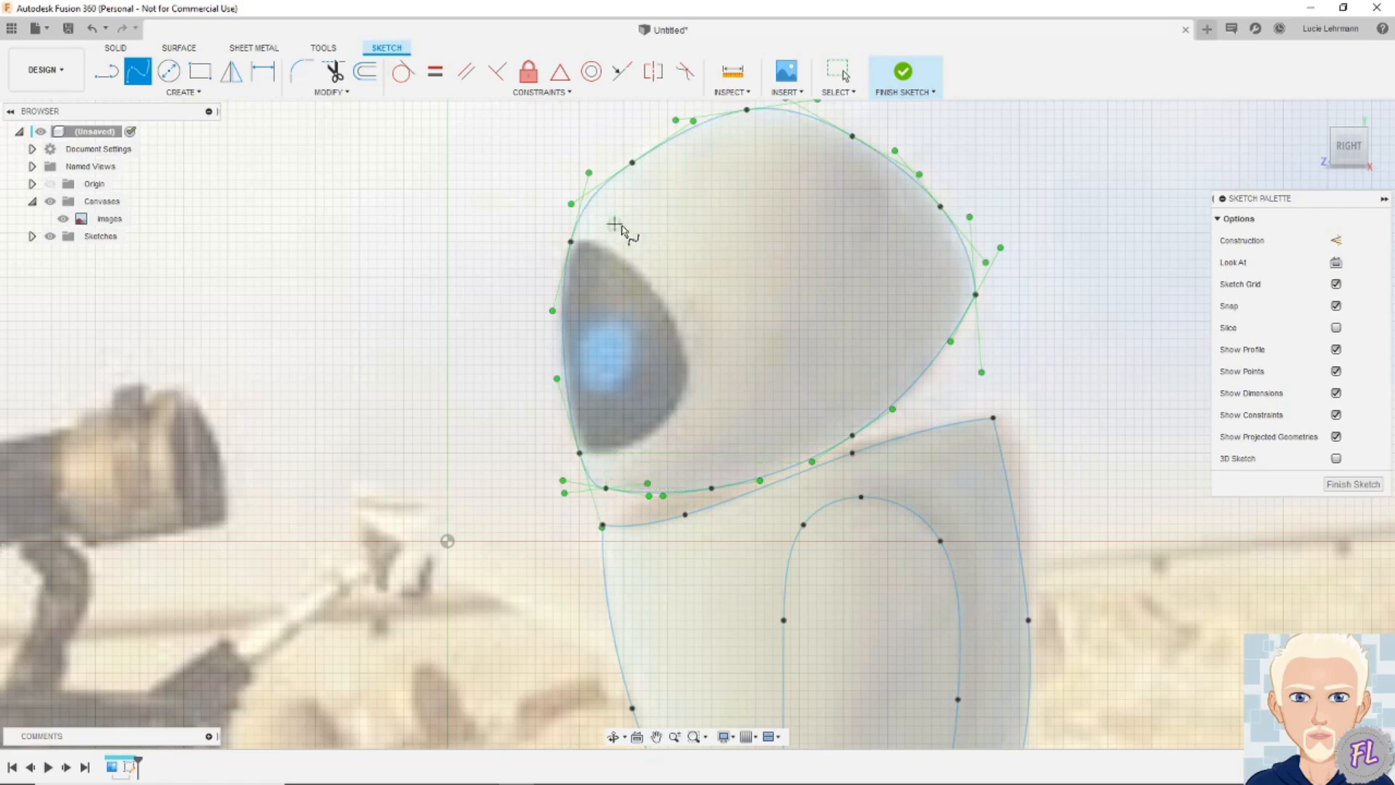
# Trace the curved rear edge of the dark face area with a six-point spline whose two ends lie on the head outline's front points
pyautogui.click(572, 242)
pyautogui.click(659, 294)
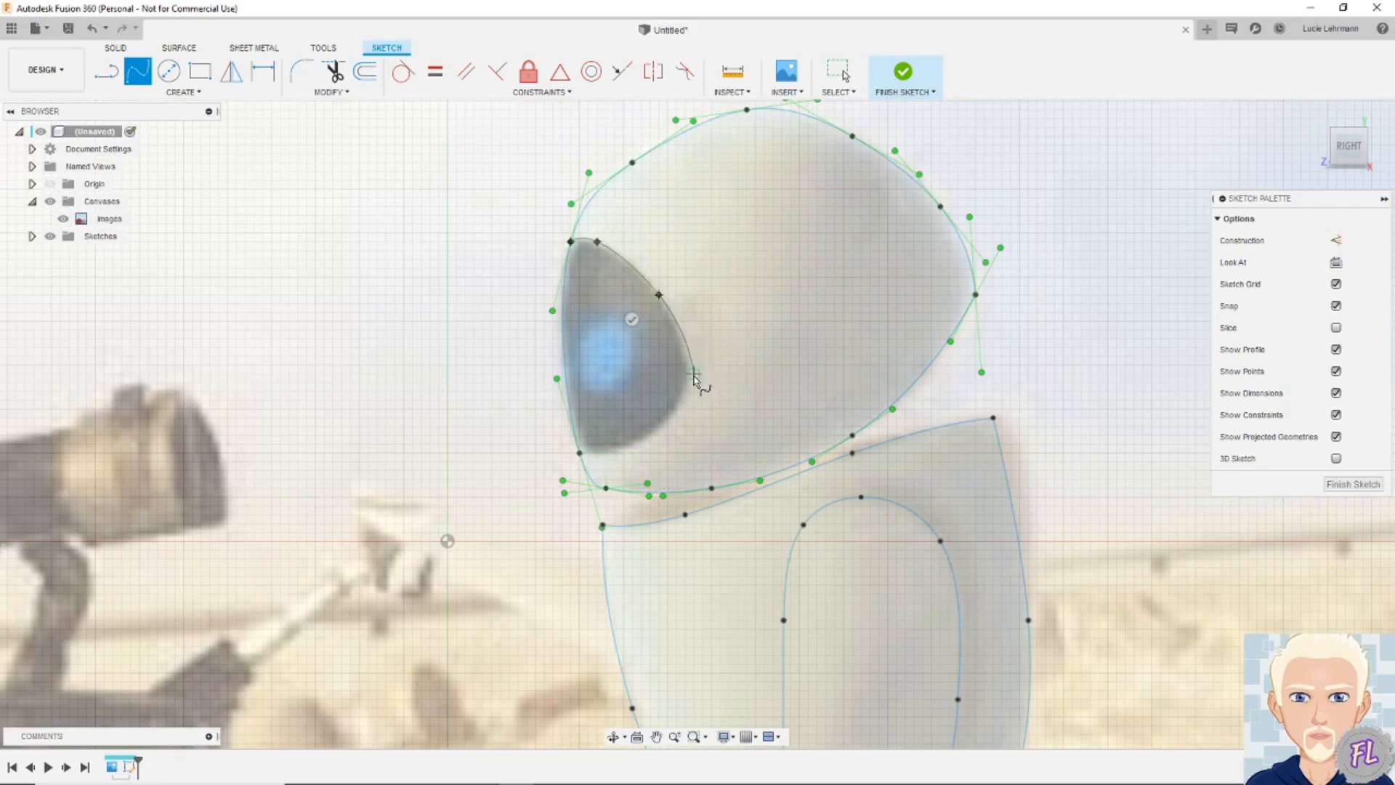
pyautogui.click(685, 395)
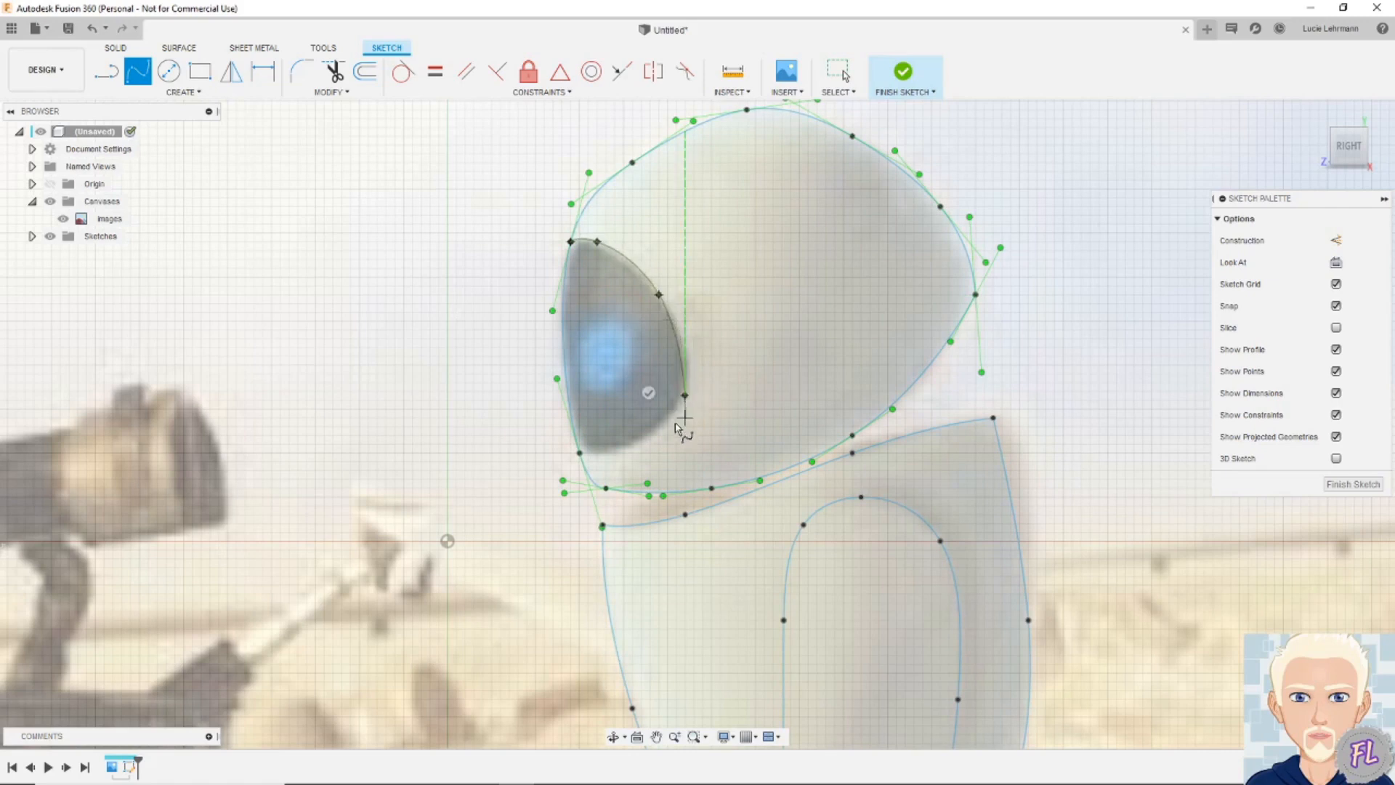
pyautogui.click(623, 453)
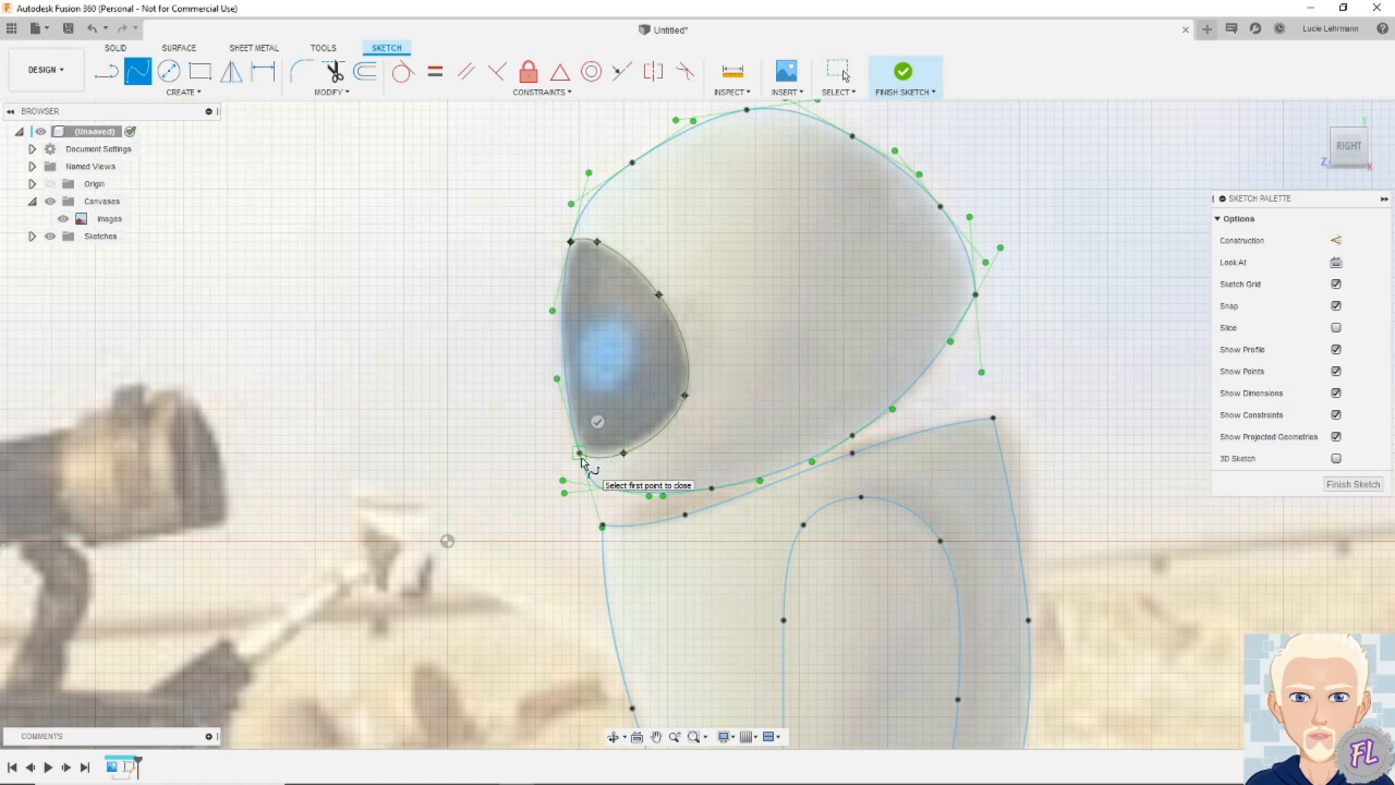
pyautogui.click(598, 420)
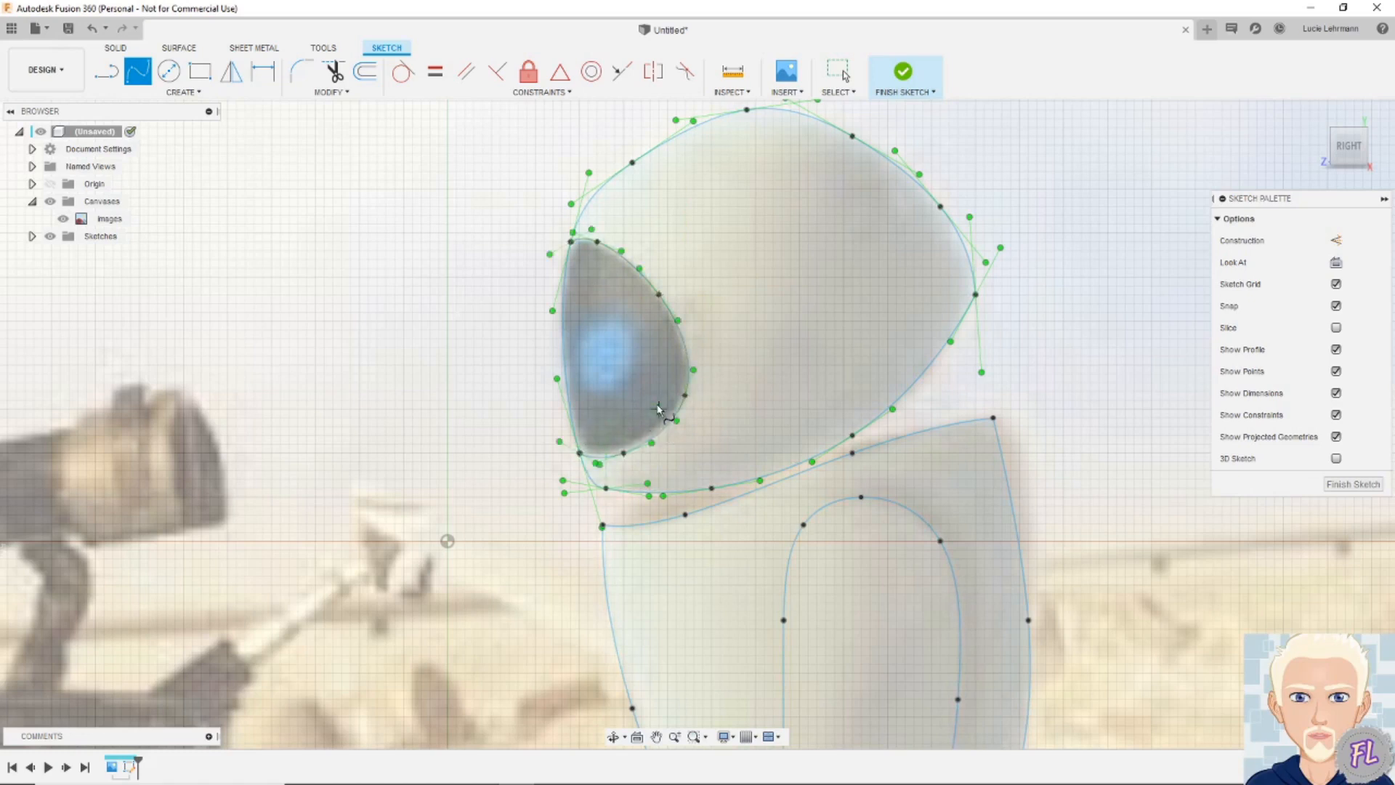
# Hide the reference image canvas and finish the sketch
pyautogui.scroll(-8, 658, 409)
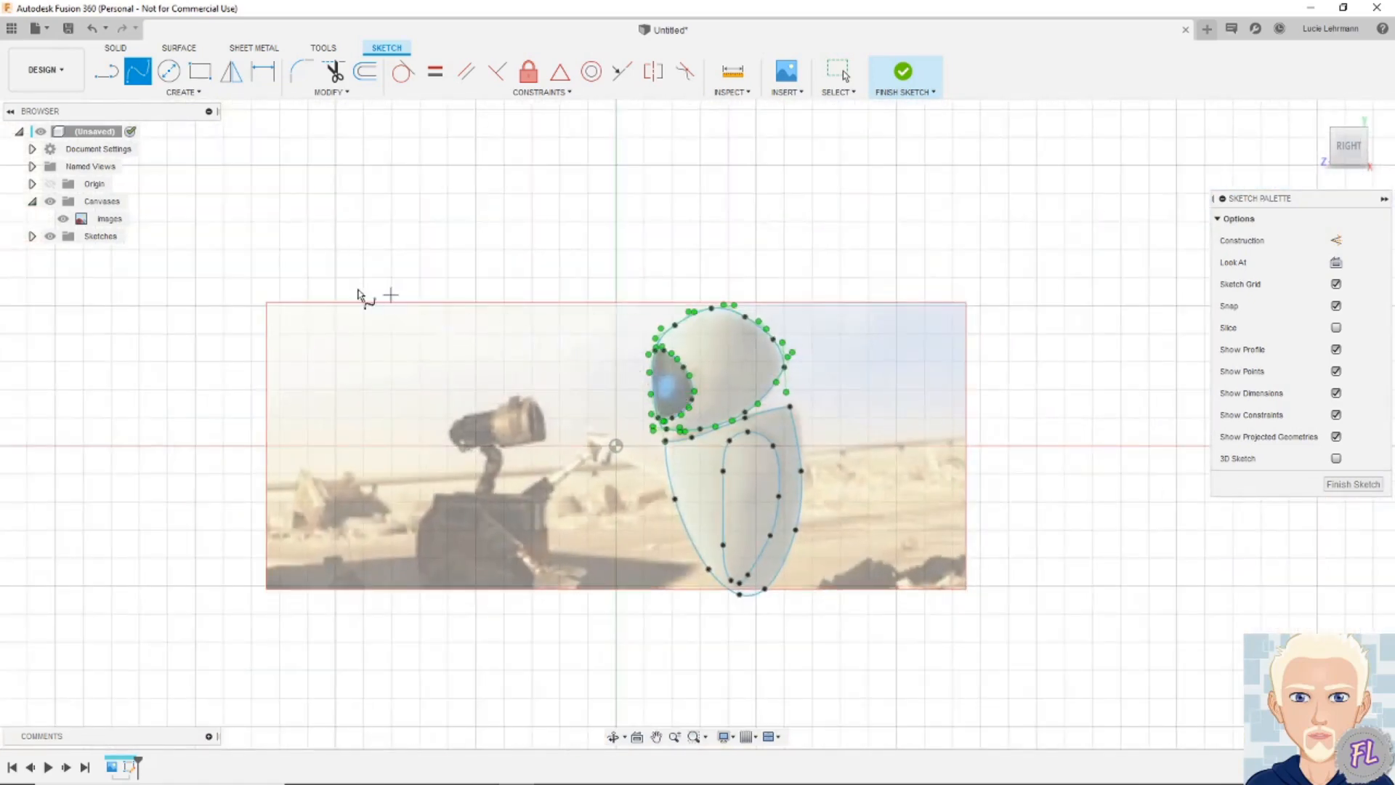
pyautogui.click(63, 219)
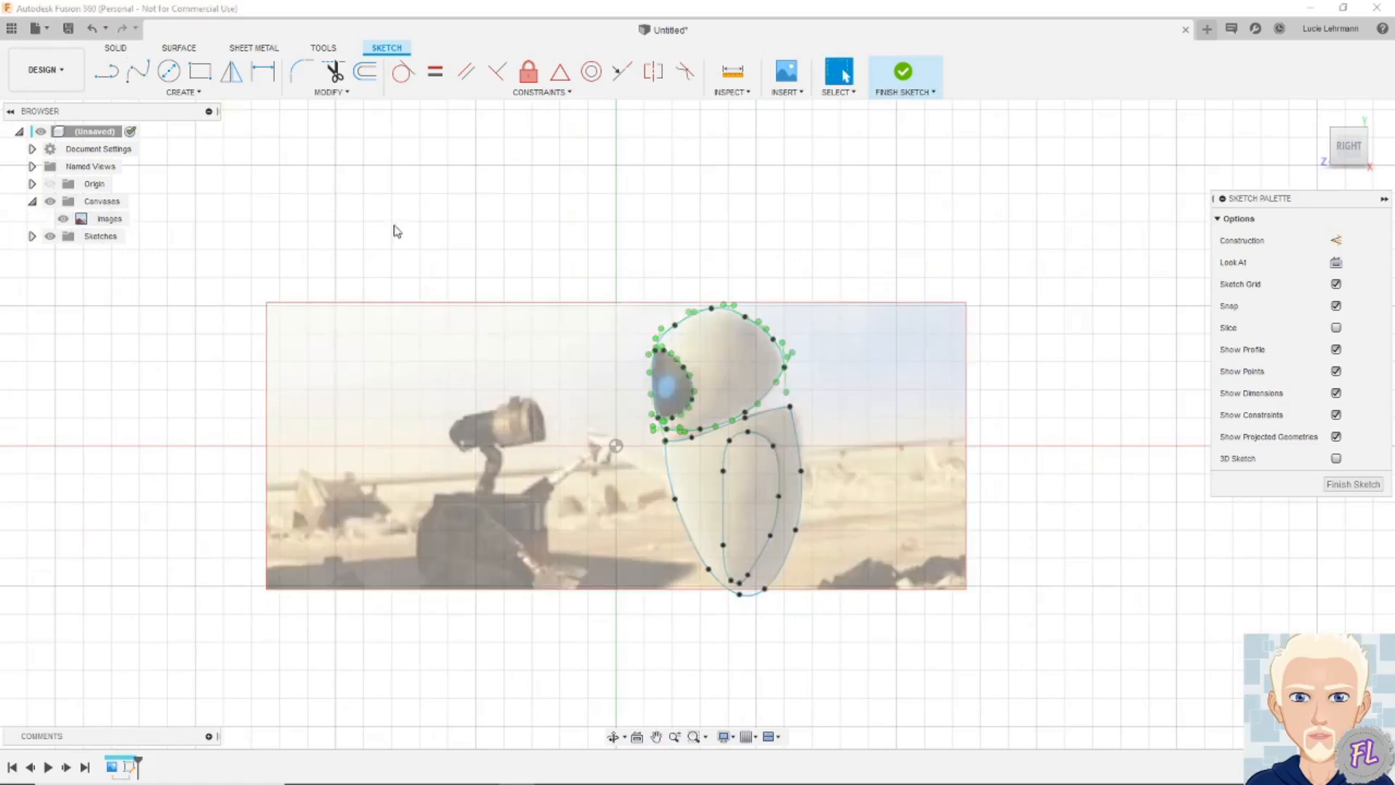
pyautogui.click(63, 219)
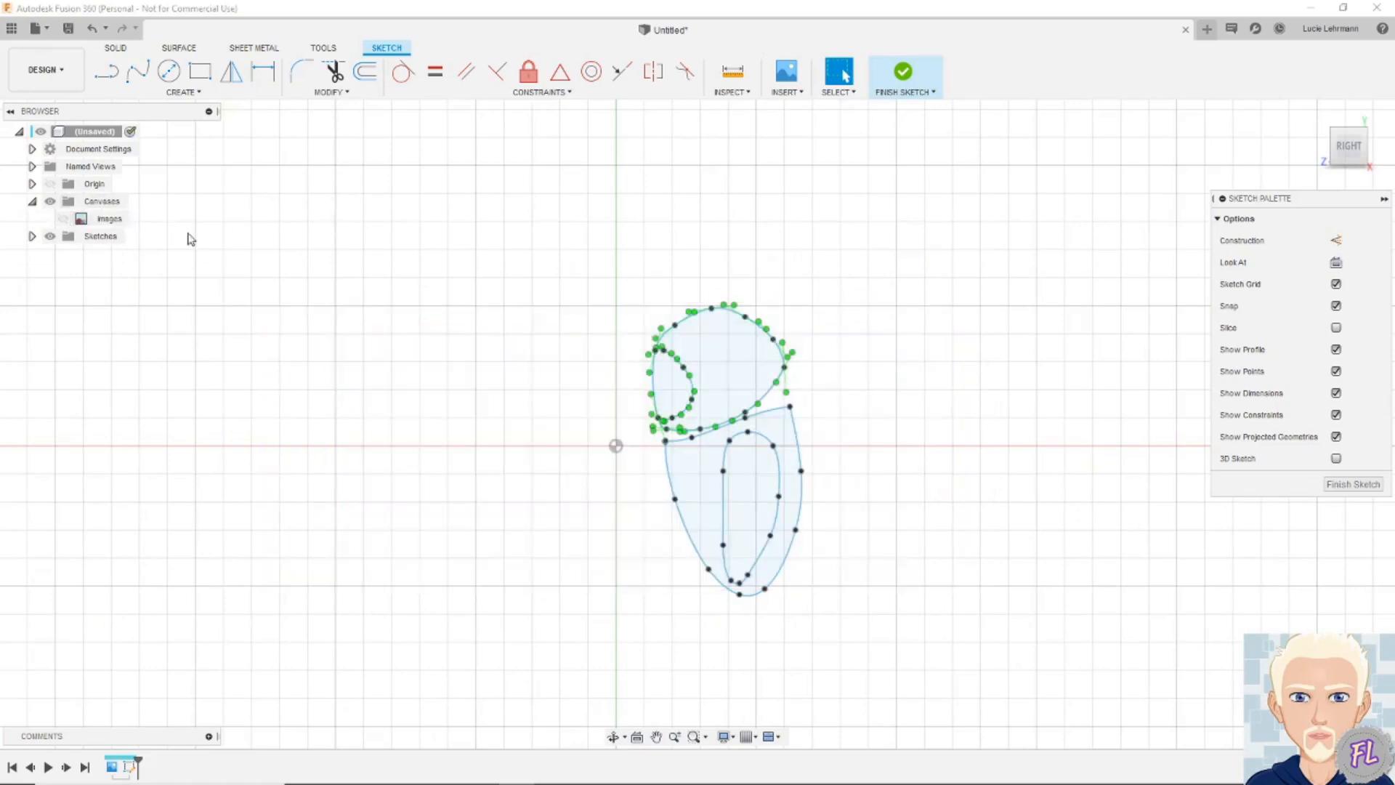
pyautogui.click(459, 256)
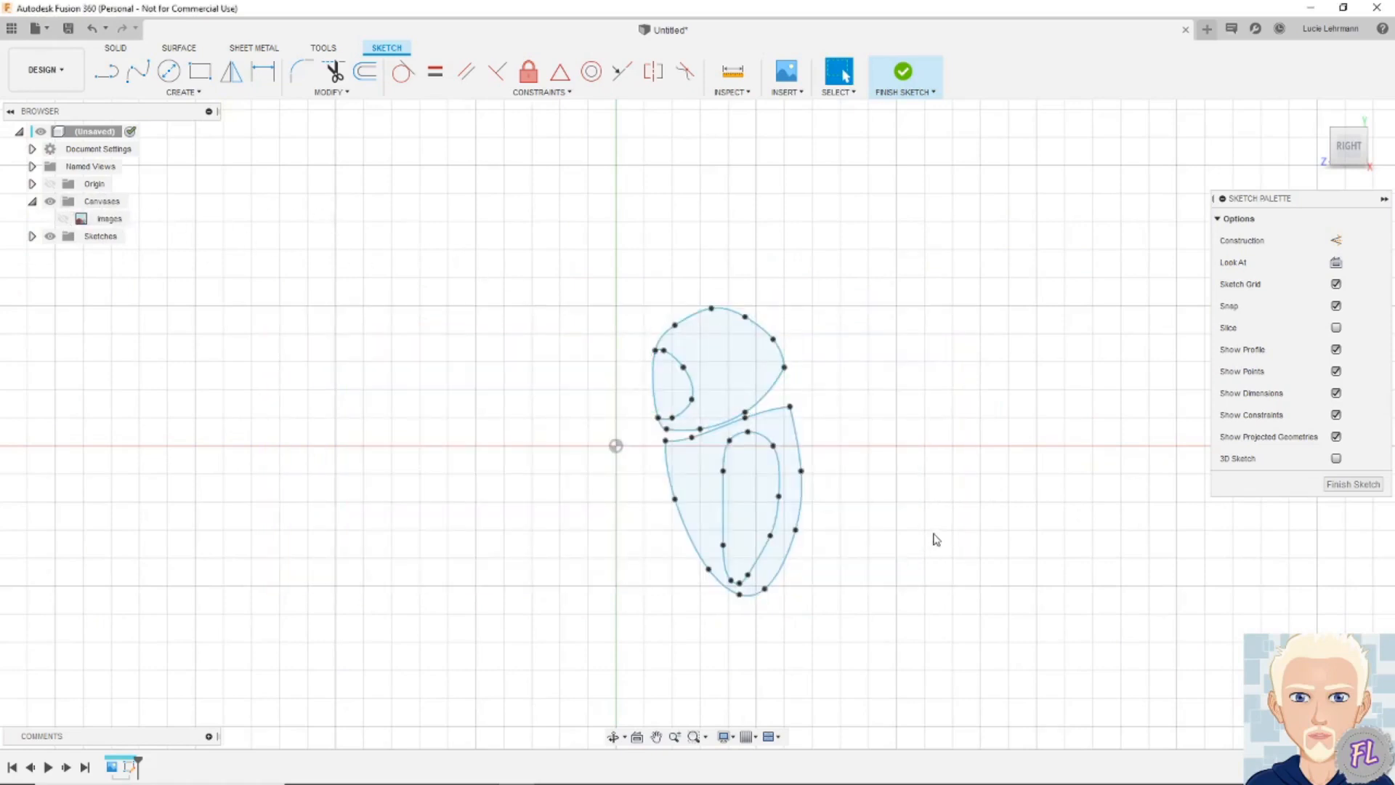
pyautogui.click(904, 73)
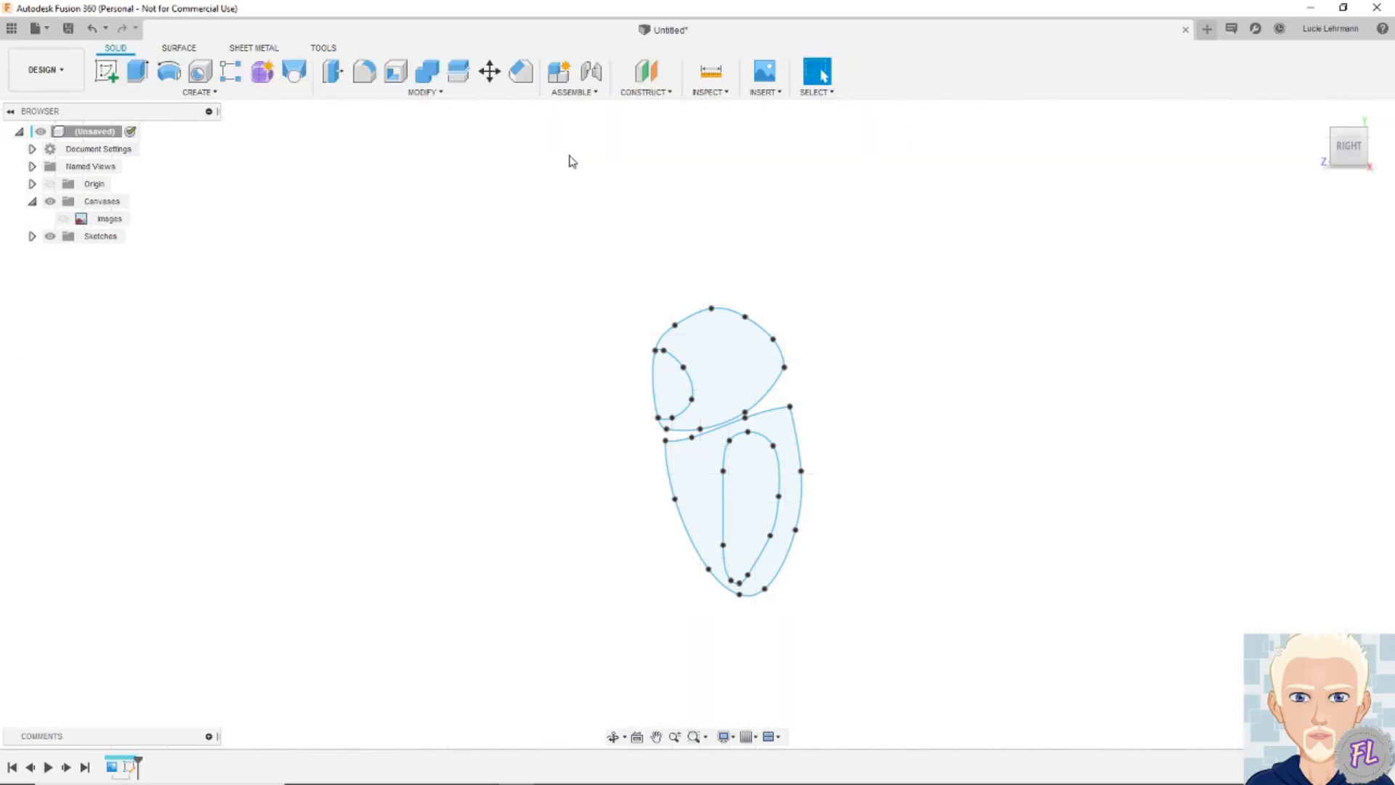
# Extrude the face and head profiles together by 7 mm to one side as a new body
pyautogui.click(137, 71)
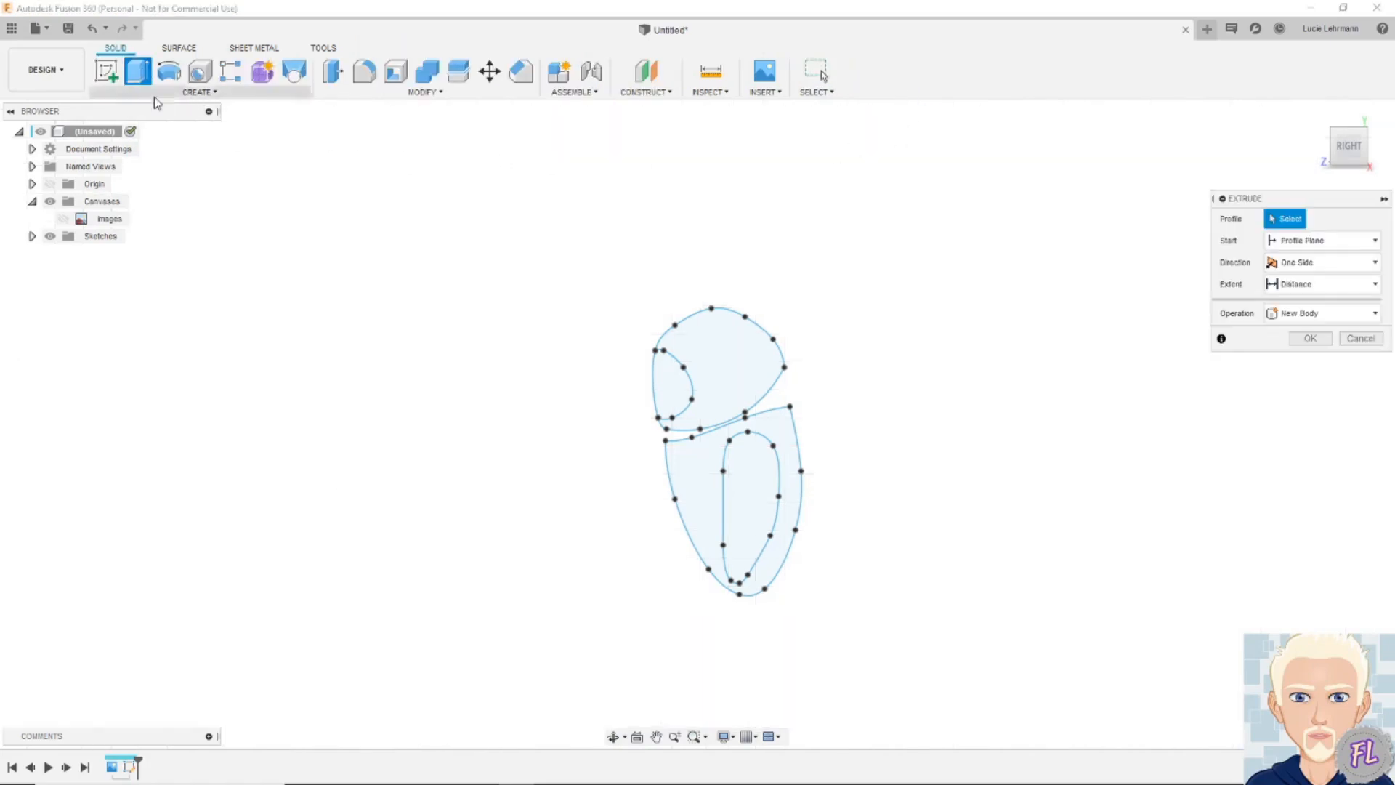
pyautogui.click(668, 392)
pyautogui.click(727, 382)
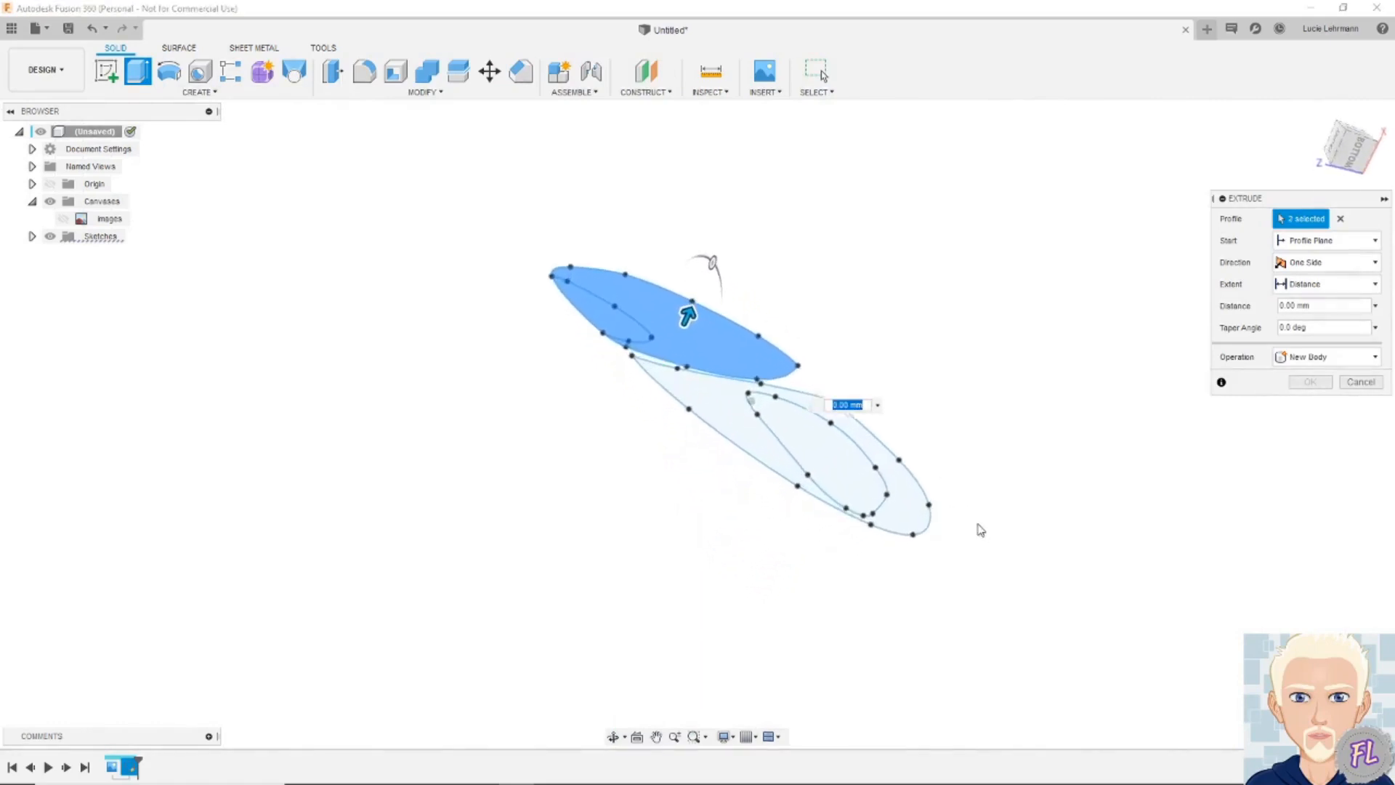
pyautogui.moveTo(679, 292); pyautogui.dragTo(685, 255)
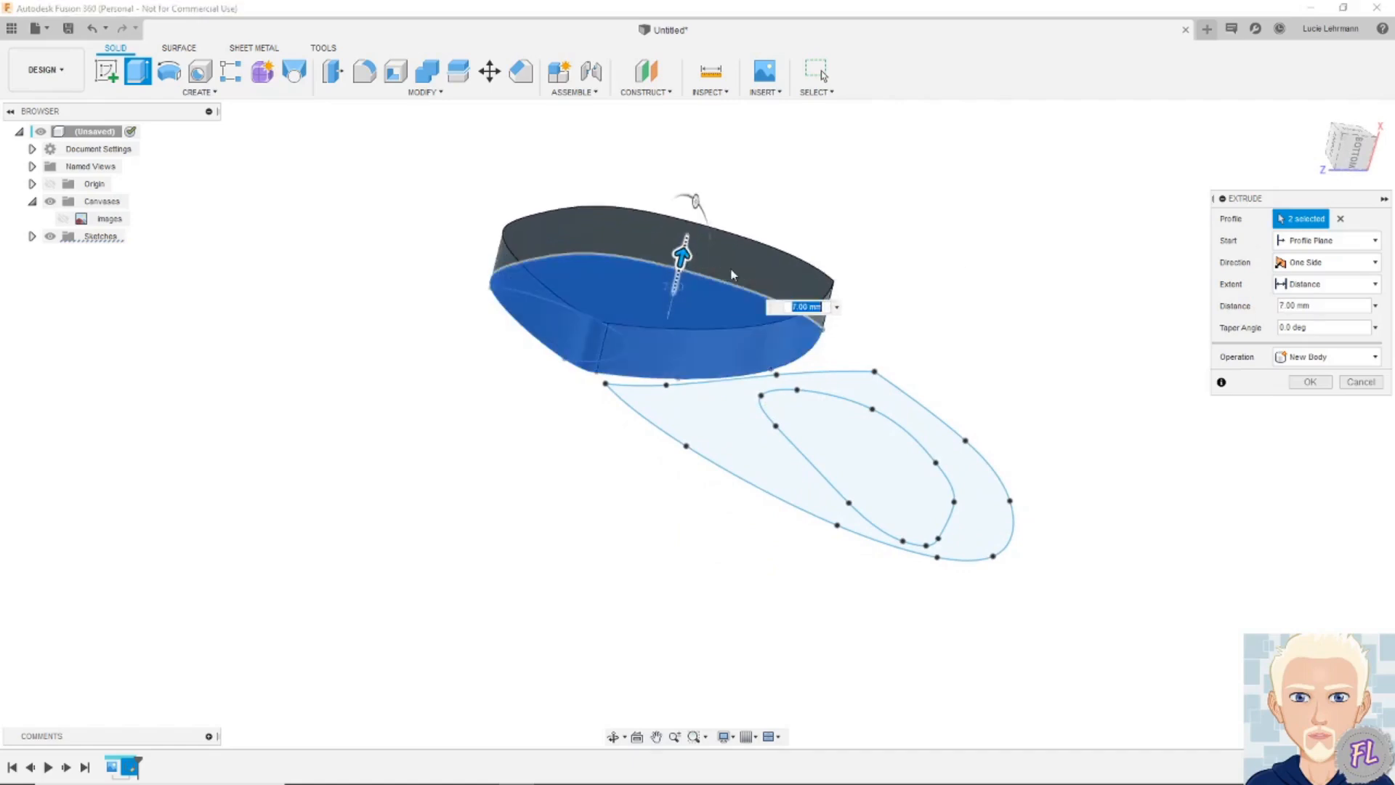
pyautogui.click(1310, 382)
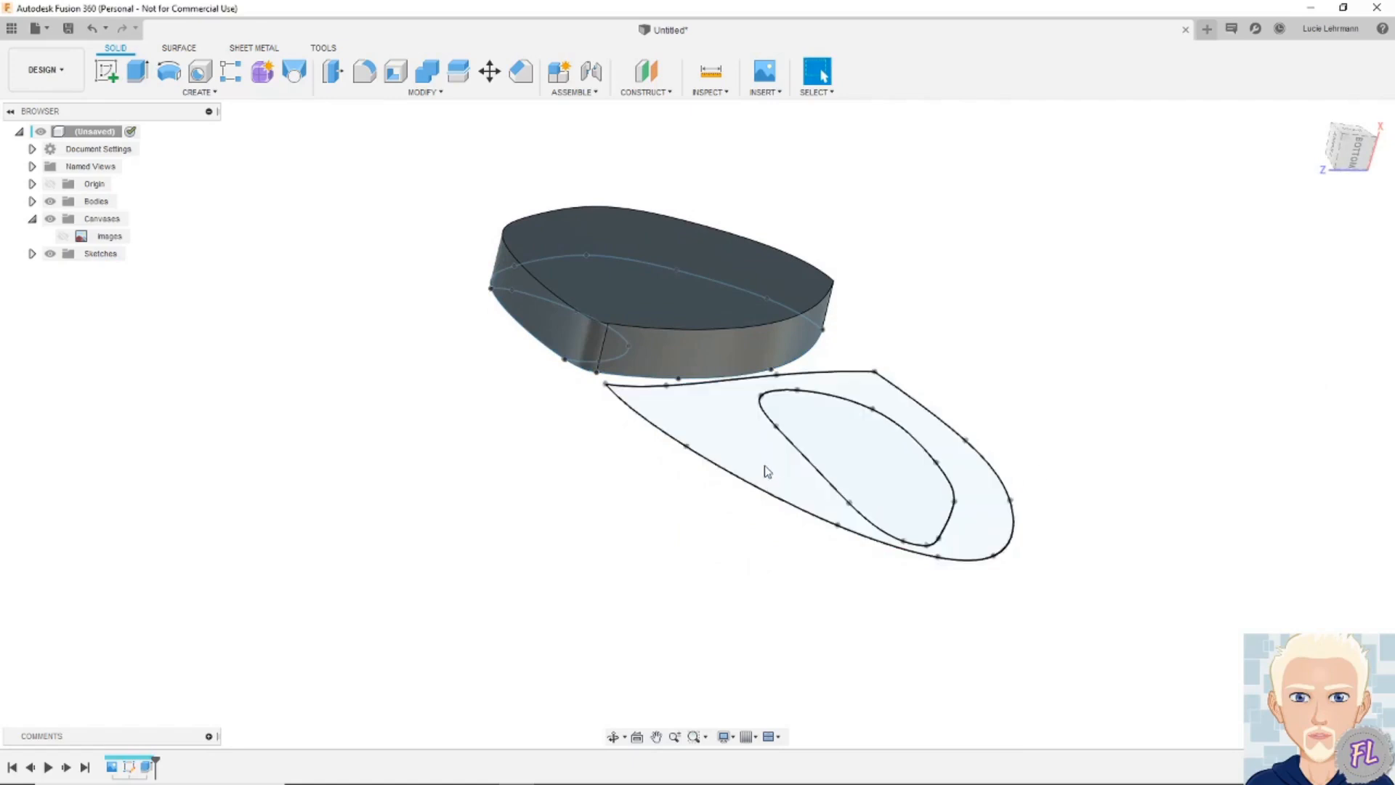
# Extrude the robot's torso and arm profiles together by 7 mm to one side as a new body
pyautogui.press('e')
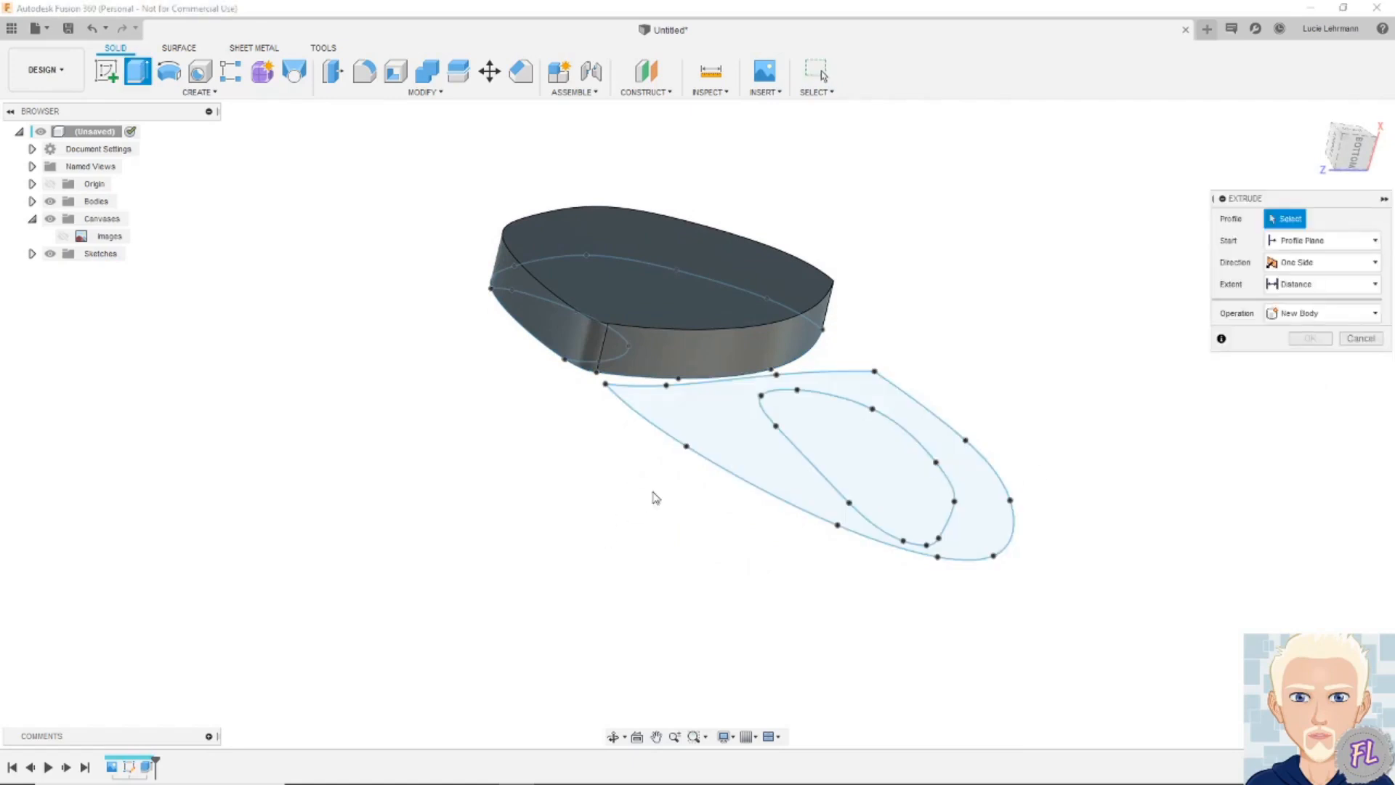
pyautogui.click(745, 438)
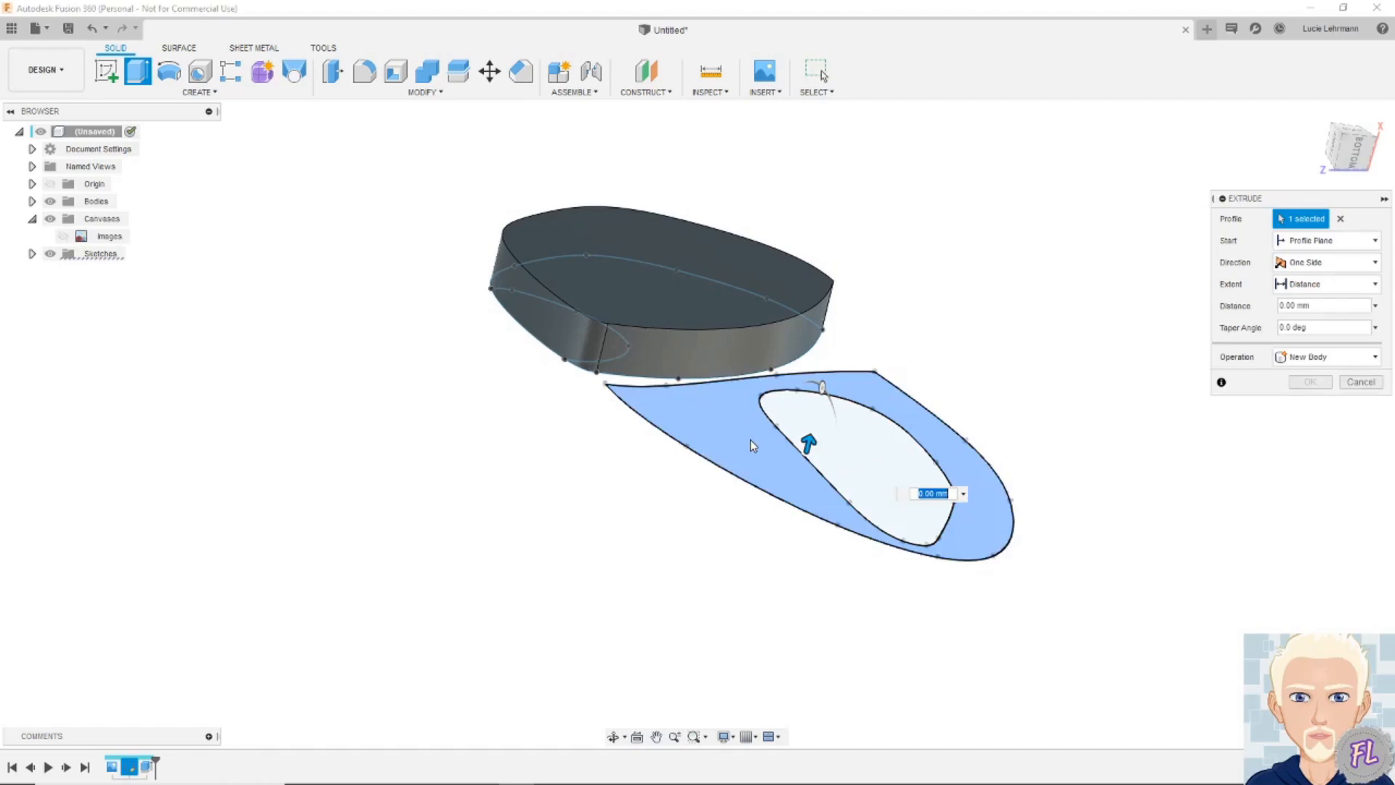
pyautogui.click(892, 468)
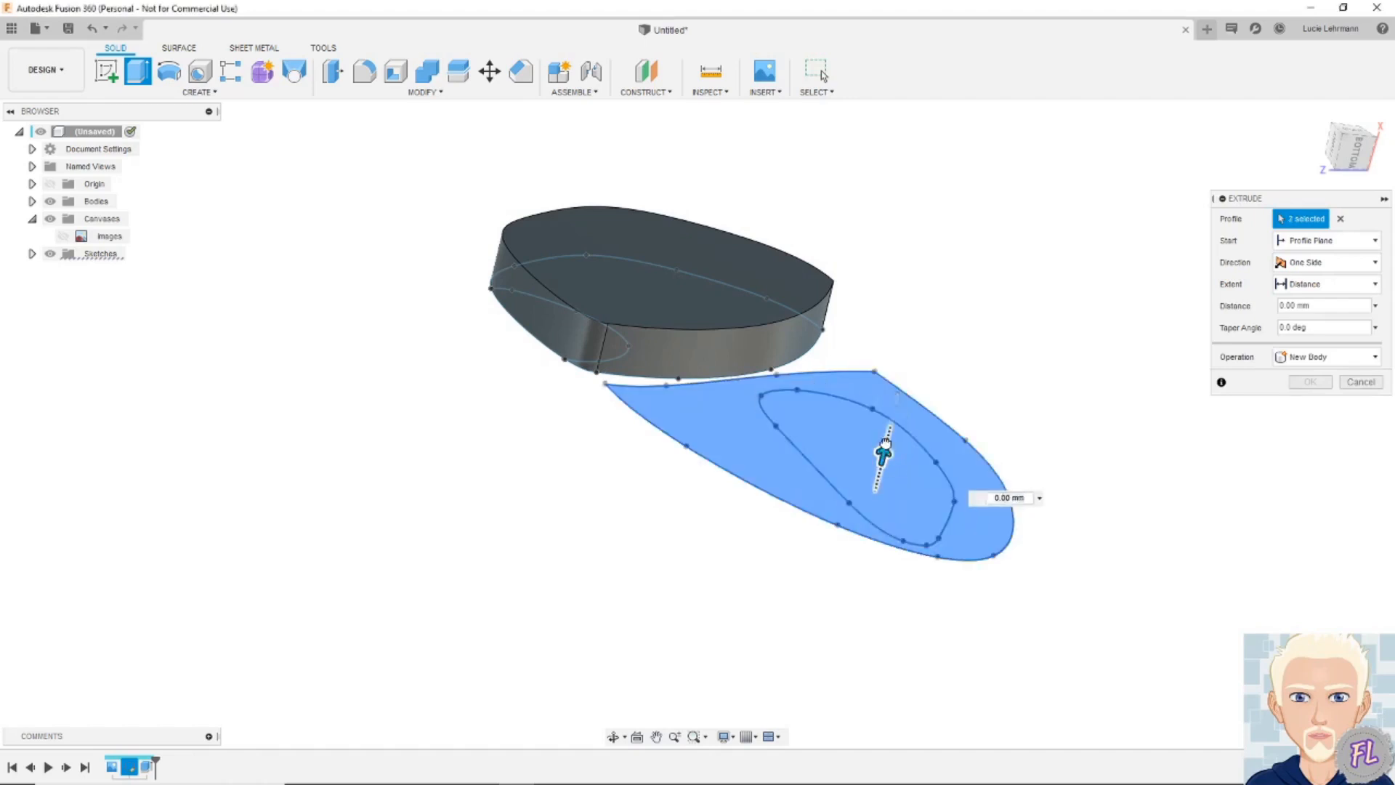
pyautogui.moveTo(882, 451); pyautogui.dragTo(893, 405)
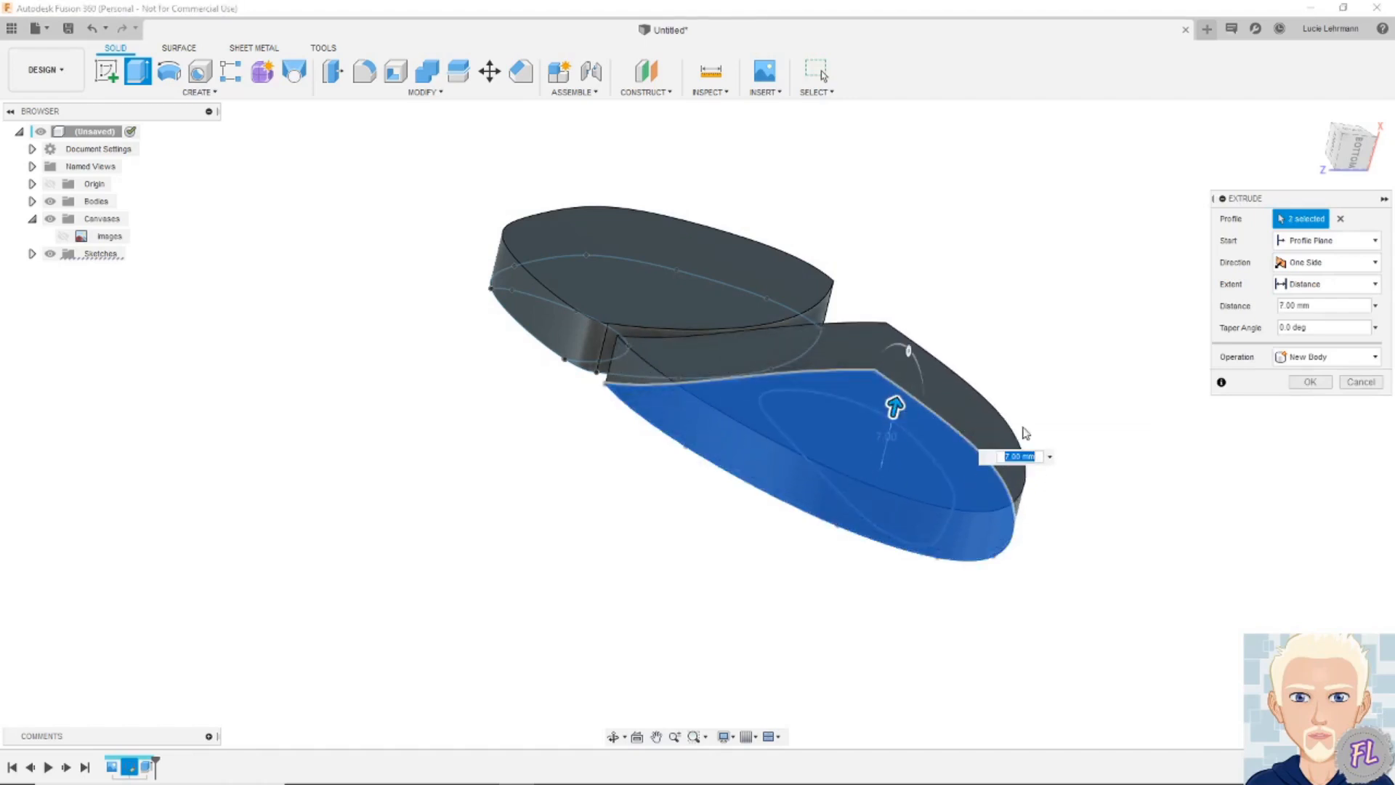
pyautogui.click(1312, 382)
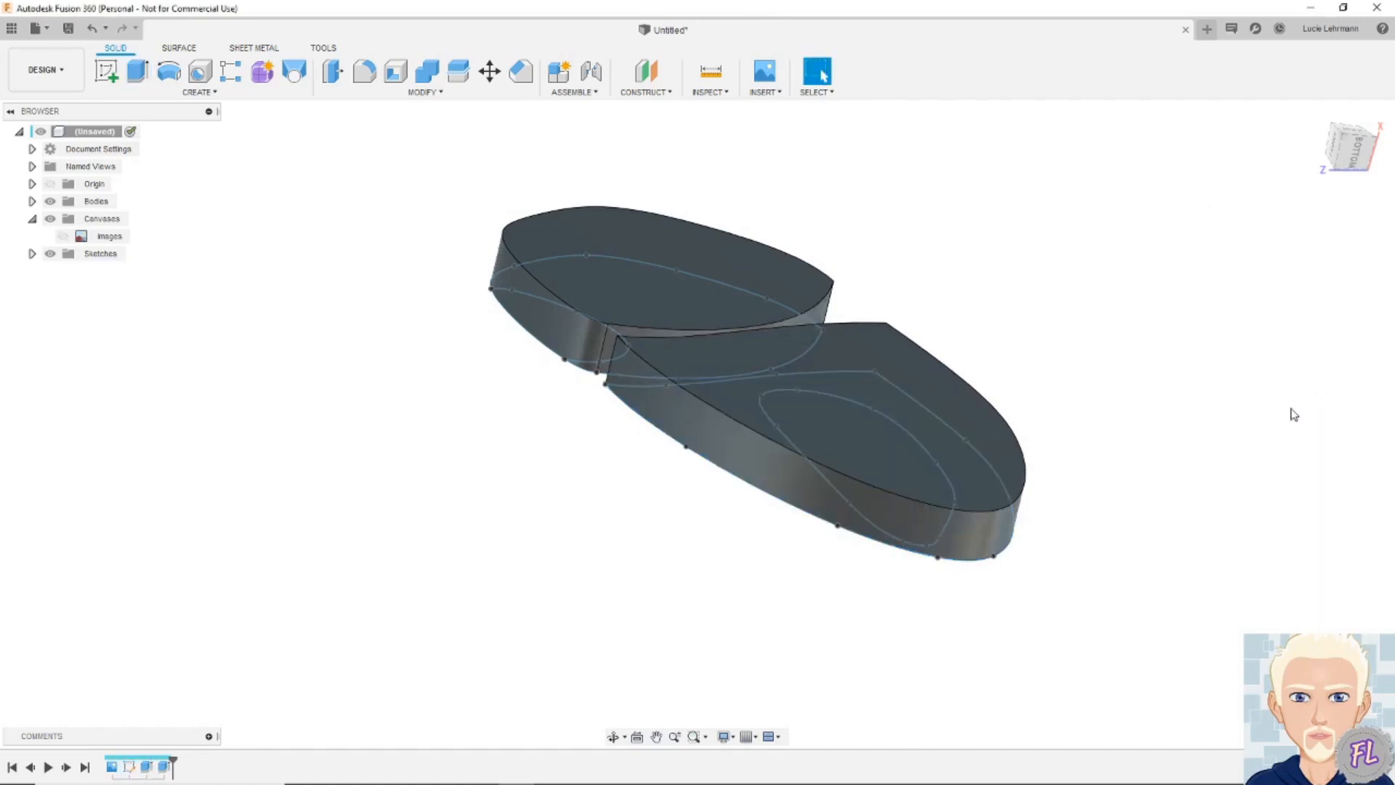
# Round the edges of the torso body's flat outer face with an 8 mm constant-radius fillet
pyautogui.keyDown('shift'); pyautogui.moveTo(1291, 409); pyautogui.dragTo(1281, 466, button='middle'); pyautogui.keyUp('shift')
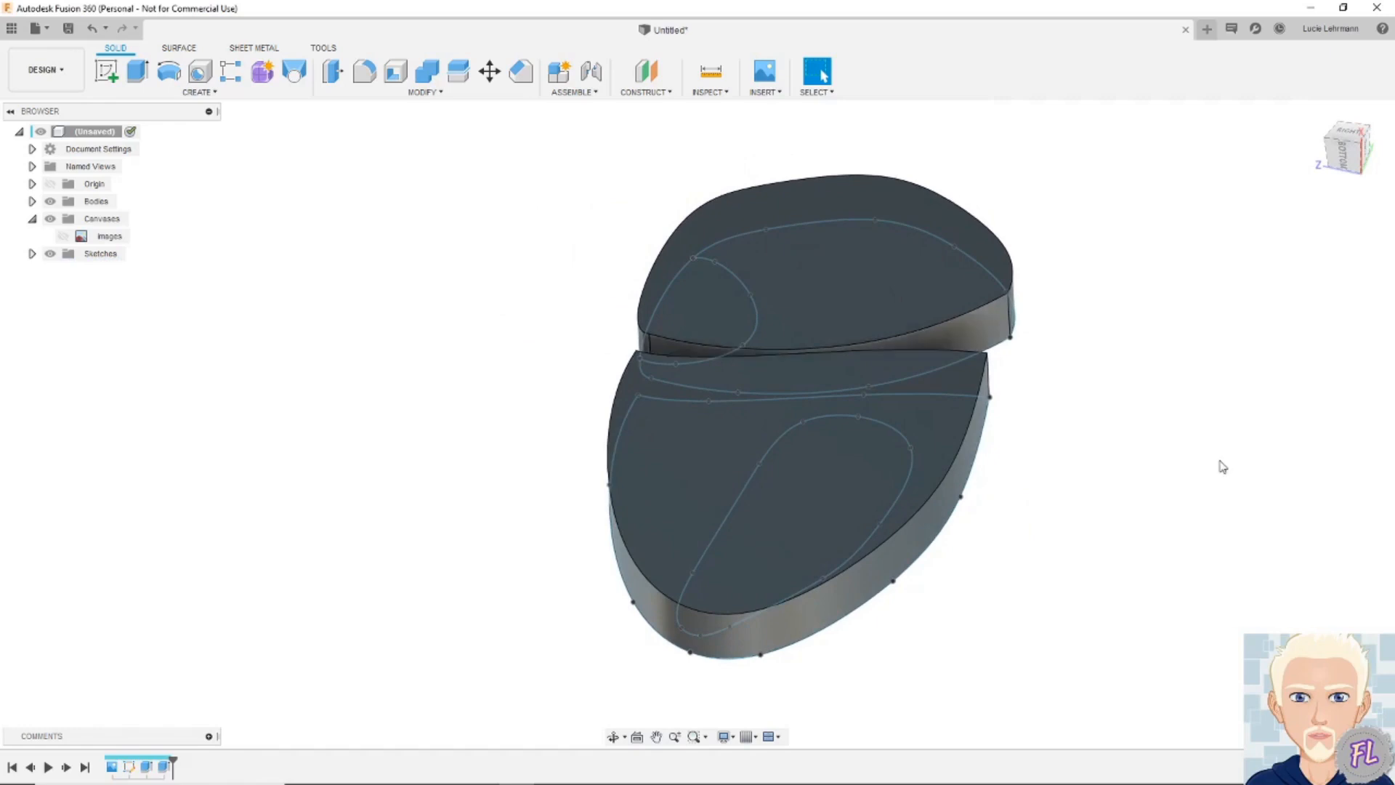
pyautogui.press('f')
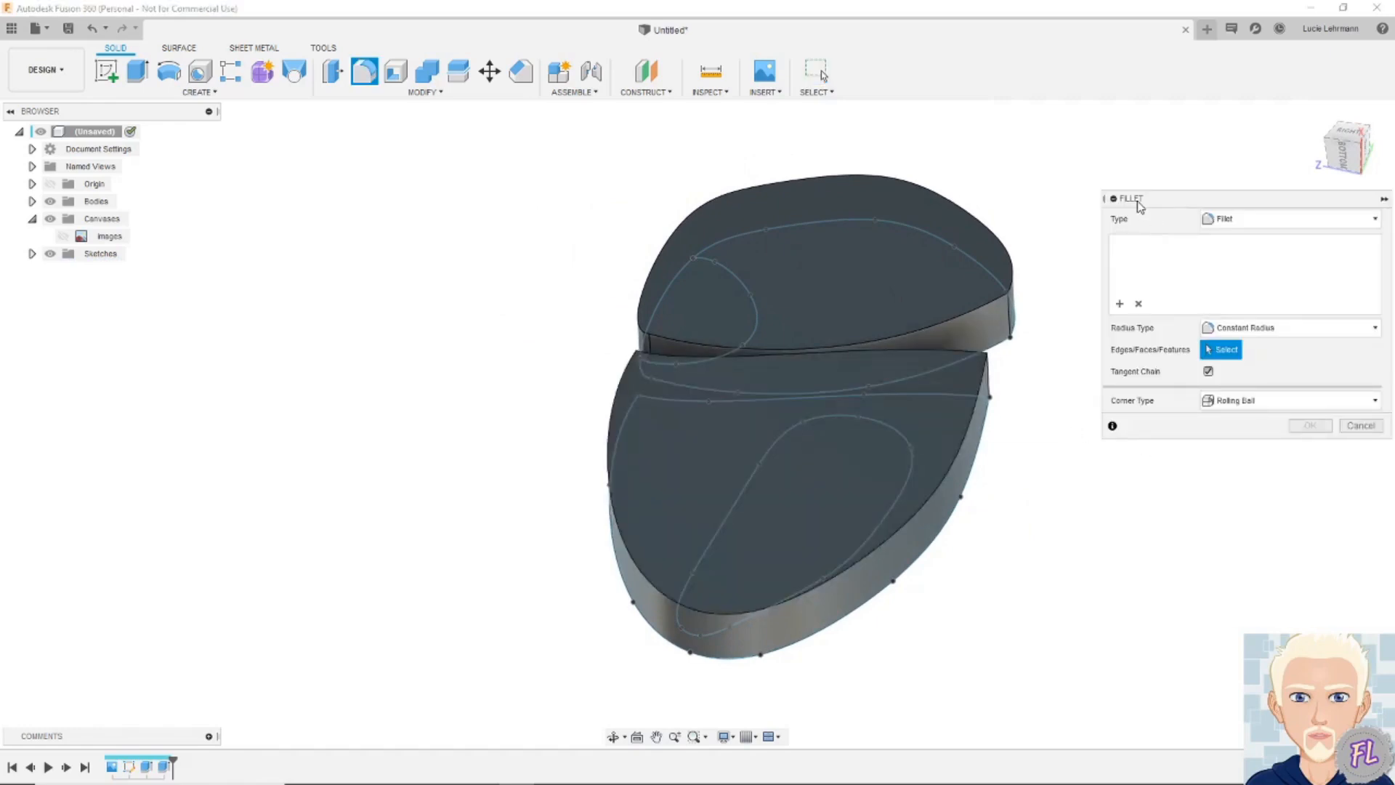
pyautogui.click(926, 413)
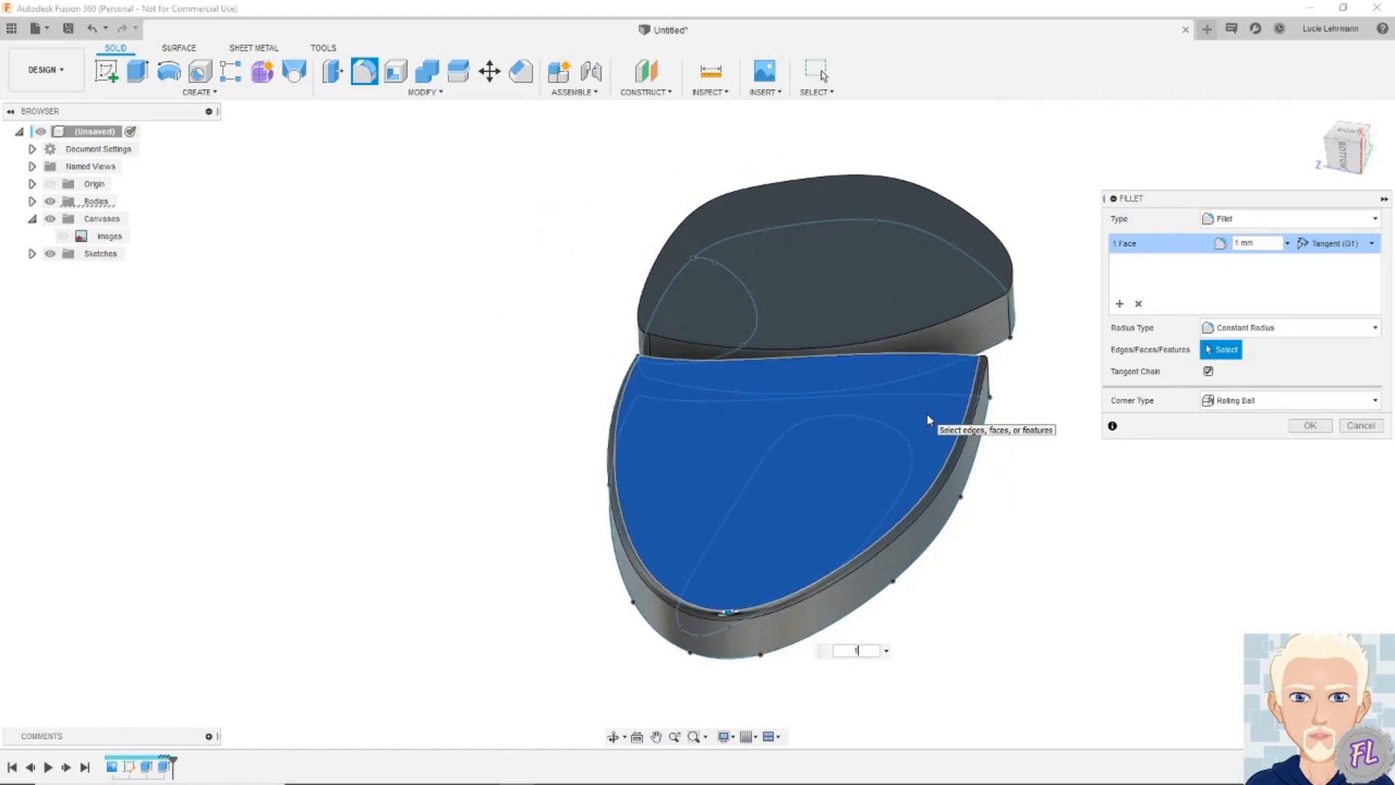
pyautogui.write('4')
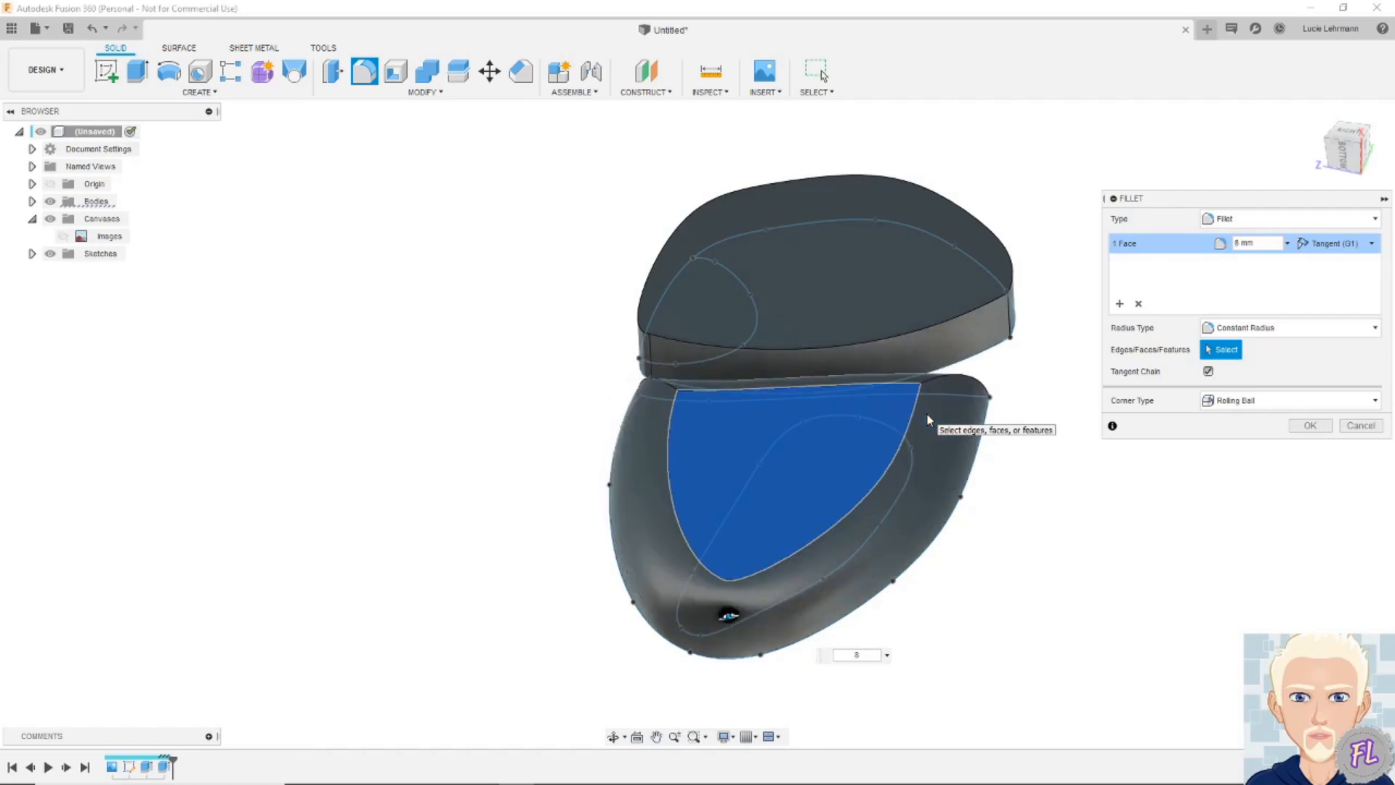
pyautogui.press('Return')
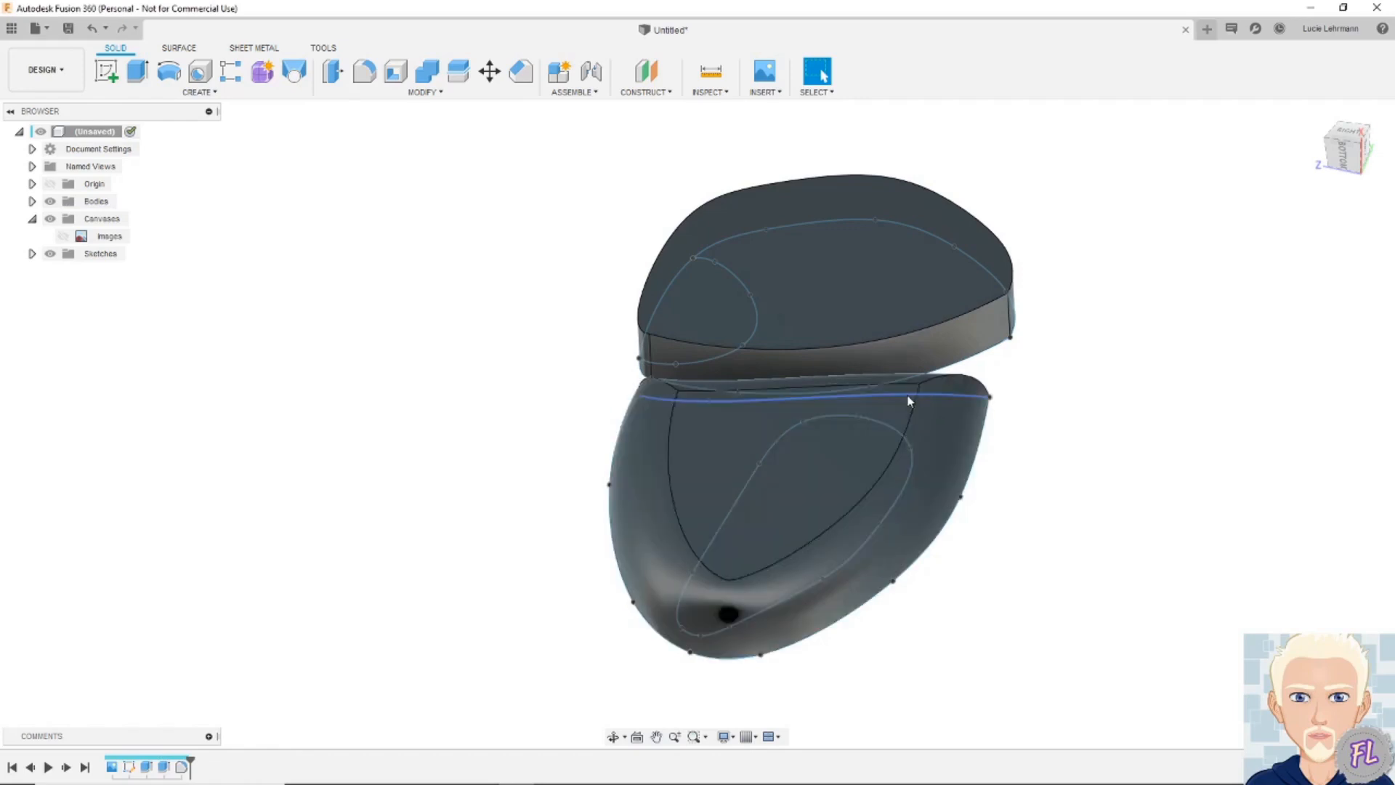
# Round the edges of the head body's flat outer face with a 6 mm constant-radius fillet
pyautogui.press('f')
pyautogui.click(888, 306)
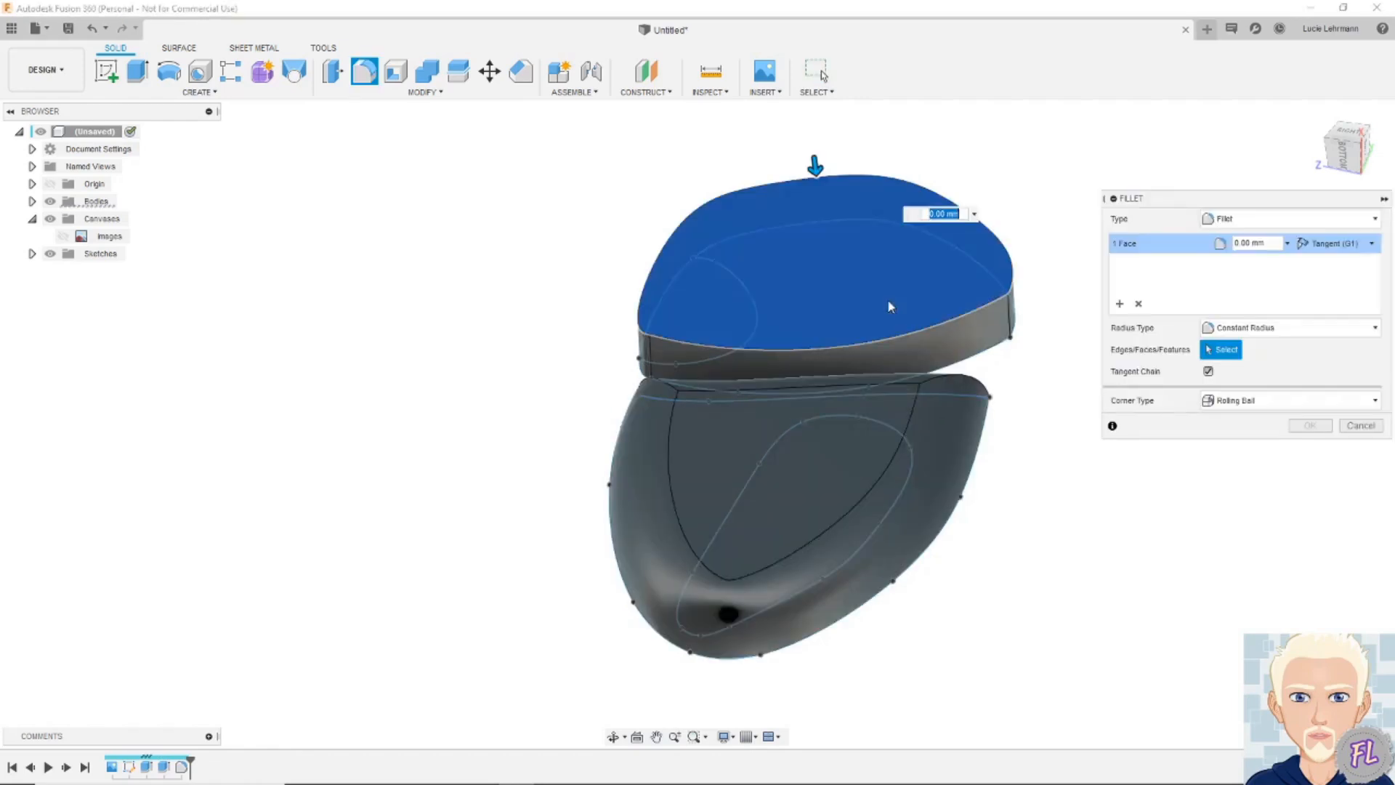
pyautogui.write('8')
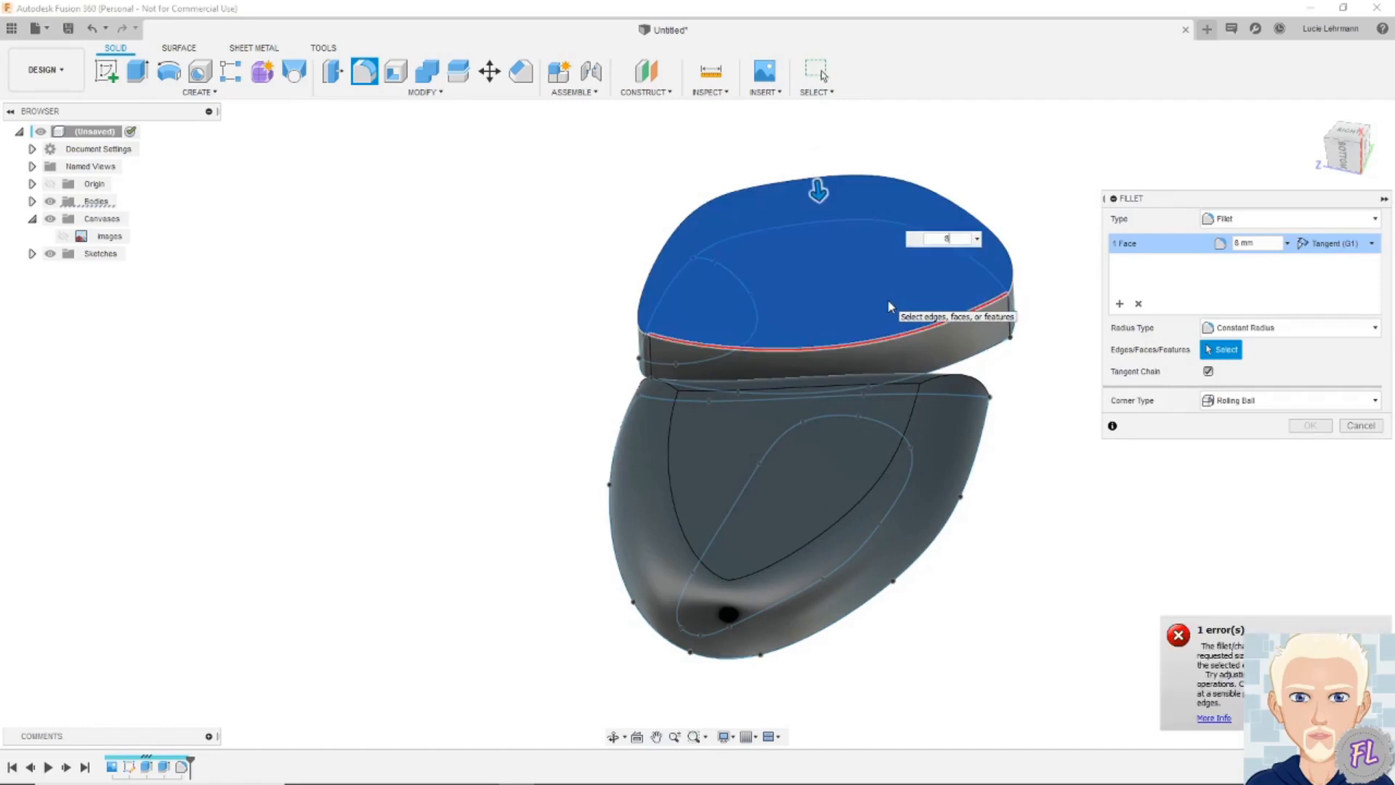
pyautogui.write('6')
pyautogui.press('Return')
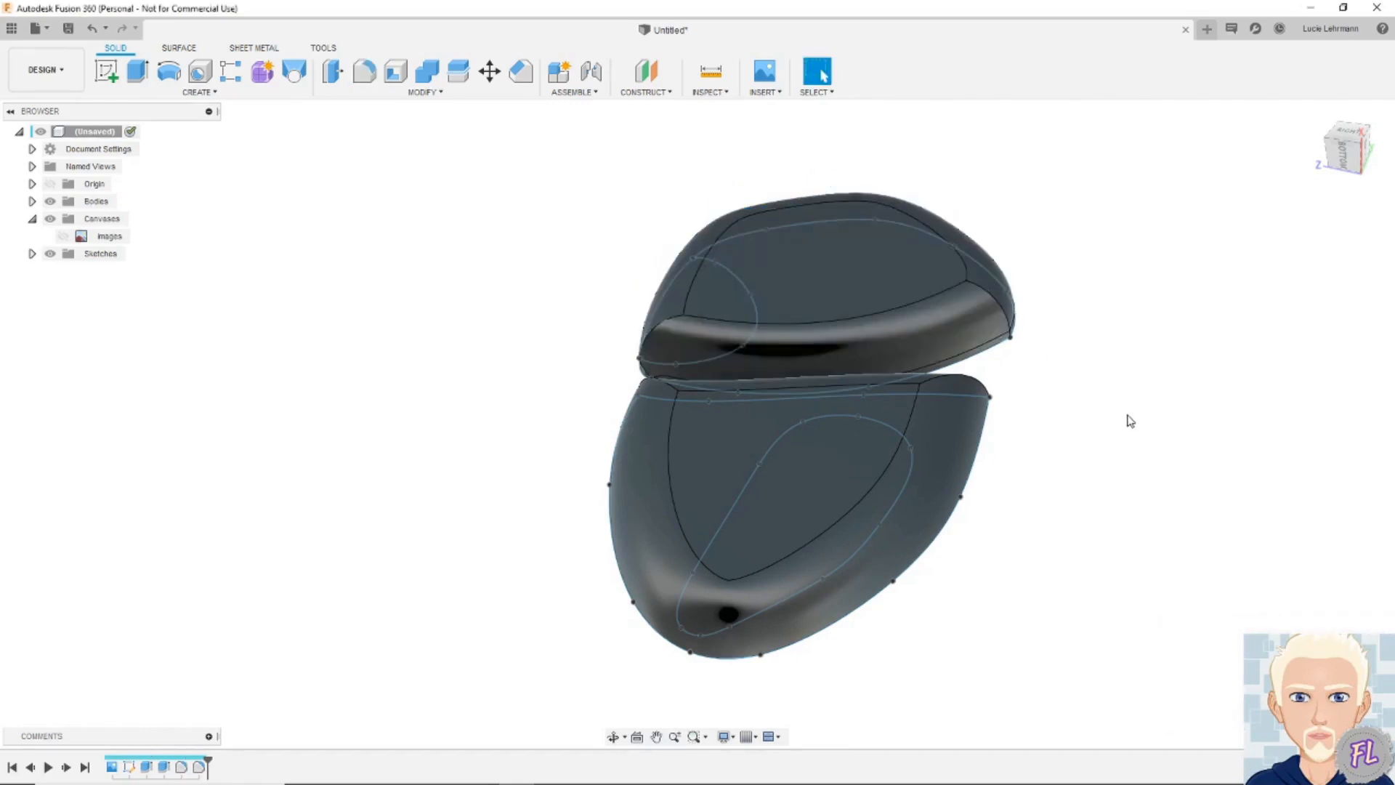
# Extrude the arm profile 6 mm outward as a new body, starting from the torso's flat outer face
pyautogui.click(138, 72)
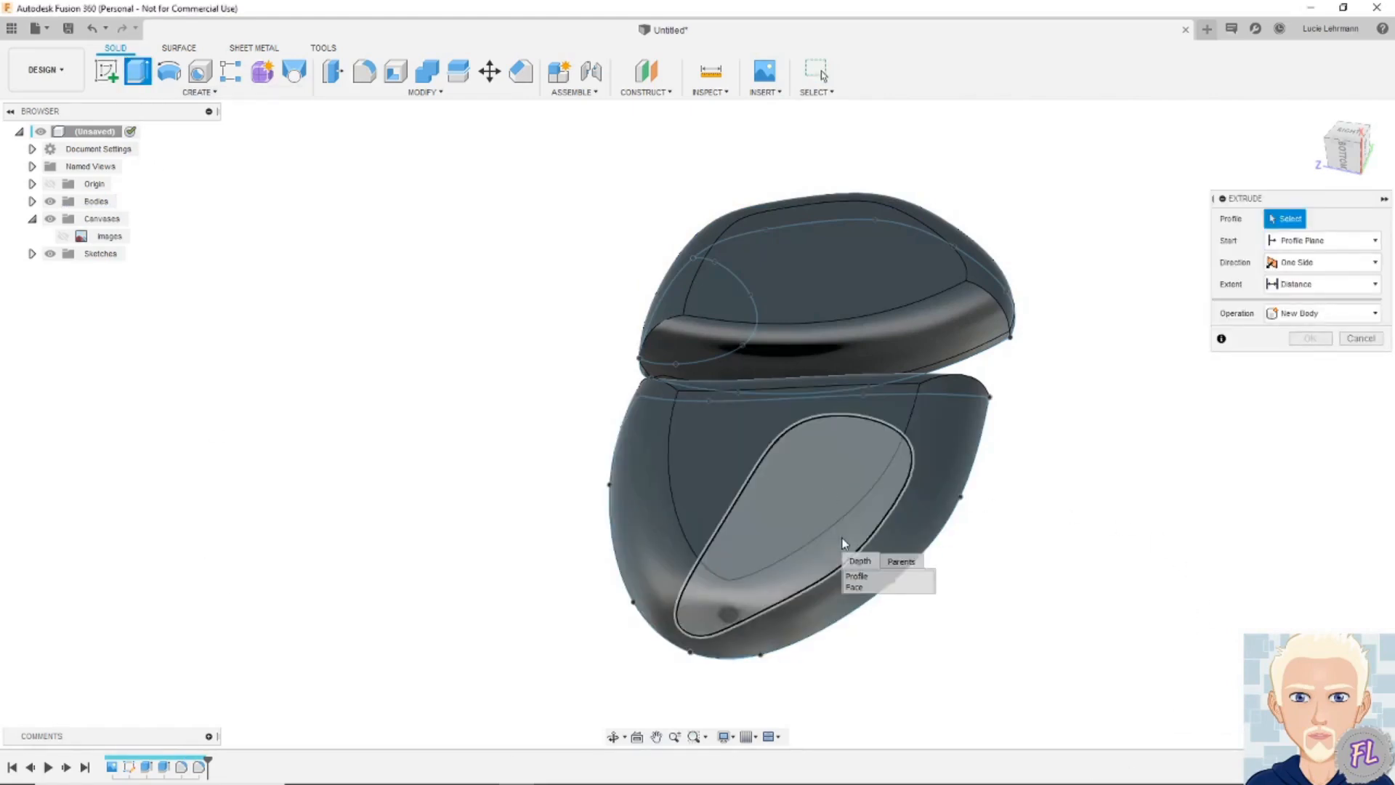
pyautogui.click(864, 577)
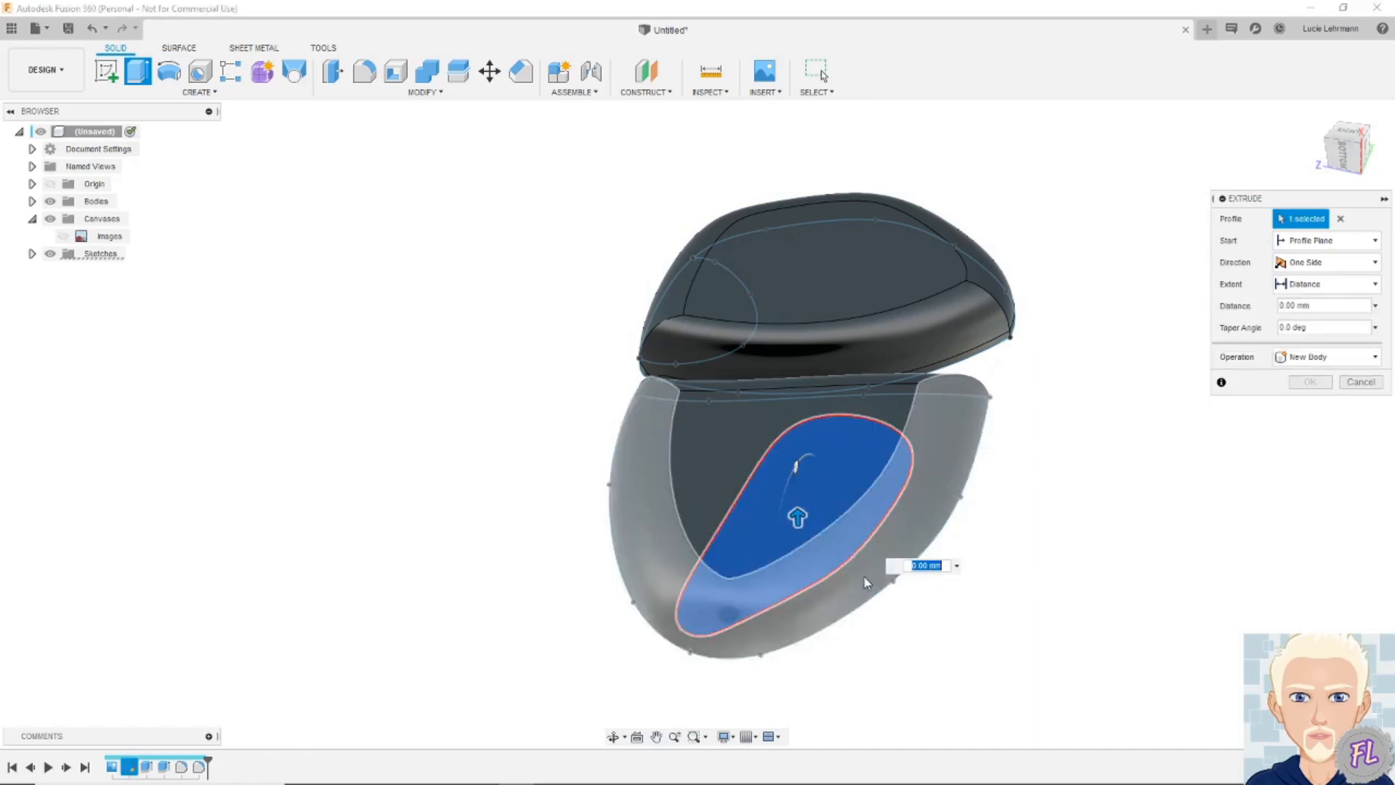
pyautogui.click(1345, 242)
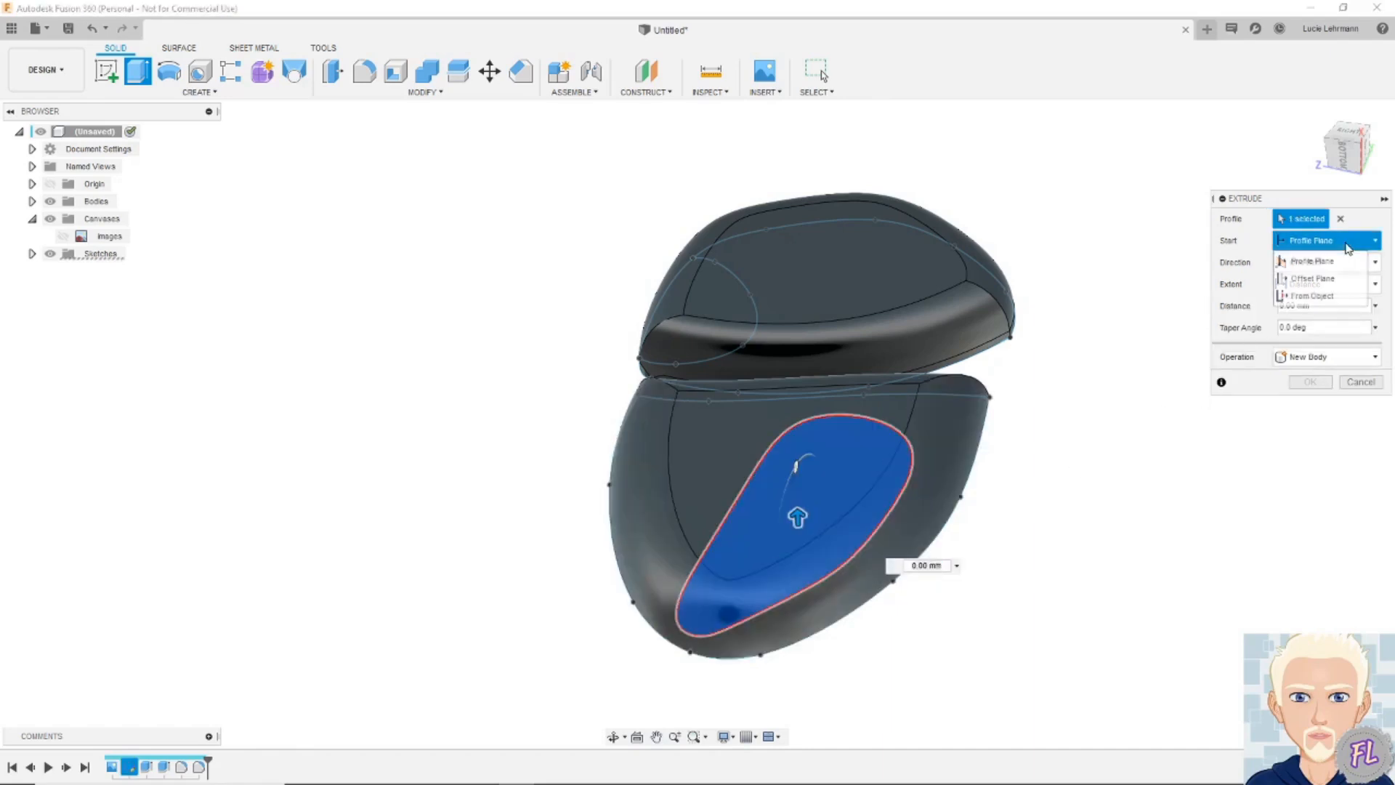
pyautogui.click(1318, 296)
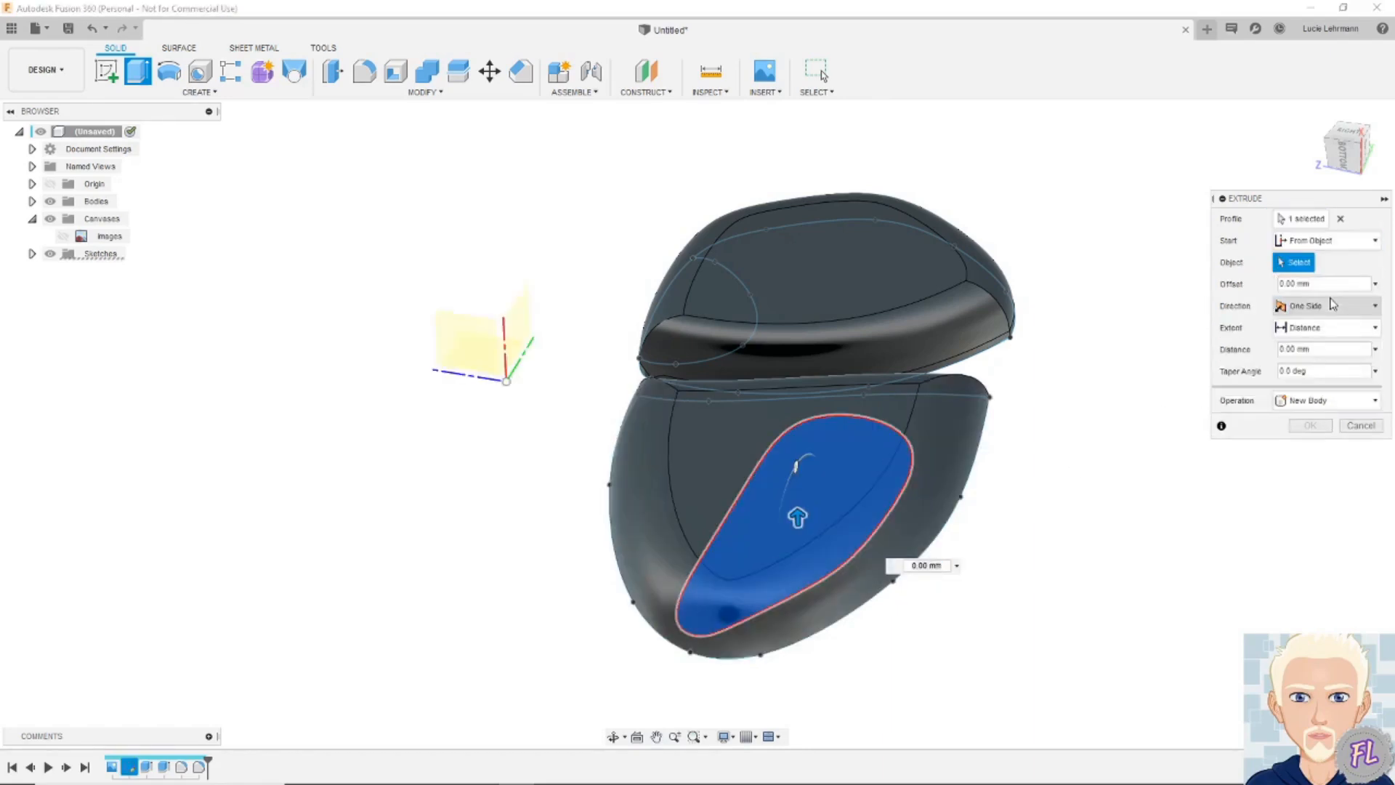
pyautogui.click(901, 413)
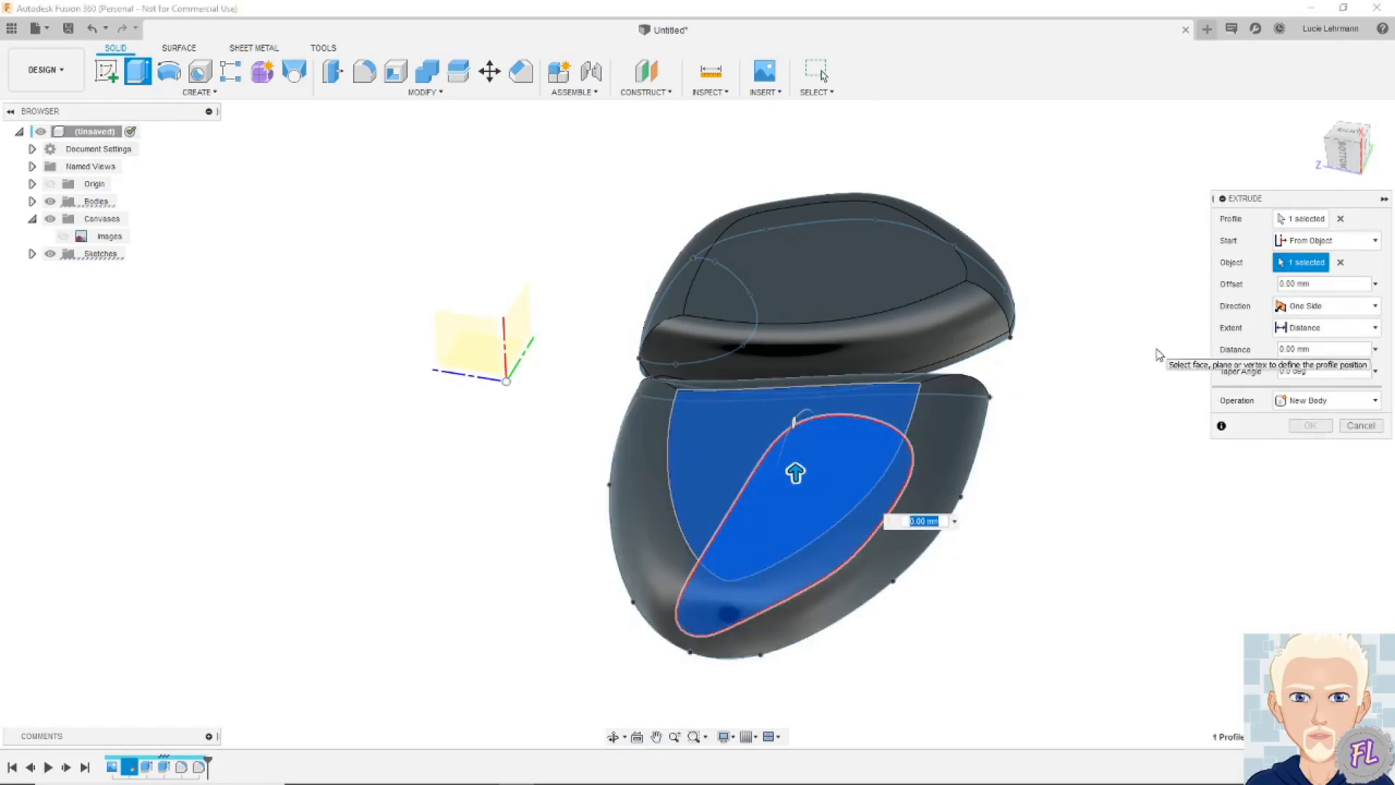
pyautogui.moveTo(795, 472); pyautogui.dragTo(789, 436)
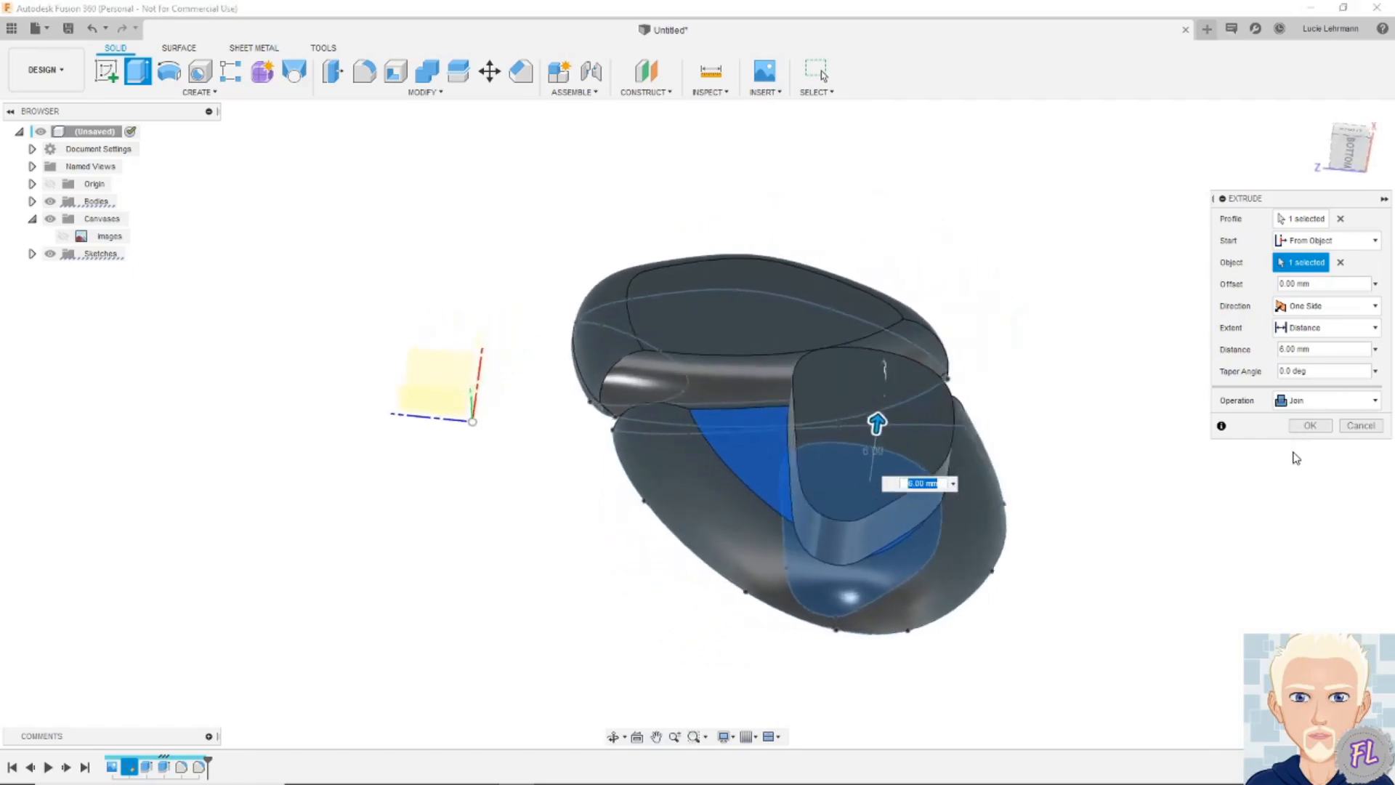
pyautogui.click(1335, 406)
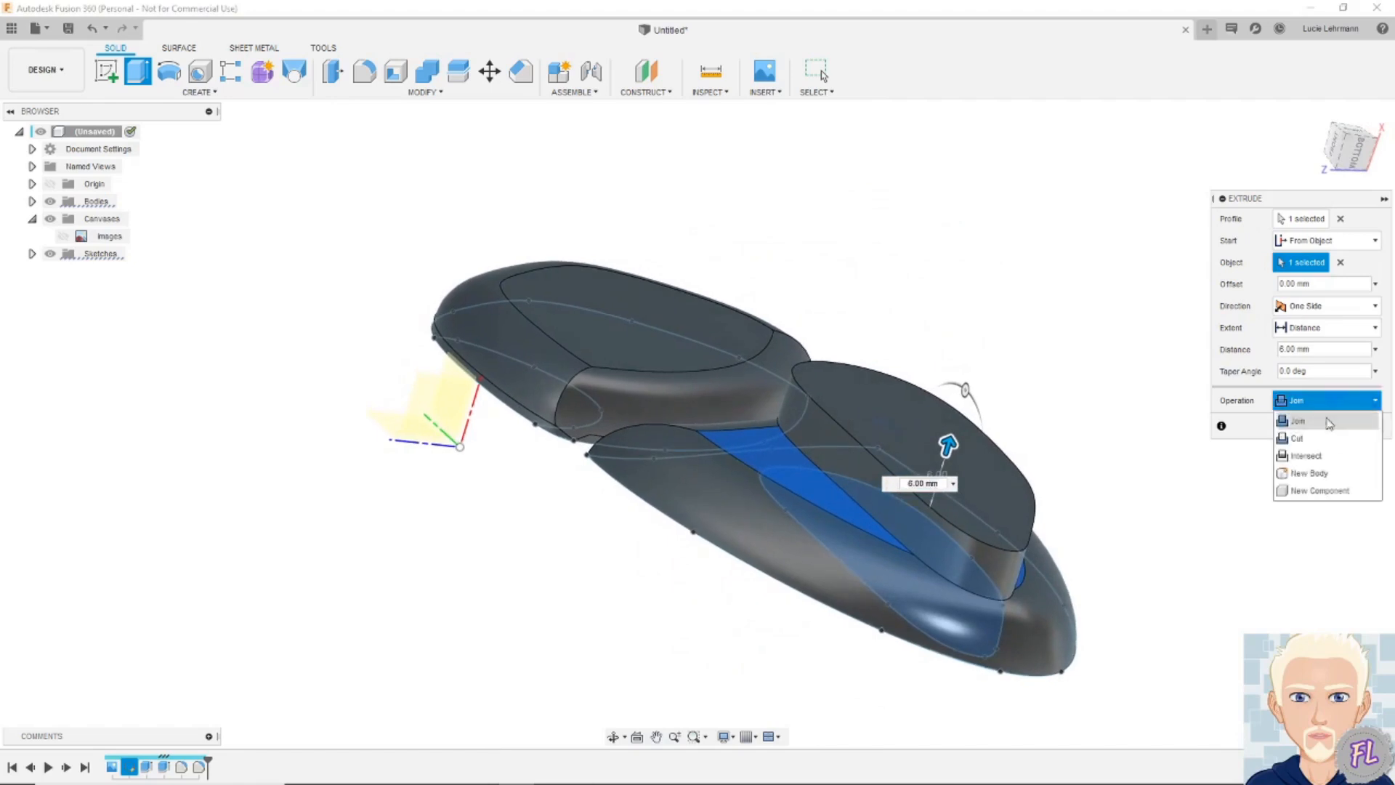
pyautogui.click(1318, 466)
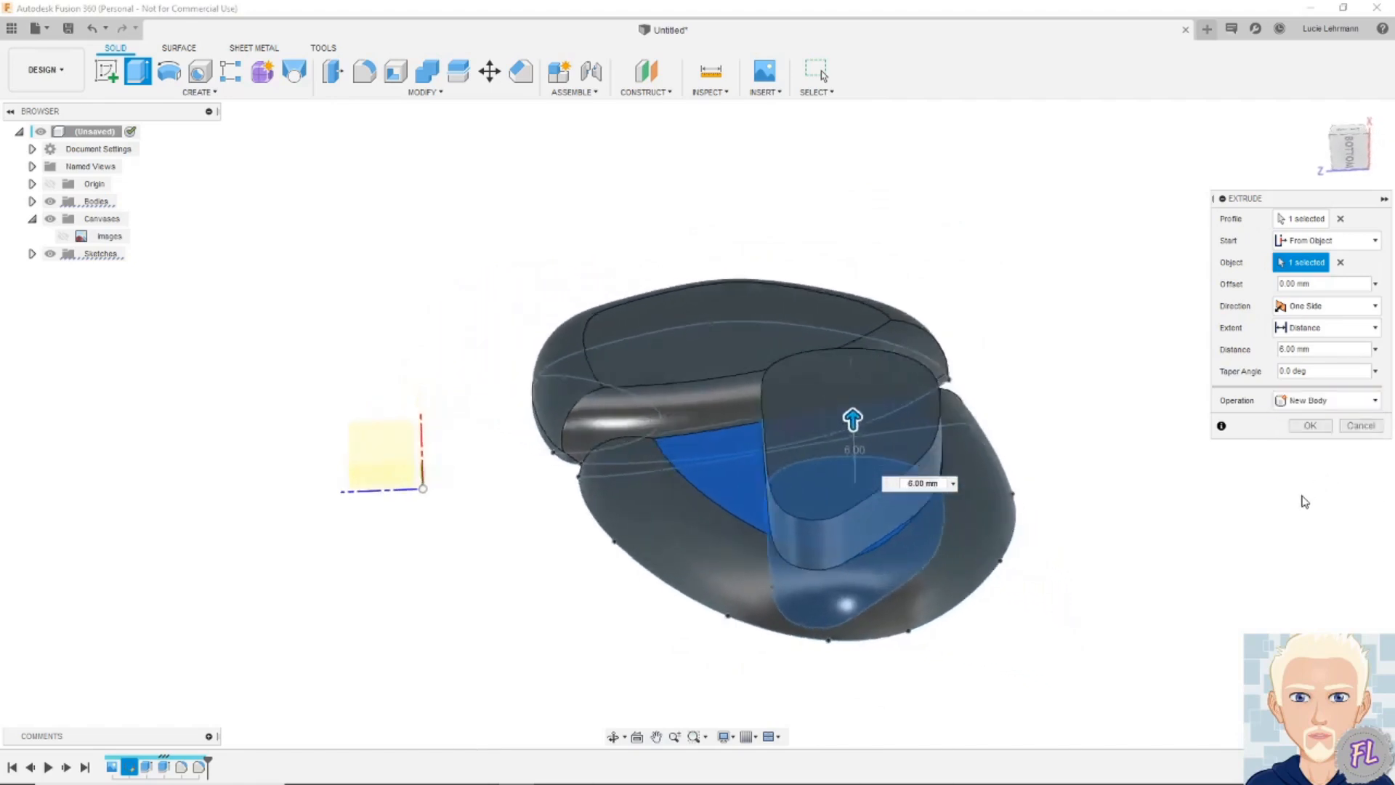
pyautogui.click(1308, 427)
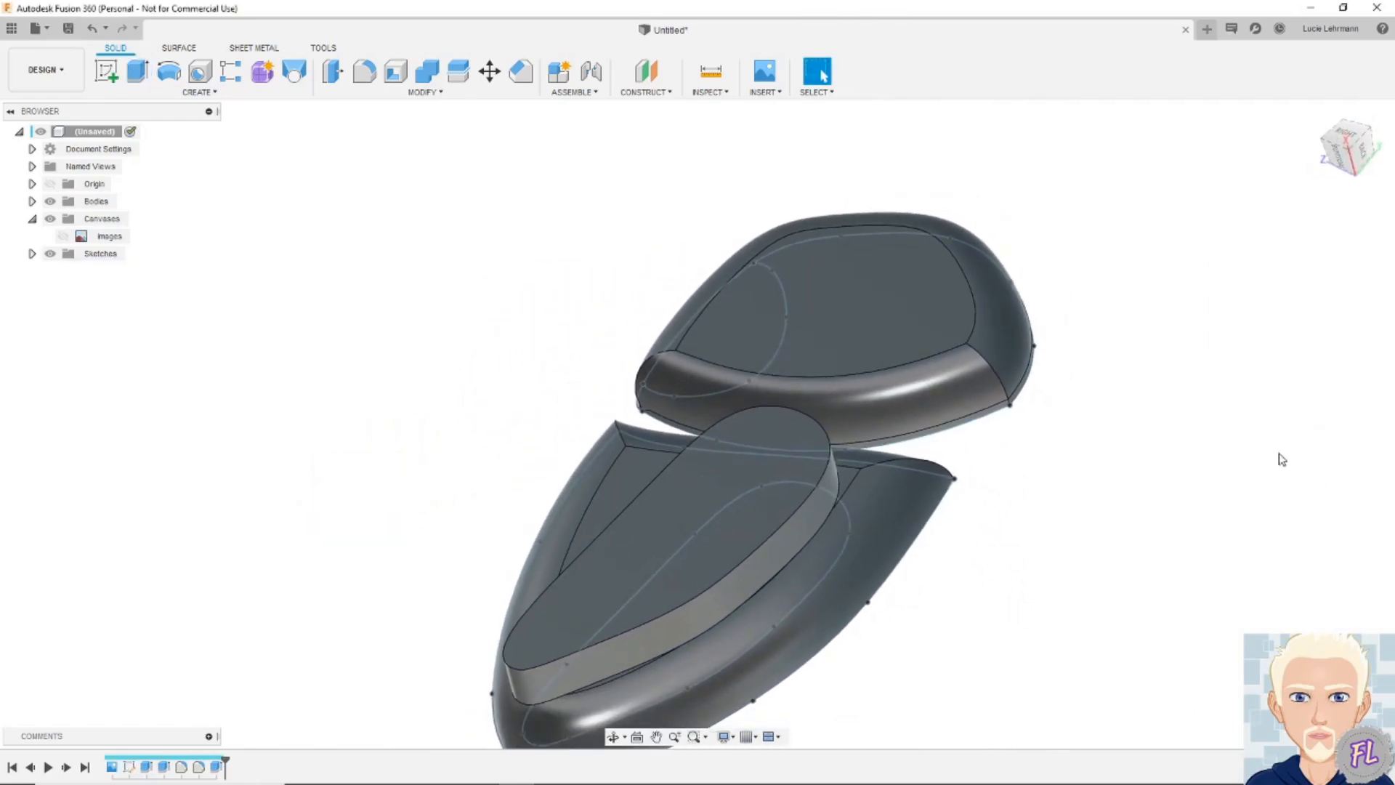
# Try to fillet the arm body's flat outer face with a 3 mm constant radius
pyautogui.press('f')
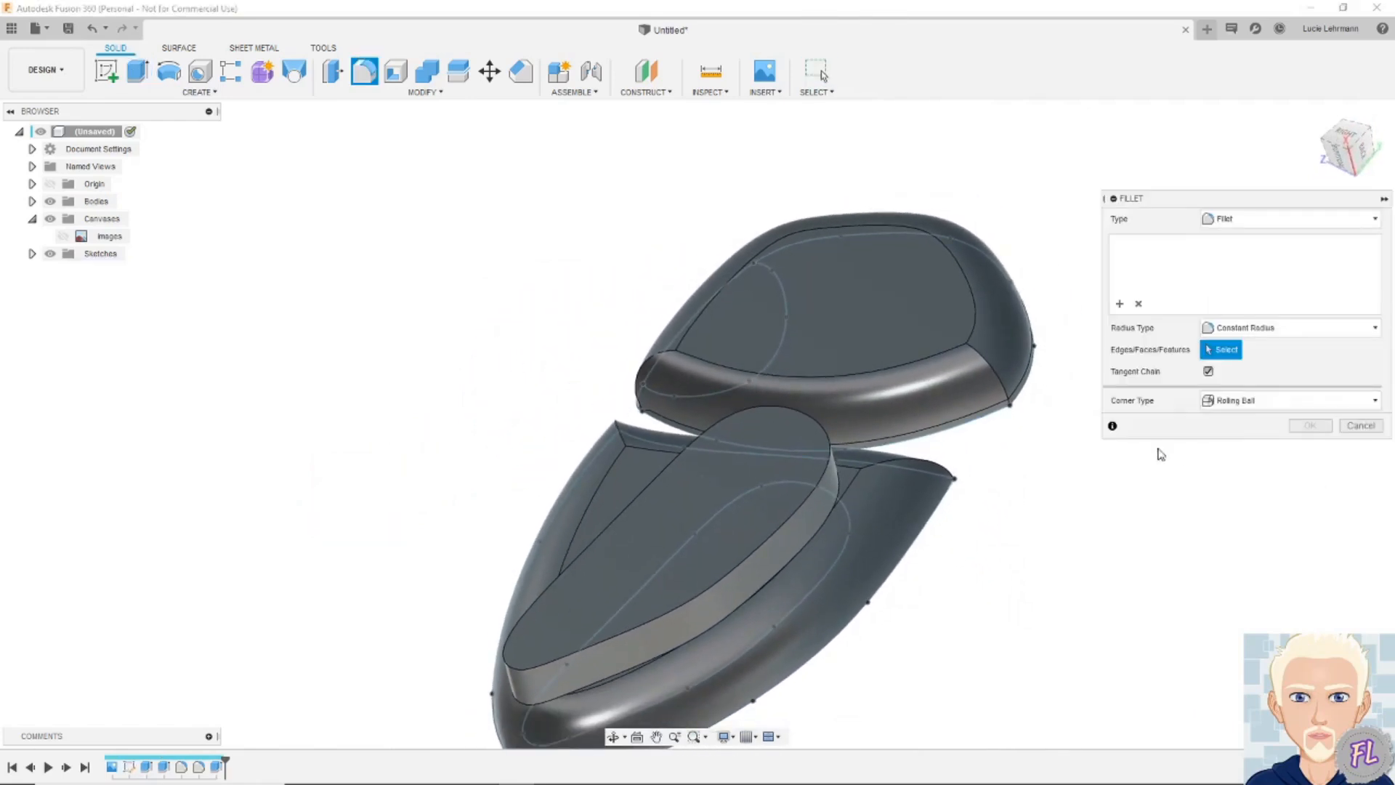
pyautogui.click(762, 476)
pyautogui.write('3')
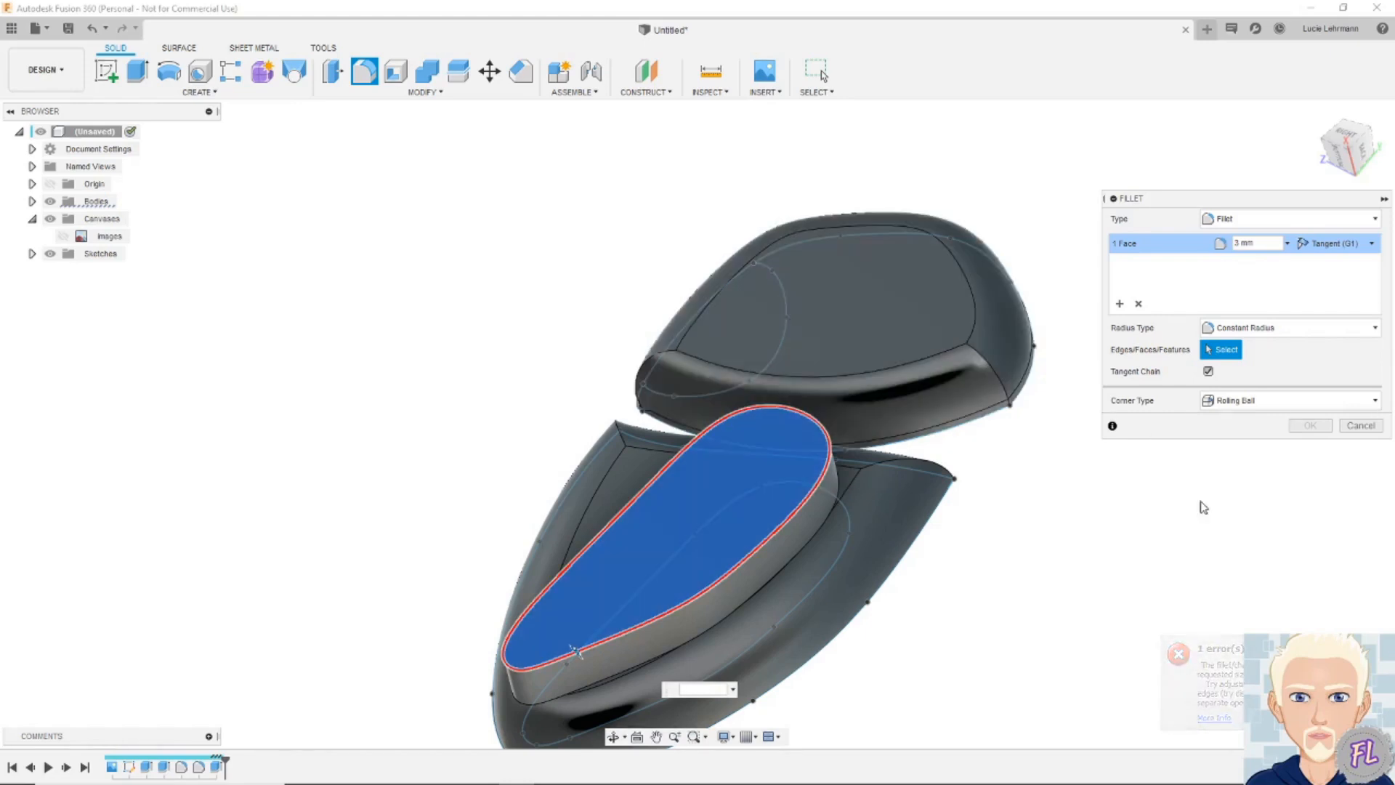
pyautogui.click(1175, 668)
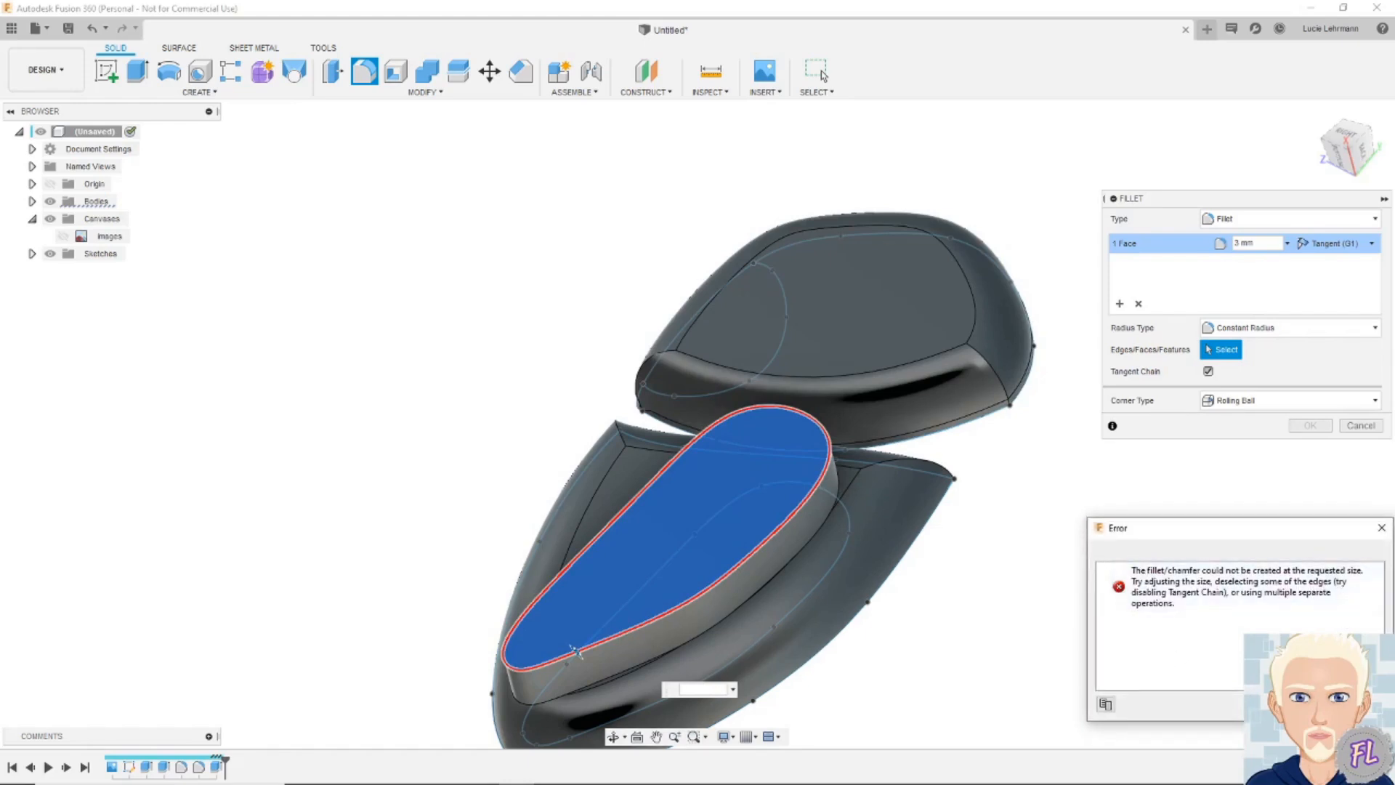
pyautogui.press('Escape')
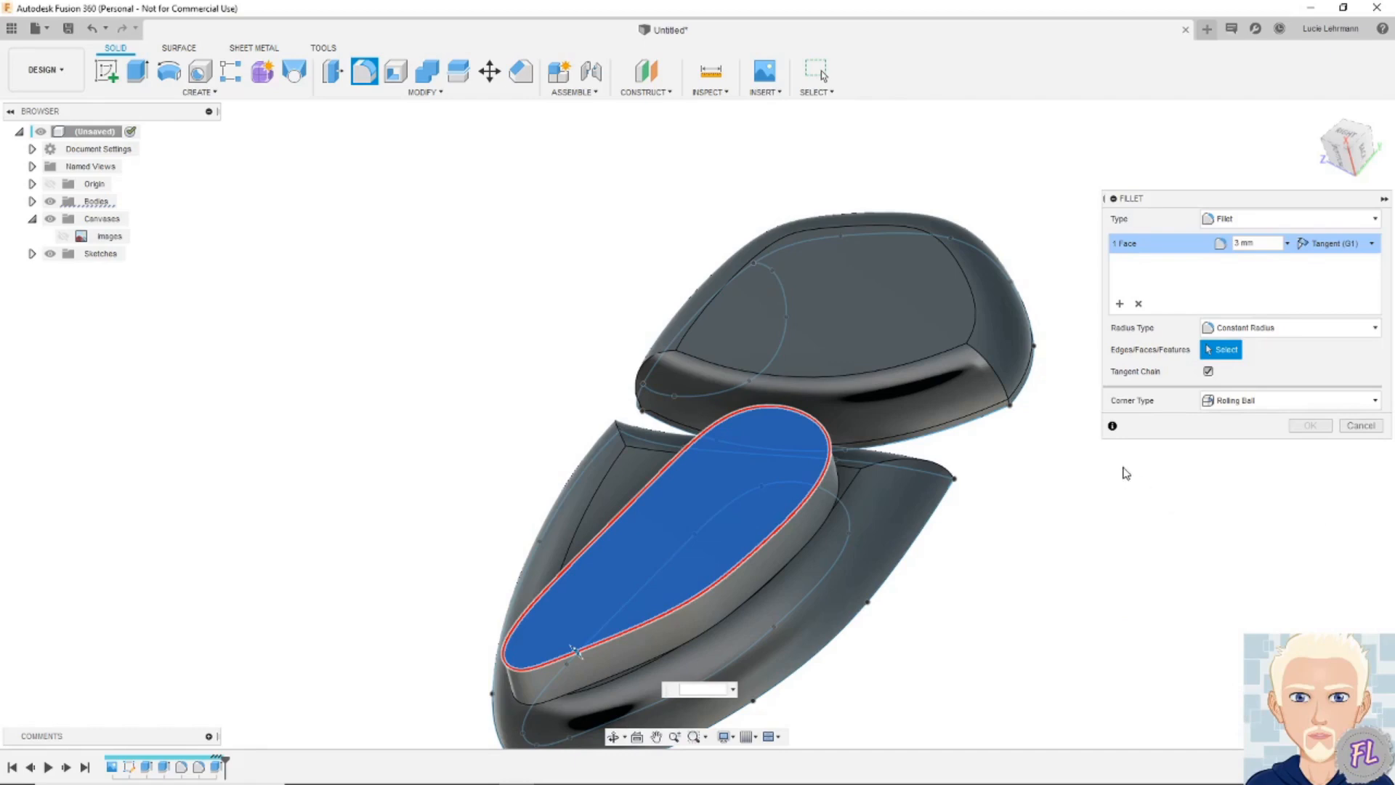
# Replace the fillet's face selection with the arm's outer edge, turn off Tangent Chain and choose the Variable Radius type
pyautogui.click(1208, 372)
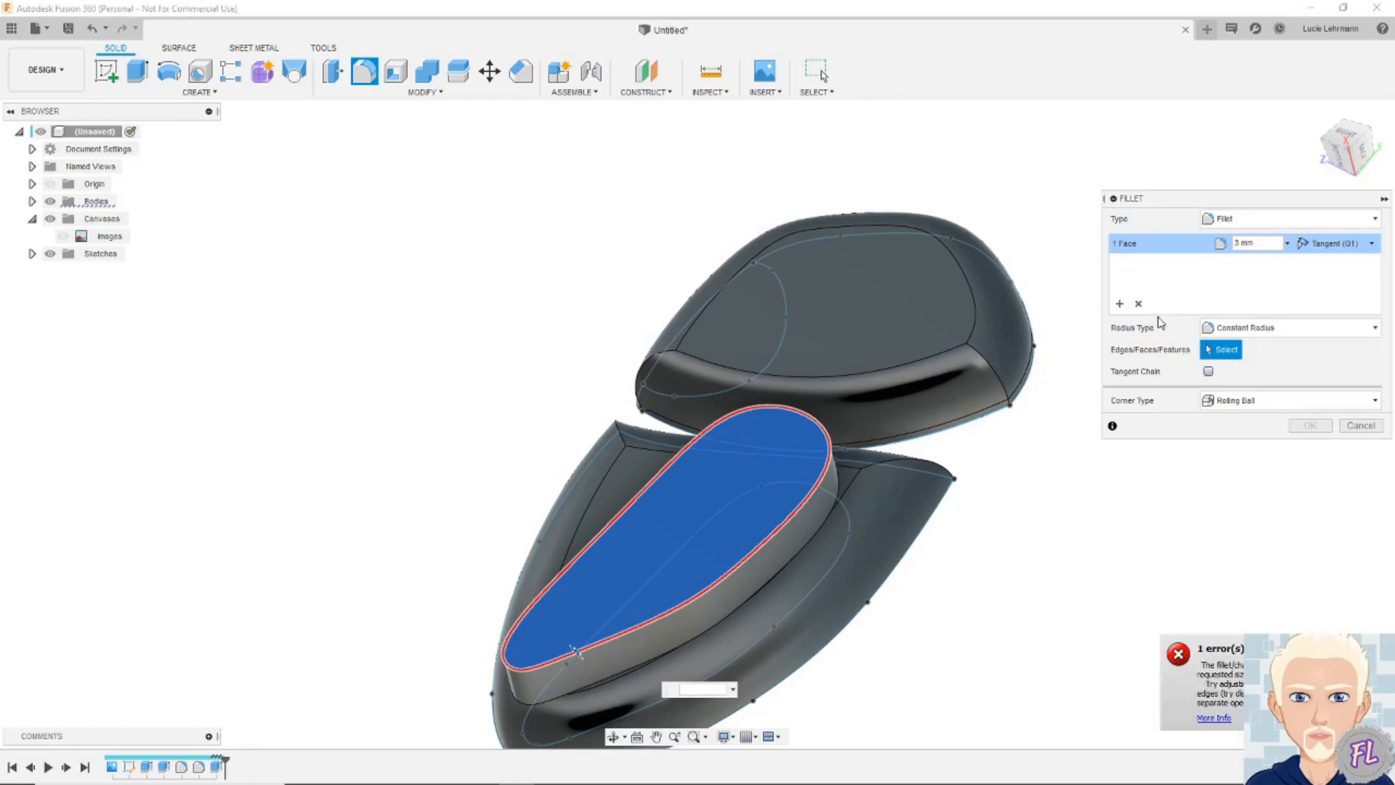
pyautogui.click(1139, 303)
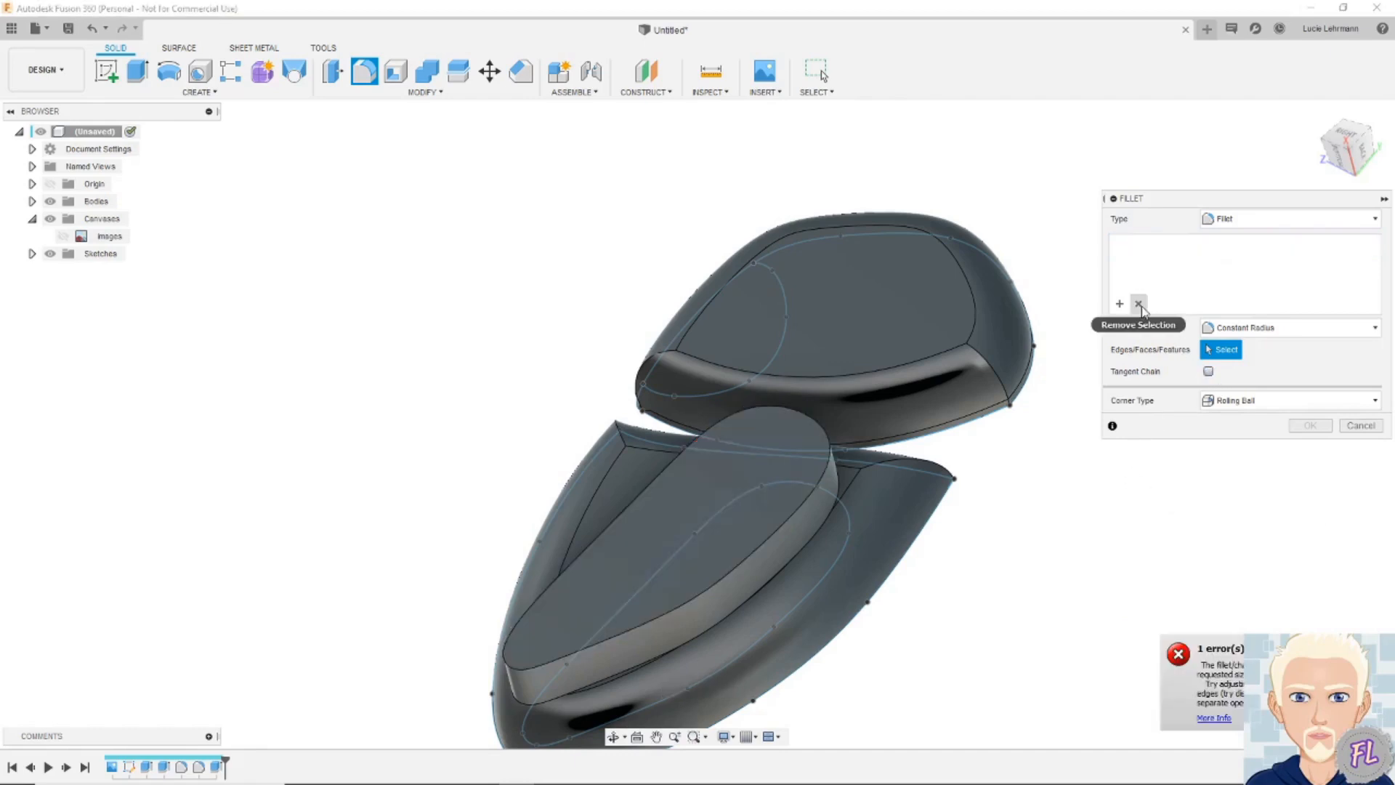
pyautogui.click(797, 513)
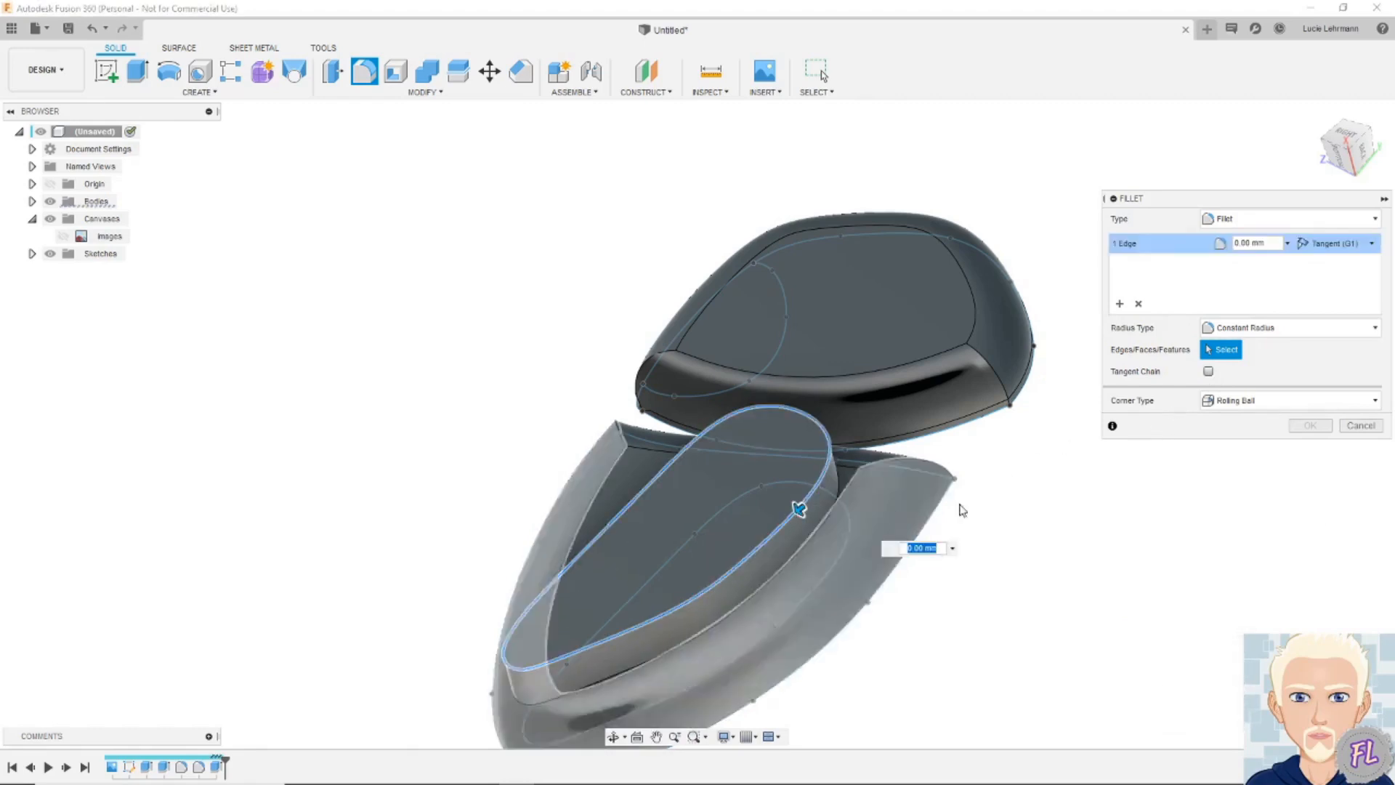
pyautogui.click(1287, 329)
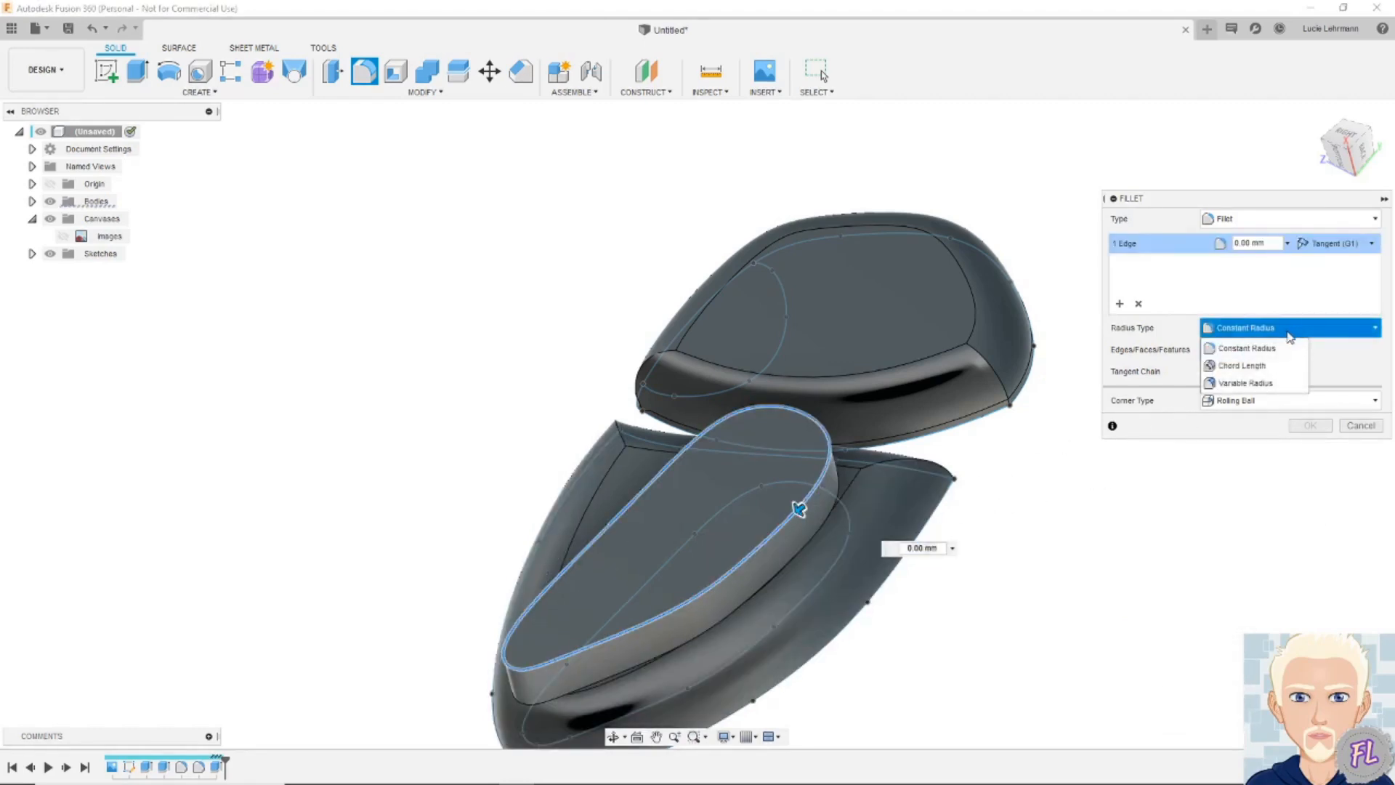
pyautogui.click(1250, 382)
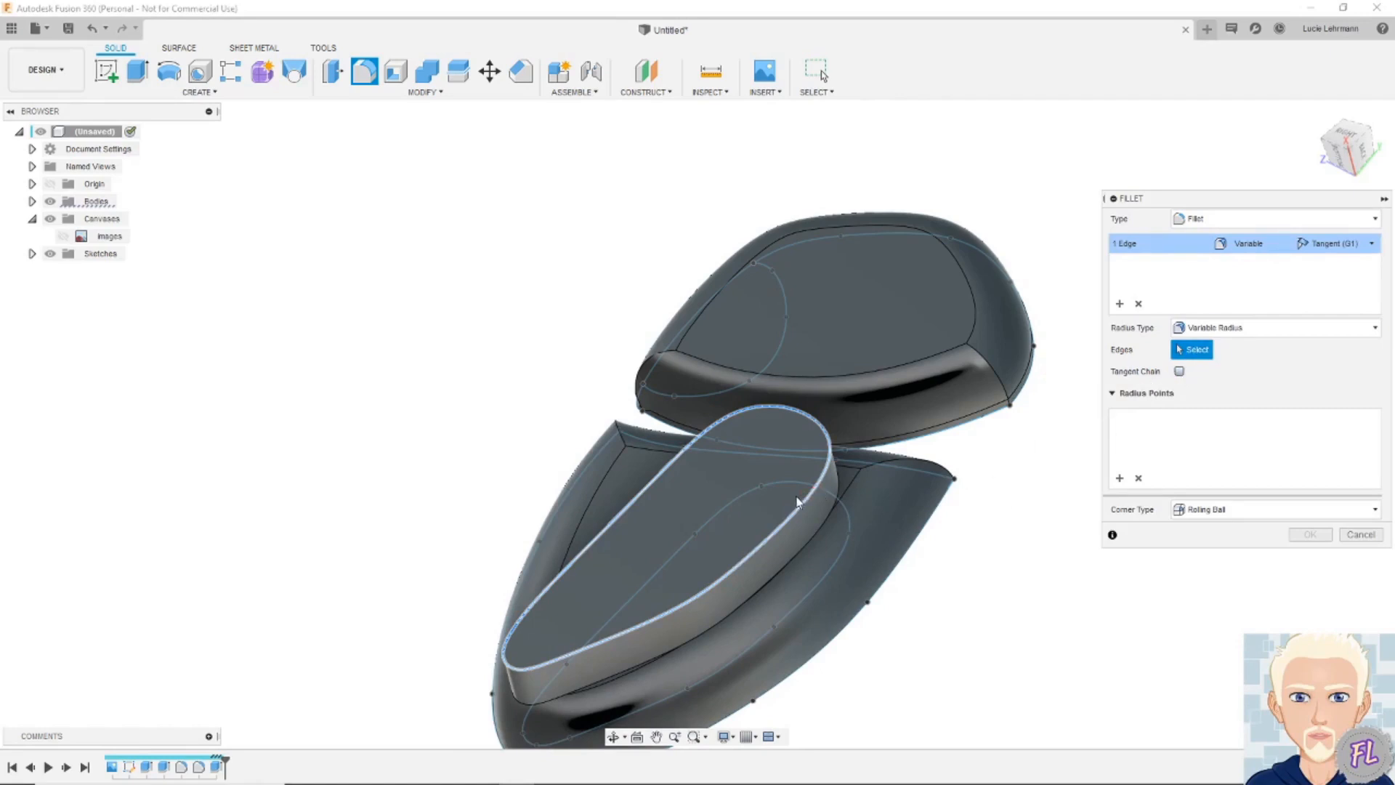
# Add a radius point on the arm's outer edge and apply the variable-radius fillet with a 2 mm radius
pyautogui.click(751, 554)
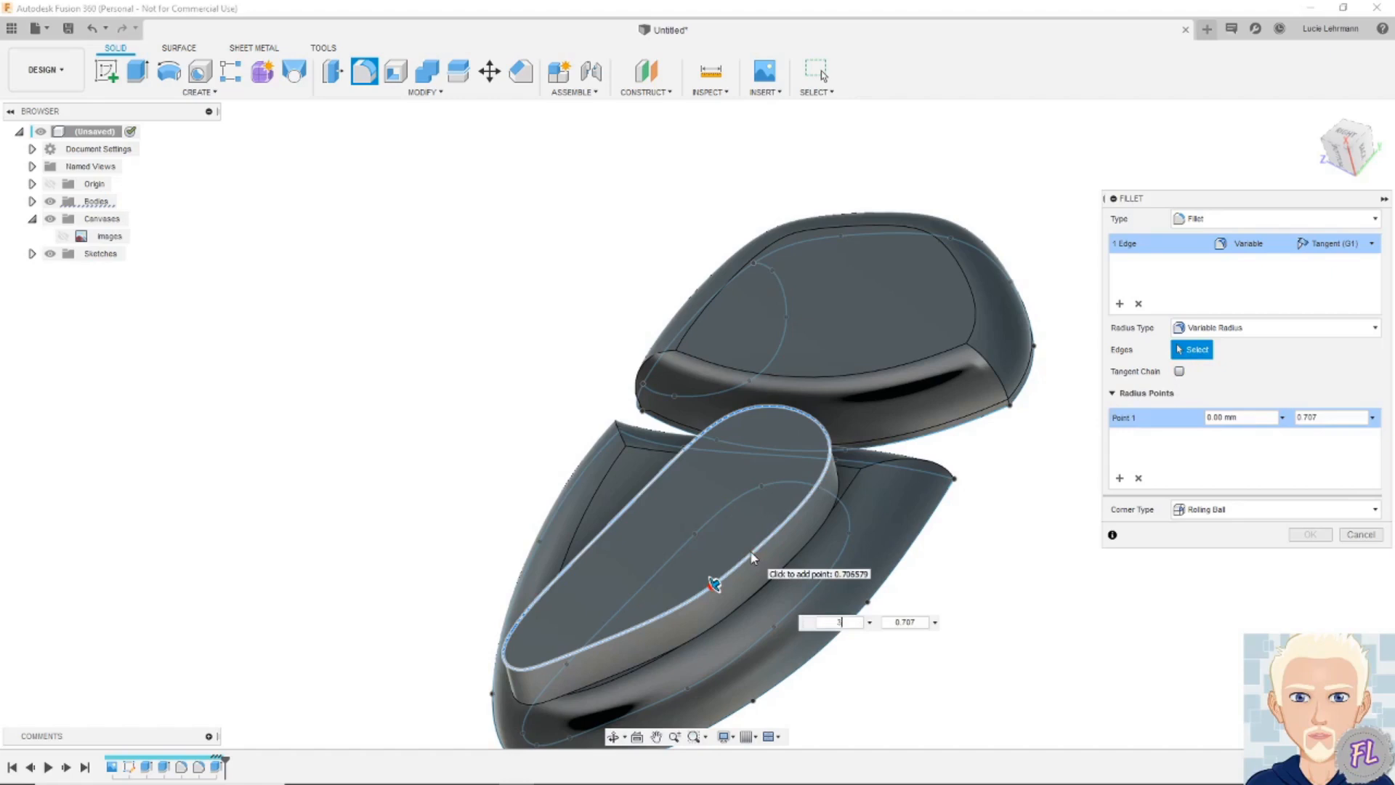
pyautogui.write('3')
pyautogui.press('Return')
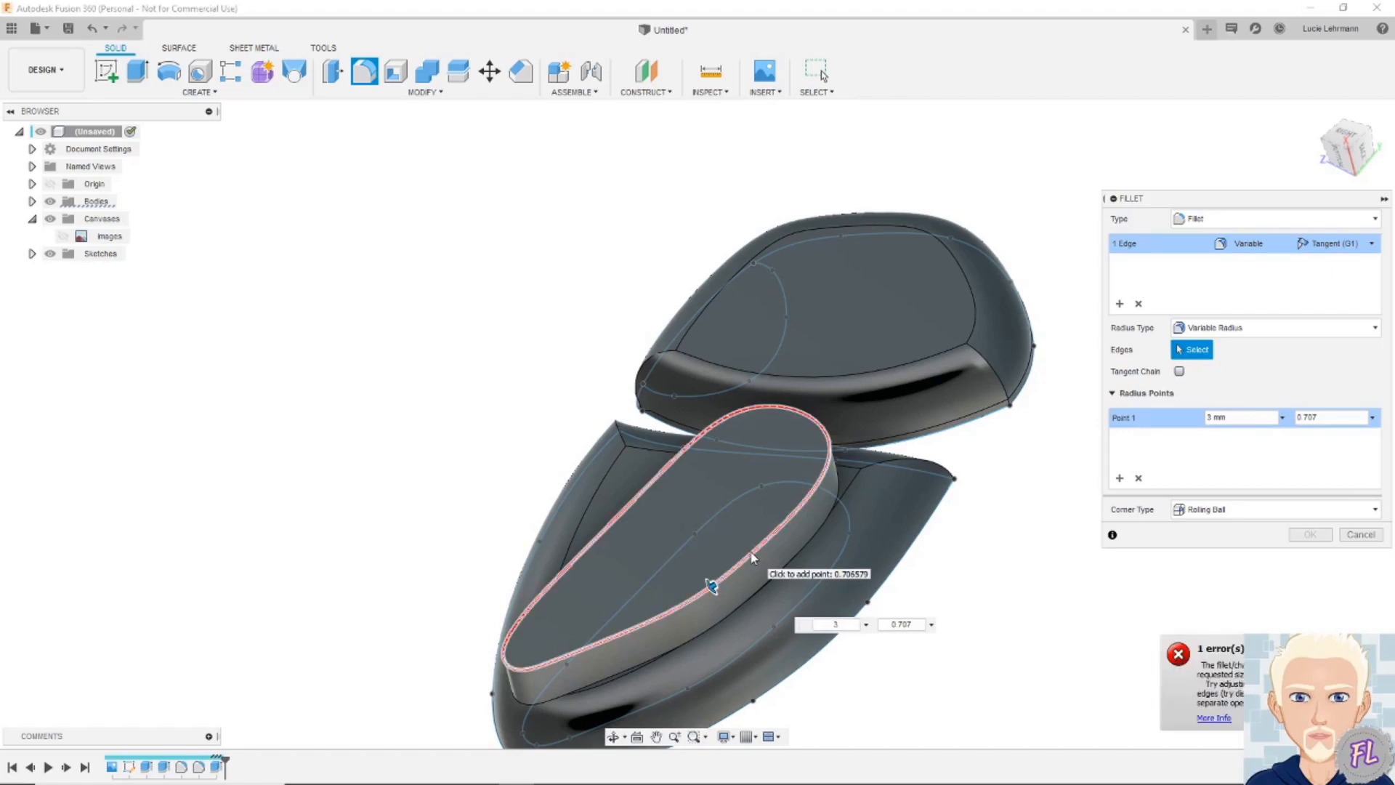
pyautogui.press('Return')
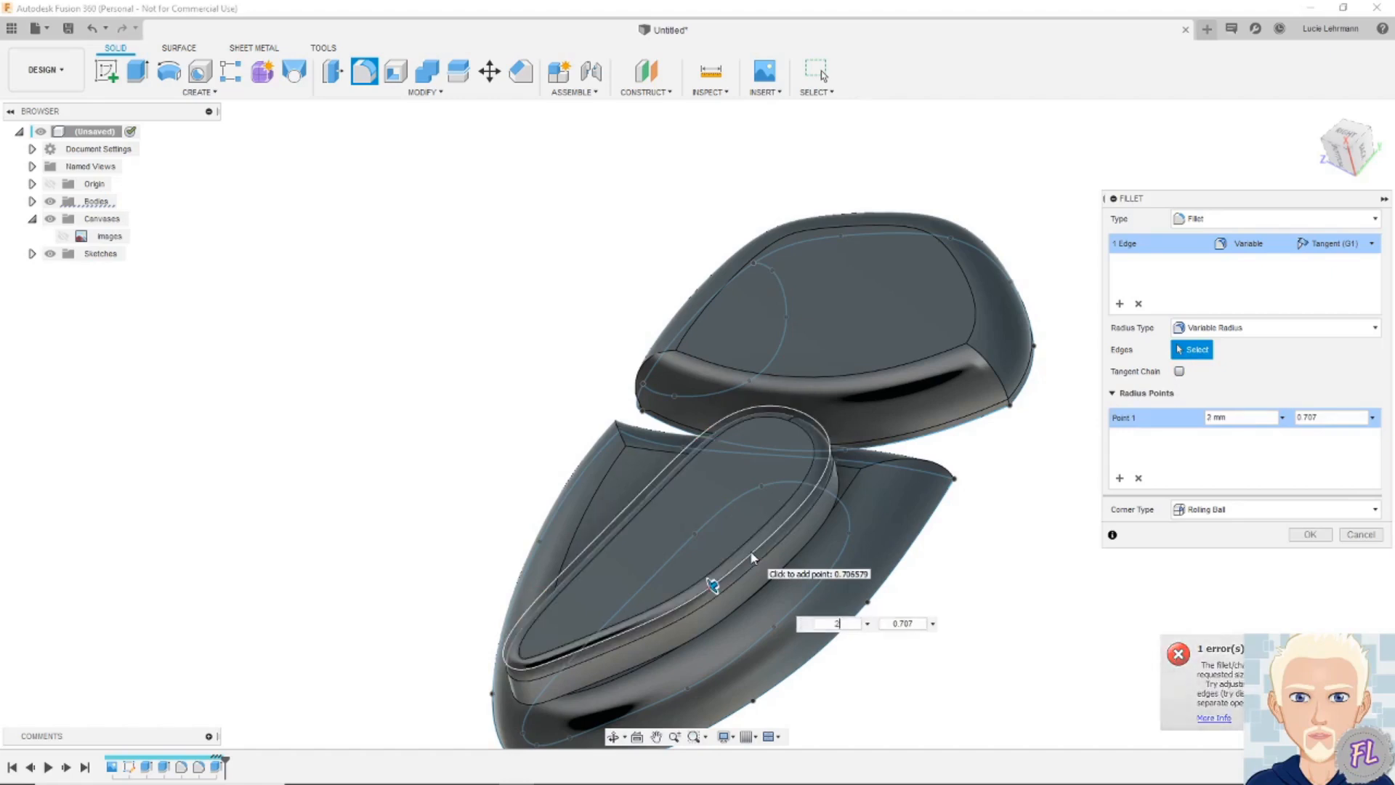
pyautogui.keyDown('shift'); pyautogui.moveTo(753, 558); pyautogui.dragTo(1228, 583, button='middle'); pyautogui.keyUp('shift')
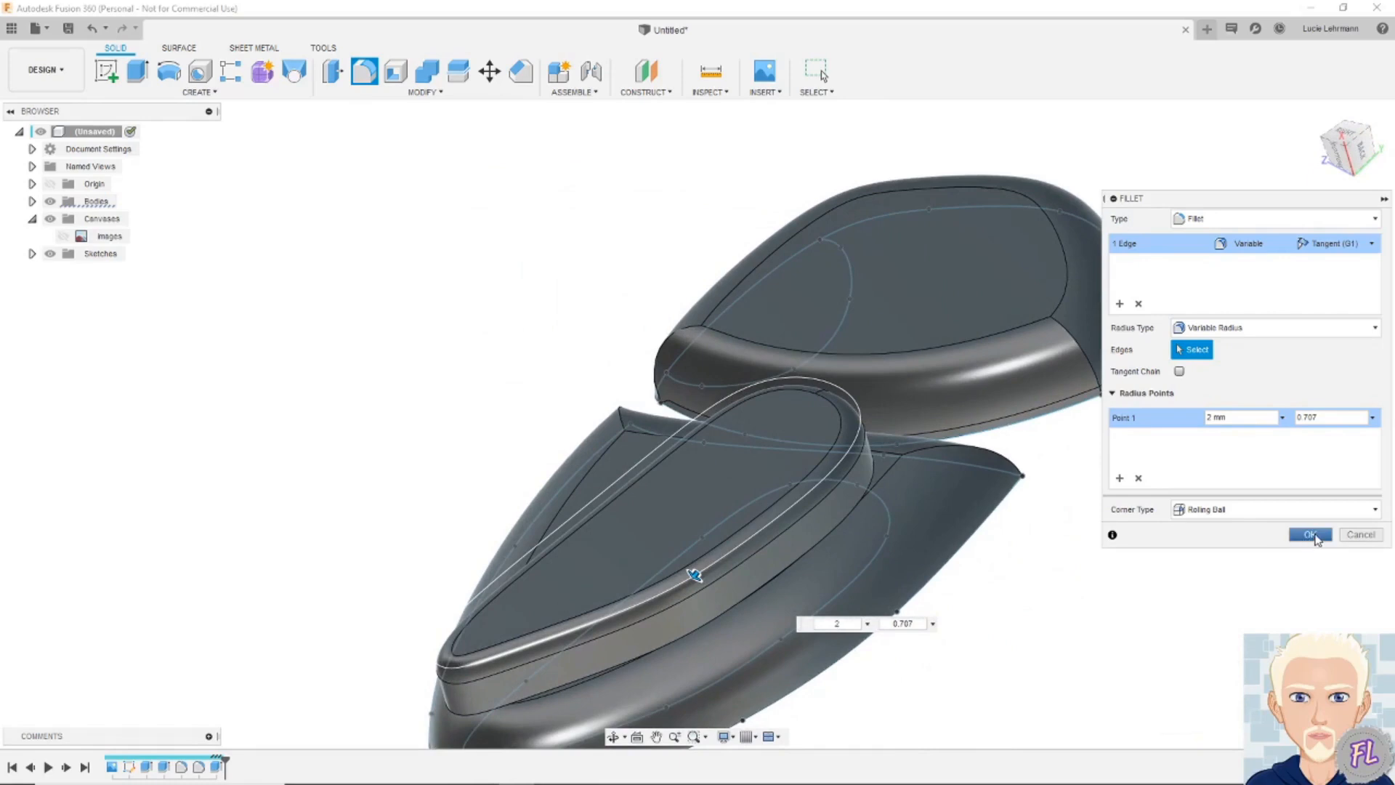
pyautogui.click(1309, 535)
# Try to cut the face profile 2 mm into the head, starting from the head's flat outer face
pyautogui.keyDown('shift'); pyautogui.moveTo(1305, 547); pyautogui.dragTo(1206, 467, button='middle'); pyautogui.keyUp('shift')
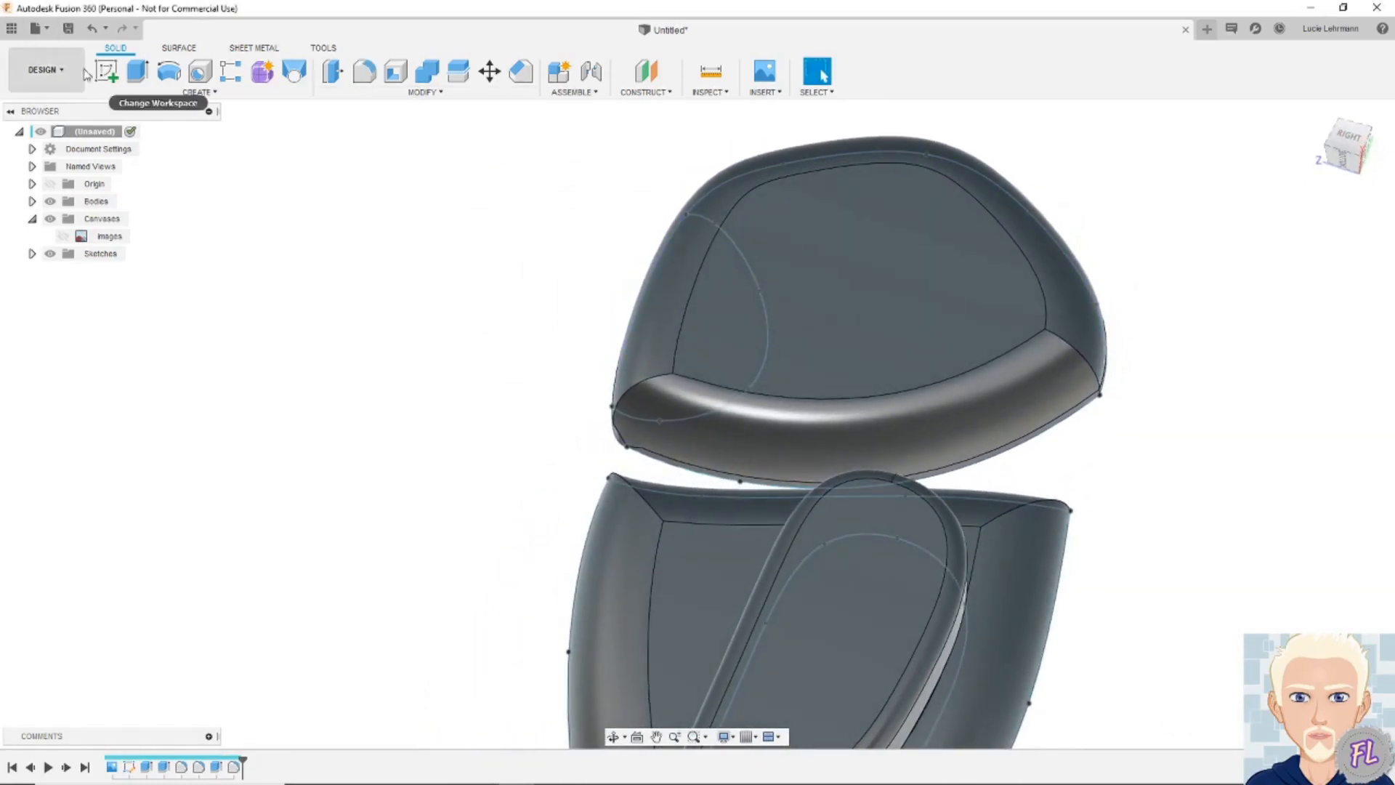
pyautogui.click(138, 76)
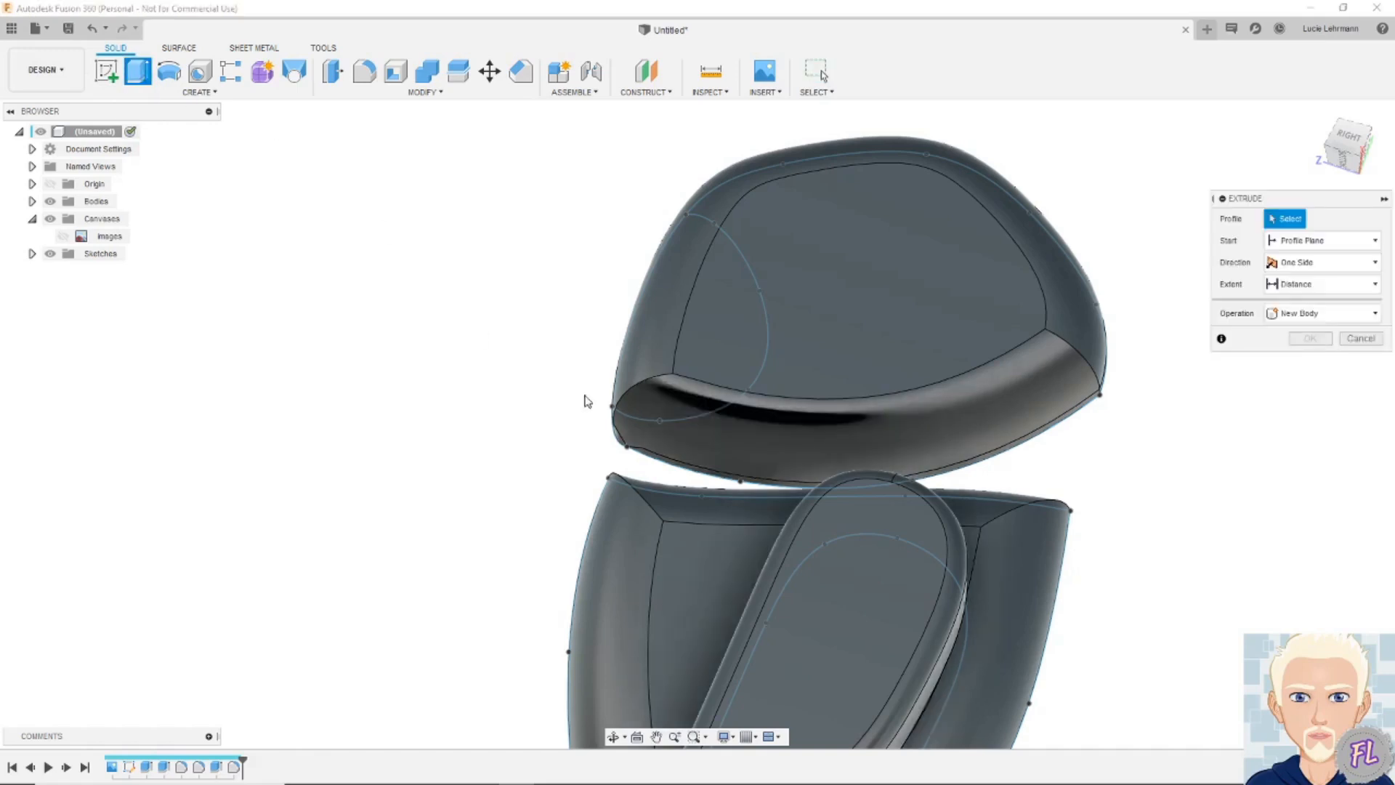
pyautogui.click(715, 347)
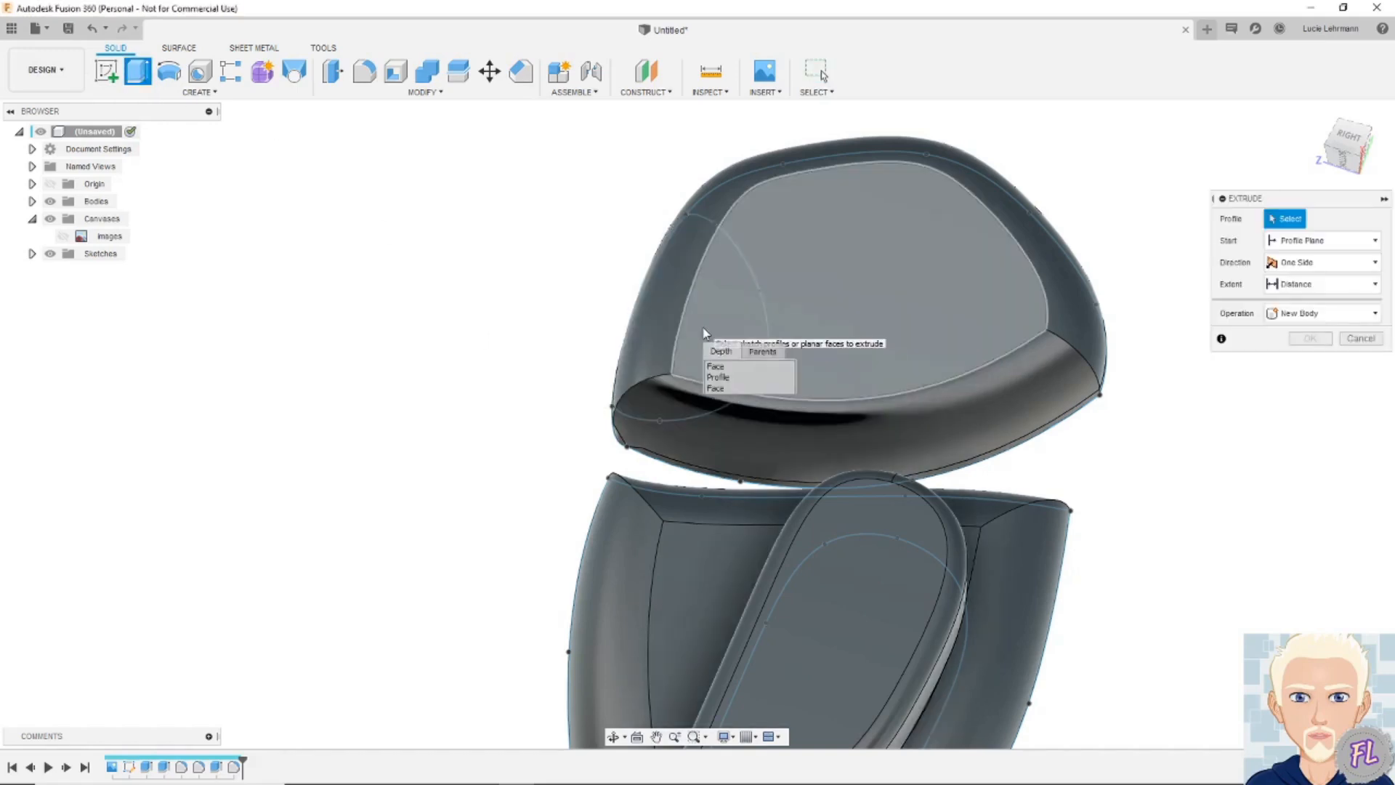
pyautogui.click(721, 377)
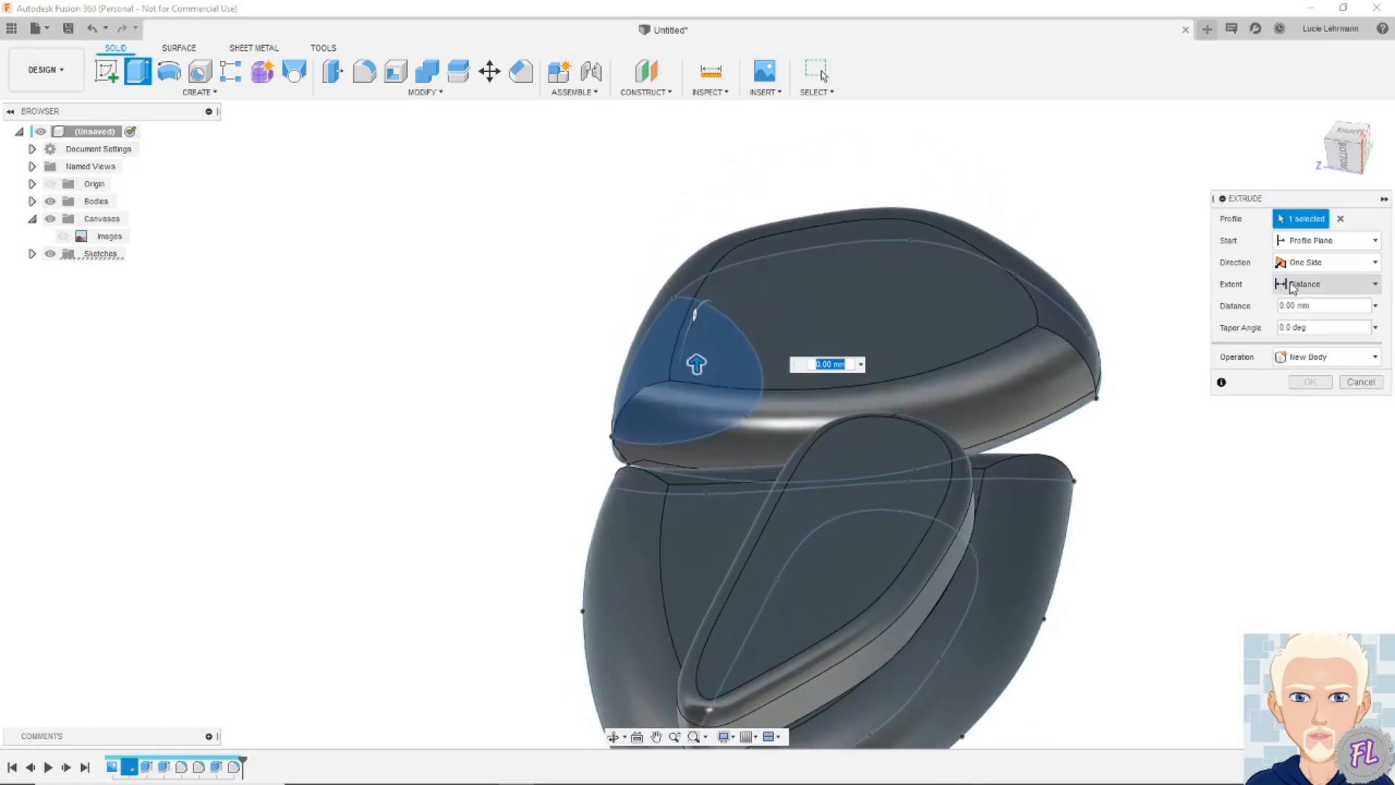
pyautogui.click(1345, 242)
pyautogui.click(1314, 296)
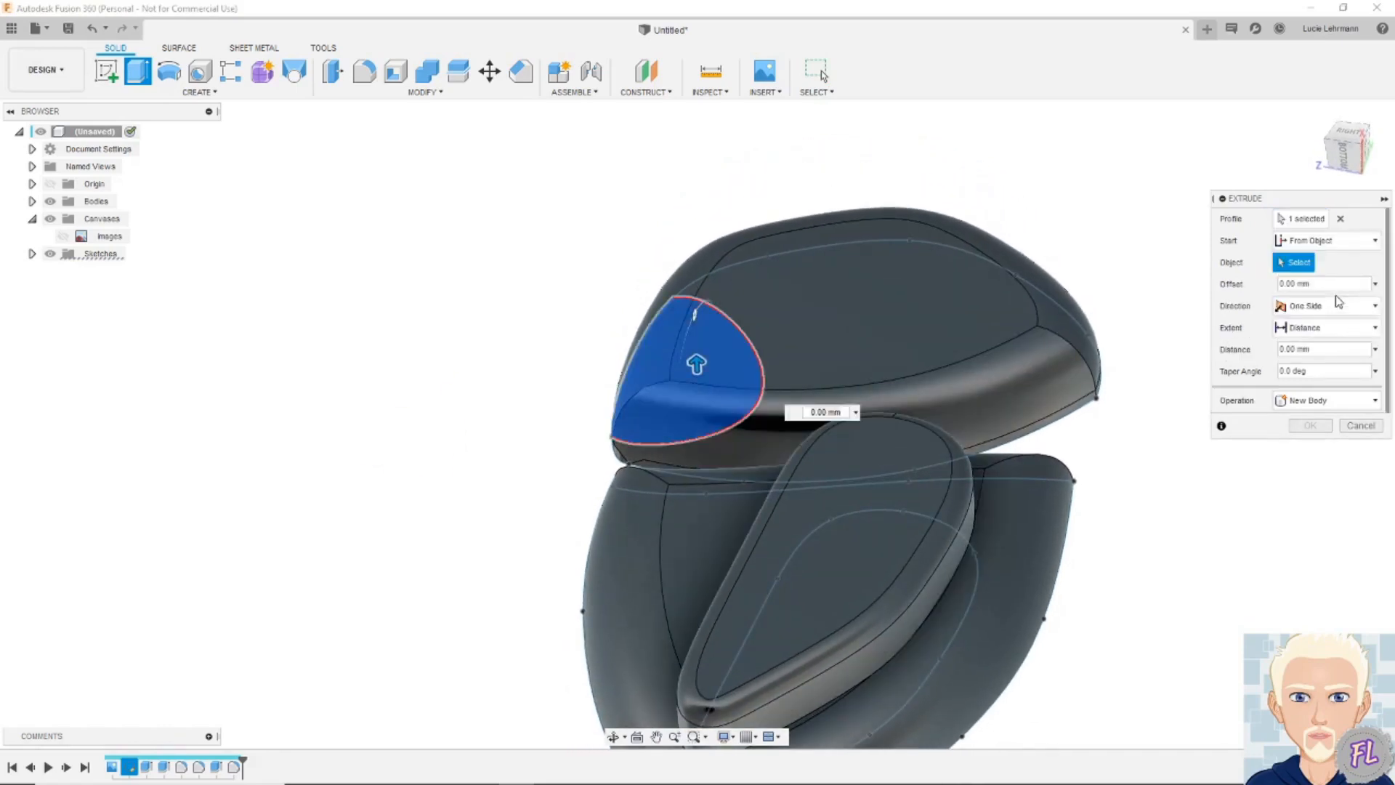
pyautogui.click(776, 318)
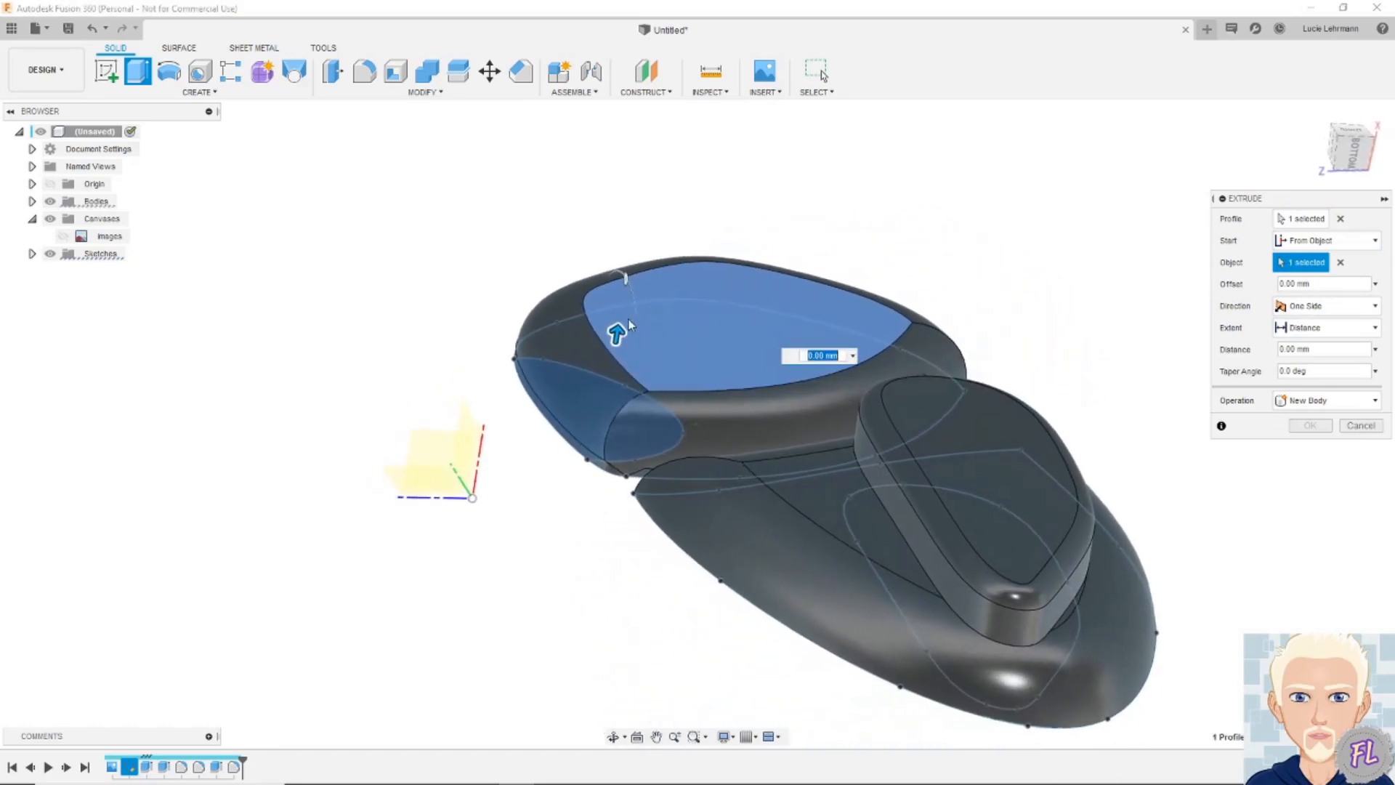
pyautogui.moveTo(615, 332); pyautogui.dragTo(610, 347)
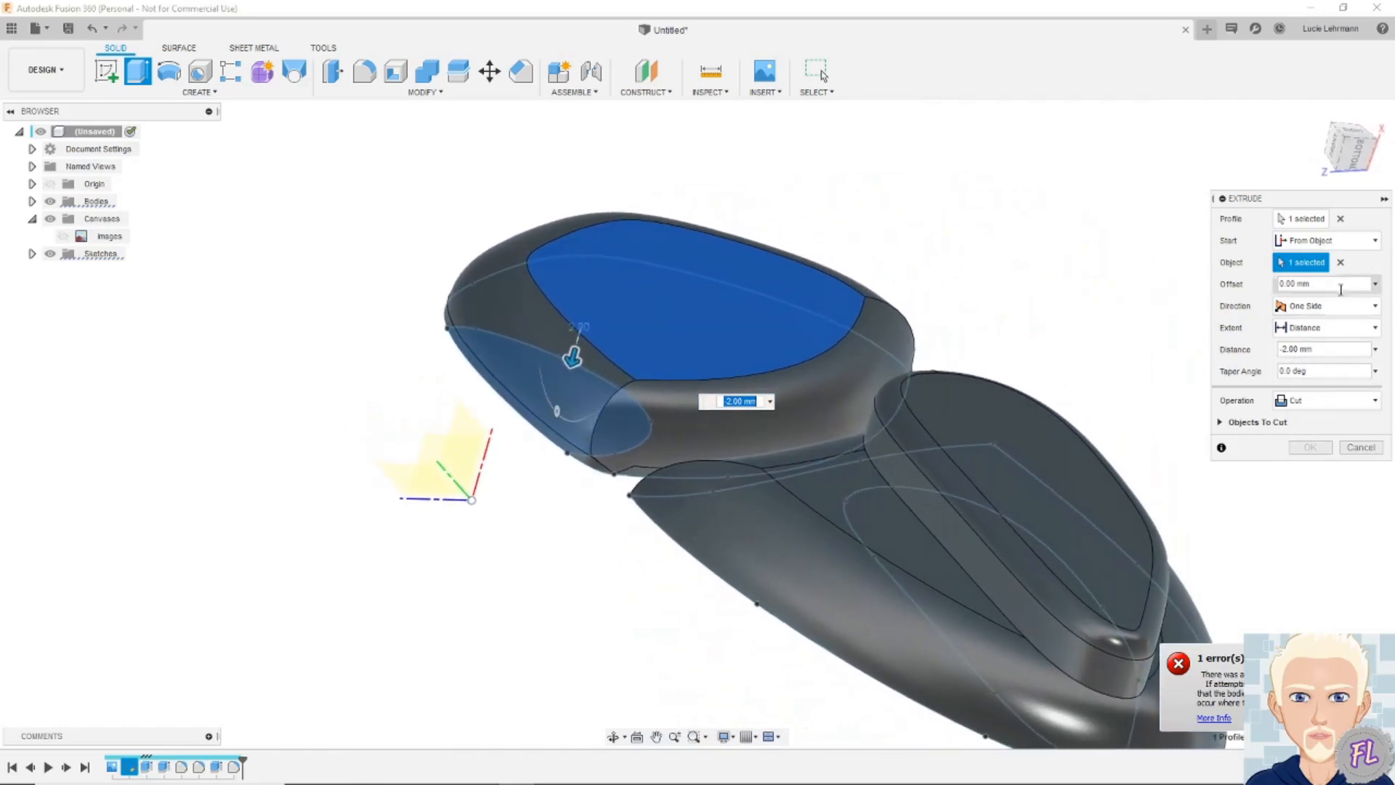
# Clear the extrusion's start object, try a 13 mm distance for the face profile, and discard the extrusion
pyautogui.click(1340, 262)
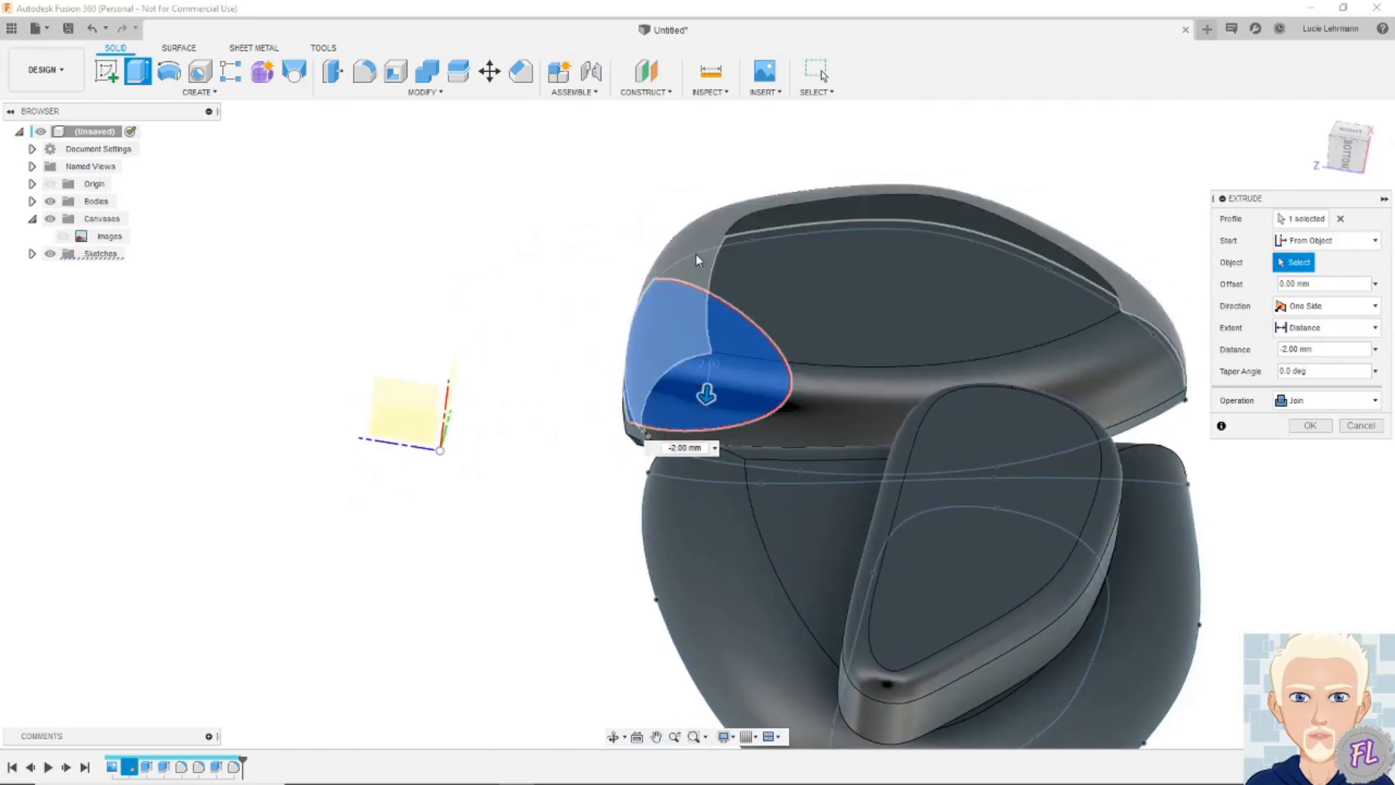
pyautogui.click(756, 278)
pyautogui.moveTo(734, 283); pyautogui.dragTo(726, 207)
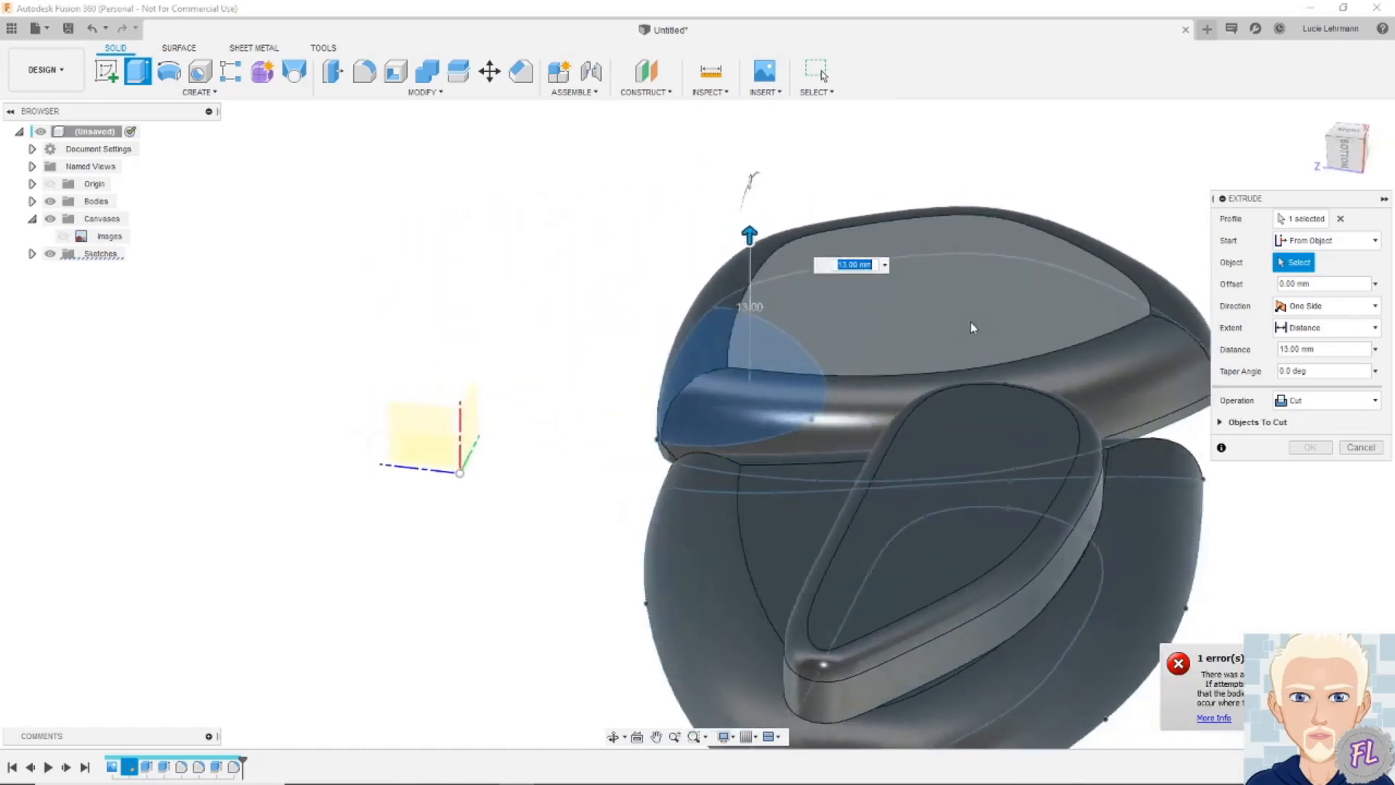
pyautogui.click(1360, 447)
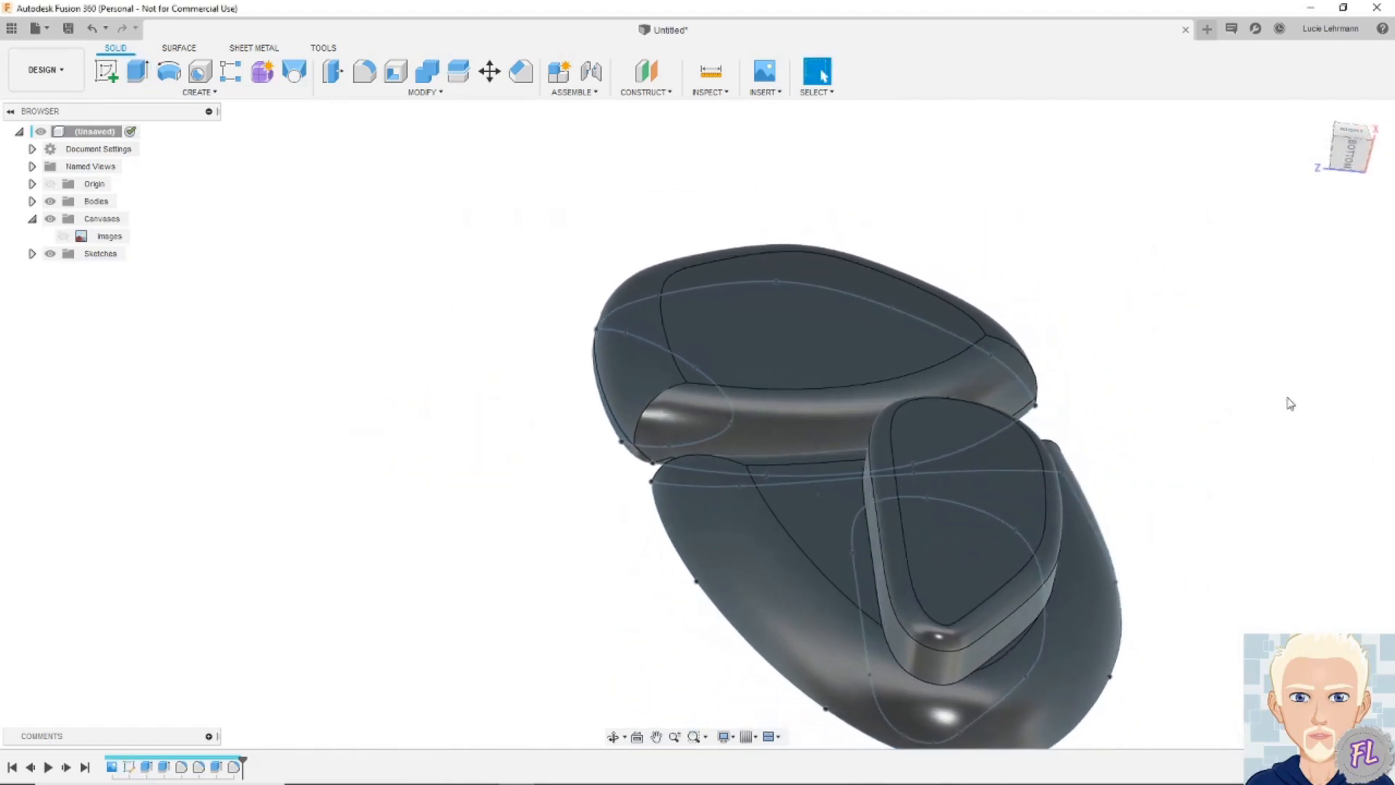
# Sketch on the head's flat outer face, projecting the face curve and the head's outline into the sketch, and finish it
pyautogui.click(106, 70)
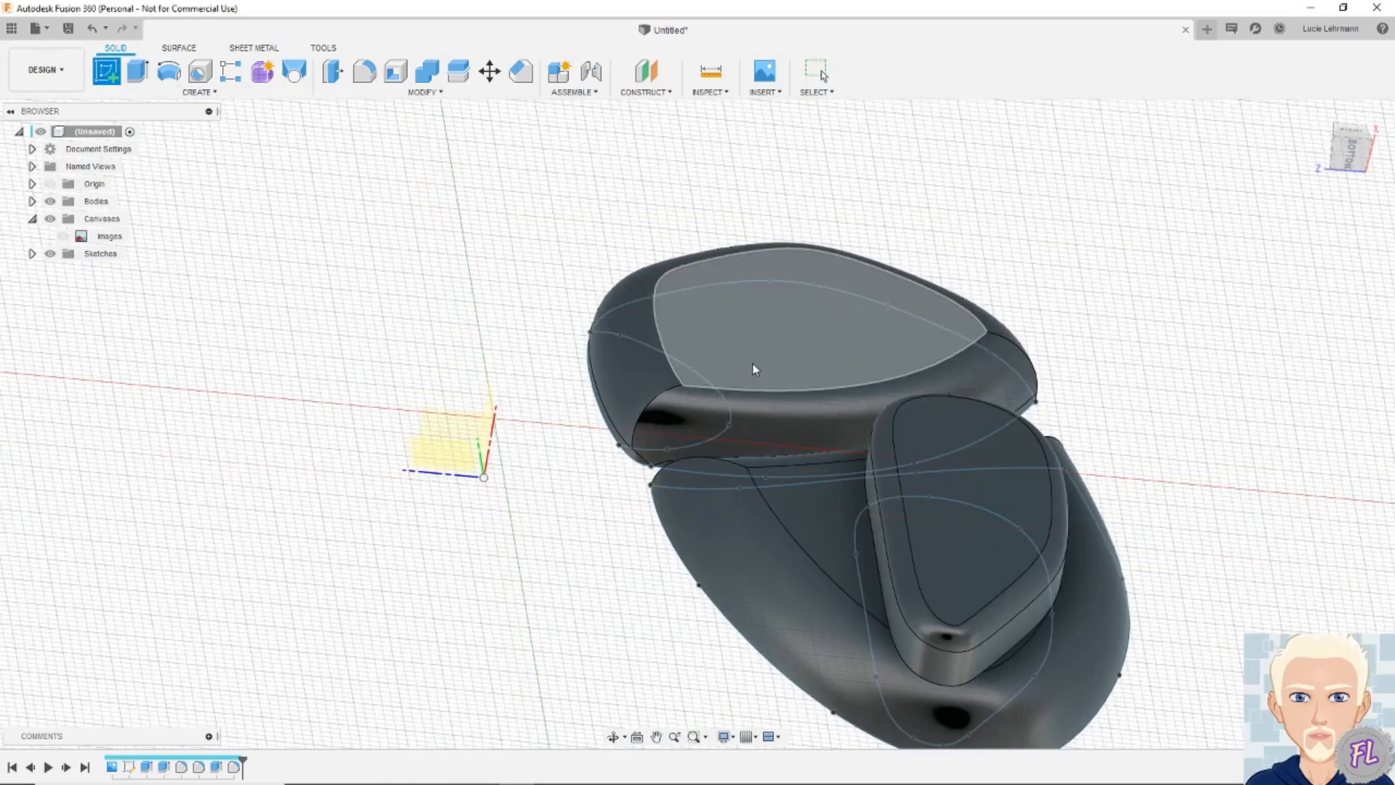
pyautogui.click(752, 360)
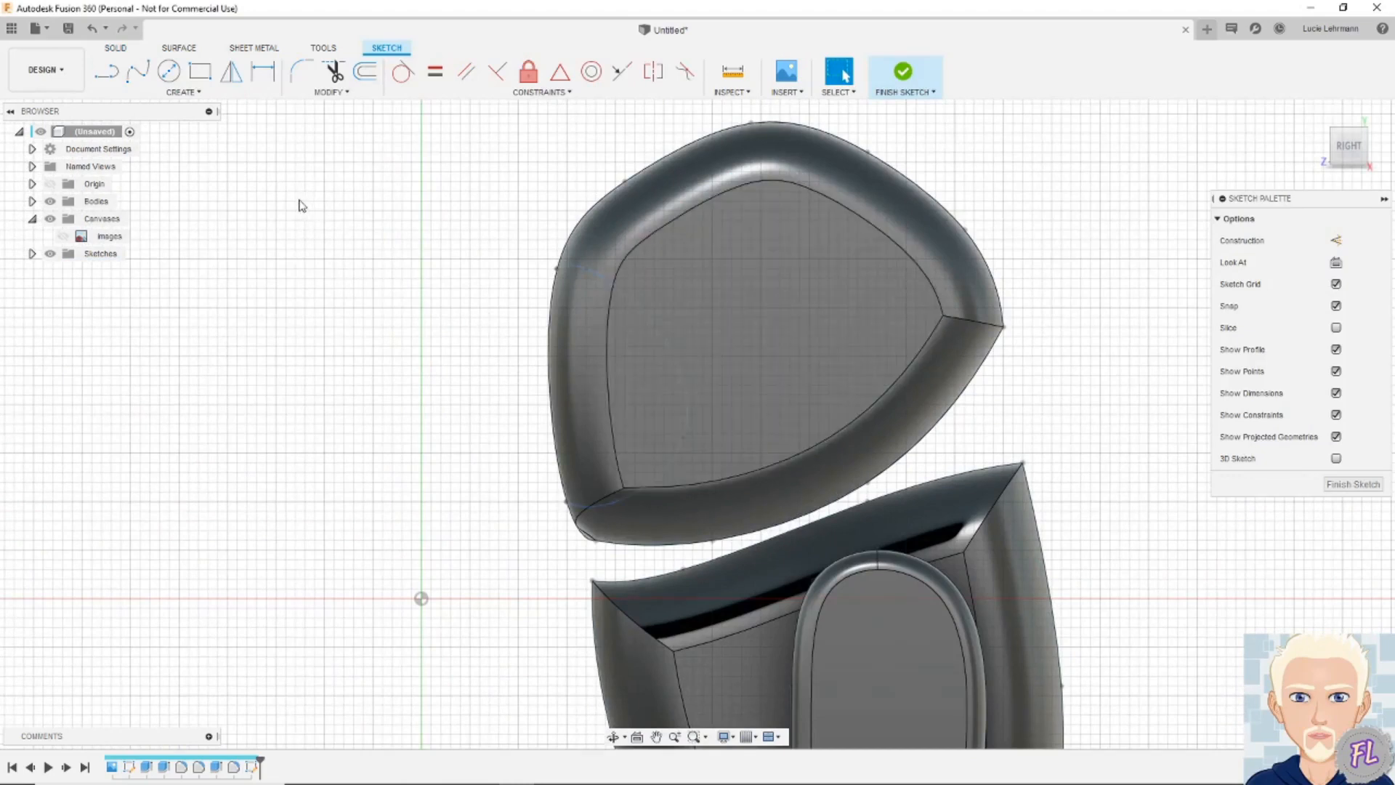
pyautogui.click(306, 93)
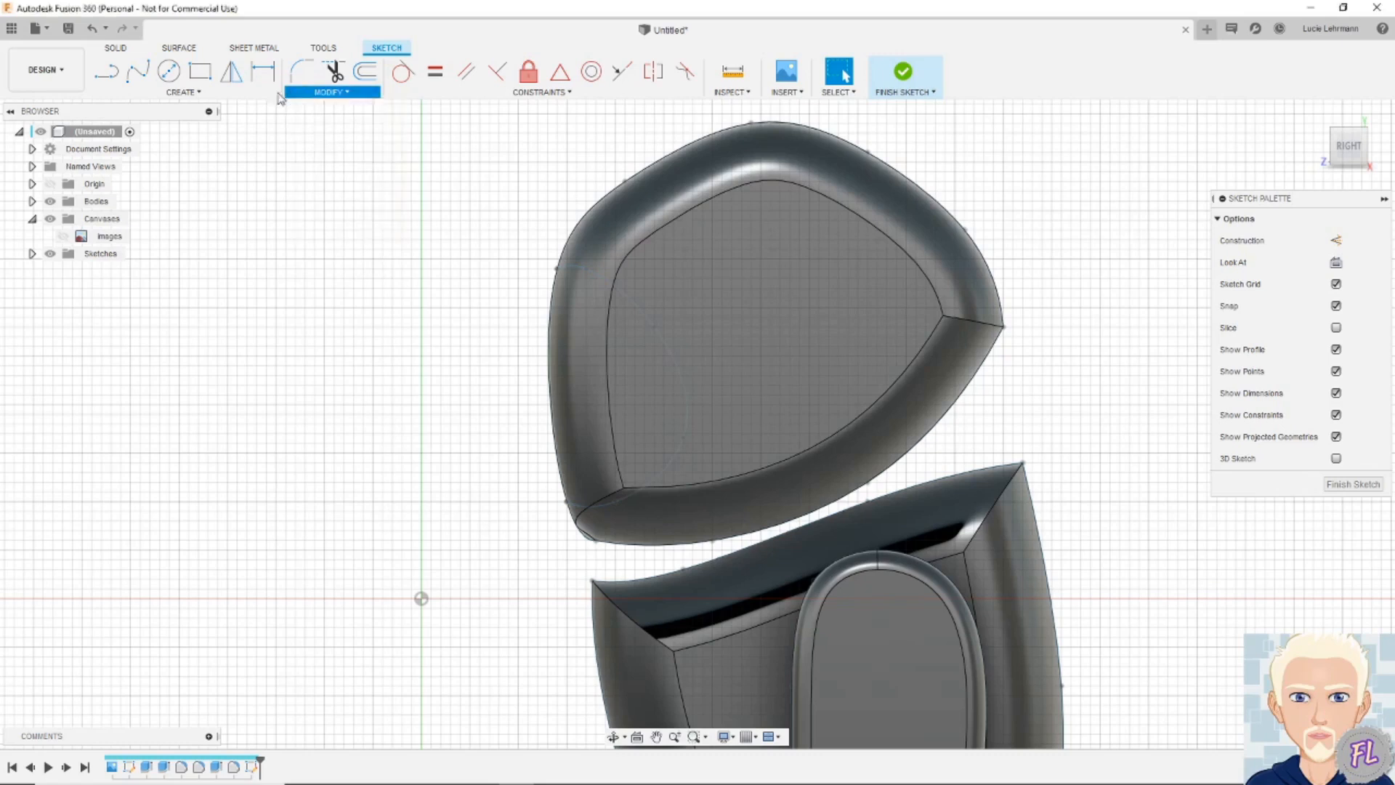
pyautogui.click(263, 94)
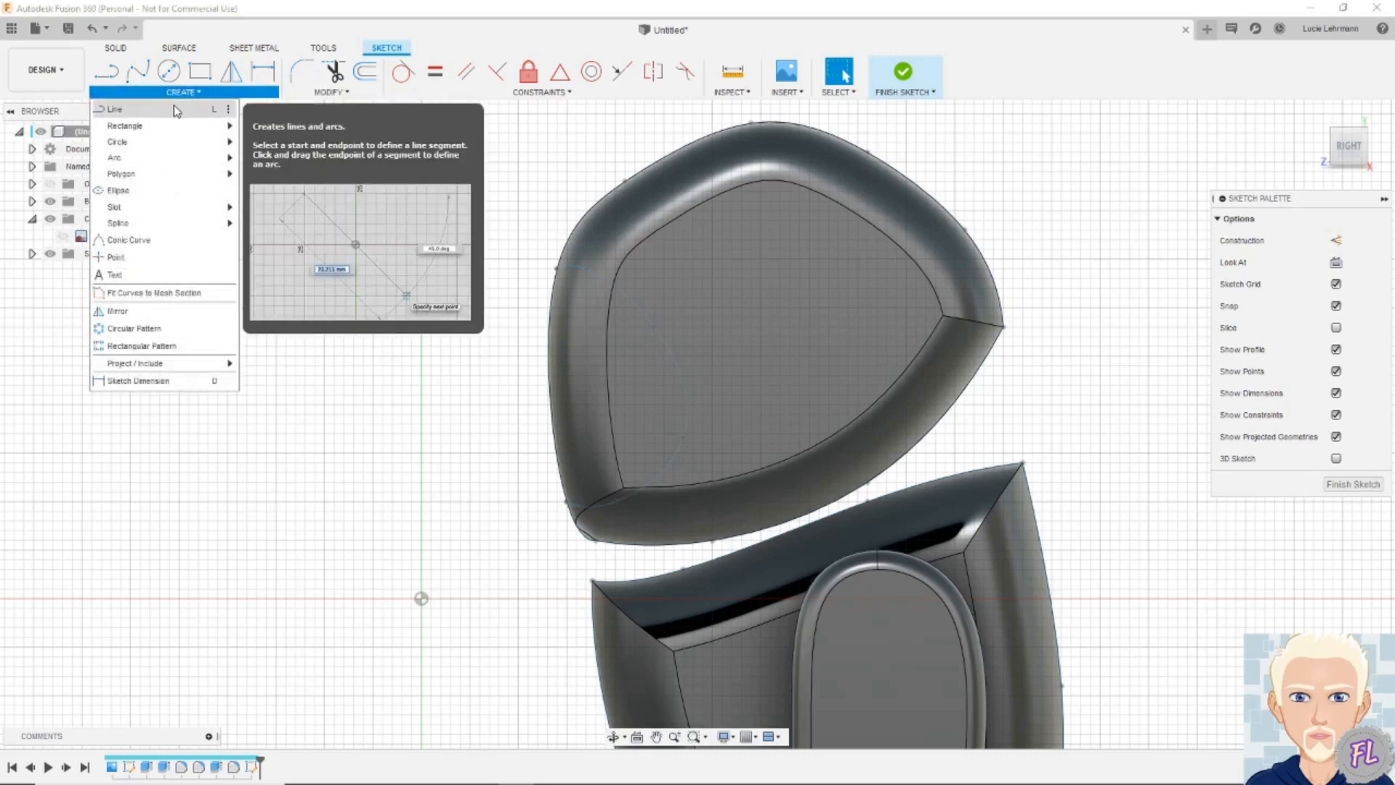
pyautogui.moveTo(179, 368)
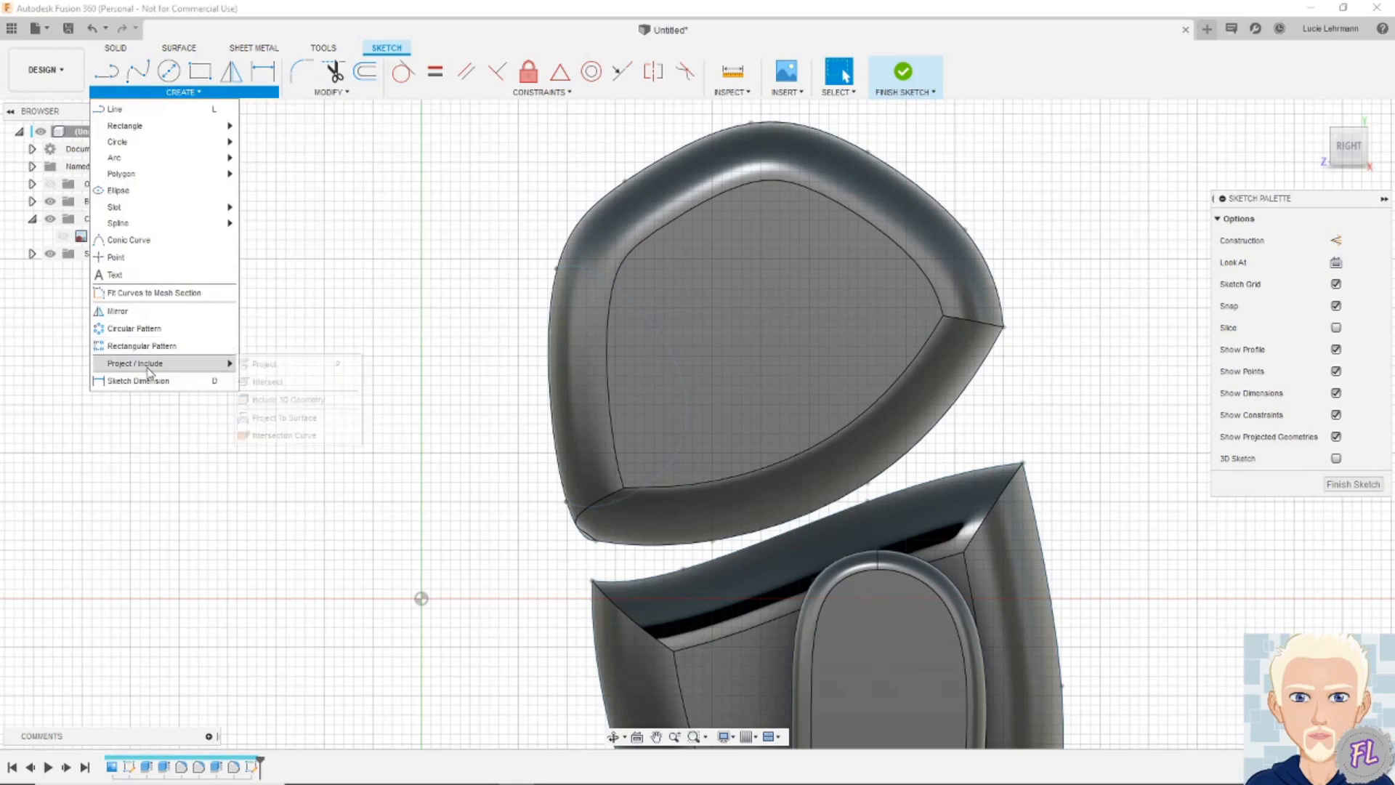
pyautogui.click(269, 365)
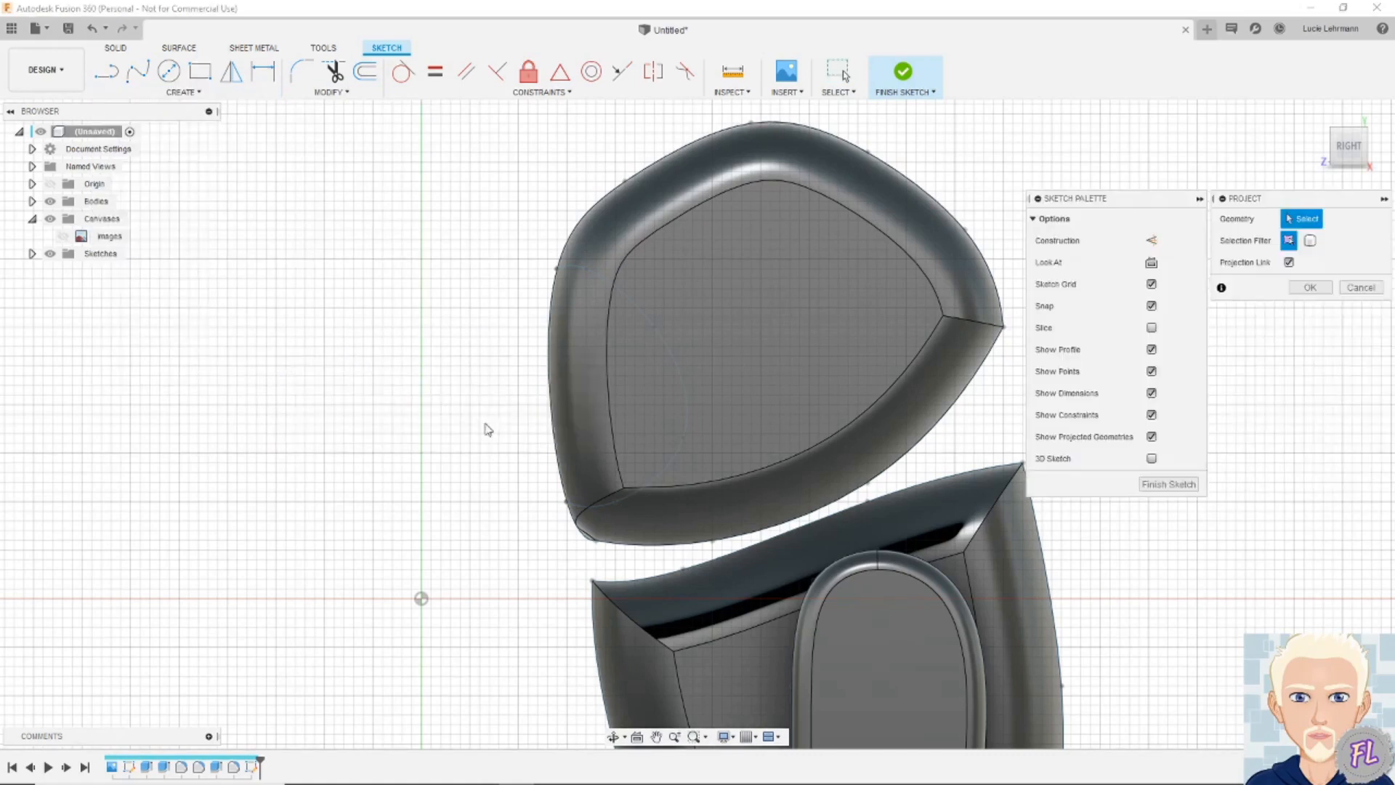
pyautogui.click(679, 378)
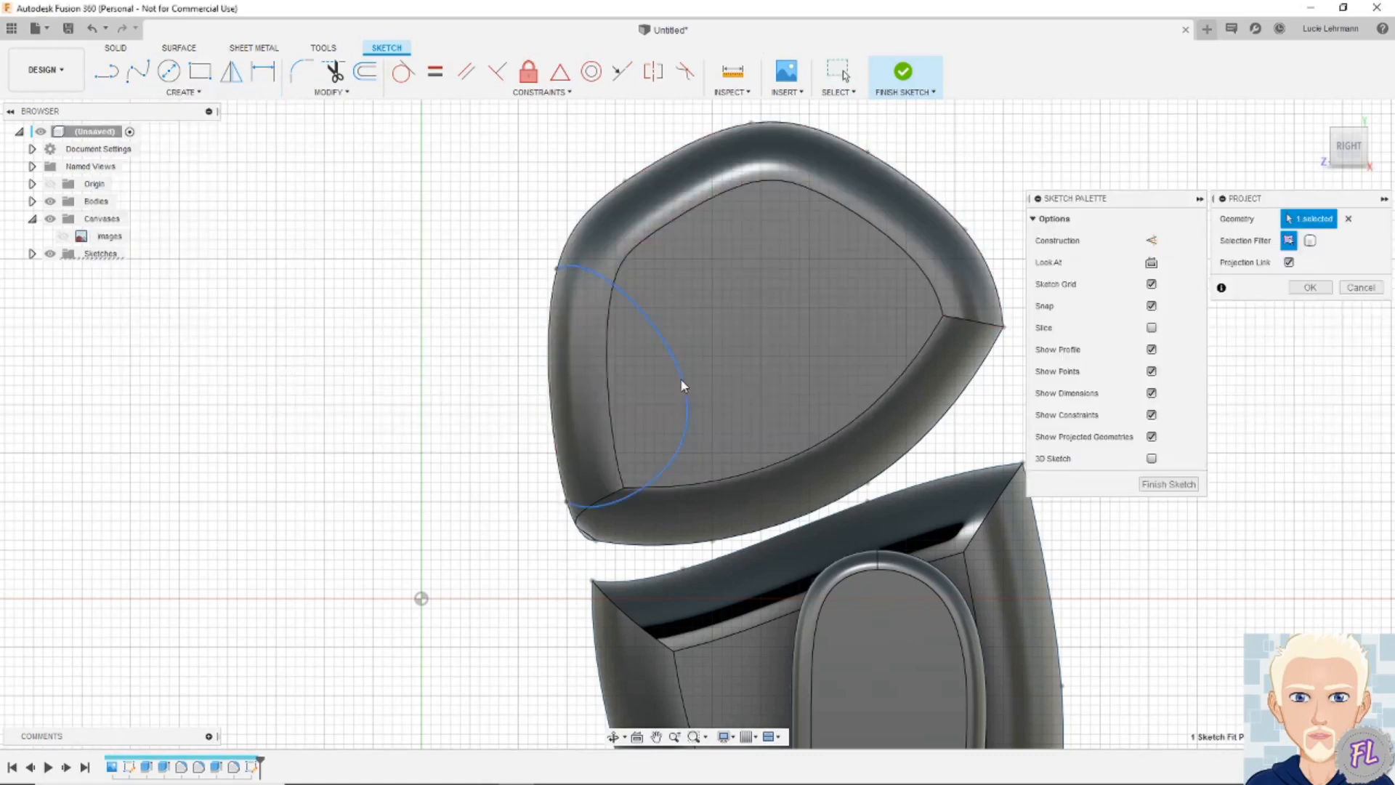
pyautogui.click(550, 399)
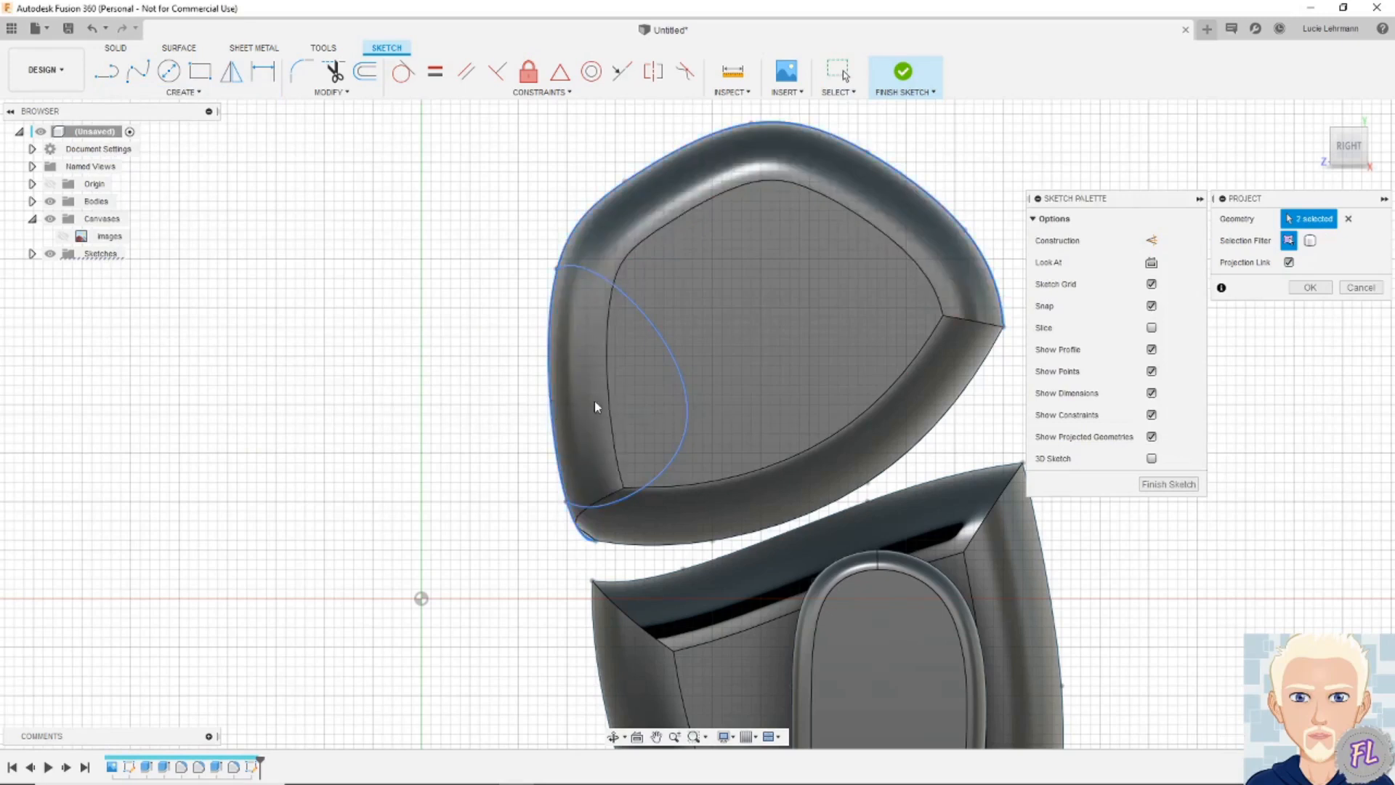
pyautogui.click(1309, 287)
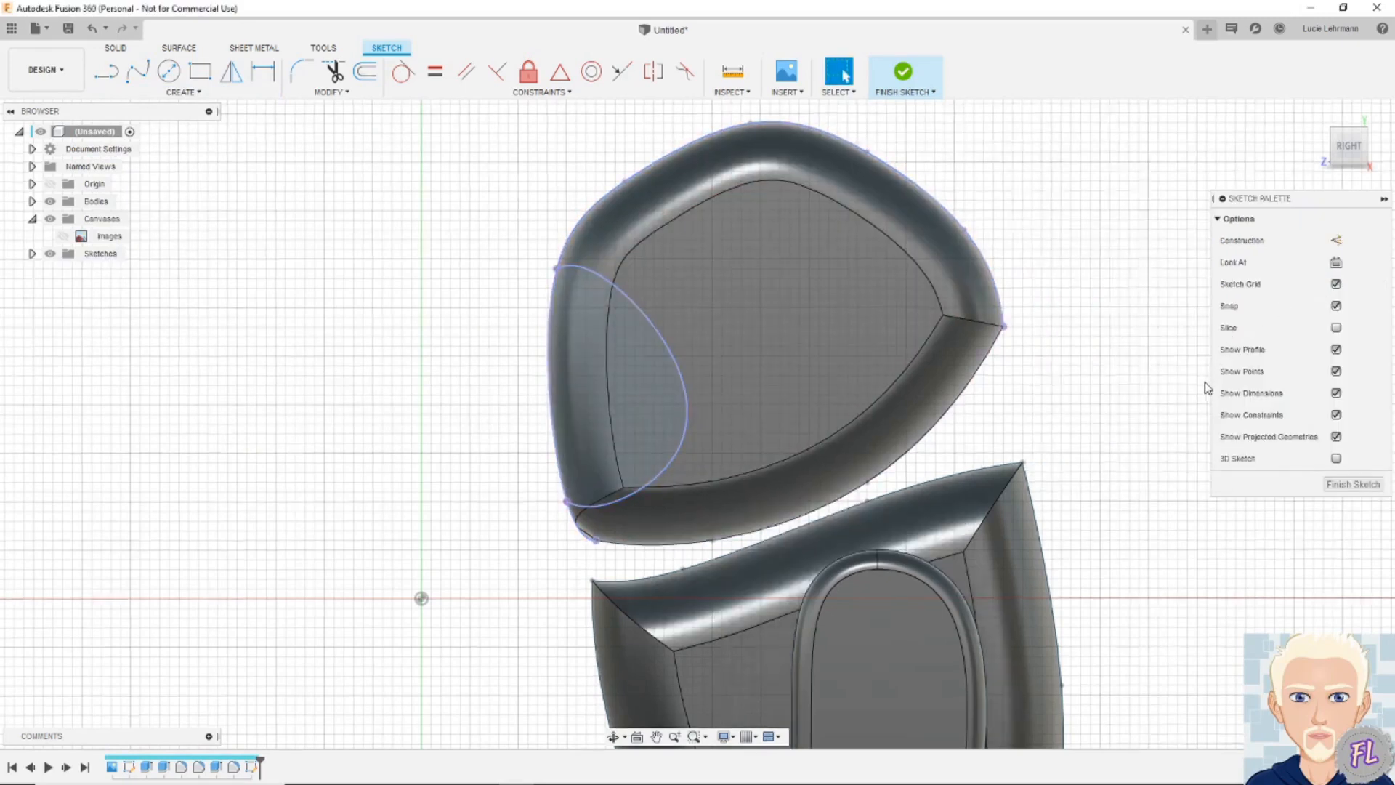
pyautogui.keyDown('shift'); pyautogui.moveTo(1206, 386); pyautogui.dragTo(932, 133, button='middle'); pyautogui.keyUp('shift')
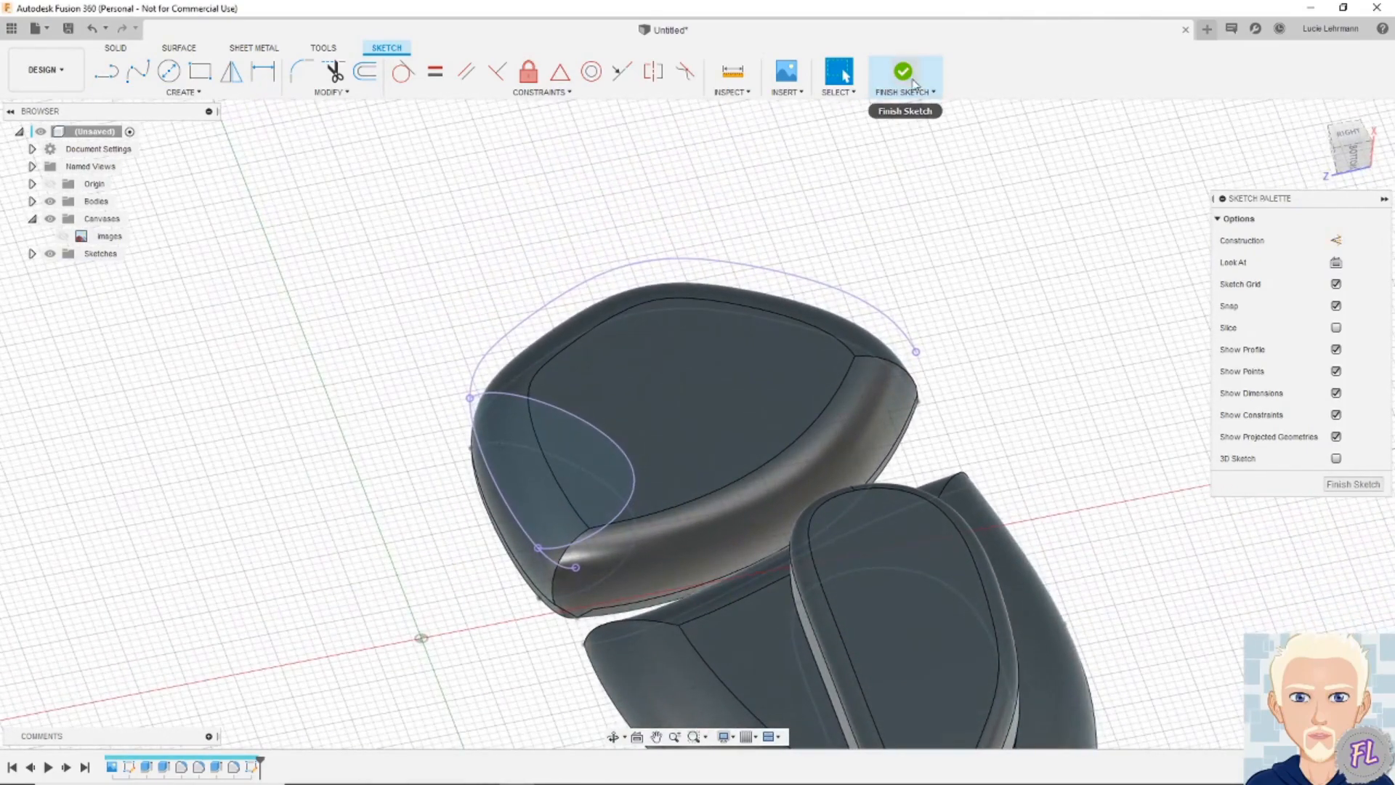
pyautogui.click(902, 72)
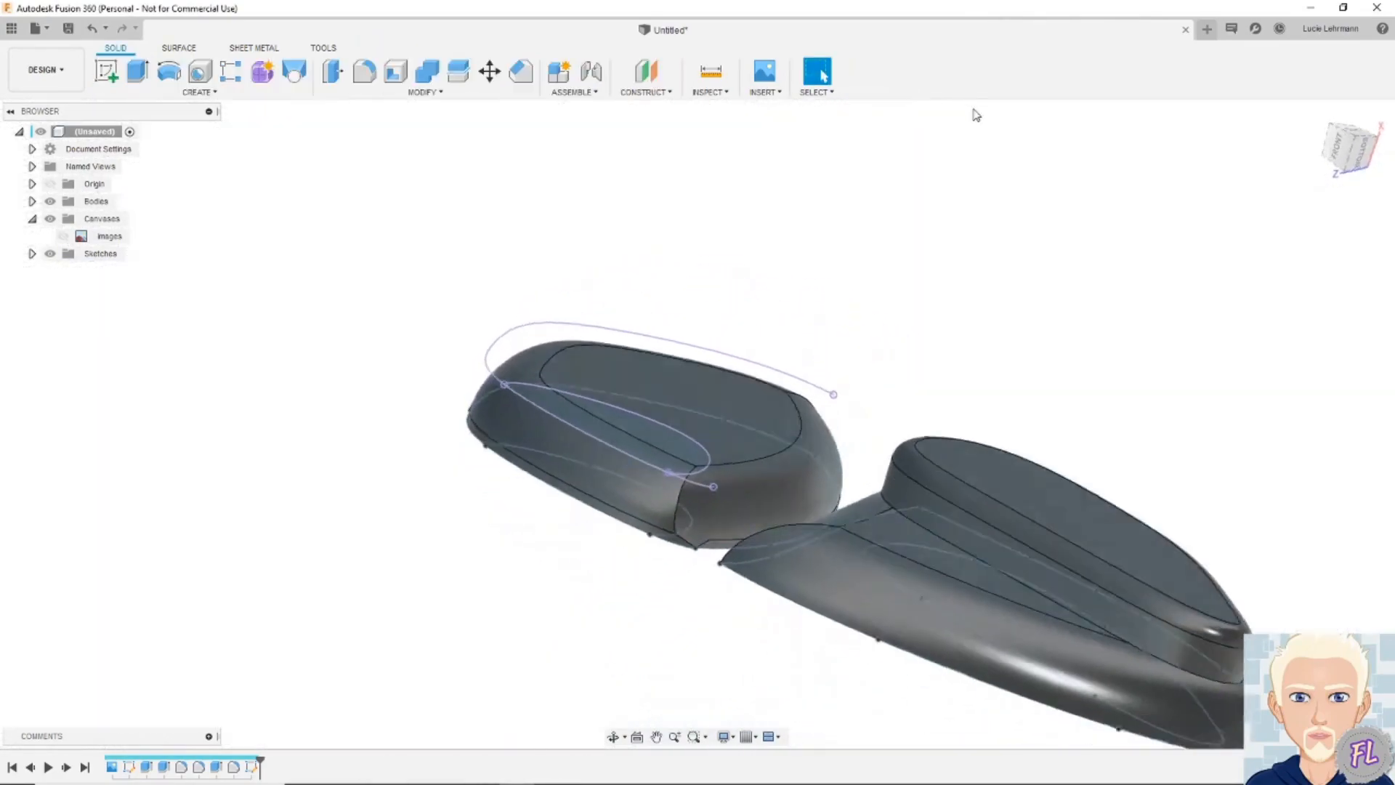
# Try extruding the projected face profile as a 2 mm cut and as a 2 mm outward join, and abandon the extrusion
pyautogui.scroll(3, 975, 123)
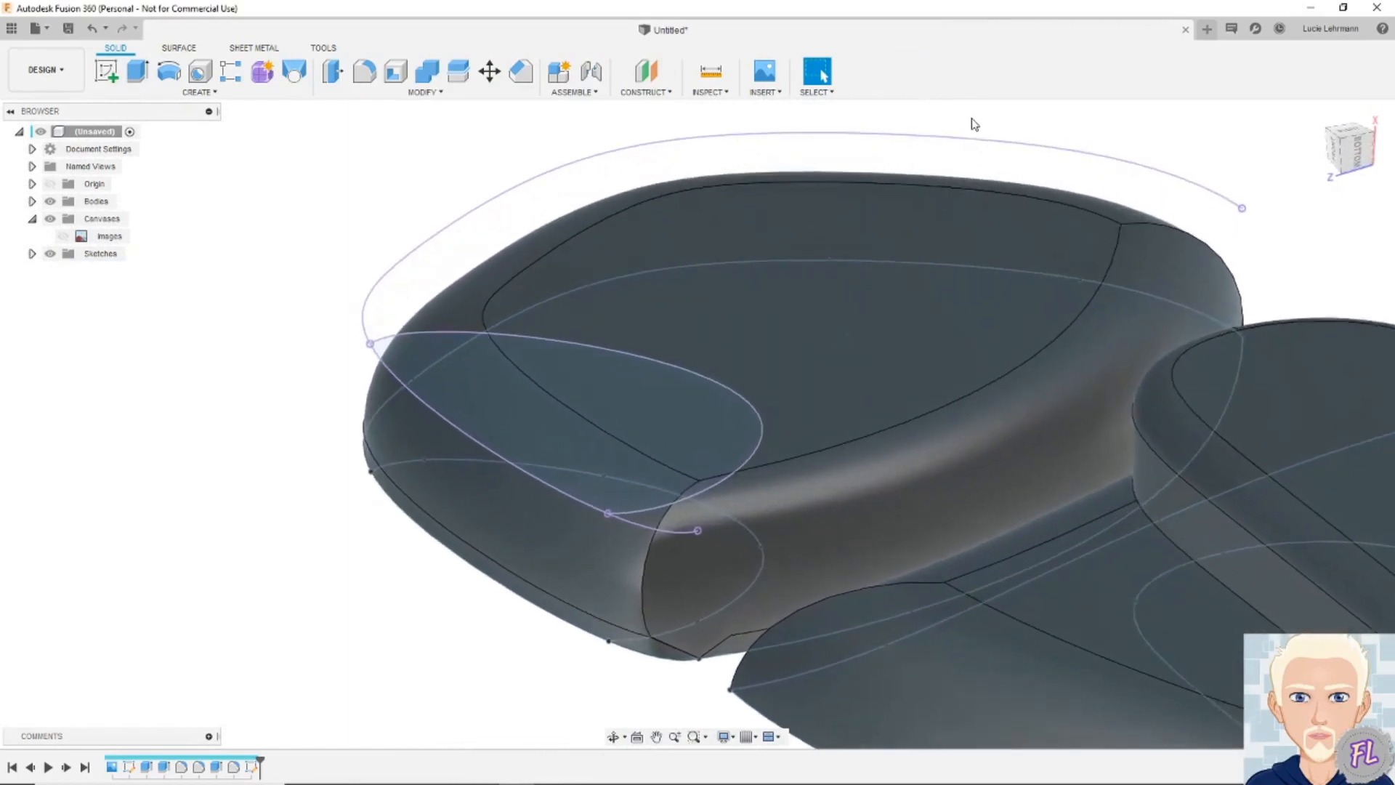
pyautogui.click(138, 72)
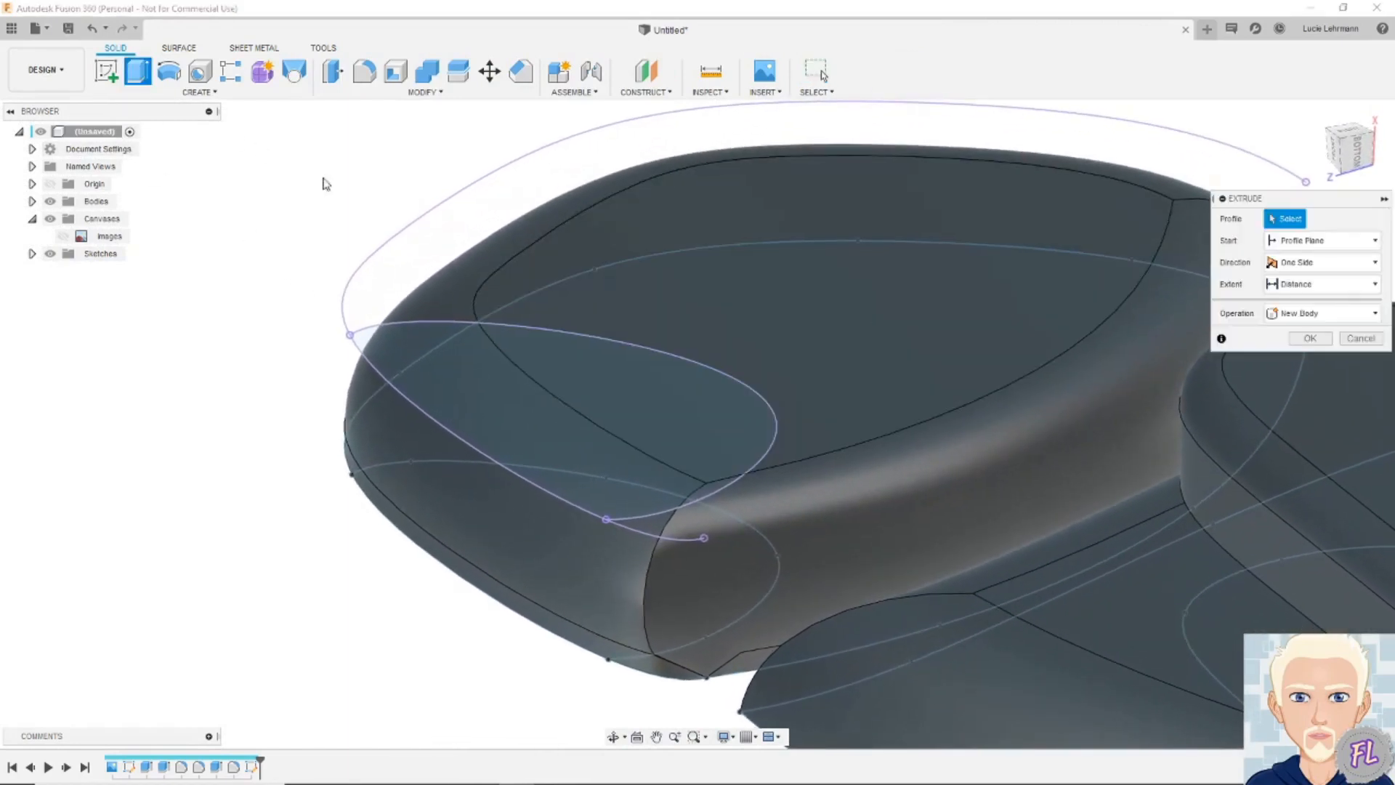
pyautogui.click(617, 378)
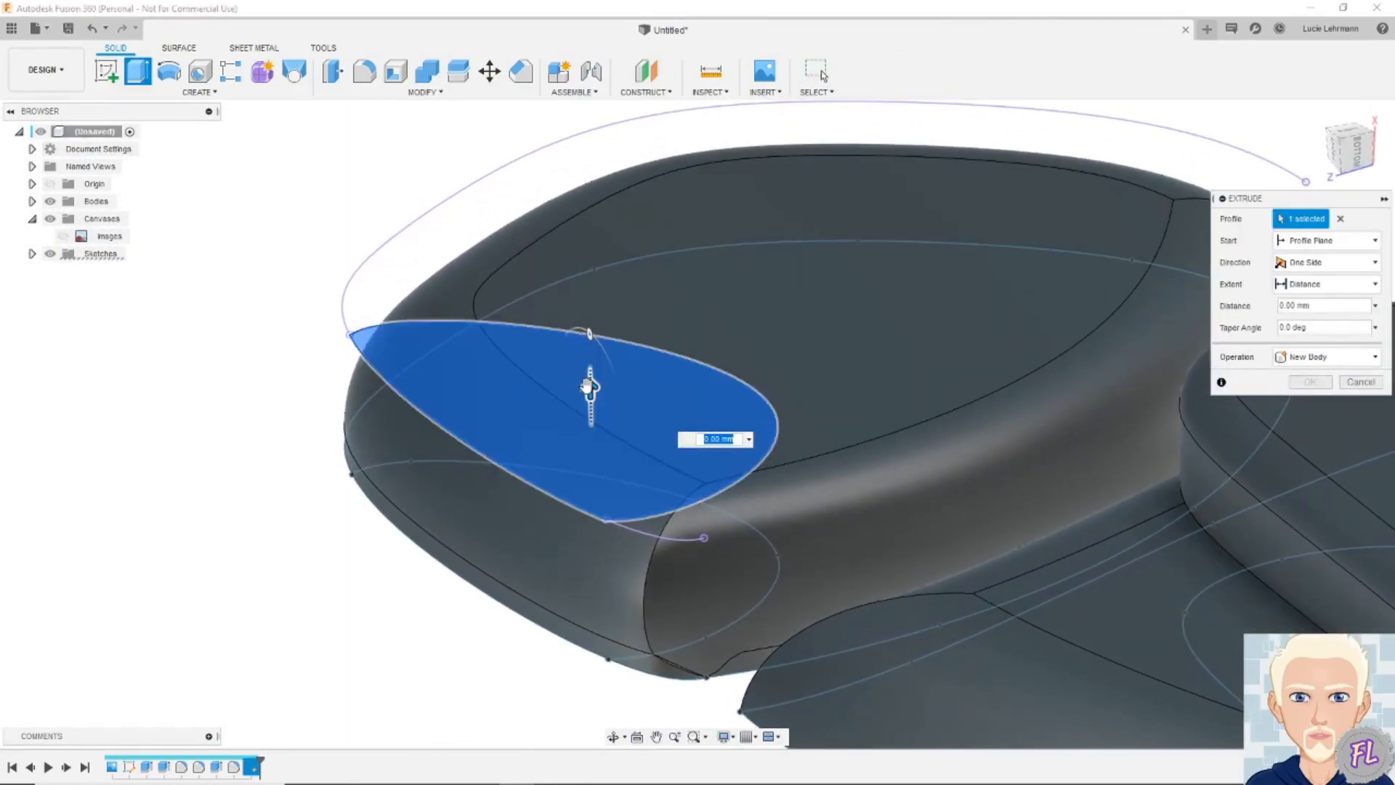
pyautogui.moveTo(590, 387); pyautogui.dragTo(588, 422)
pyautogui.keyDown('shift'); pyautogui.moveTo(589, 422); pyautogui.dragTo(965, 455, button='middle'); pyautogui.keyUp('shift')
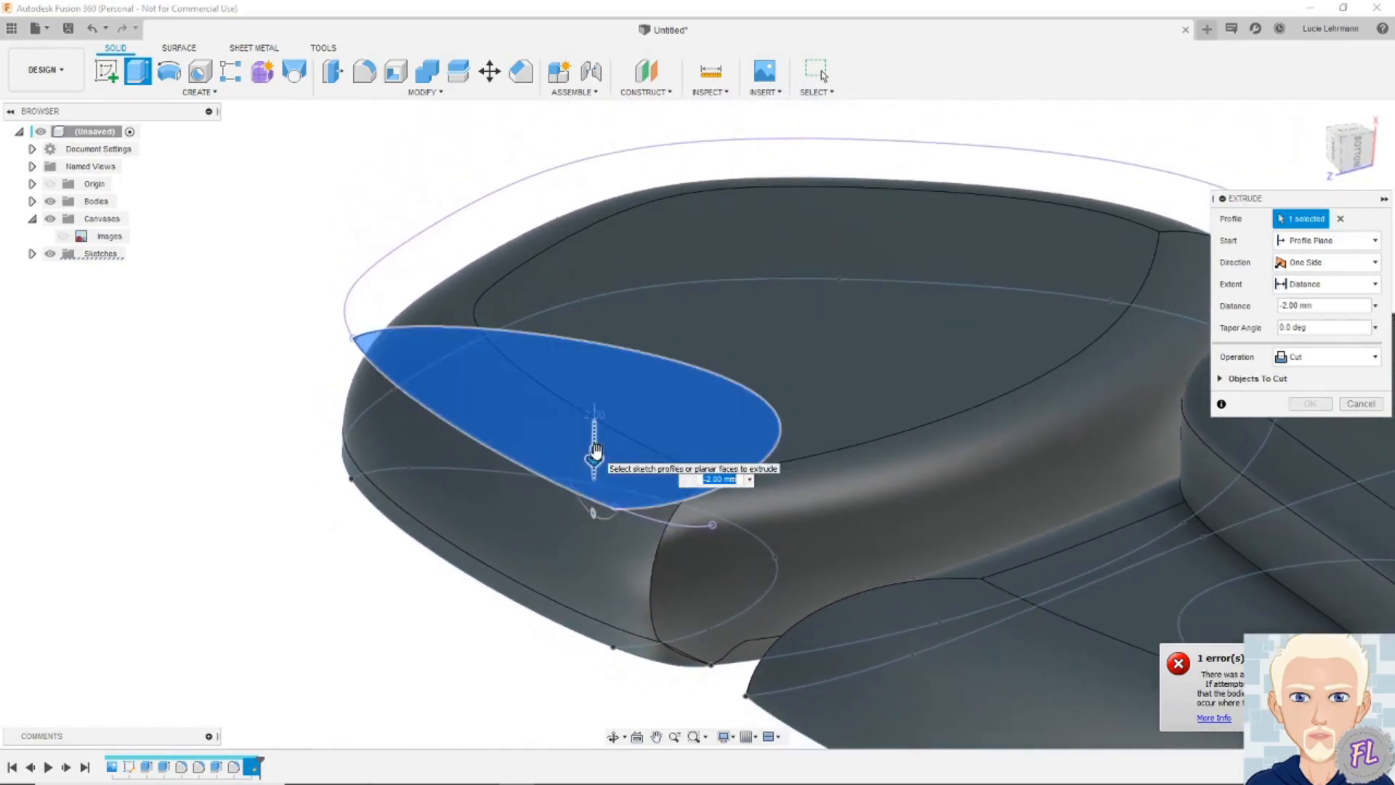
pyautogui.moveTo(596, 450); pyautogui.dragTo(593, 371)
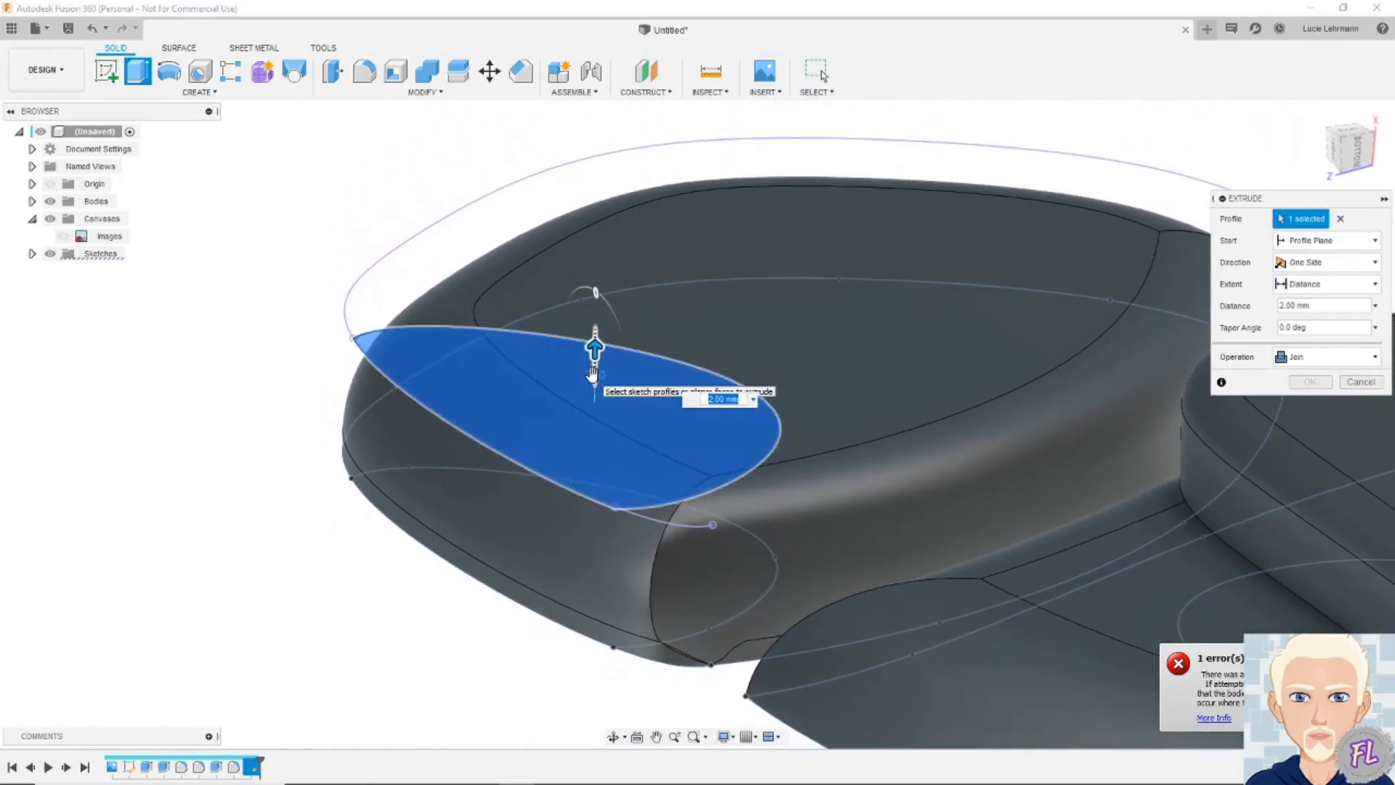
pyautogui.click(1345, 382)
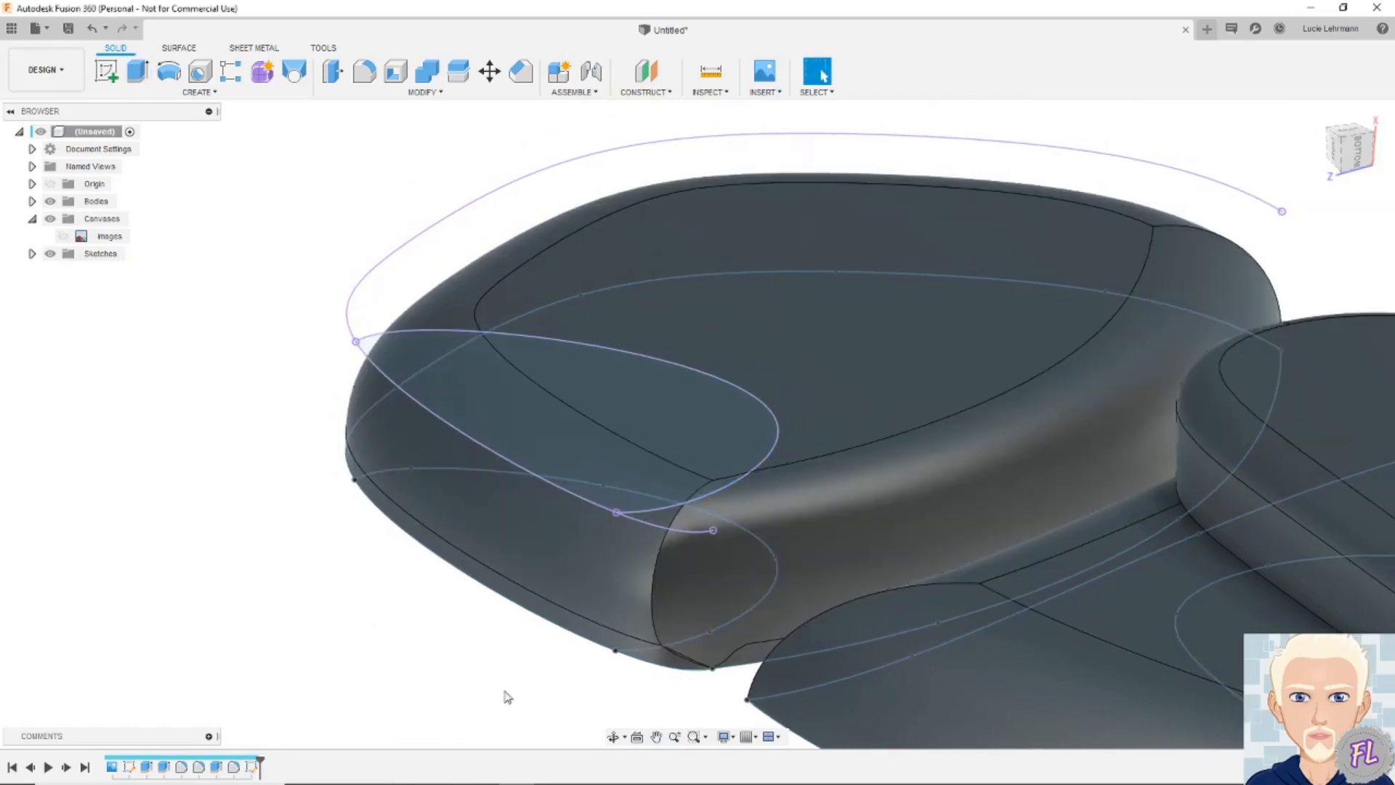
# Delete the fillet feature that rounds the head body's outer edges
pyautogui.click(871, 516)
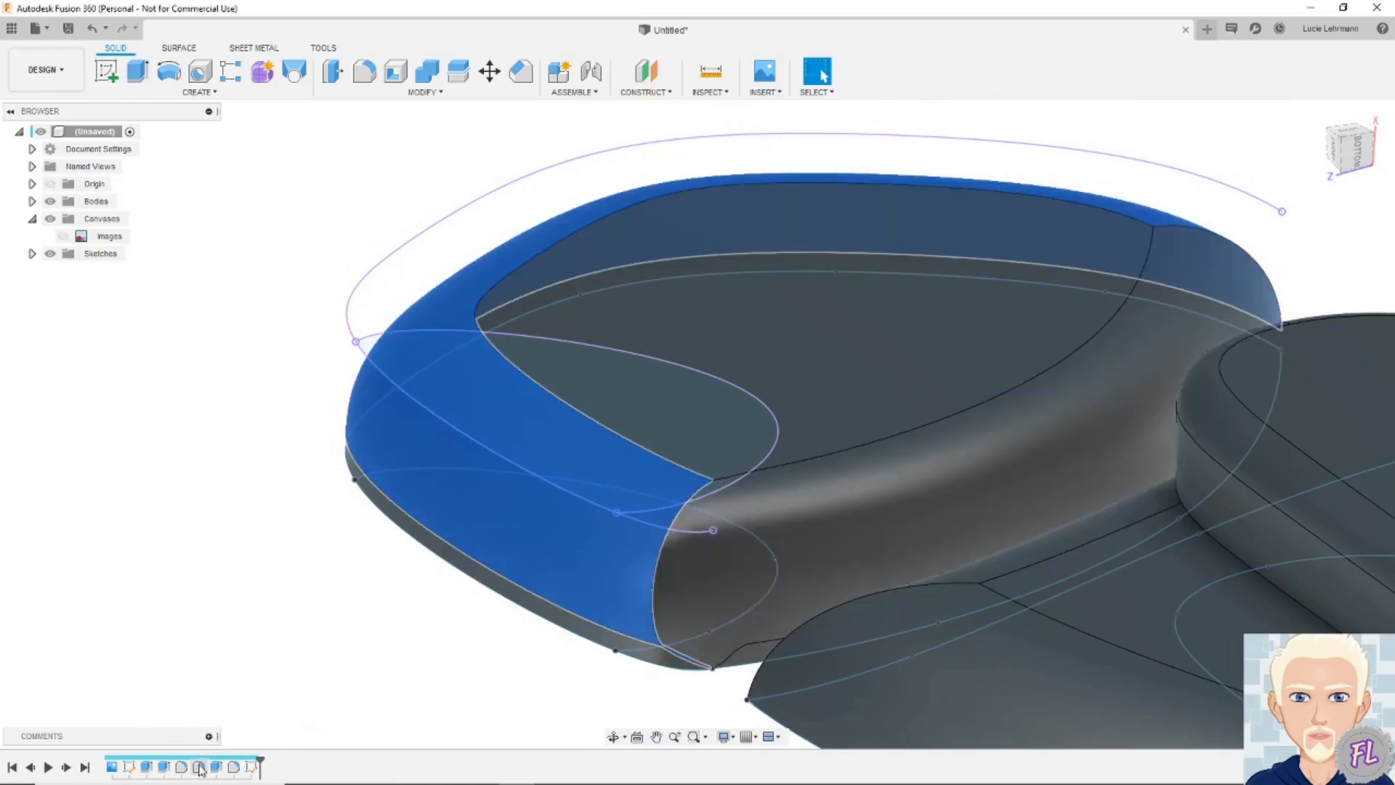
pyautogui.rightClick(201, 768)
pyautogui.click(219, 671)
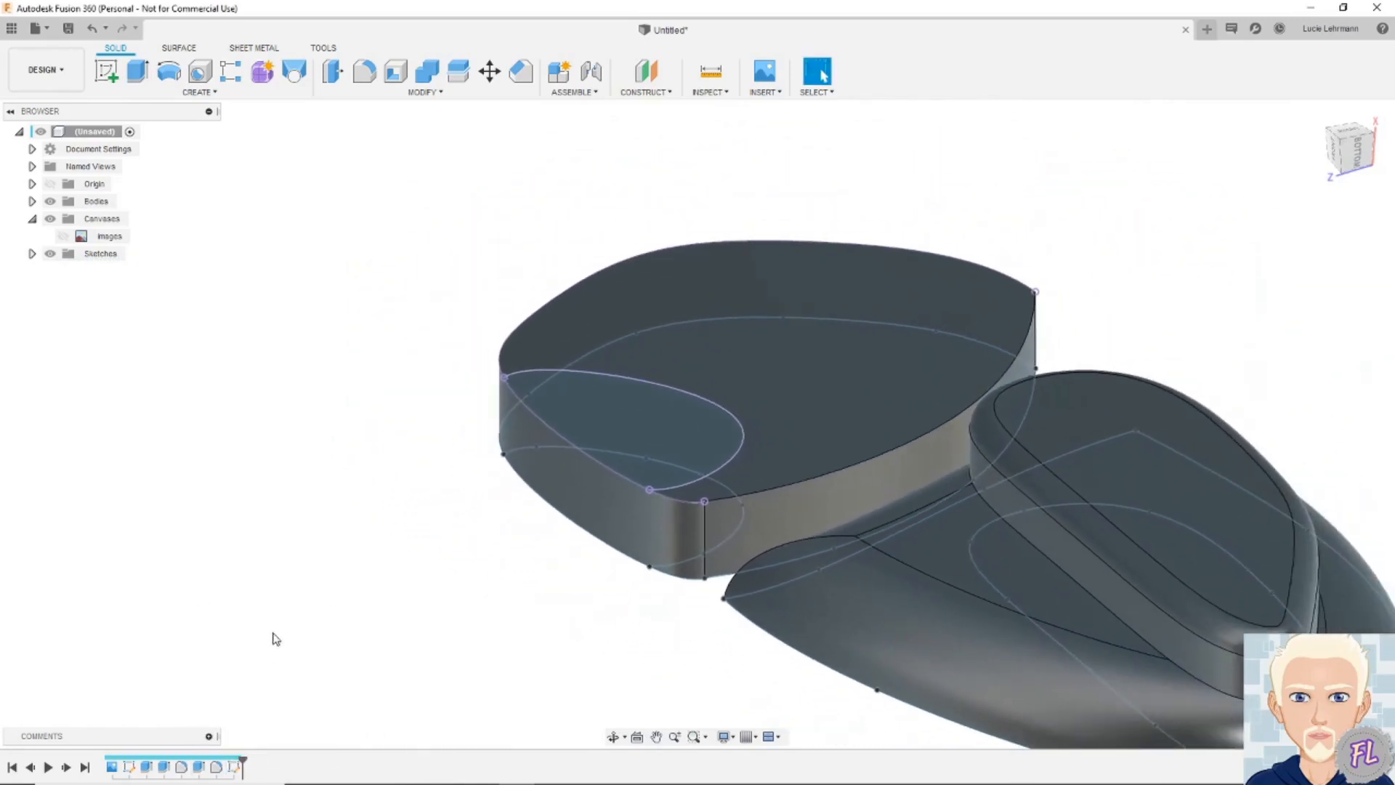
# Extrude the face profile on the head's flat outer face as a 2 mm deep cut
pyautogui.click(137, 71)
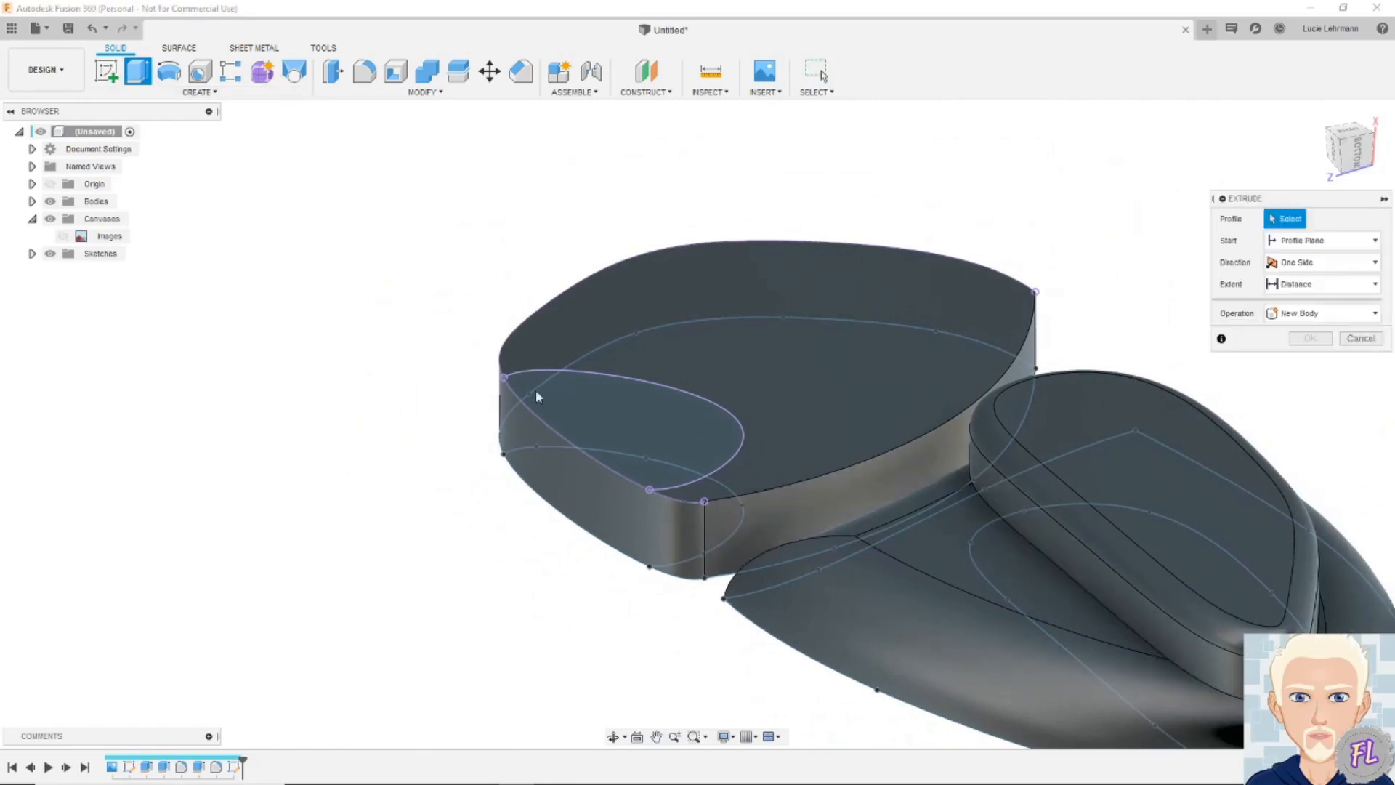
pyautogui.click(637, 419)
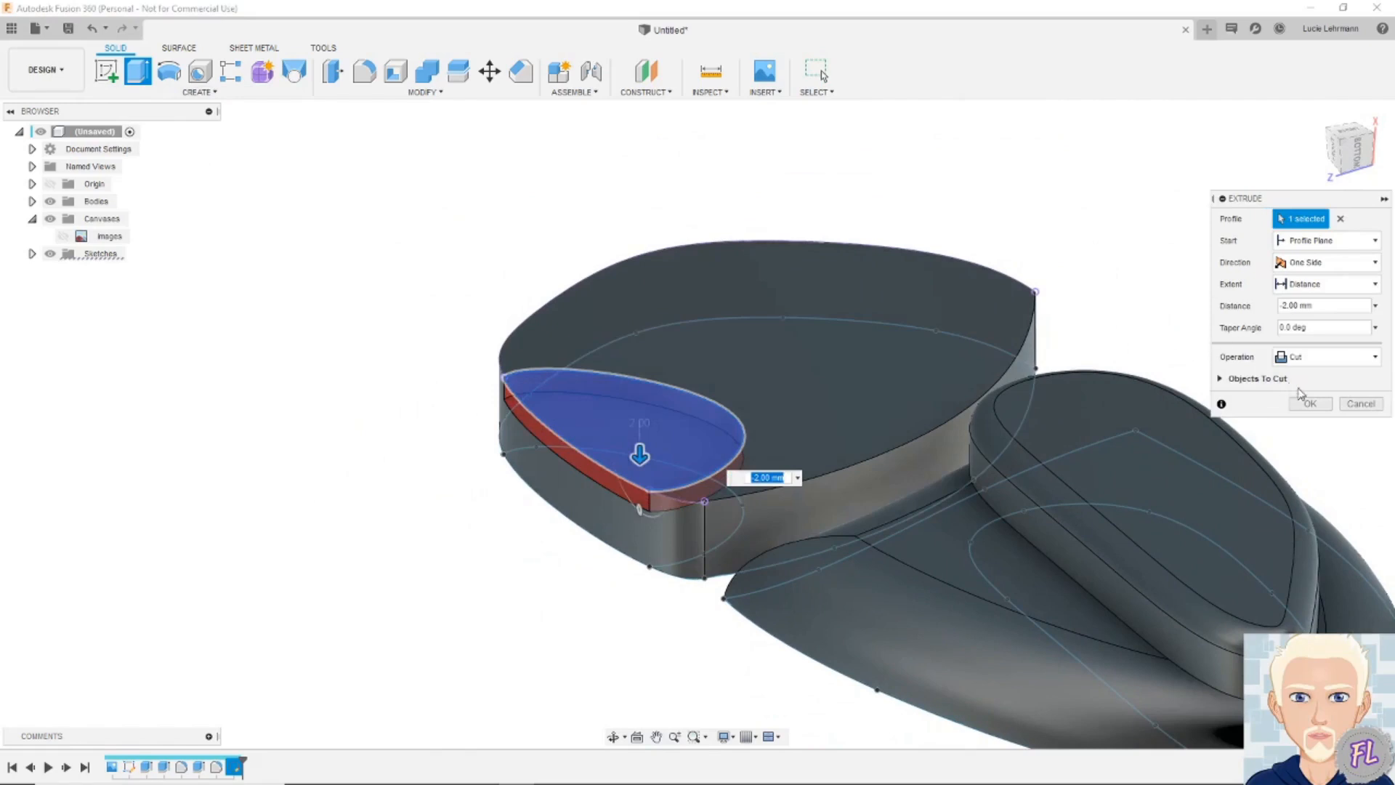
pyautogui.click(1320, 404)
pyautogui.keyDown('shift'); pyautogui.moveTo(1321, 403); pyautogui.dragTo(1280, 416, button='middle'); pyautogui.keyUp('shift')
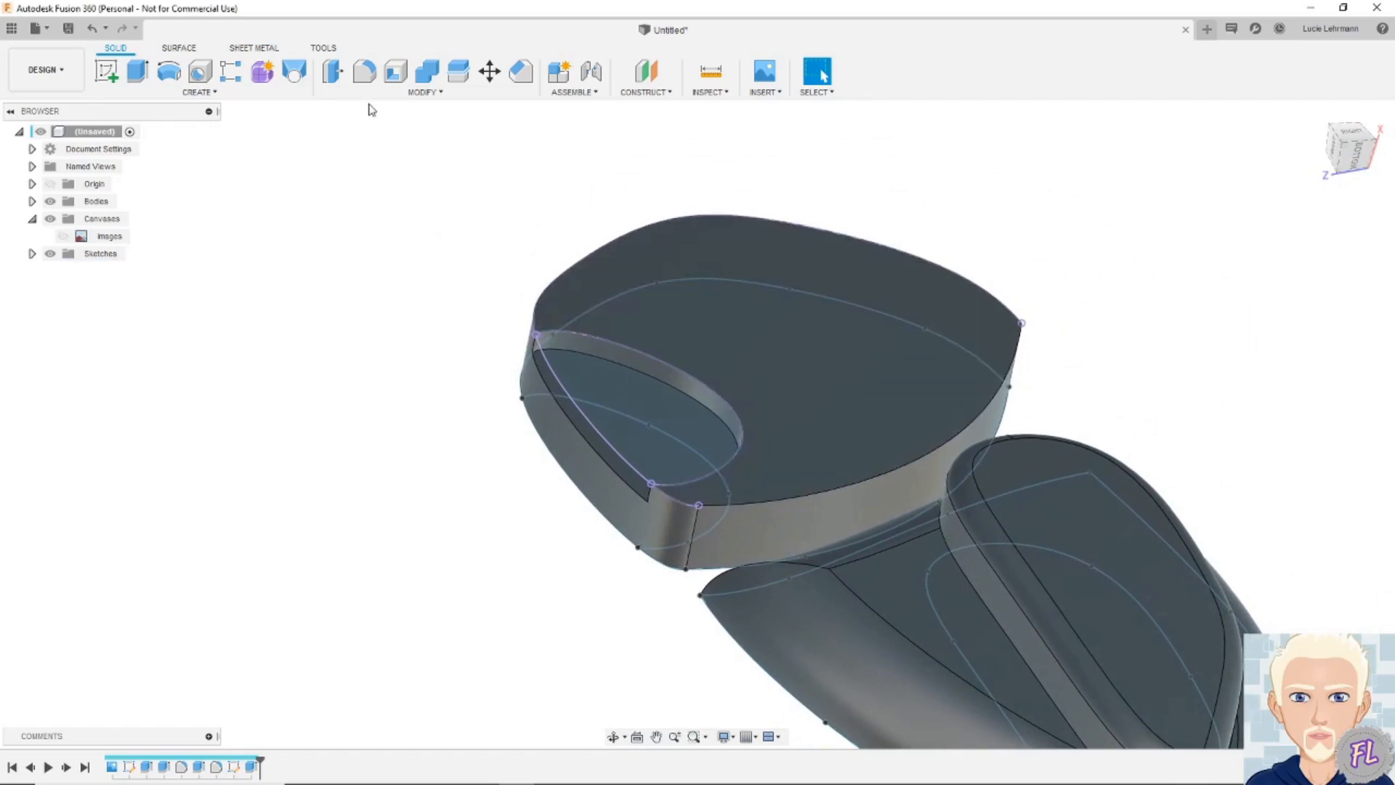
pyautogui.click(367, 80)
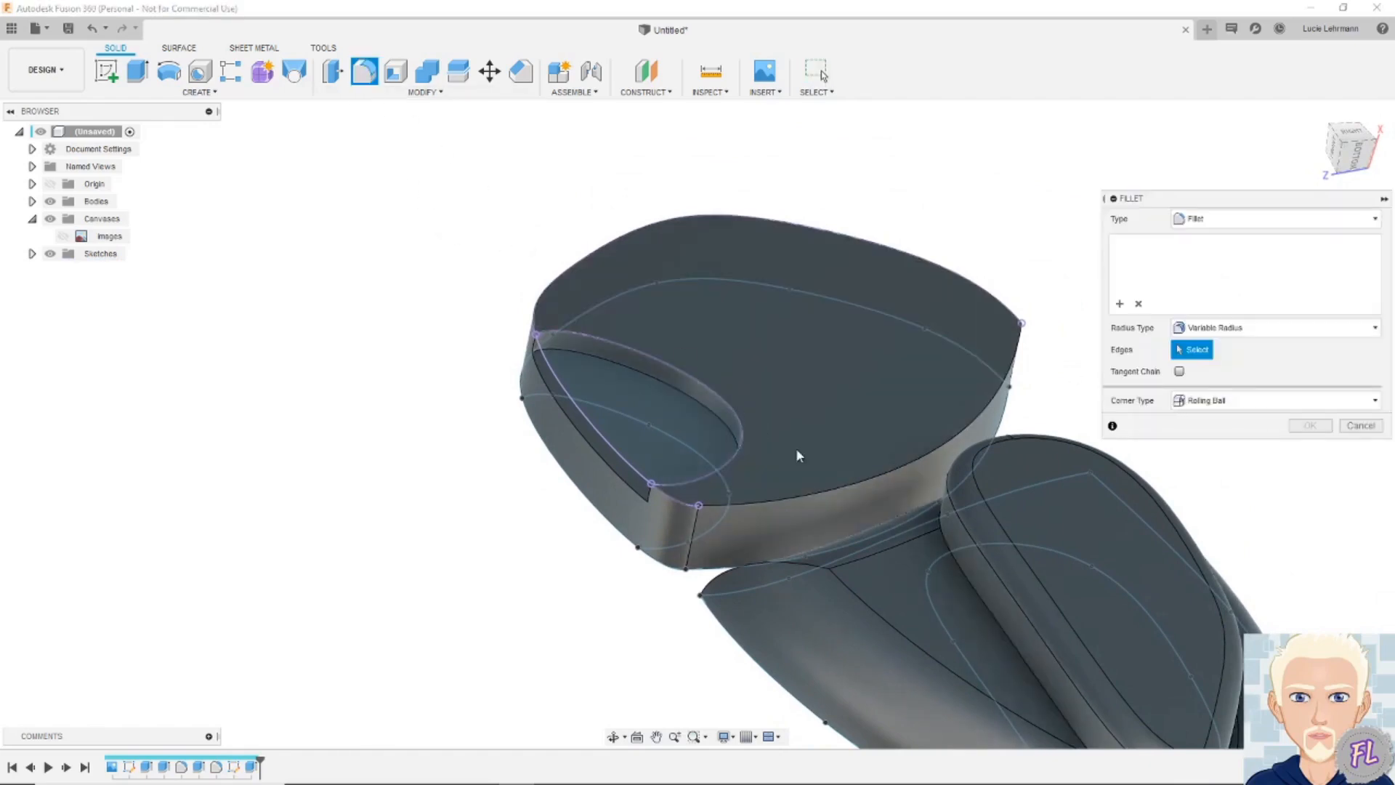
pyautogui.click(824, 500)
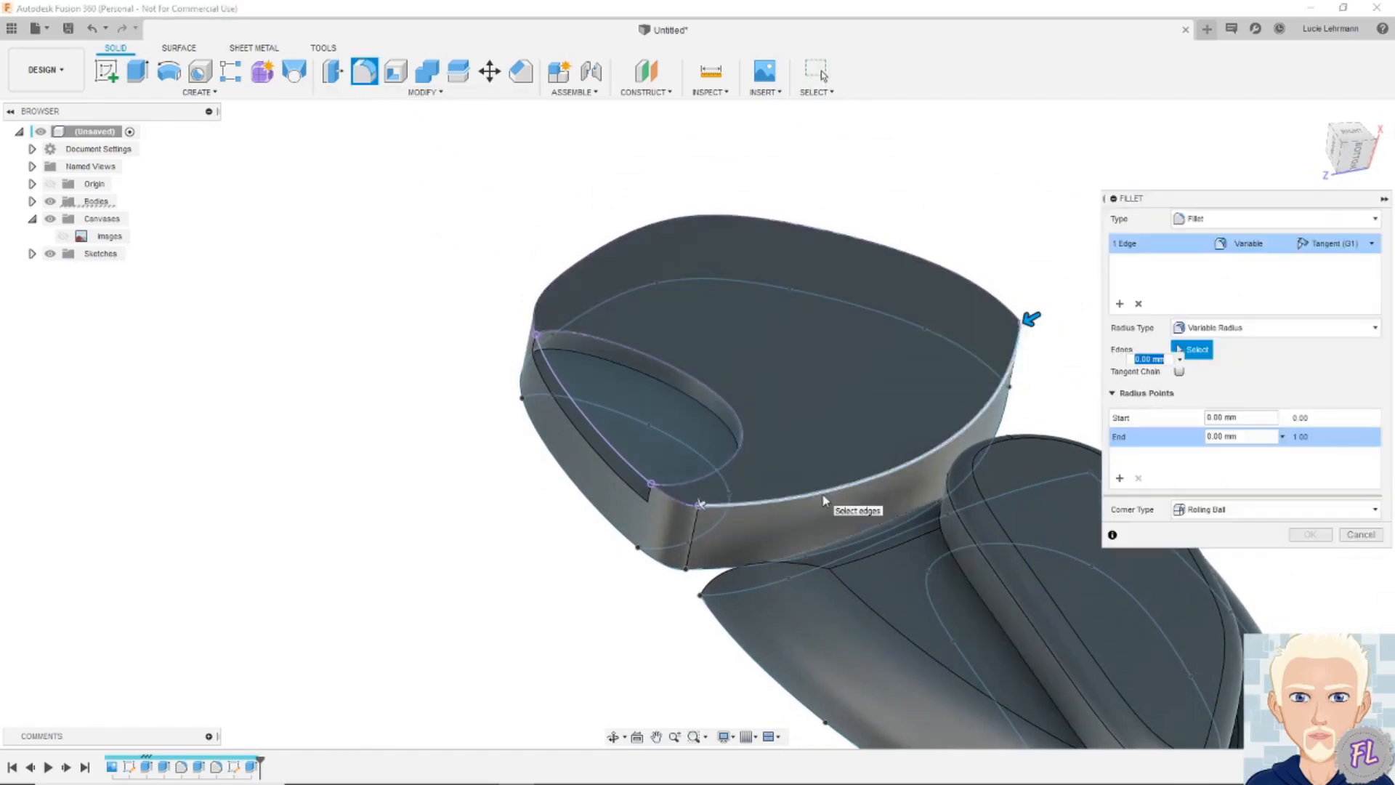
pyautogui.press('Return')
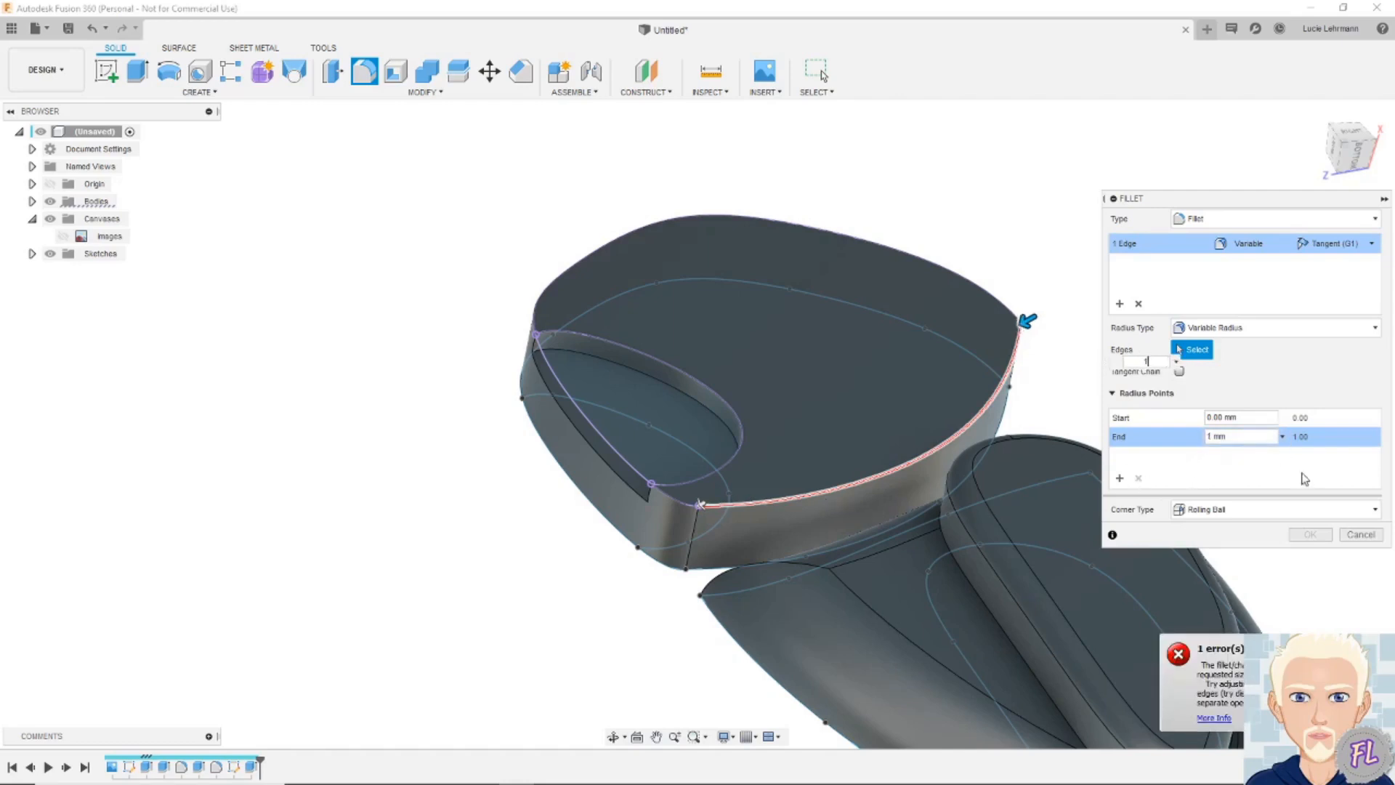
pyautogui.click(1362, 534)
# Hide the sketches and start a fillet on the head's long upper outer edge with a constant radius of 2 mm
pyautogui.keyDown('shift'); pyautogui.moveTo(1306, 501); pyautogui.dragTo(987, 395, button='middle'); pyautogui.keyUp('shift')
pyautogui.click(51, 254)
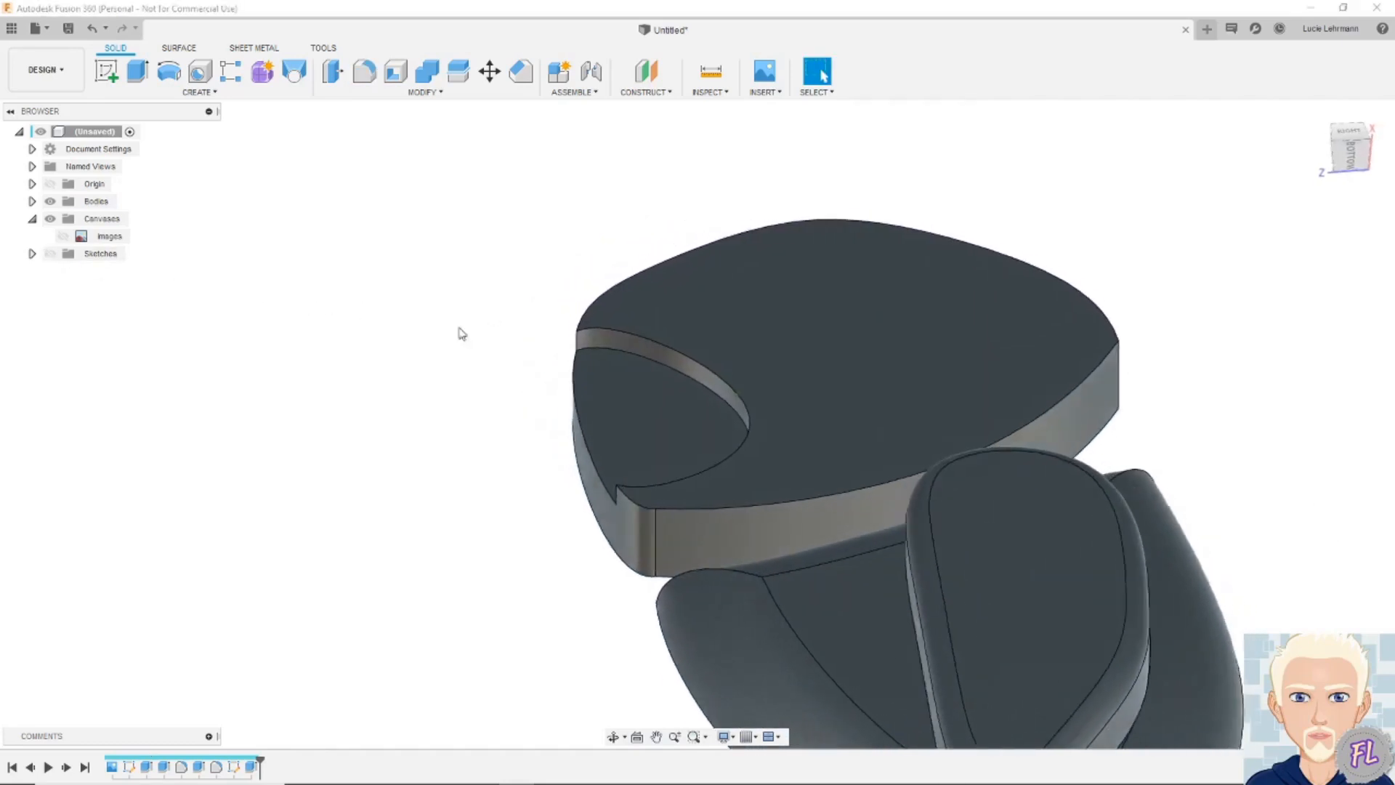
pyautogui.keyDown('shift'); pyautogui.moveTo(458, 333); pyautogui.dragTo(1023, 345, button='middle'); pyautogui.keyUp('shift')
pyautogui.press('f')
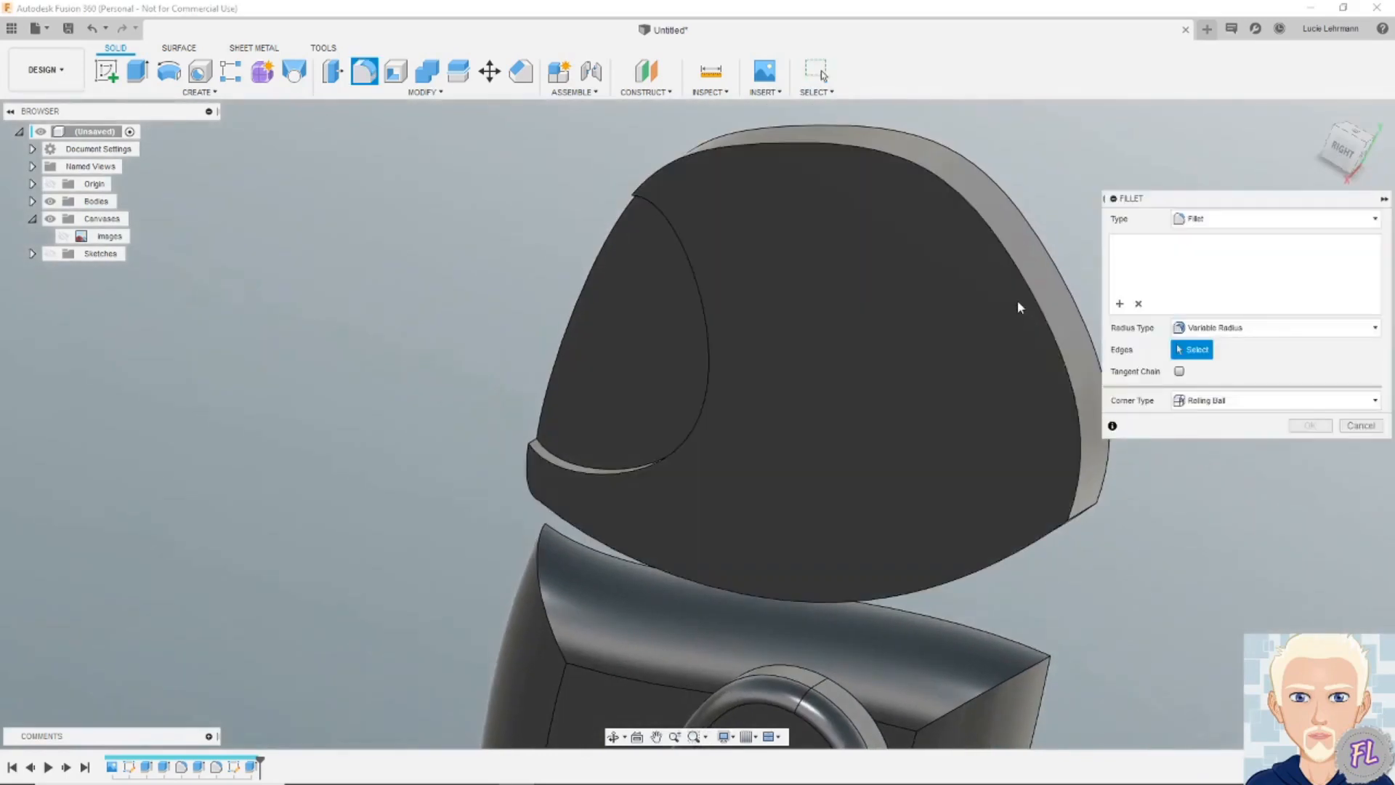
pyautogui.click(1025, 293)
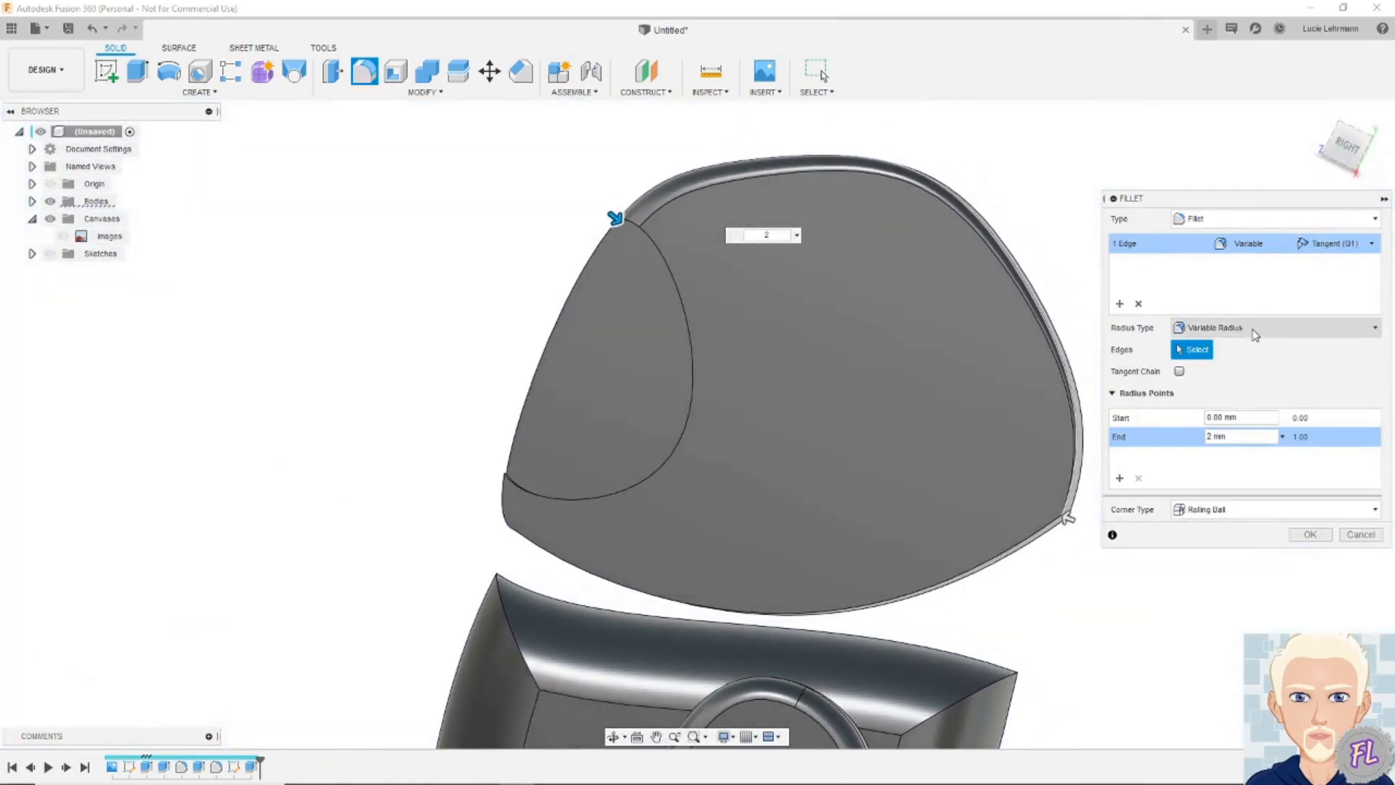
pyautogui.click(1254, 332)
pyautogui.click(1248, 349)
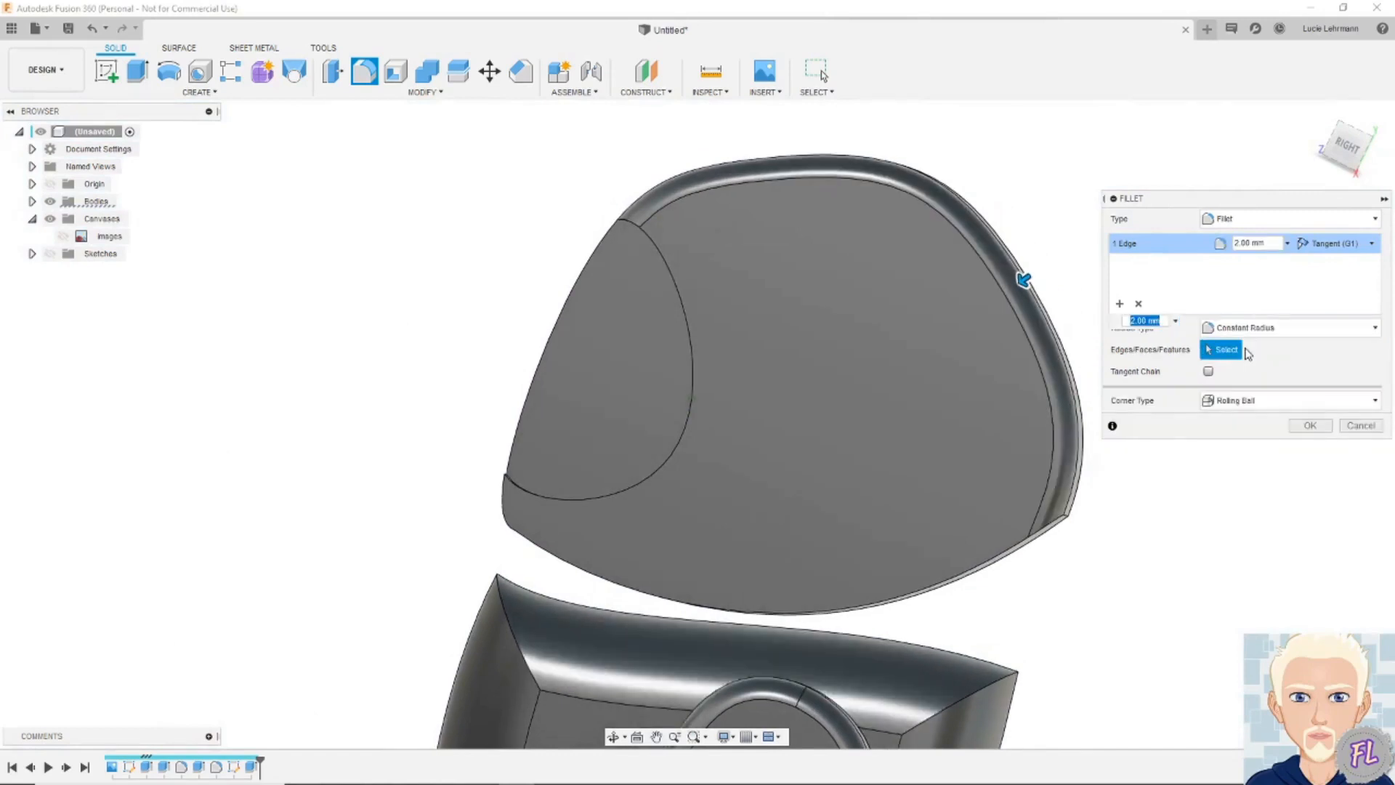
# Add a second fillet selection set for the head's lower outer edge with a 1 mm radius
pyautogui.click(1120, 304)
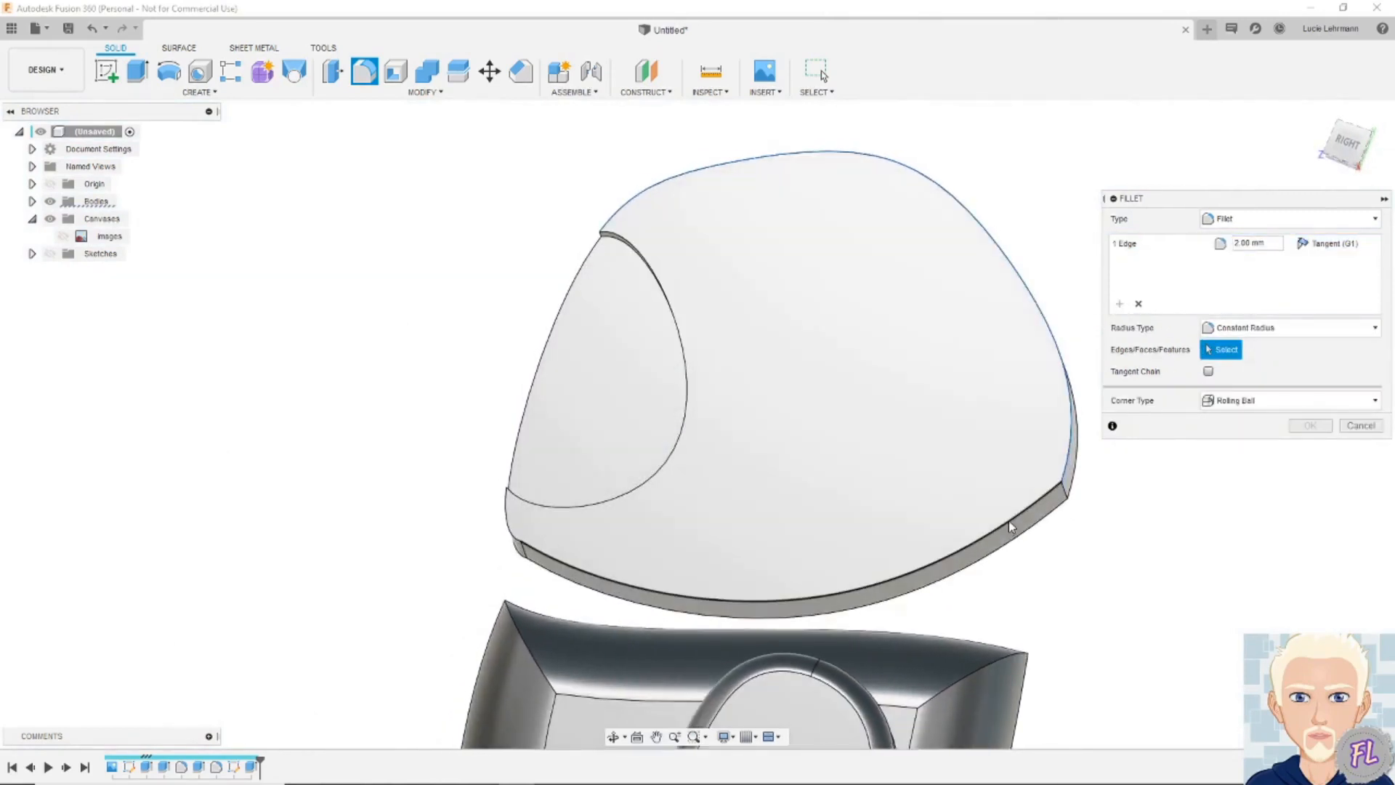
pyautogui.click(1008, 521)
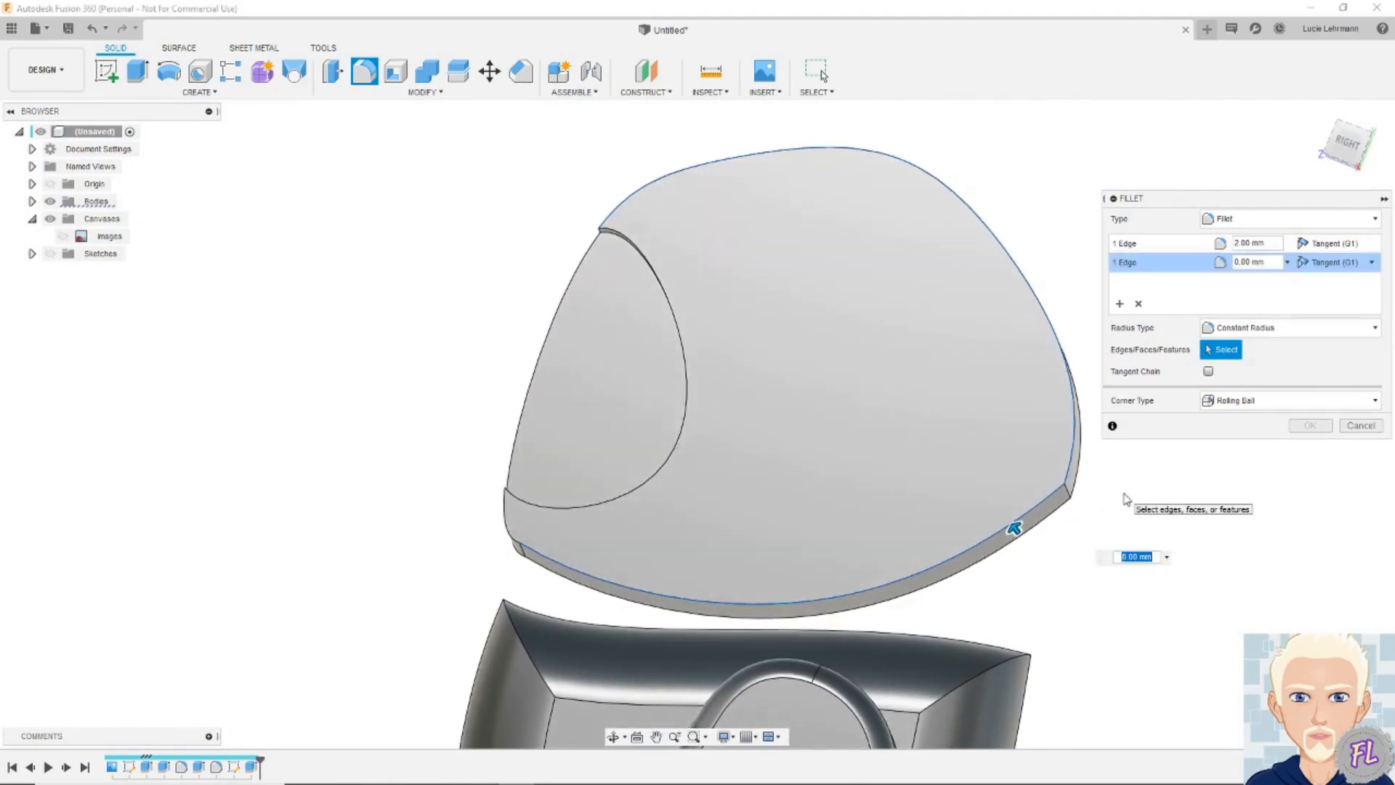
pyautogui.press('Return')
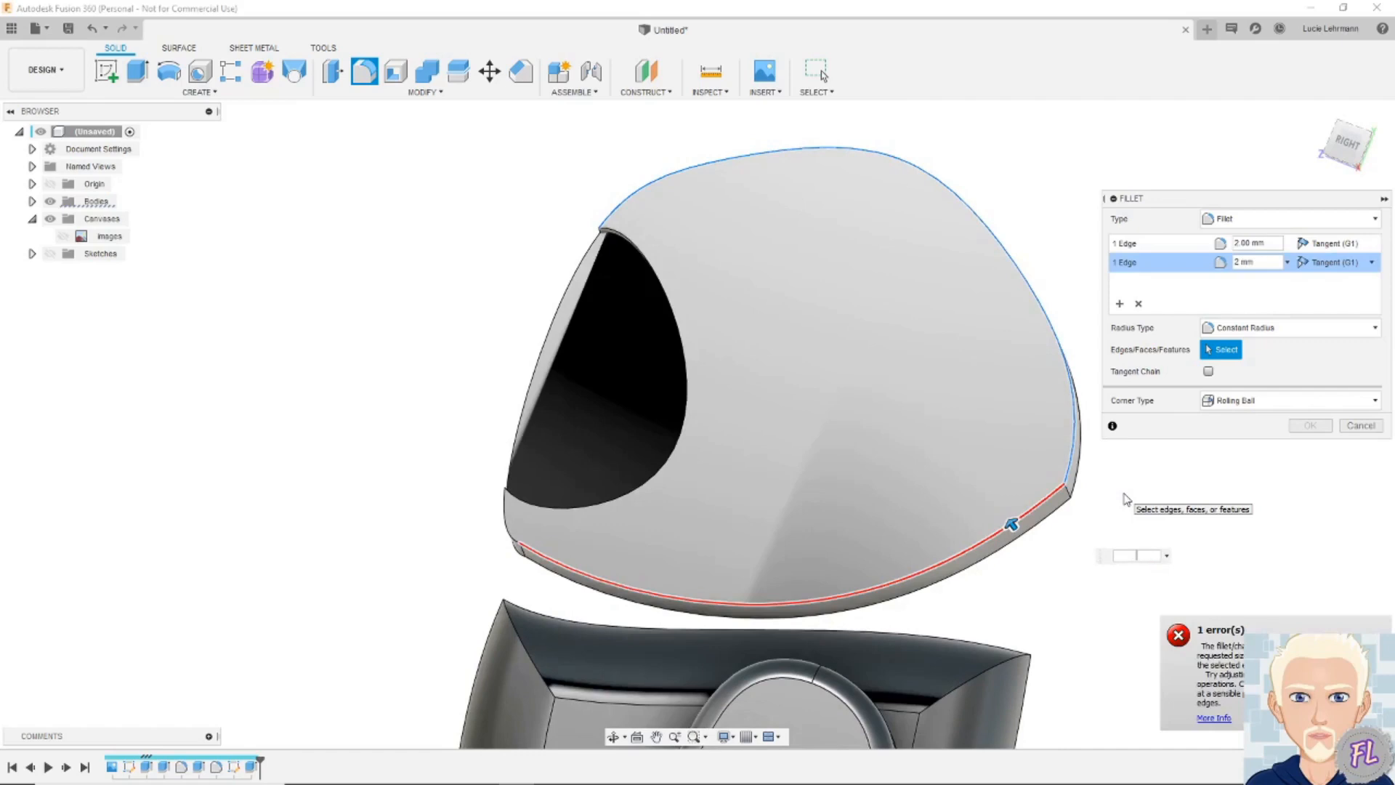
pyautogui.press('Return')
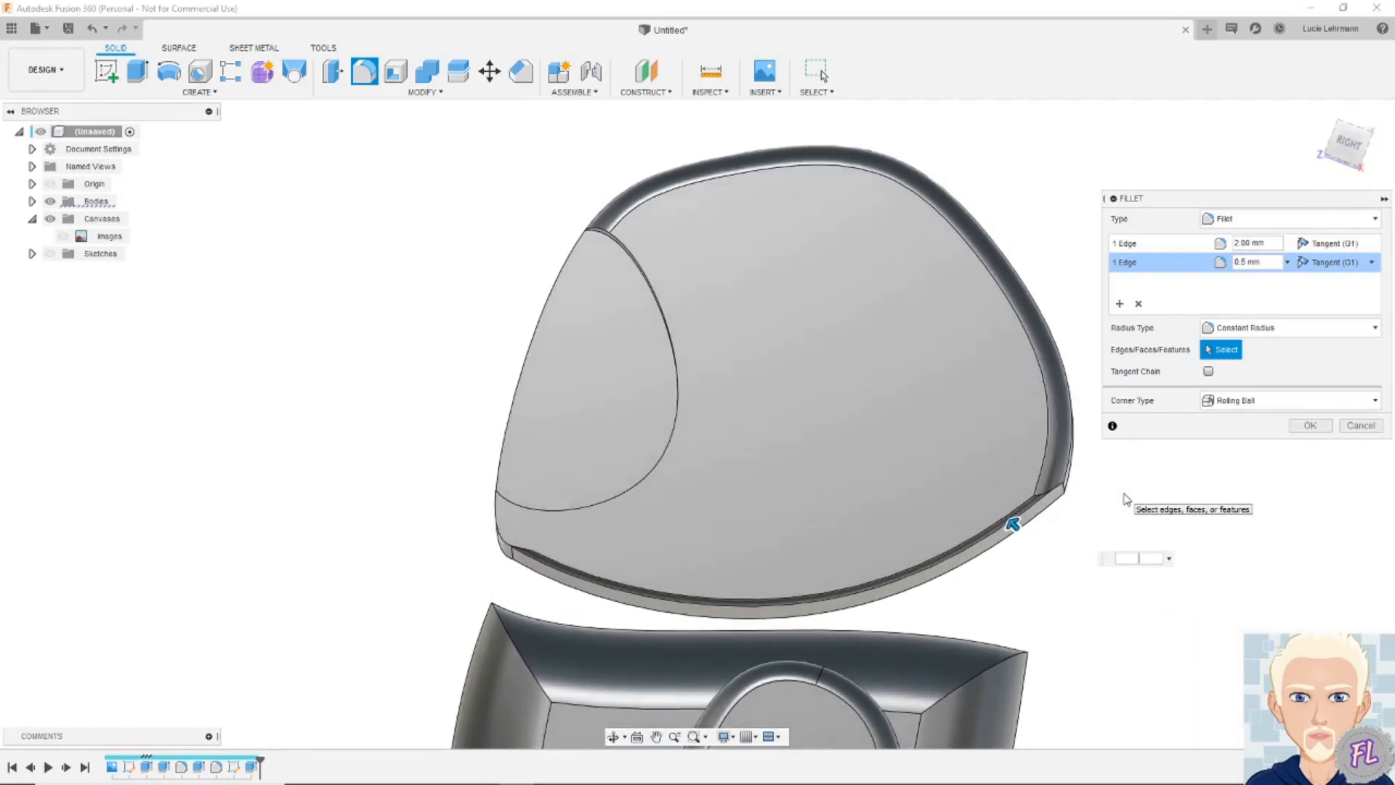
pyautogui.write('1')
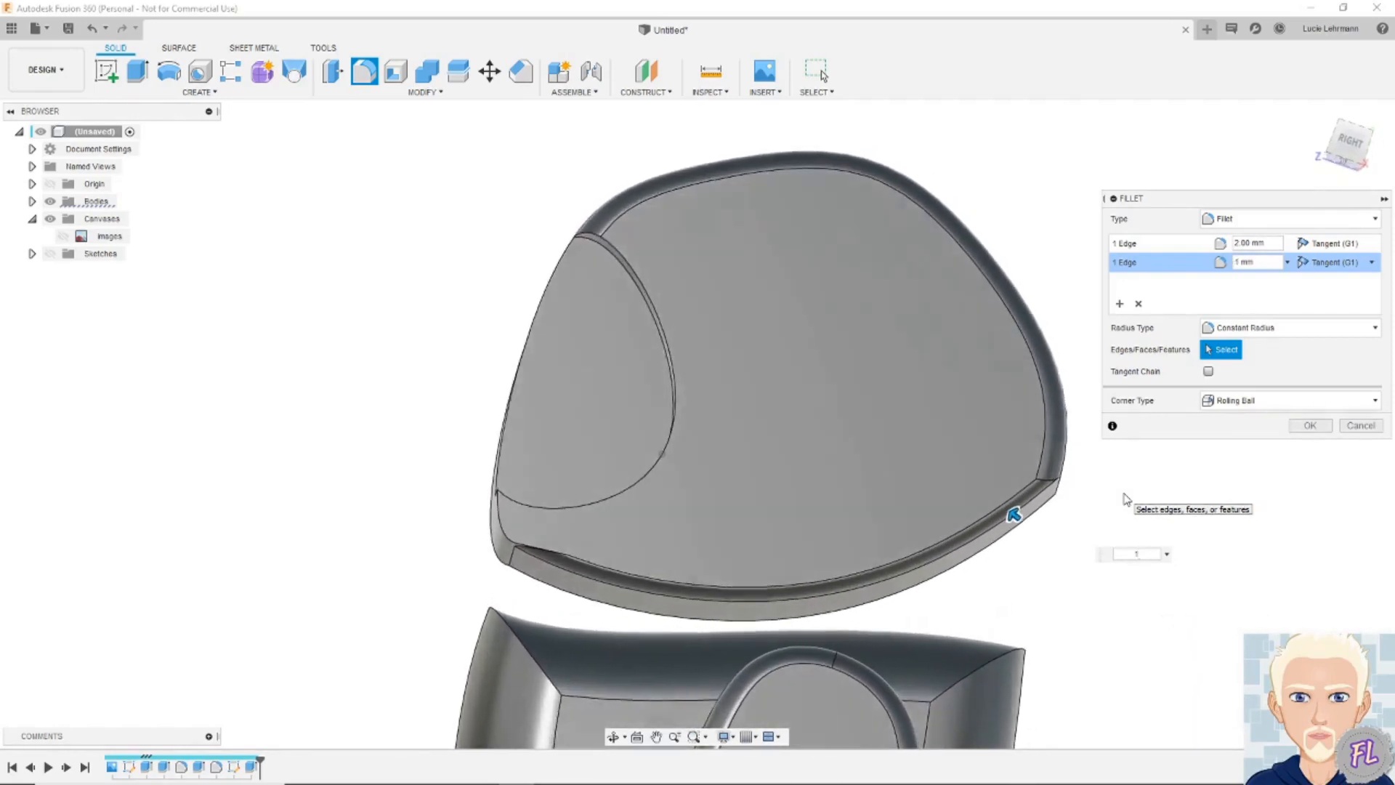
# Add a third fillet set covering the short chin edge and the face recess's curved edge, with a 1 mm radius
pyautogui.click(1138, 305)
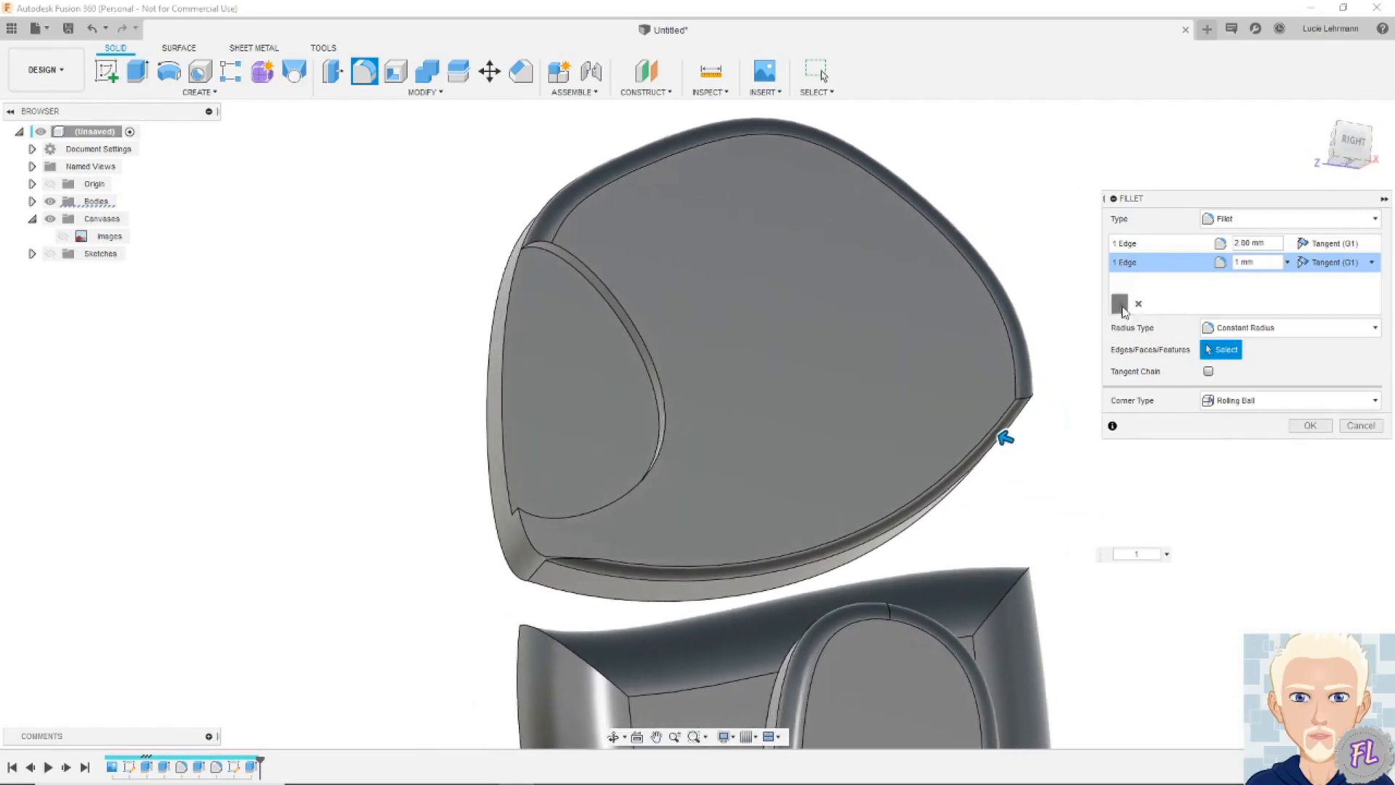
pyautogui.click(527, 545)
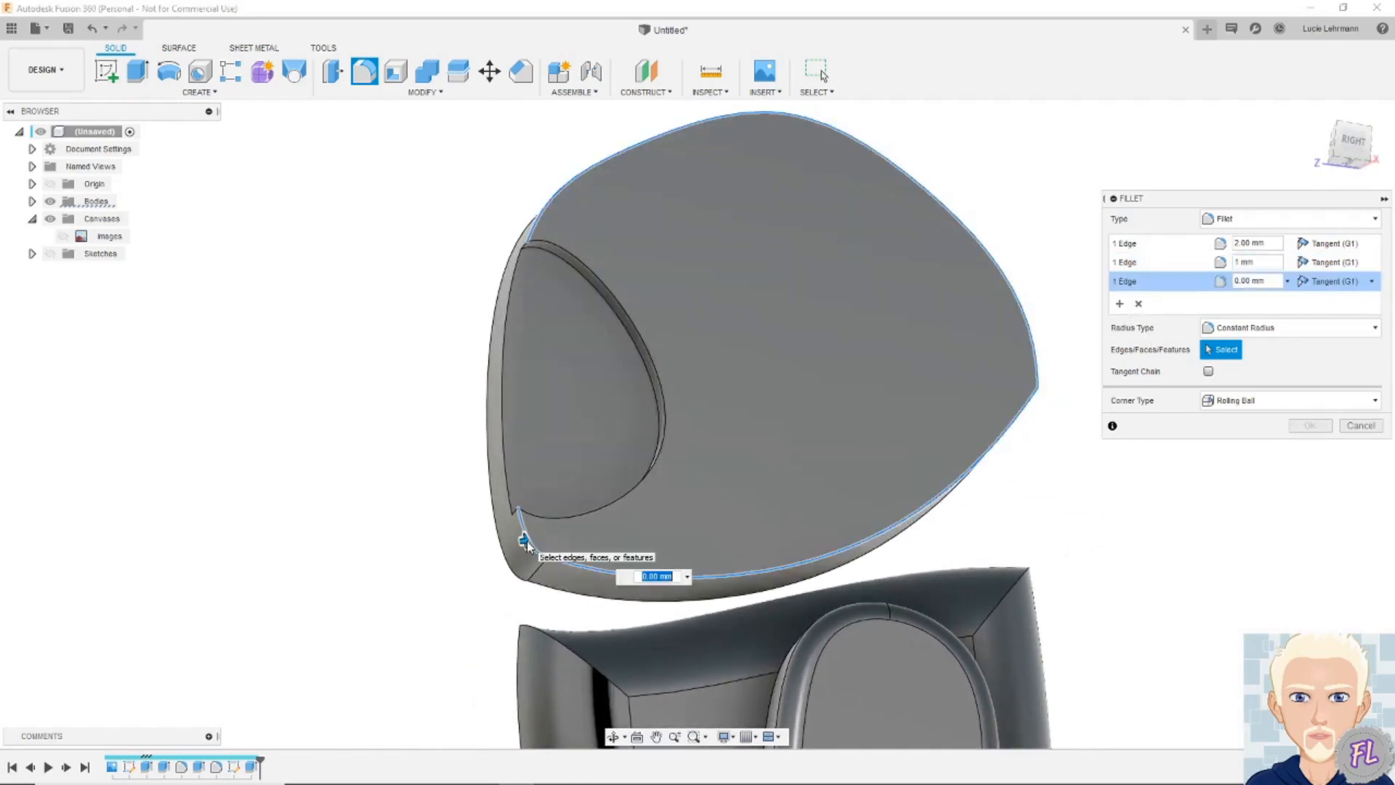
pyautogui.click(582, 525)
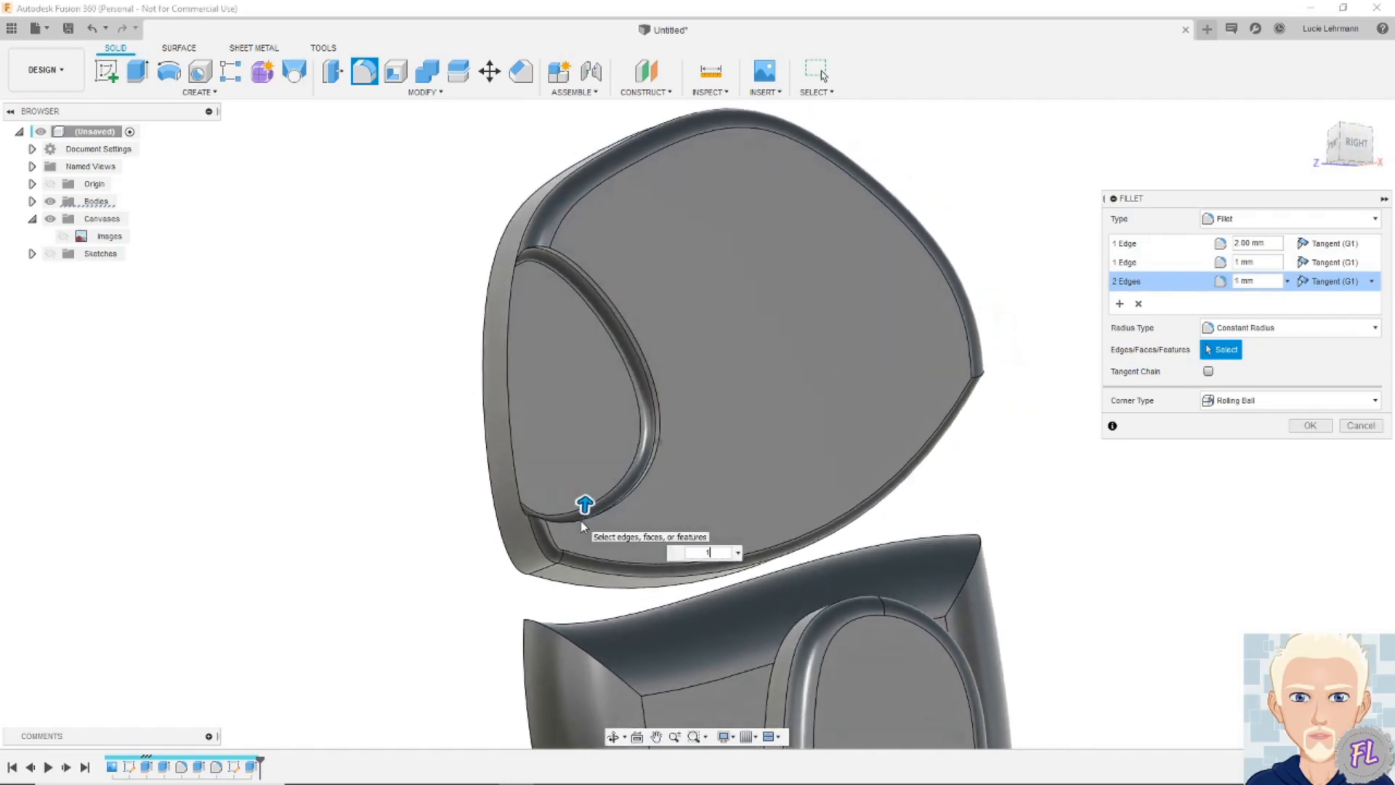
# Add a fourth fillet set for the recessed face's front edge with a 1 mm radius and apply the fillet
pyautogui.click(1118, 304)
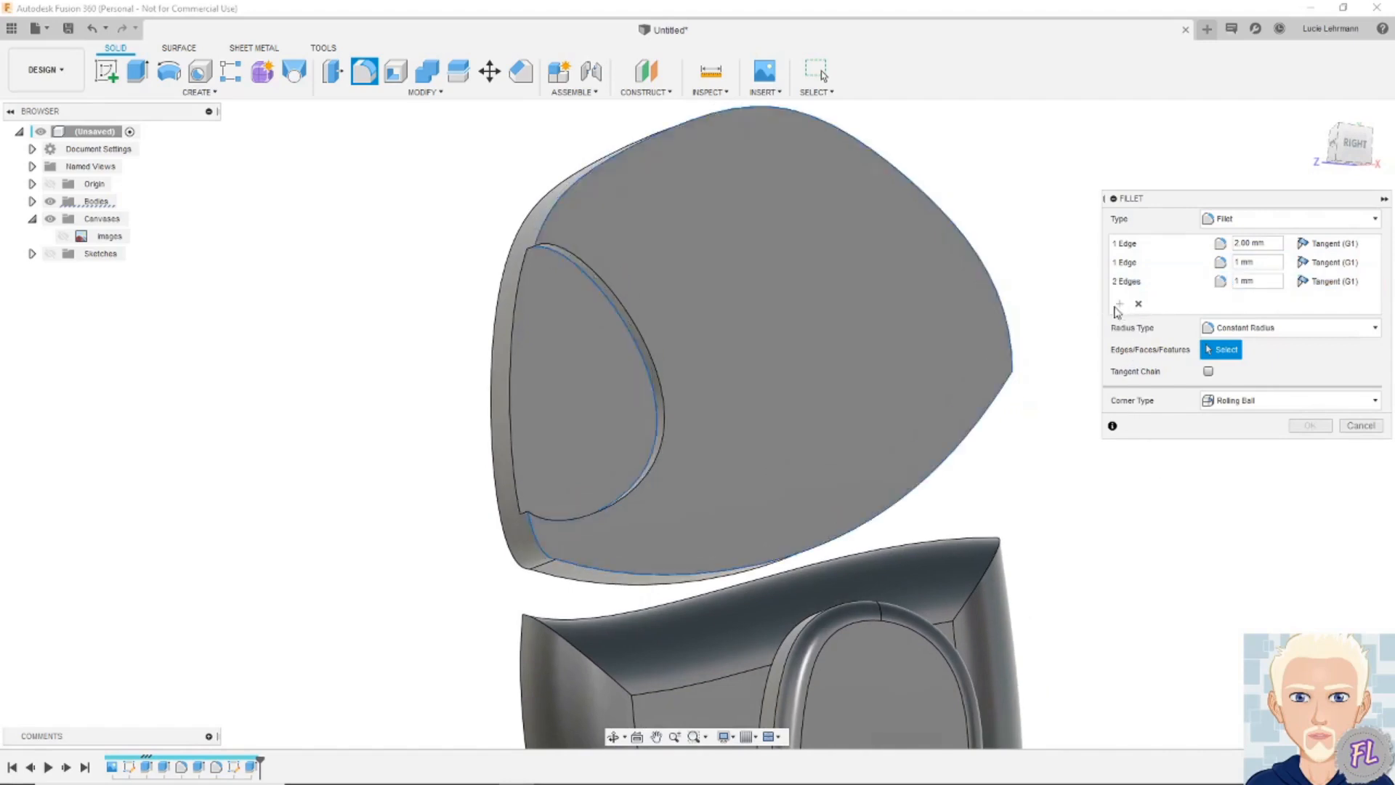
pyautogui.click(510, 399)
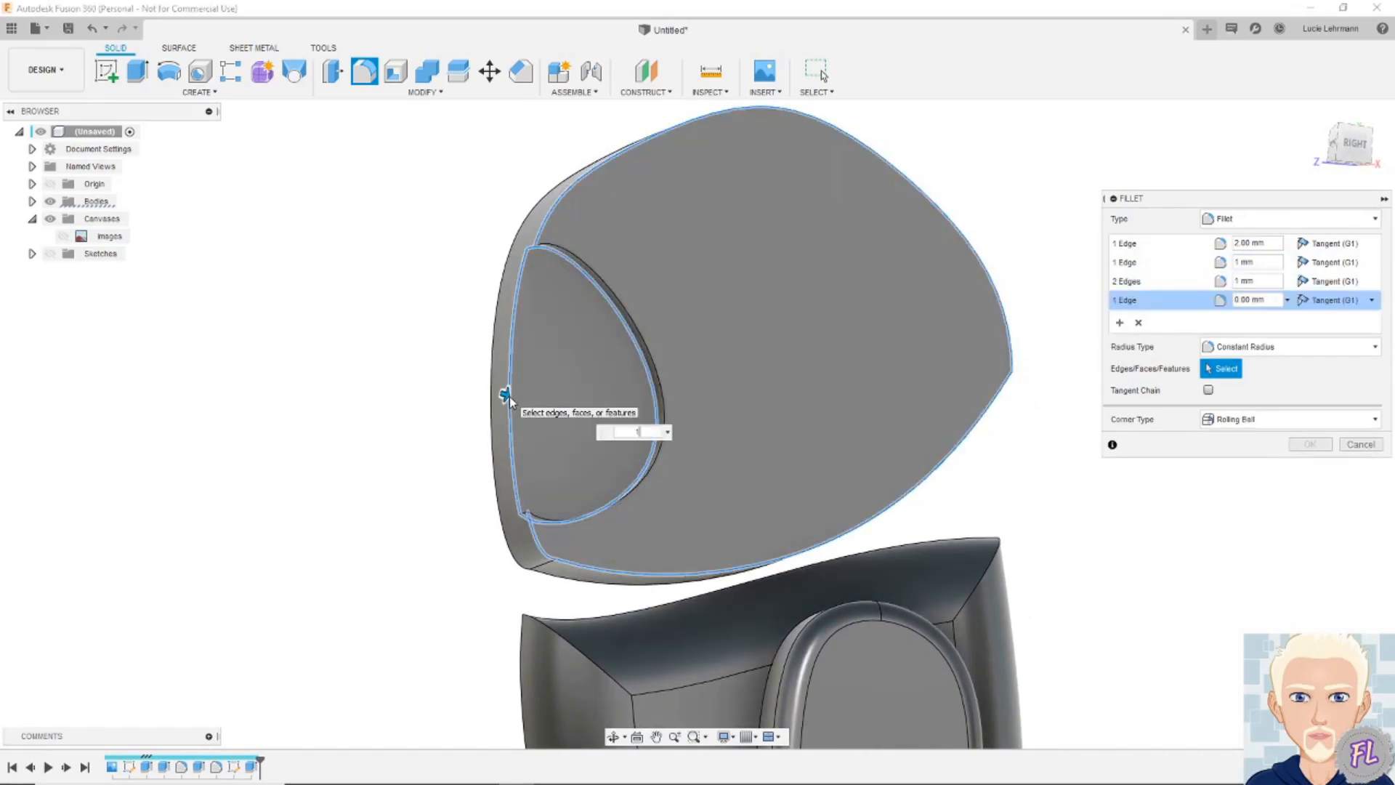
pyautogui.write('1')
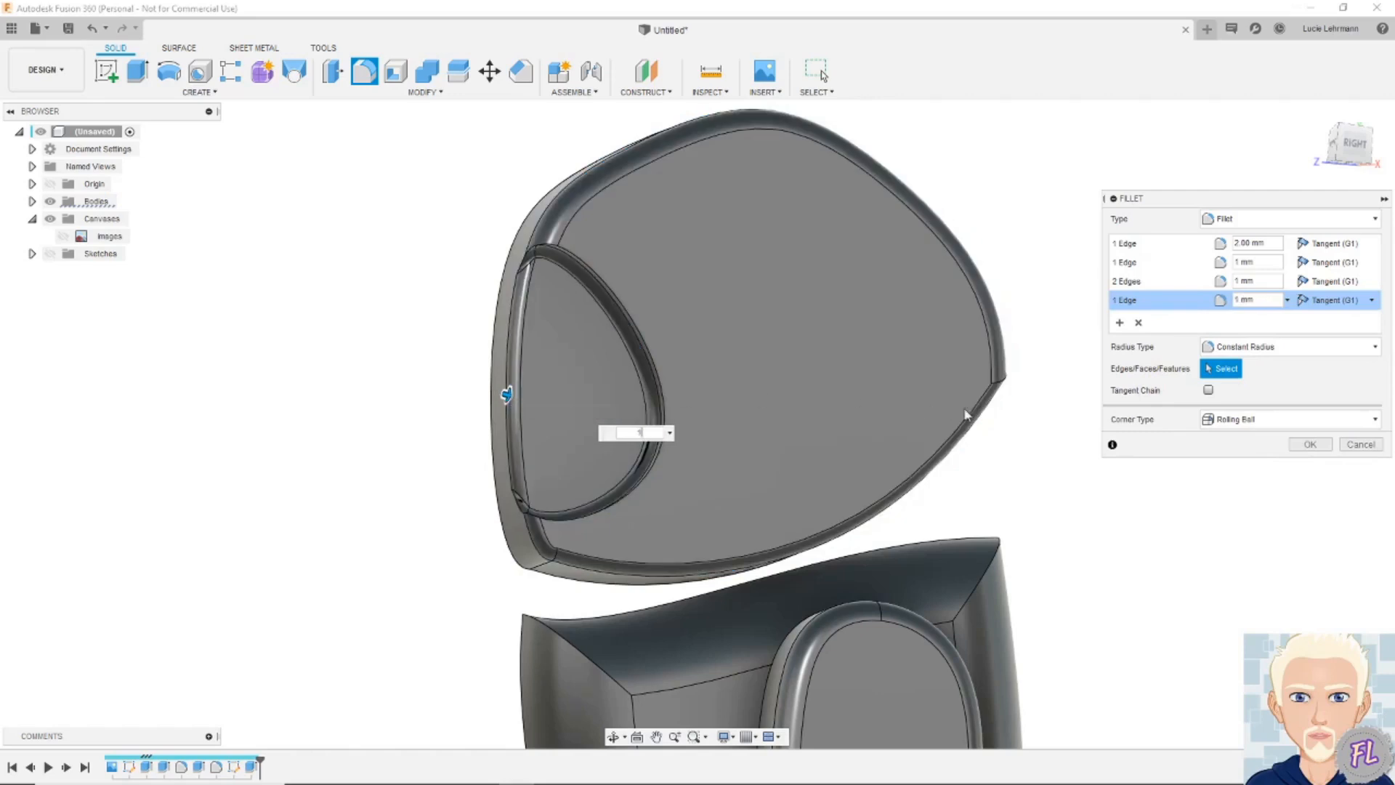
pyautogui.click(1310, 445)
pyautogui.scroll(-5, 1246, 477)
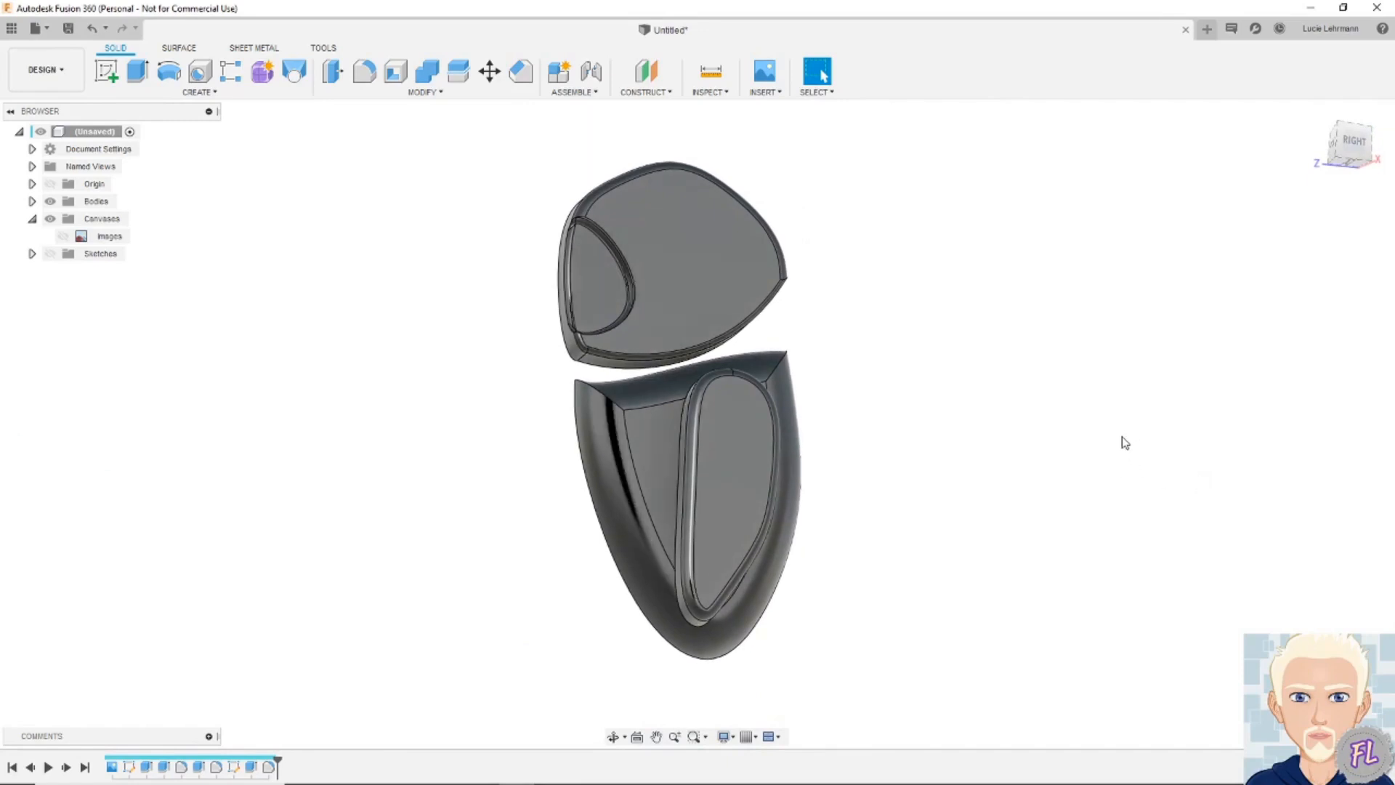
# Create a new empty design and switch to the online image-to-SVG converter page in Chrome
pyautogui.click(1206, 29)
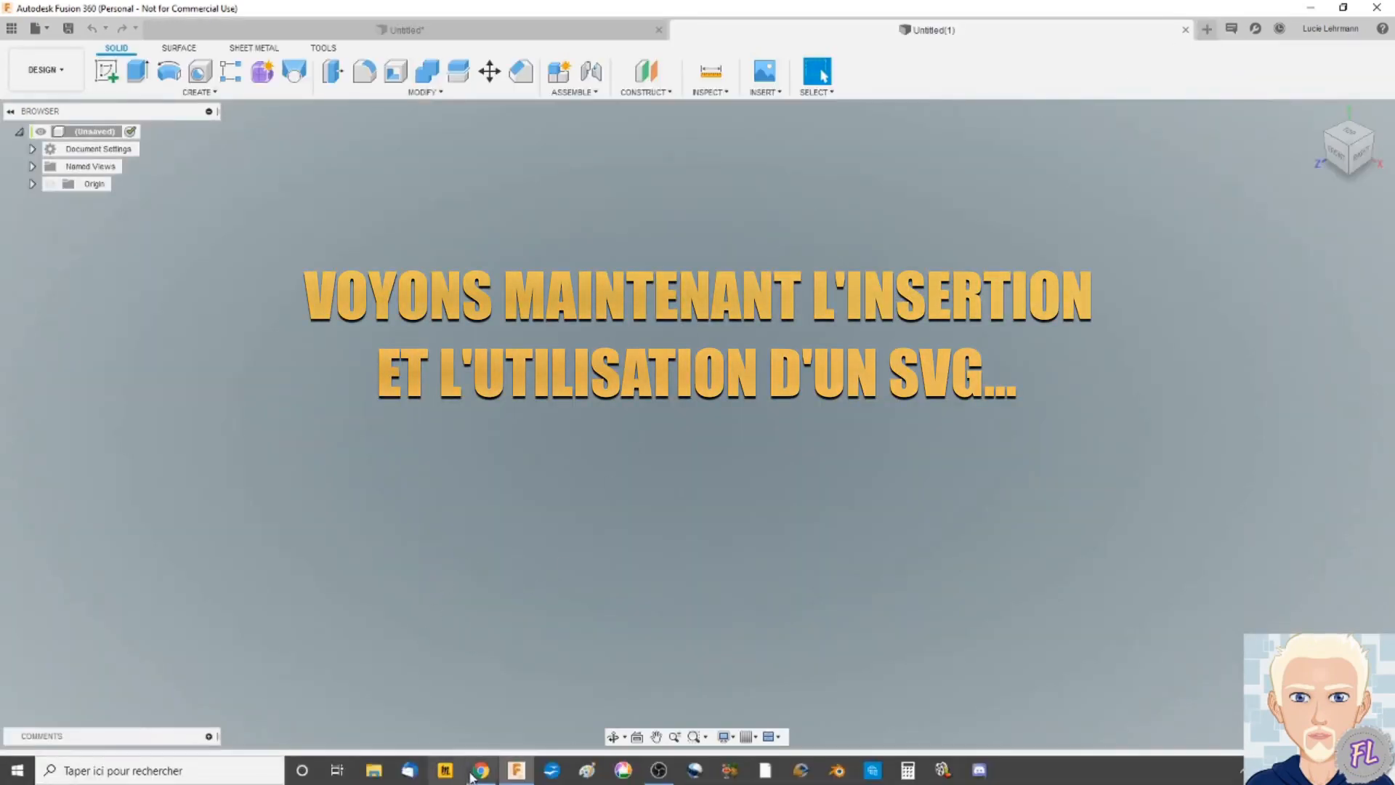
pyautogui.click(480, 771)
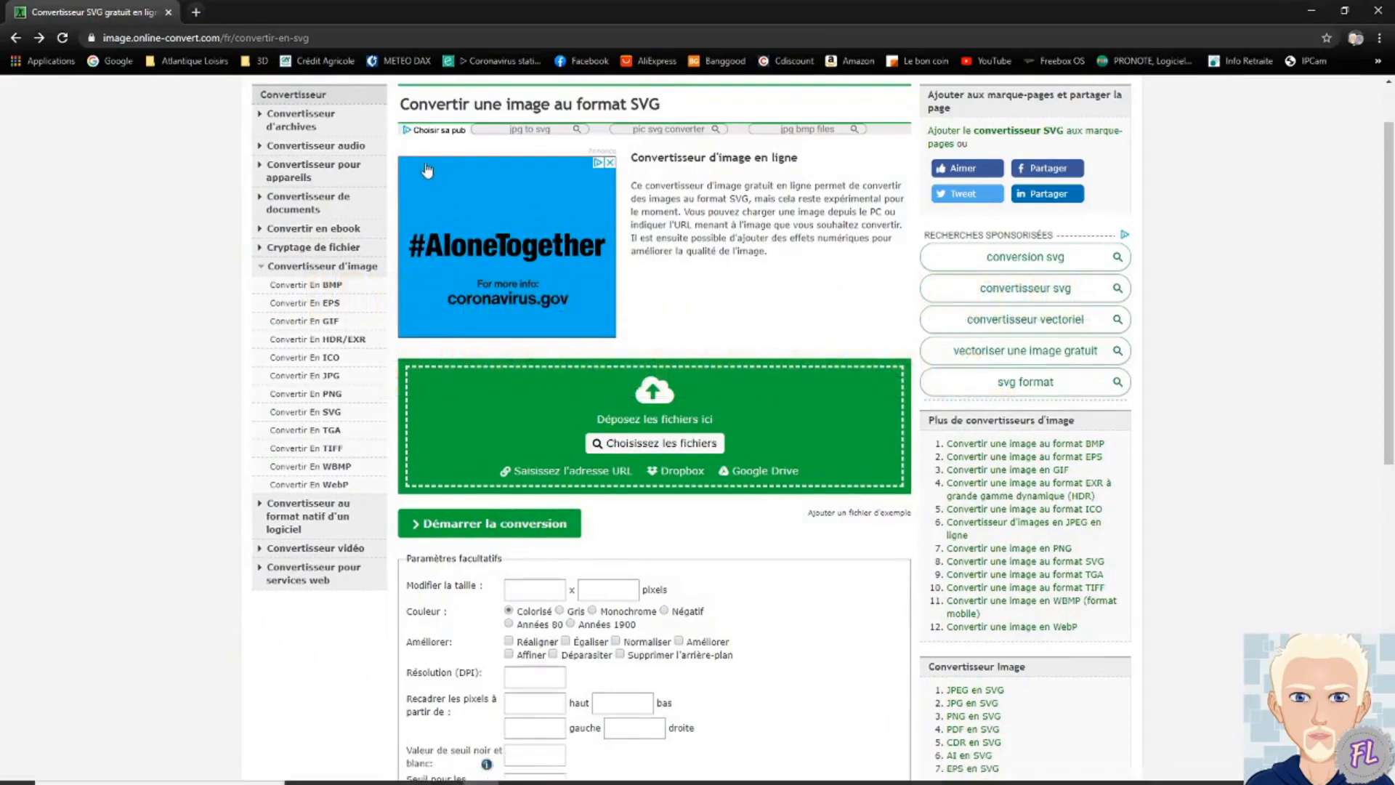
pyautogui.moveTo(400, 104); pyautogui.dragTo(651, 104)
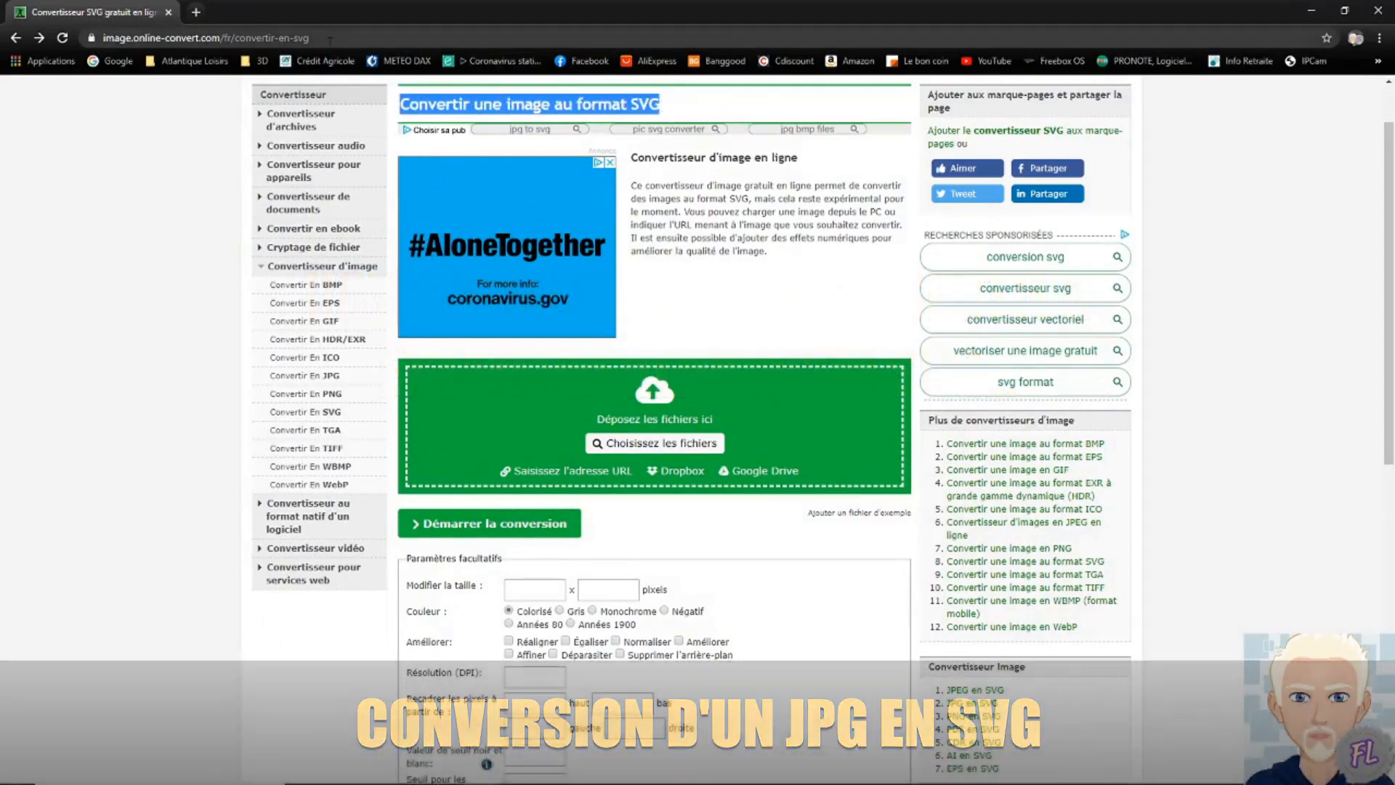
pyautogui.moveTo(309, 38); pyautogui.dragTo(126, 38)
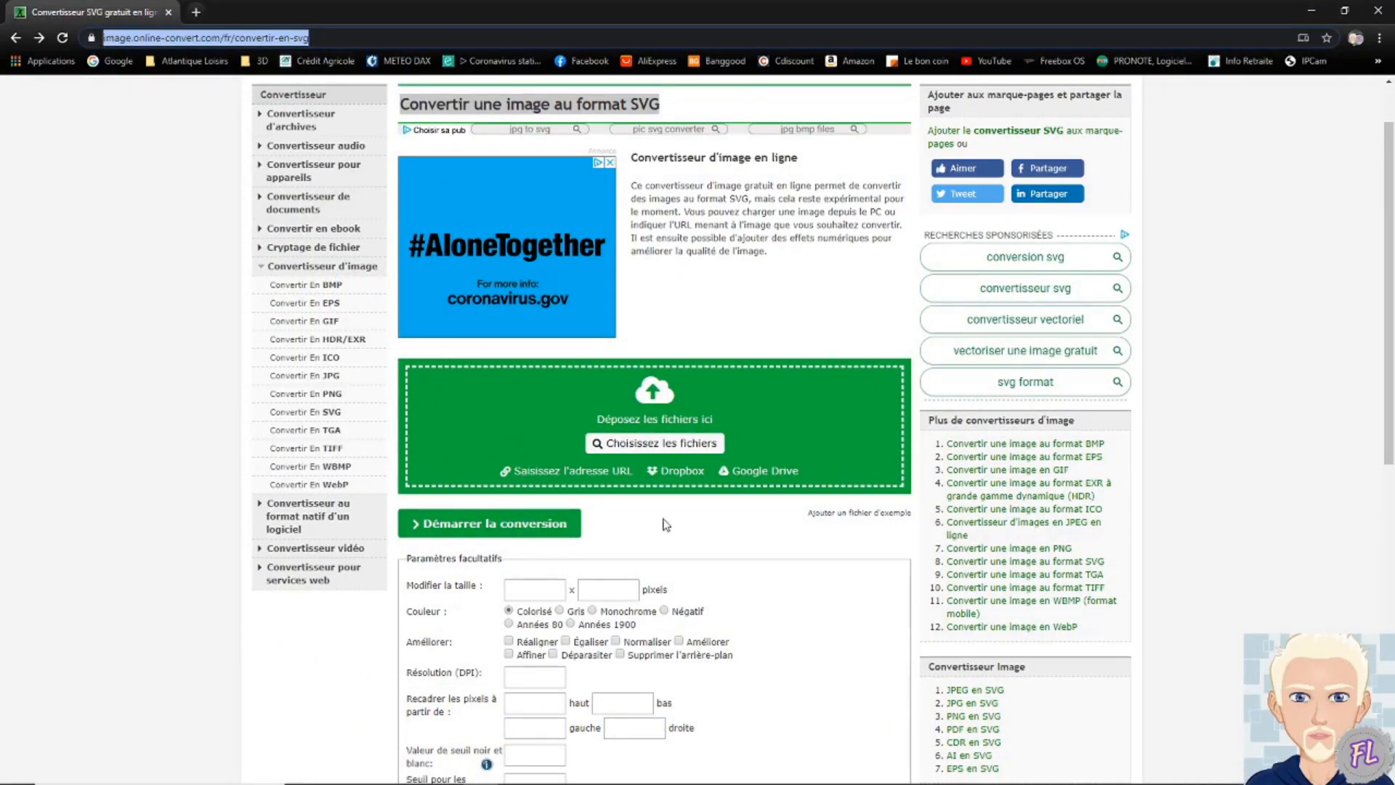
# Upload Tete de mort.png from the desktop to the converter, review the optional parameters, and convert the image to SVG
pyautogui.click(645, 446)
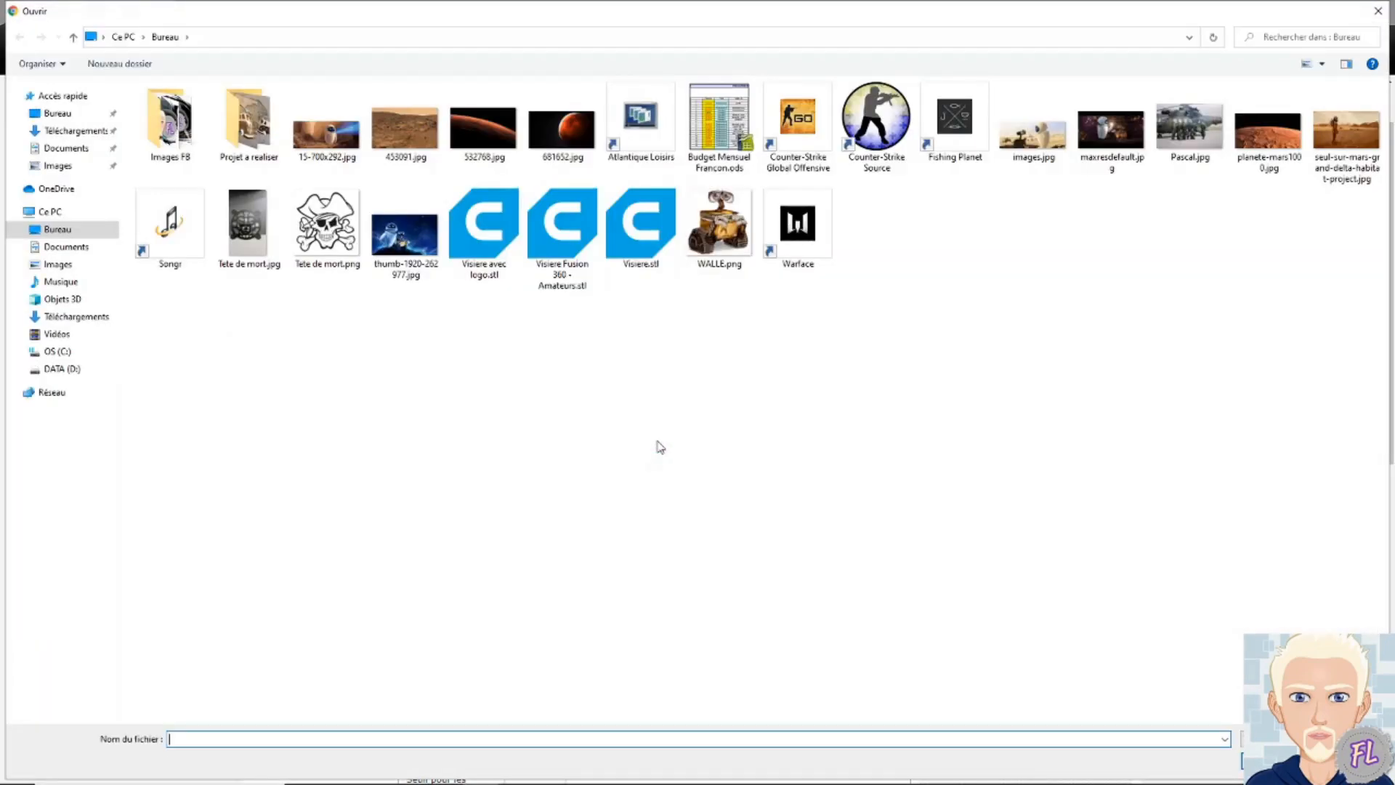
pyautogui.doubleClick(327, 227)
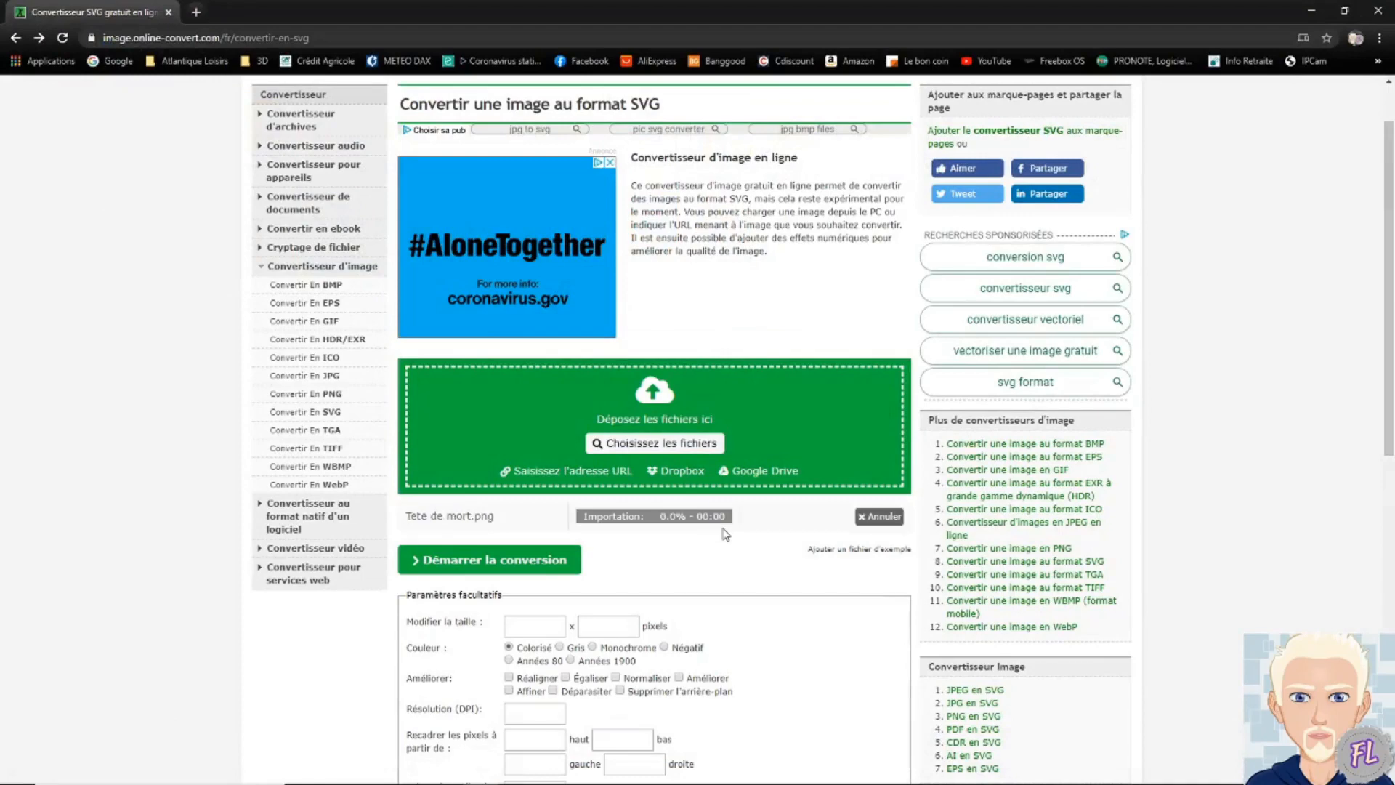
pyautogui.scroll(-5, 724, 535)
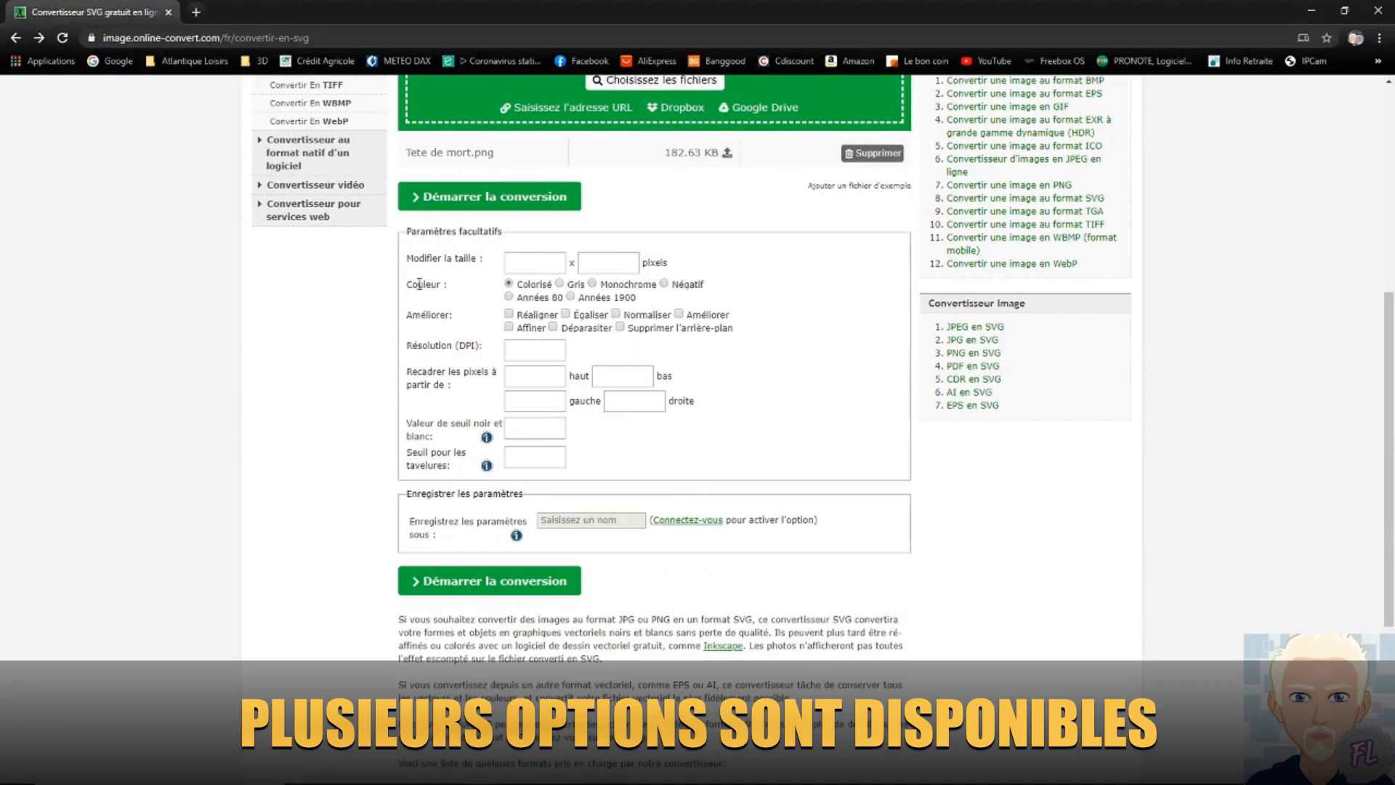
pyautogui.doubleClick(427, 316)
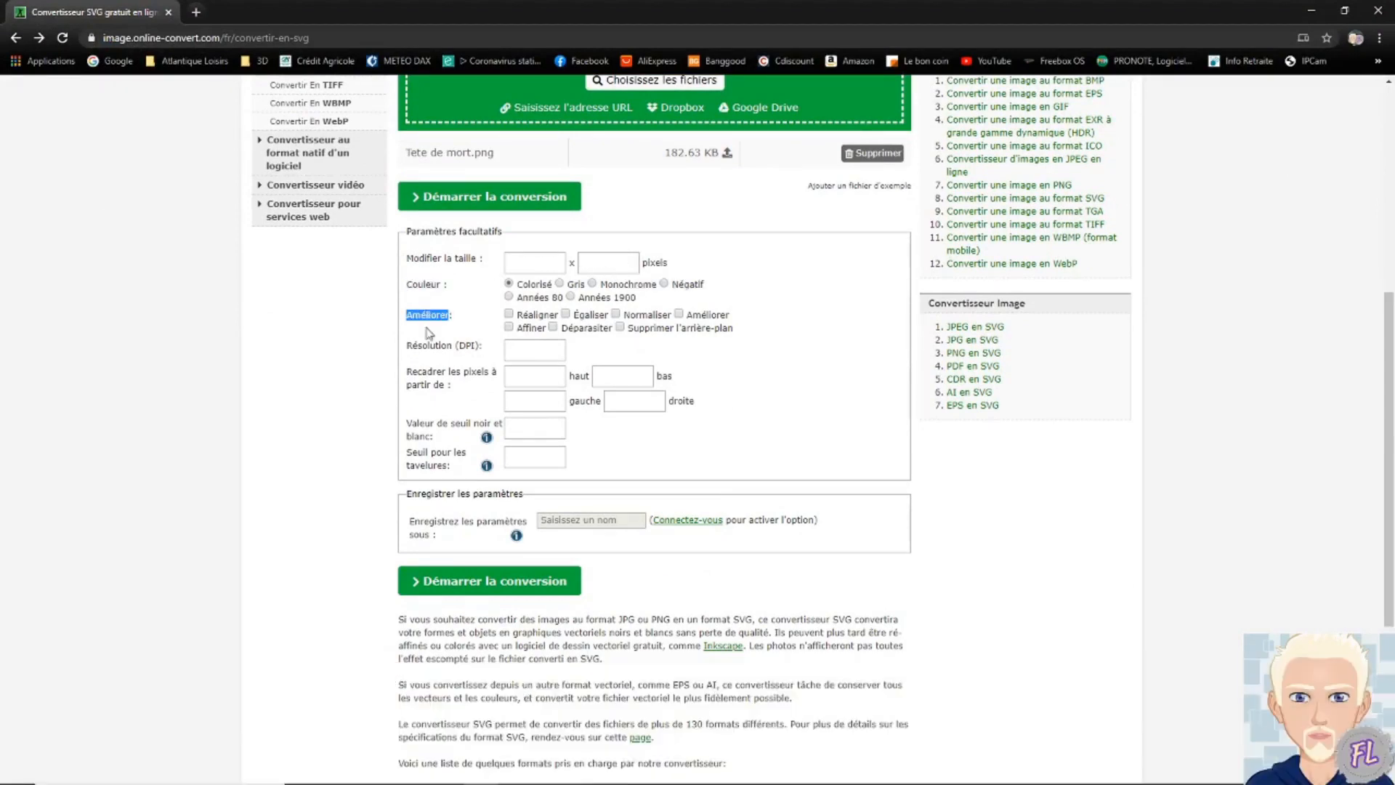
pyautogui.doubleClick(428, 345)
pyautogui.doubleClick(429, 371)
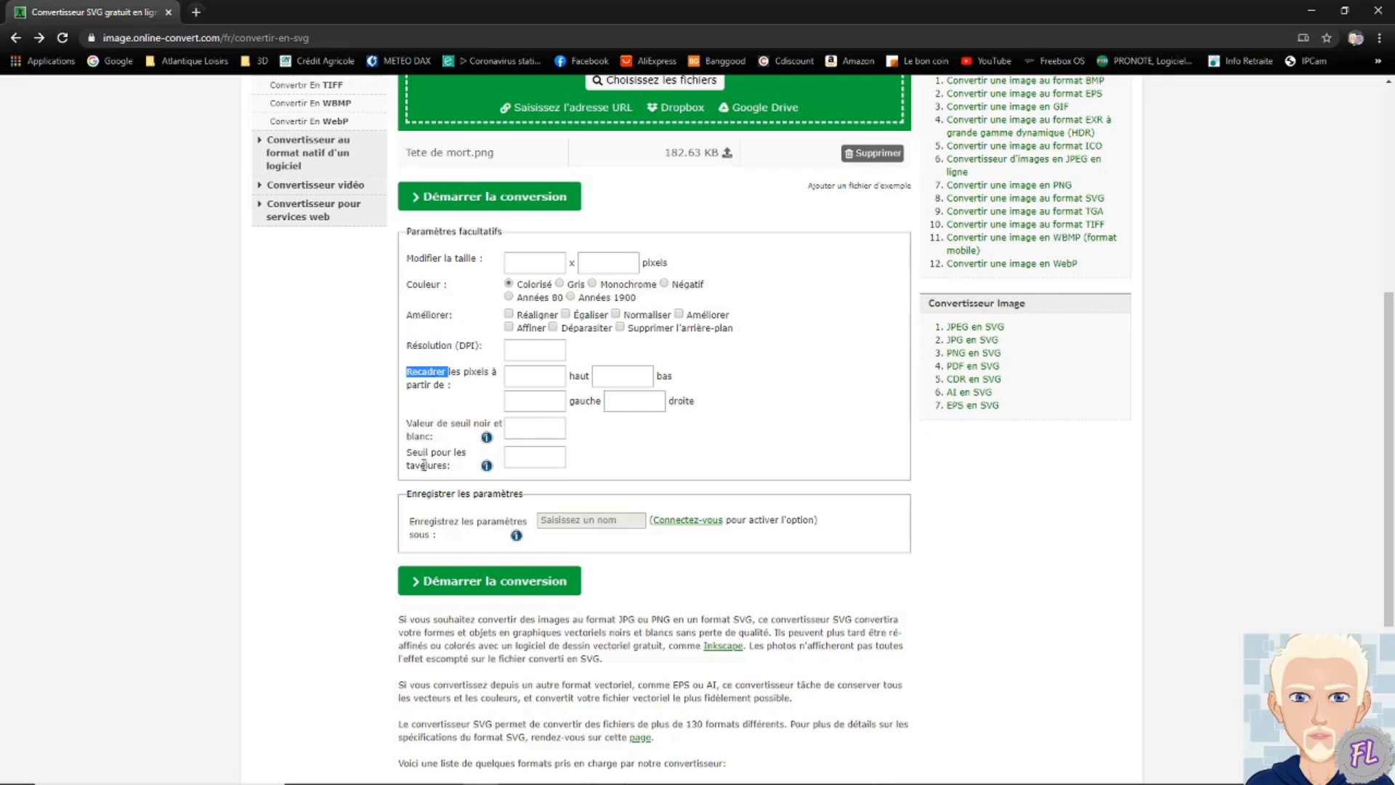
pyautogui.scroll(3, 718, 468)
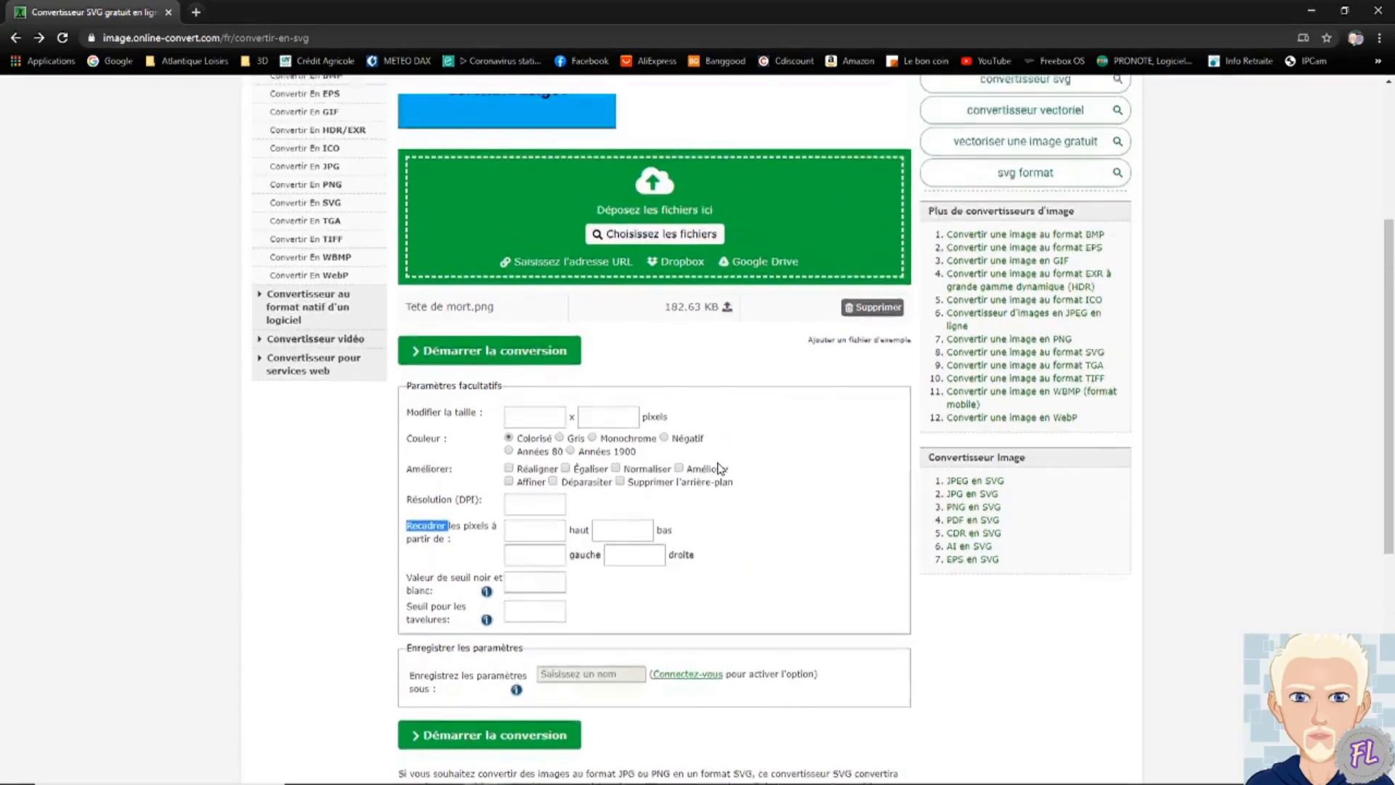
pyautogui.click(517, 420)
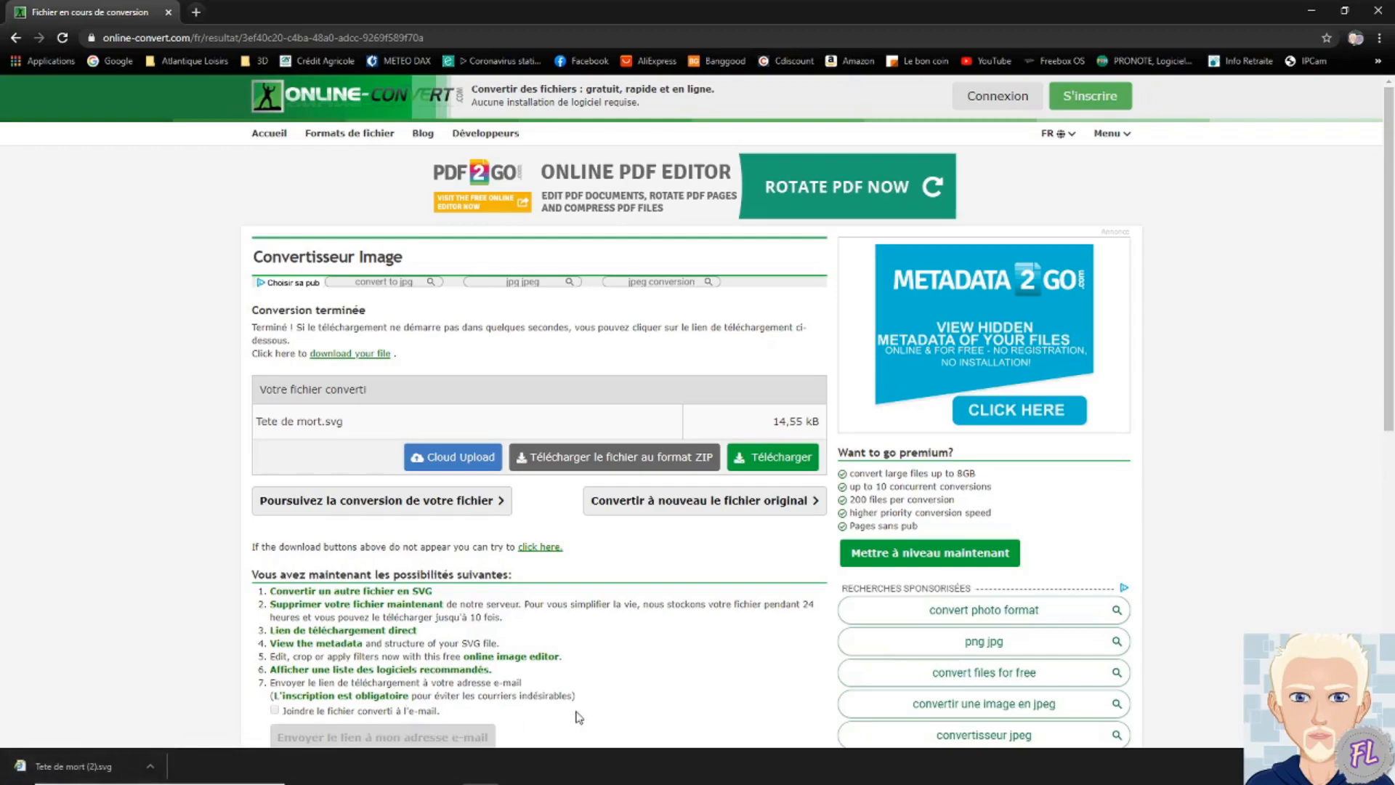
# Switch to Fusion 360 and start inserting an SVG on the vertical YZ origin plane
pyautogui.click(518, 773)
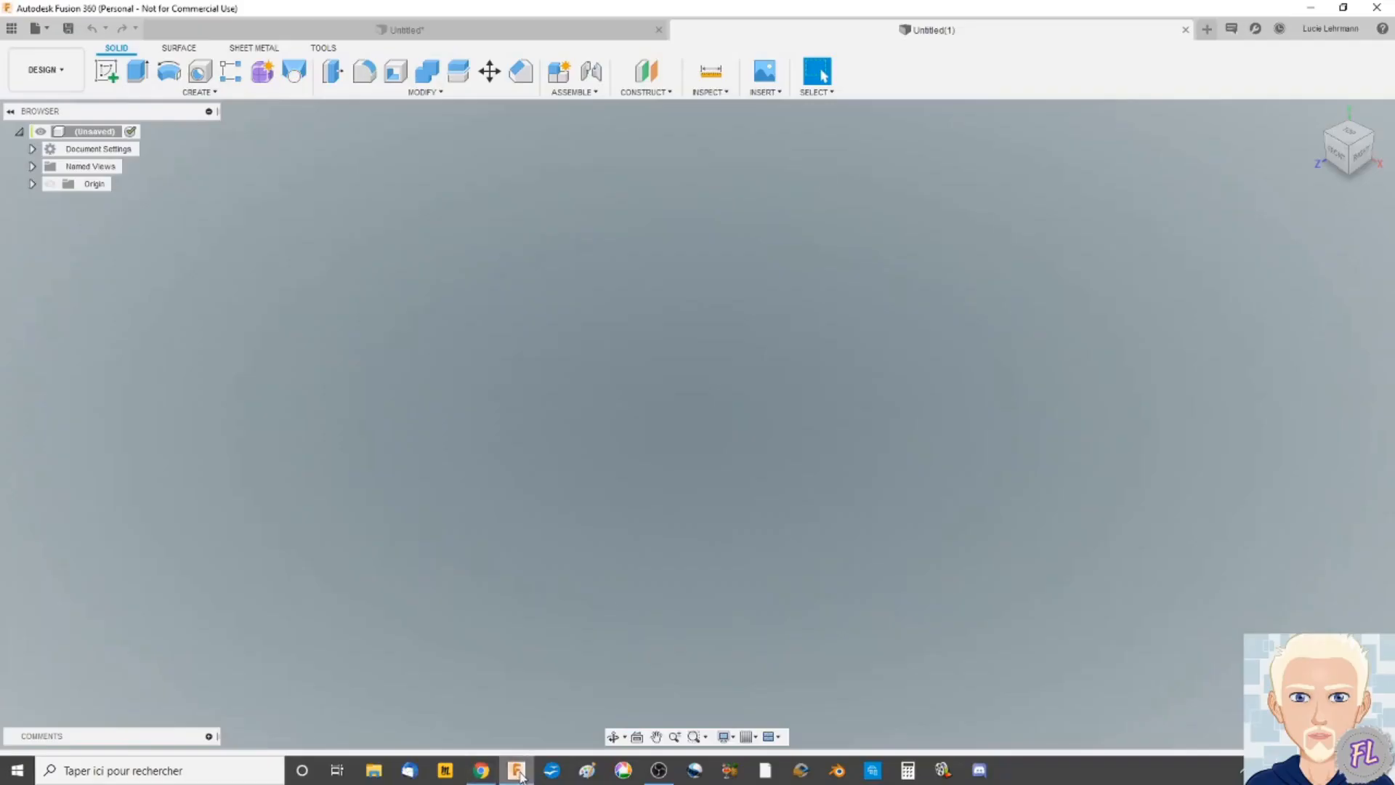
pyautogui.click(769, 94)
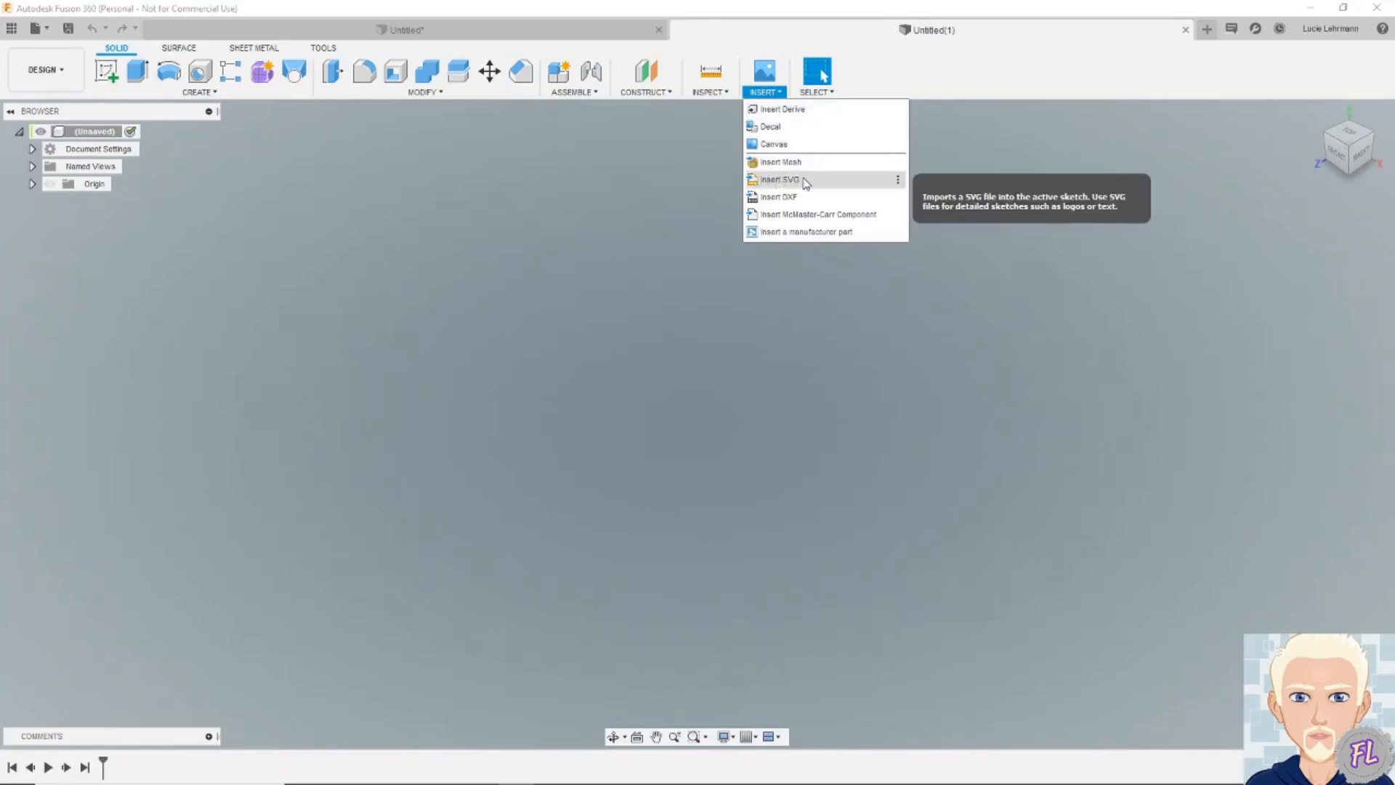
pyautogui.click(781, 179)
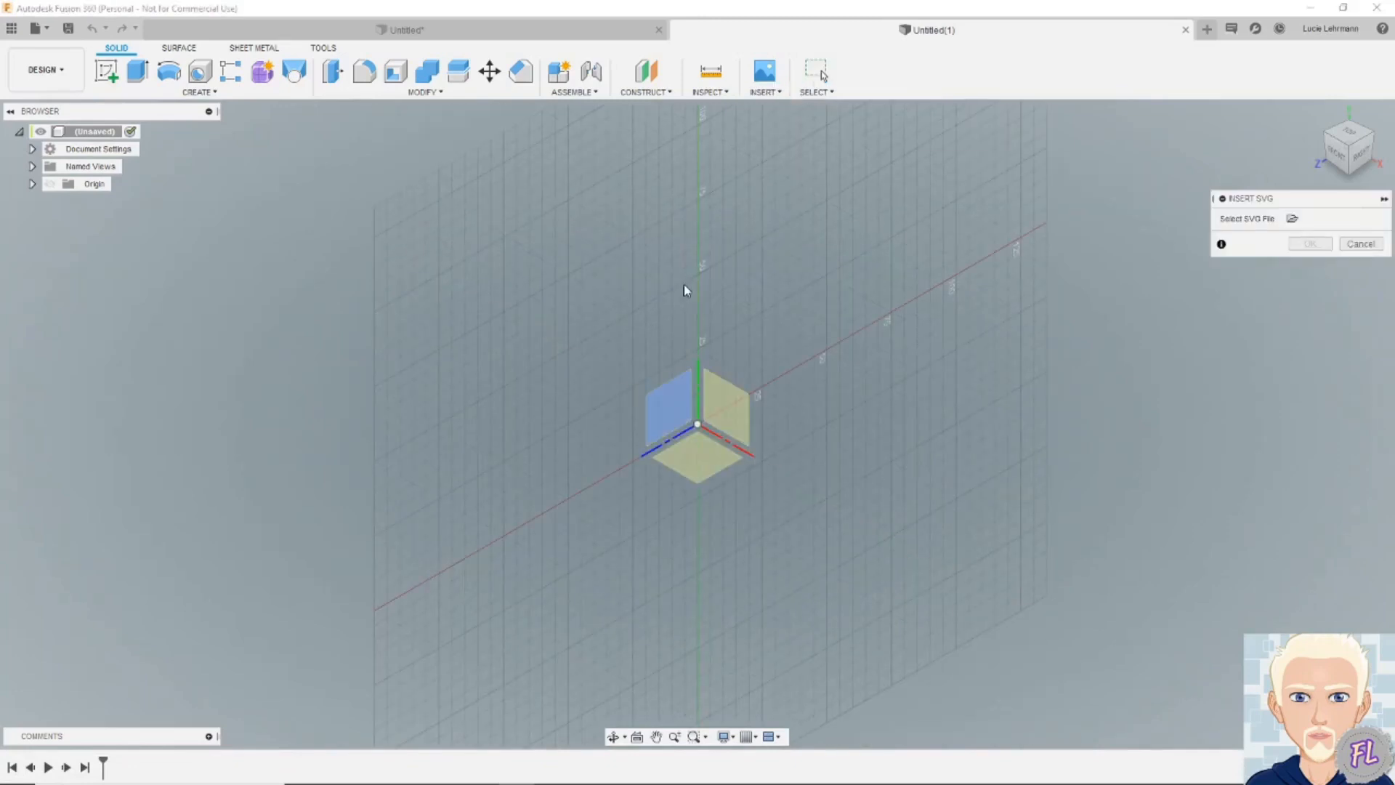
pyautogui.click(664, 400)
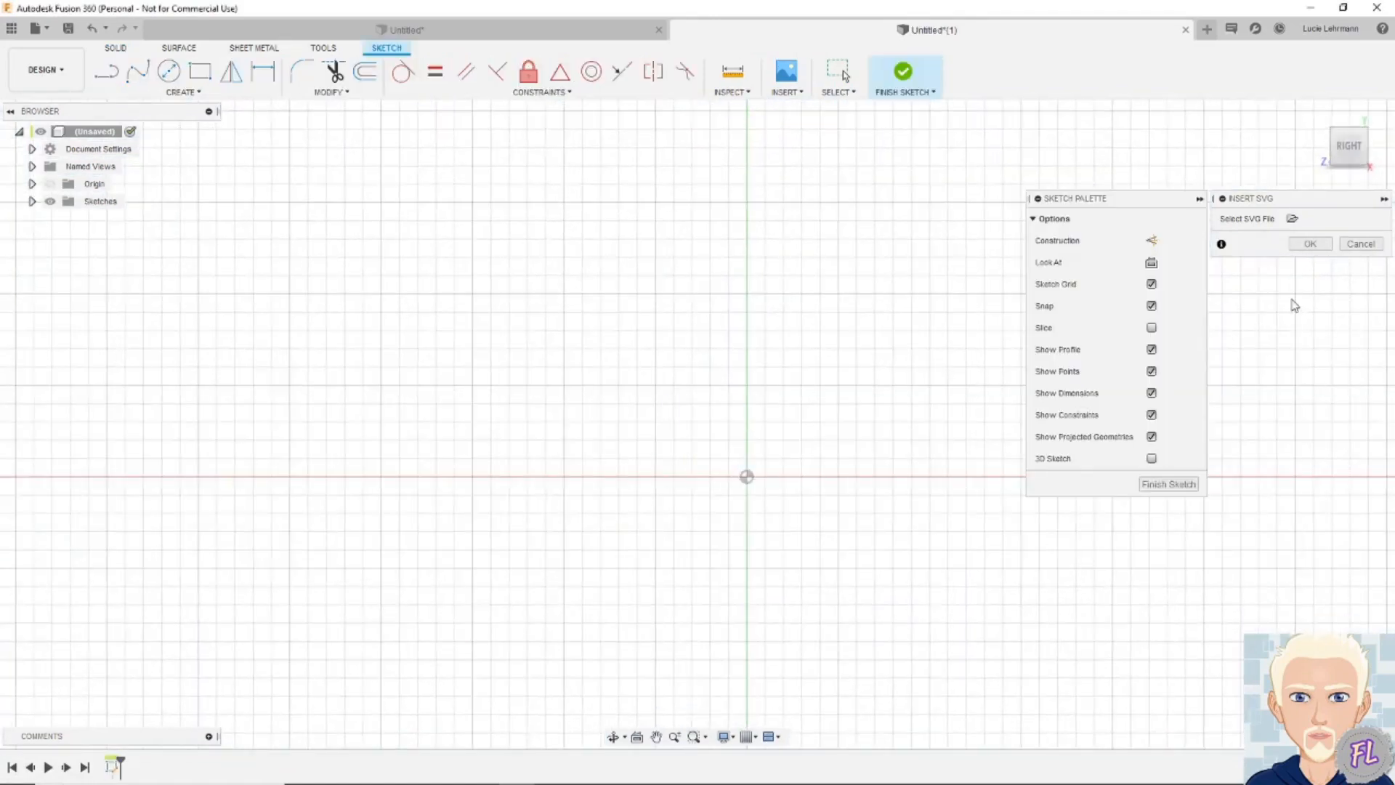
# Load Tete de mort (2).svg from the Téléchargements folder as the SVG to insert
pyautogui.click(1293, 219)
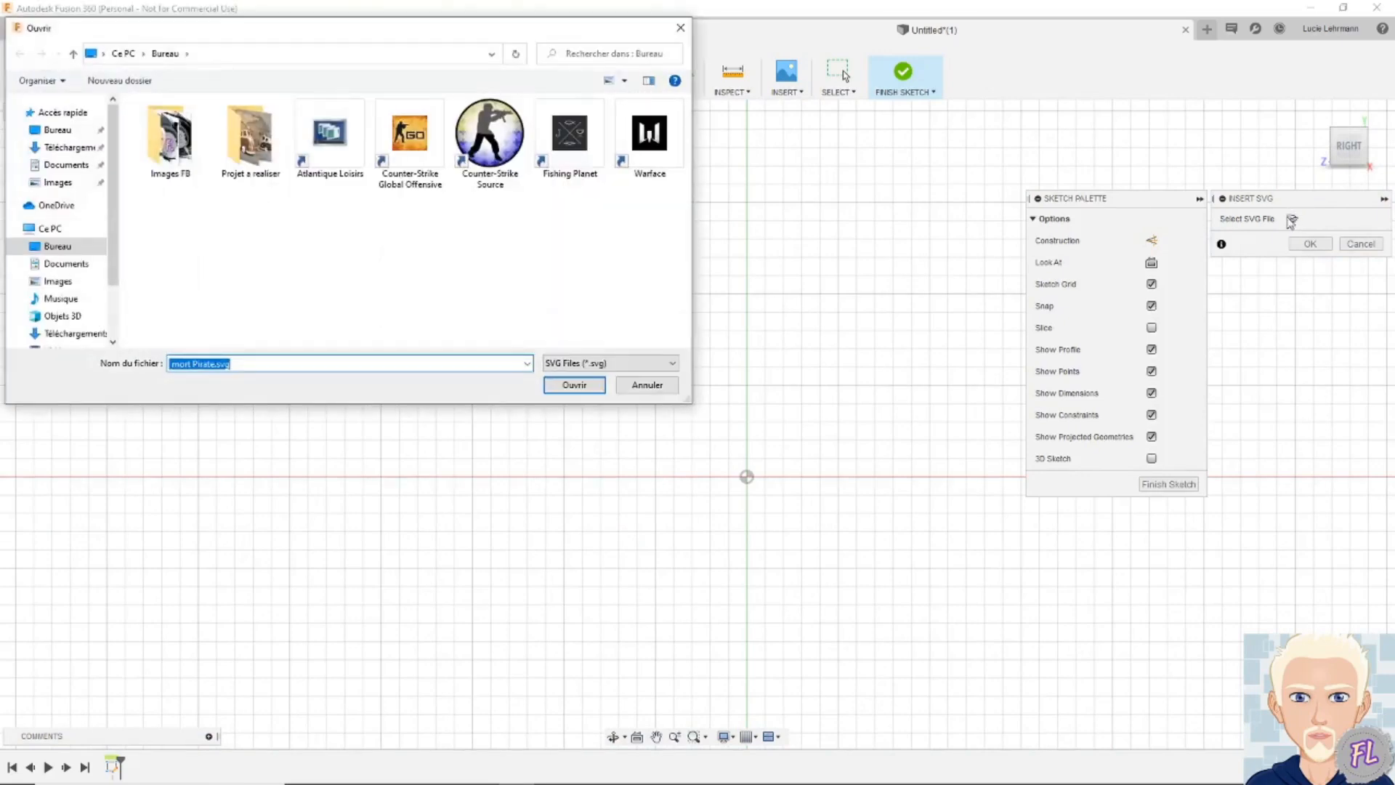
pyautogui.click(79, 334)
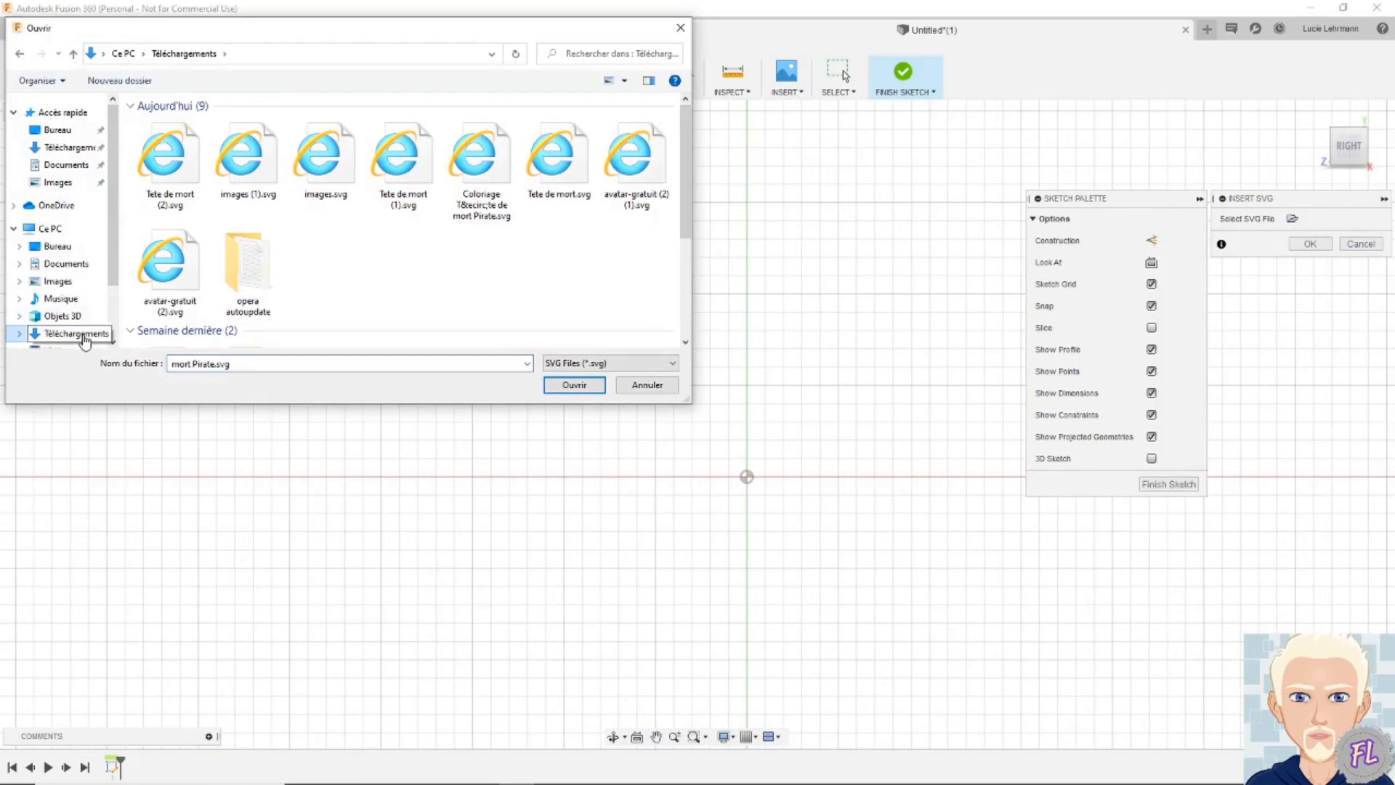
pyautogui.click(172, 168)
pyautogui.doubleClick(170, 168)
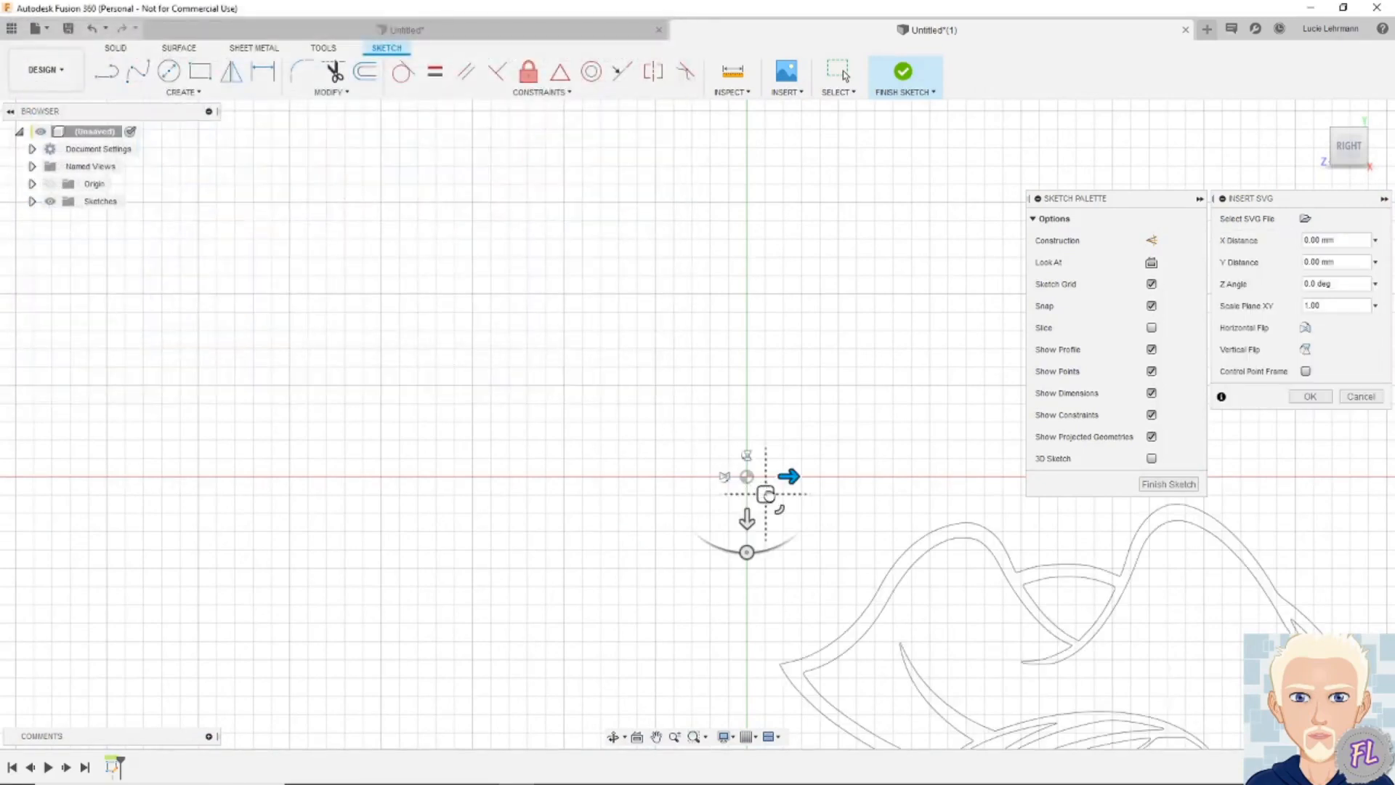
# Move the skull SVG to about X -92 mm and Y -96.8 mm to centre it on the origin, and finish the sketch
pyautogui.moveTo(766, 494); pyautogui.dragTo(431, 142)
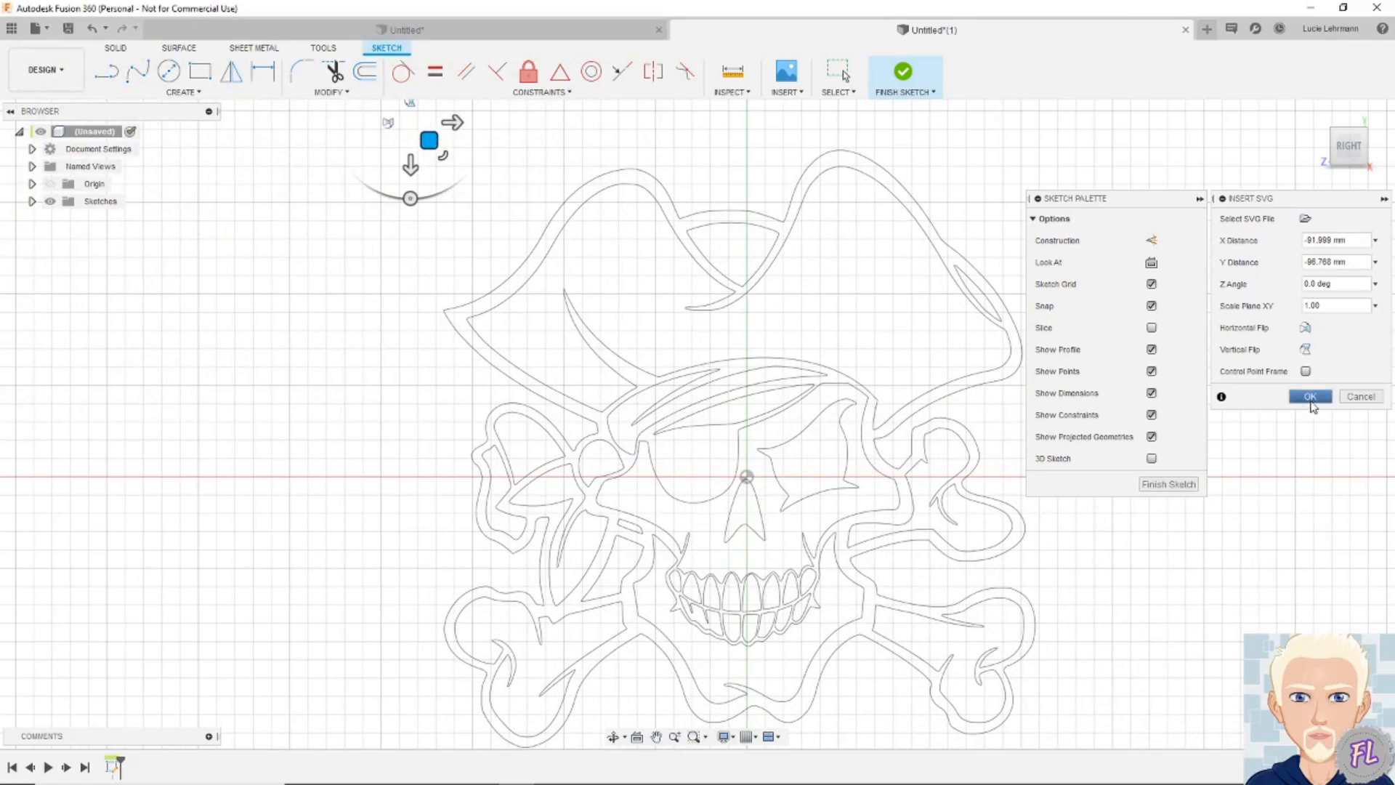
pyautogui.click(1310, 396)
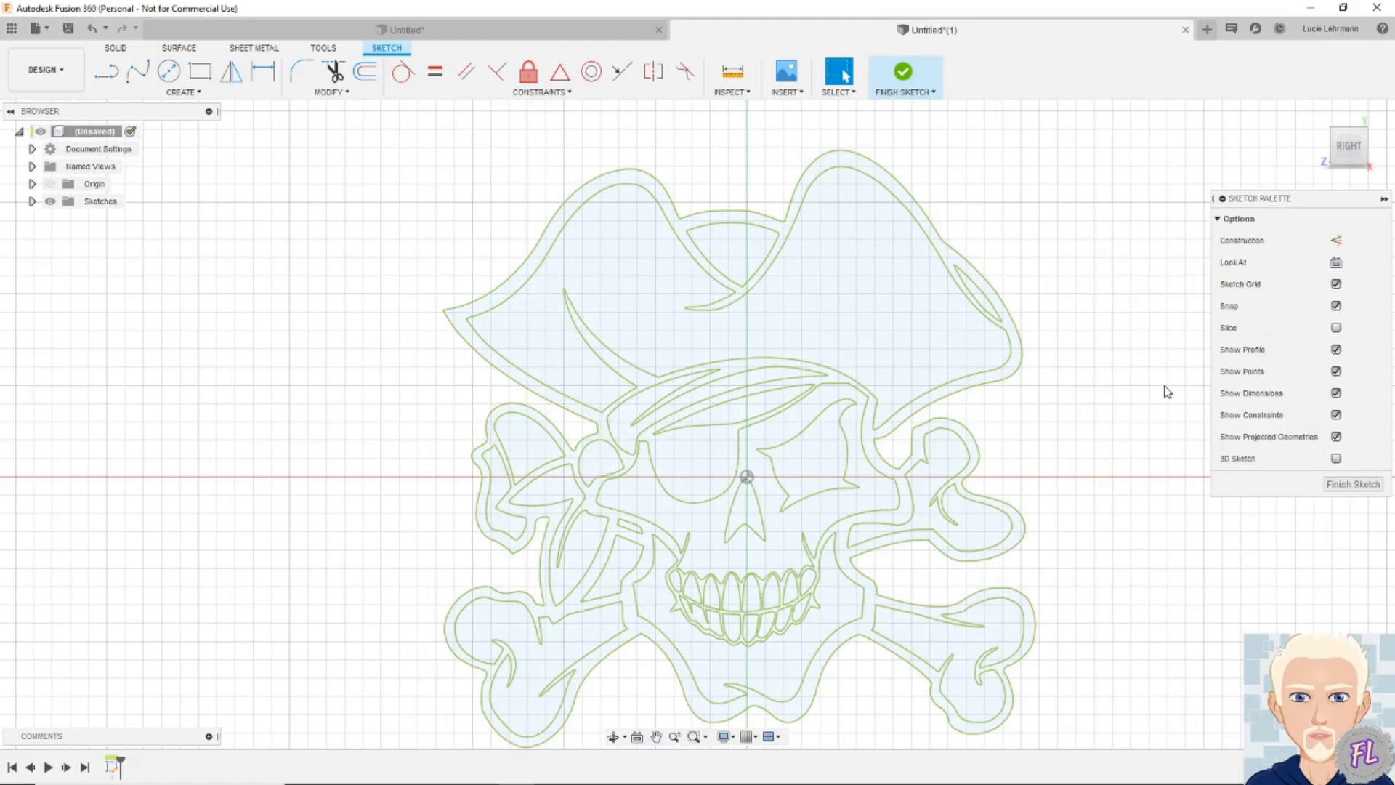
pyautogui.click(905, 73)
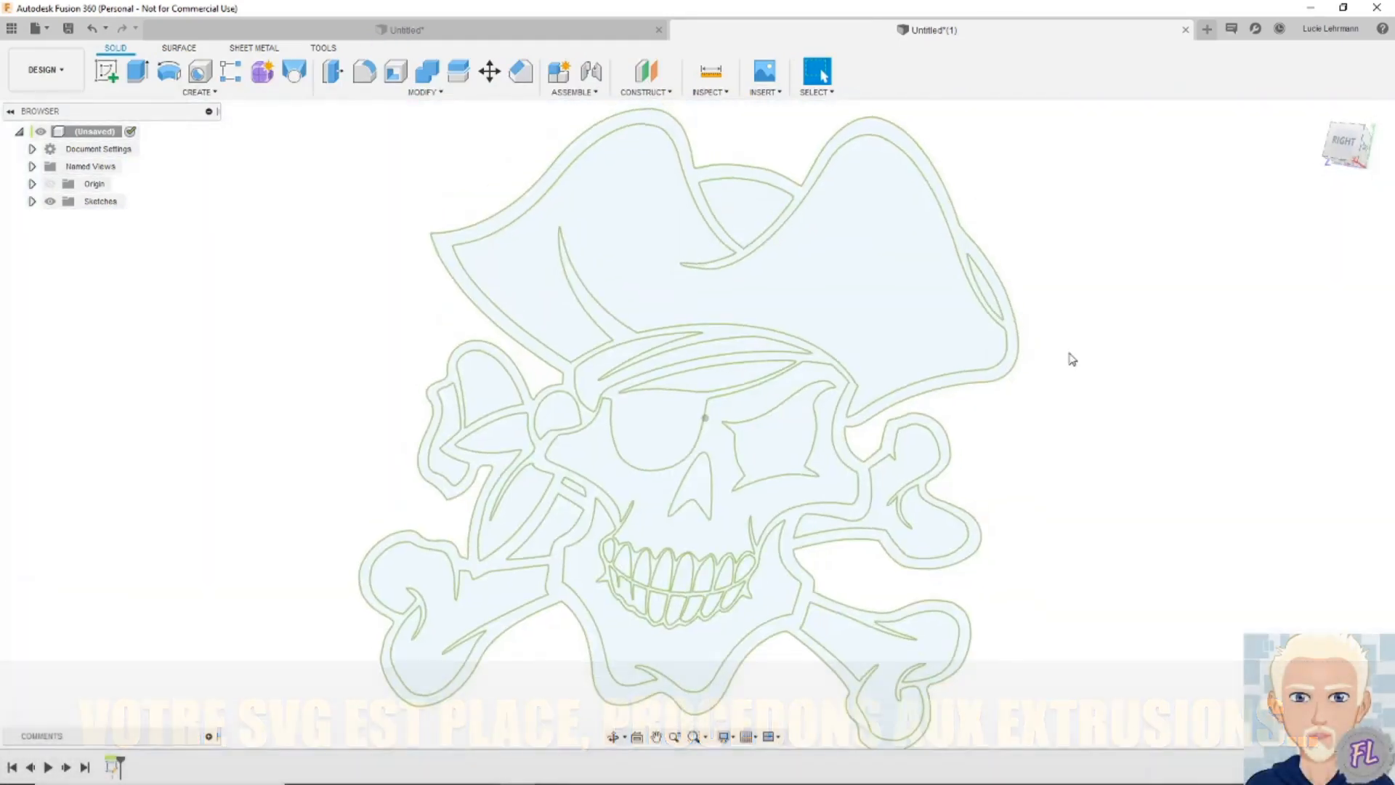
# Extrude the skull's connected outline profile, including the eye patch, 5 mm as a new body
pyautogui.moveTo(1072, 359)
pyautogui.keyDown('shift'); pyautogui.mouseDown(button='middle')
pyautogui.moveTo(1102, 368)
pyautogui.moveTo(1112, 339)
pyautogui.mouseUp(button='middle'); pyautogui.keyUp('shift')
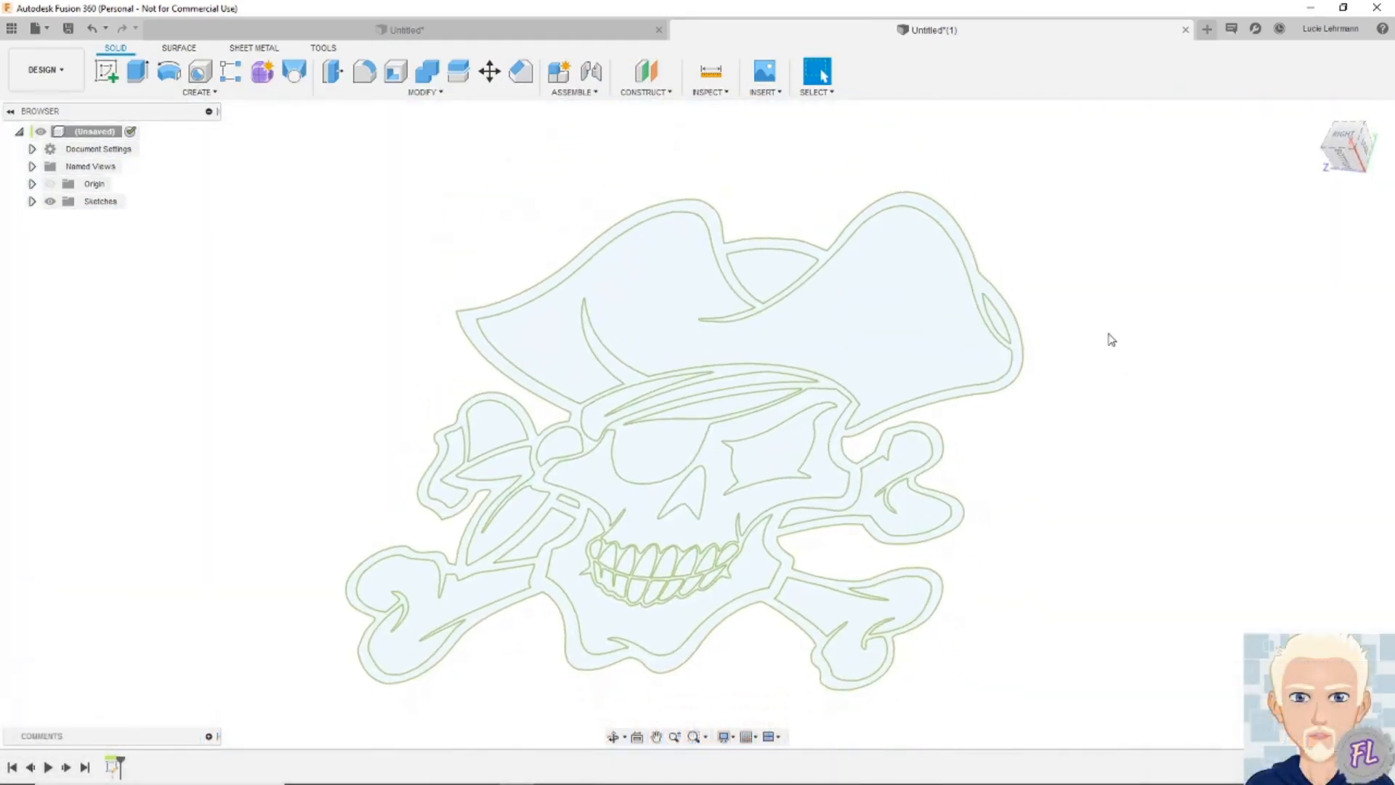
pyautogui.click(140, 78)
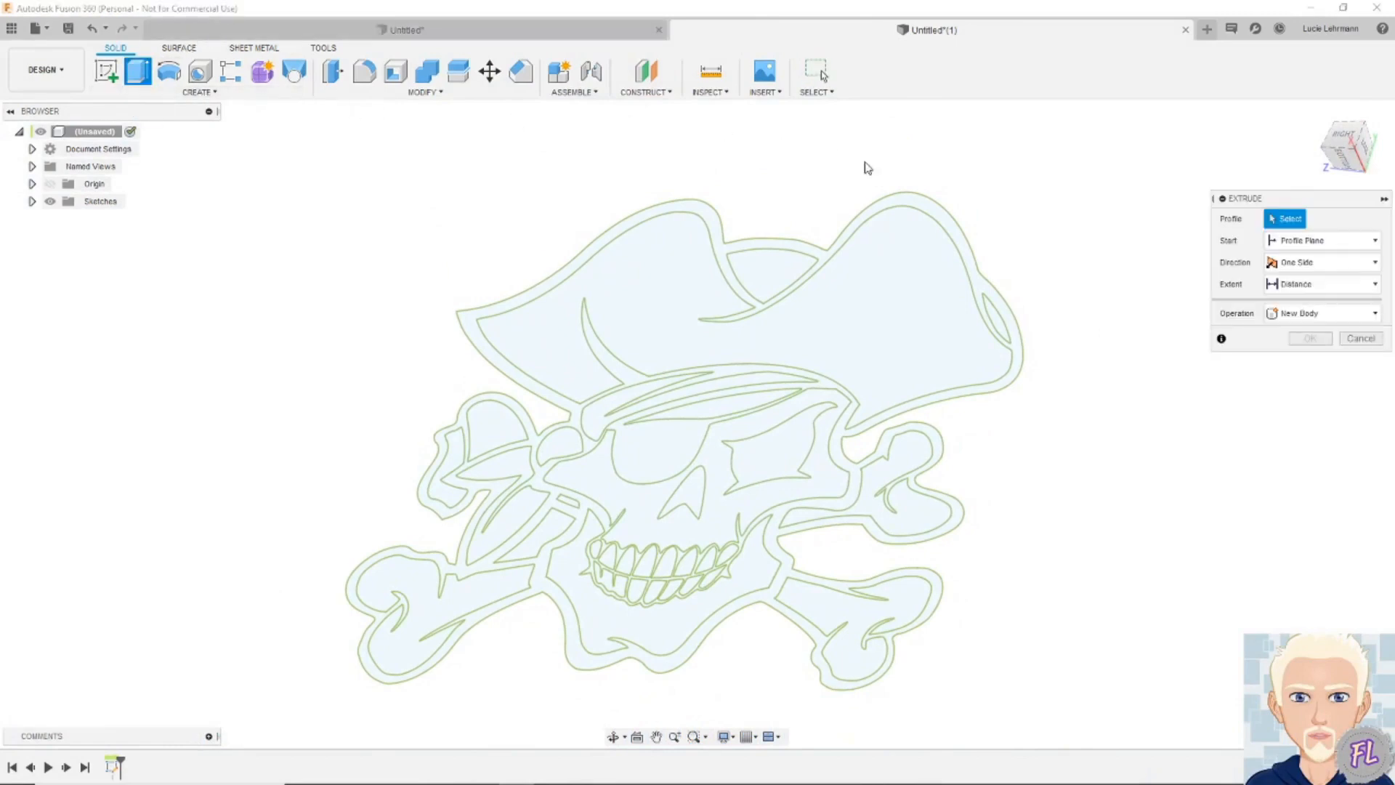
pyautogui.click(929, 215)
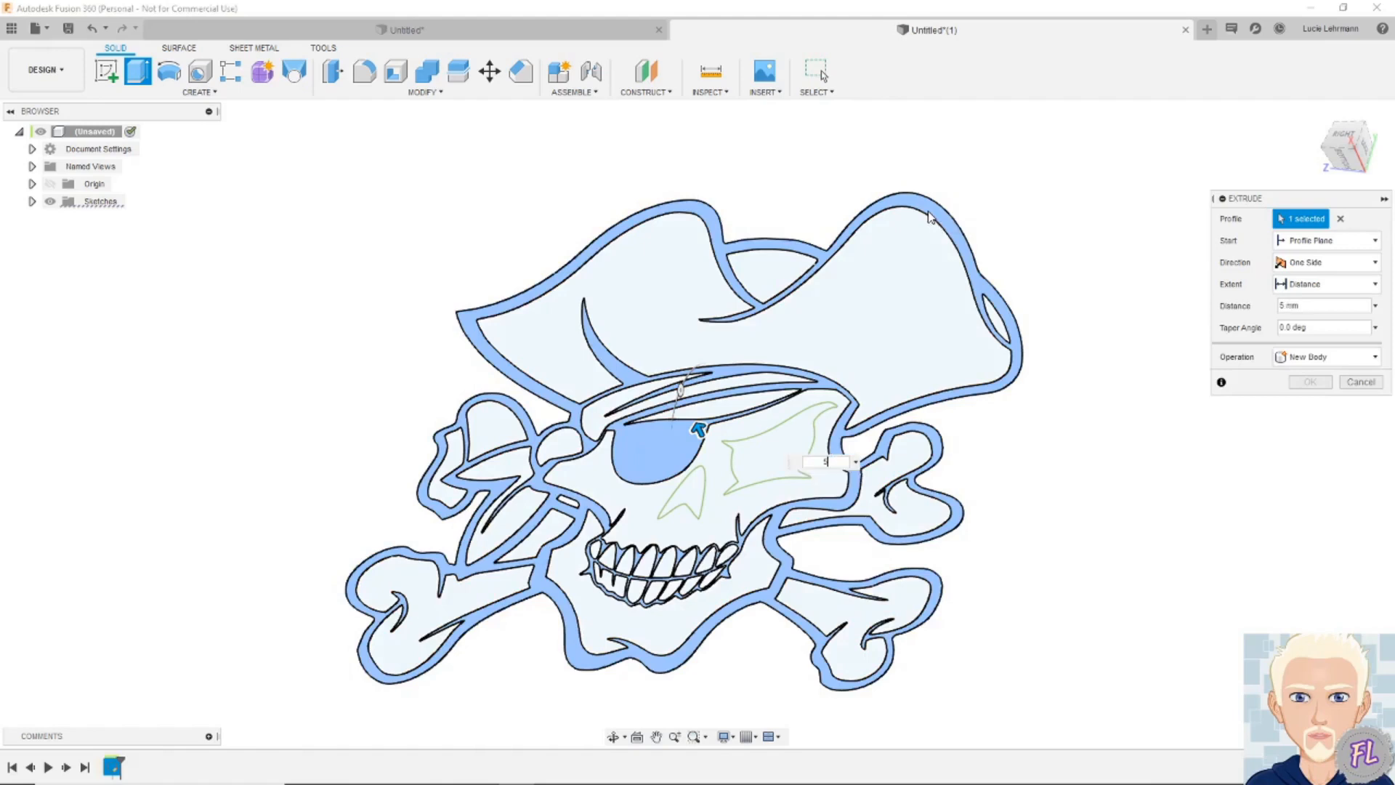
pyautogui.press('Return')
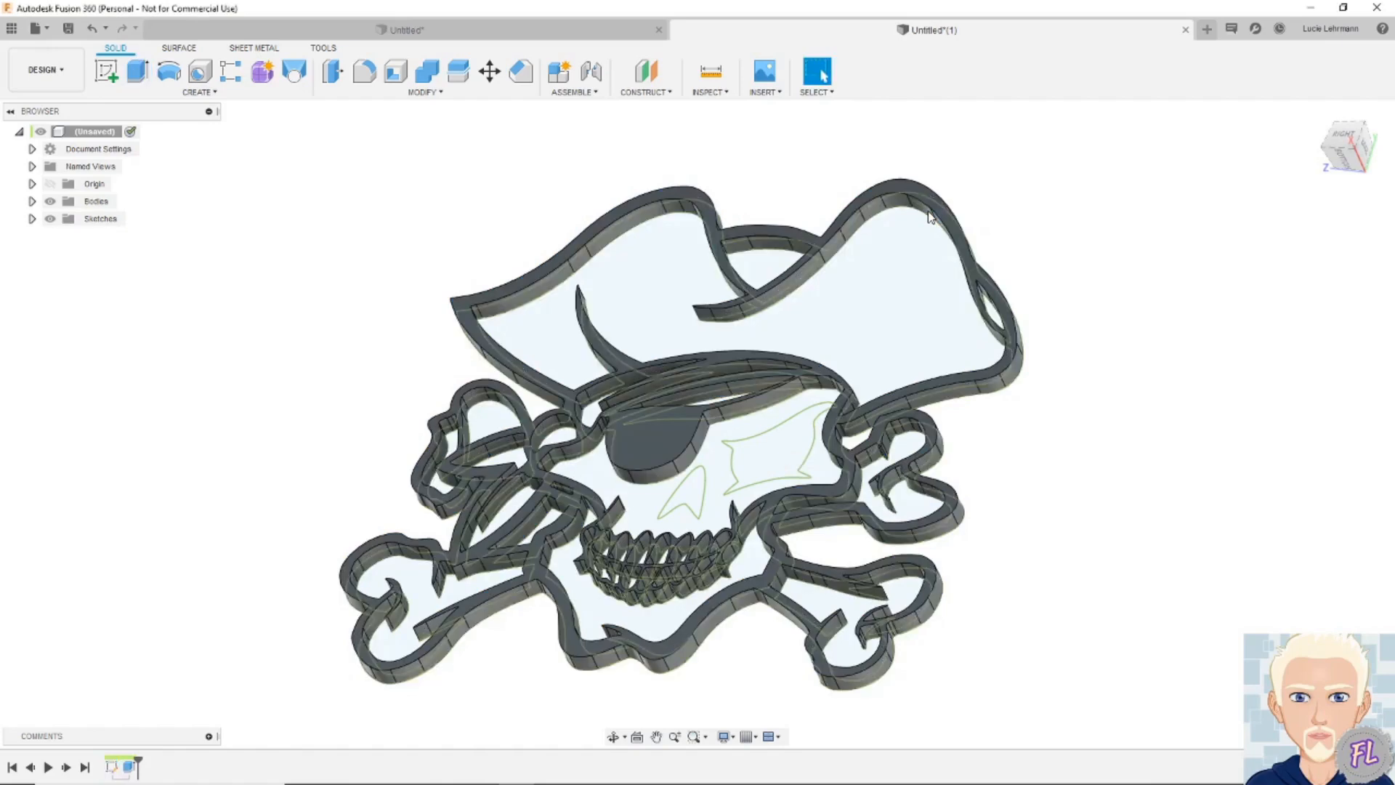
# Extrude the open eye socket and nose profiles by 5 mm
pyautogui.click(137, 71)
pyautogui.click(767, 466)
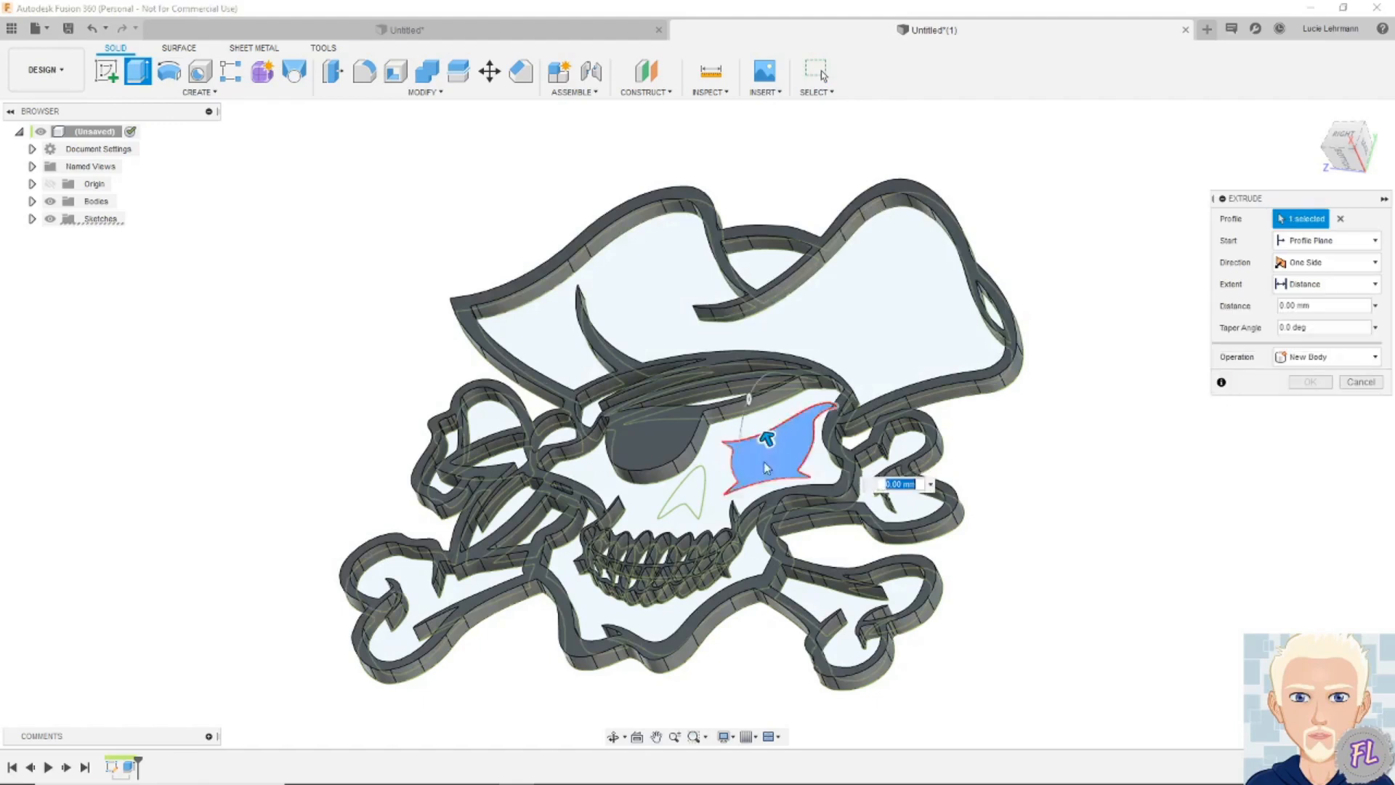
pyautogui.click(697, 492)
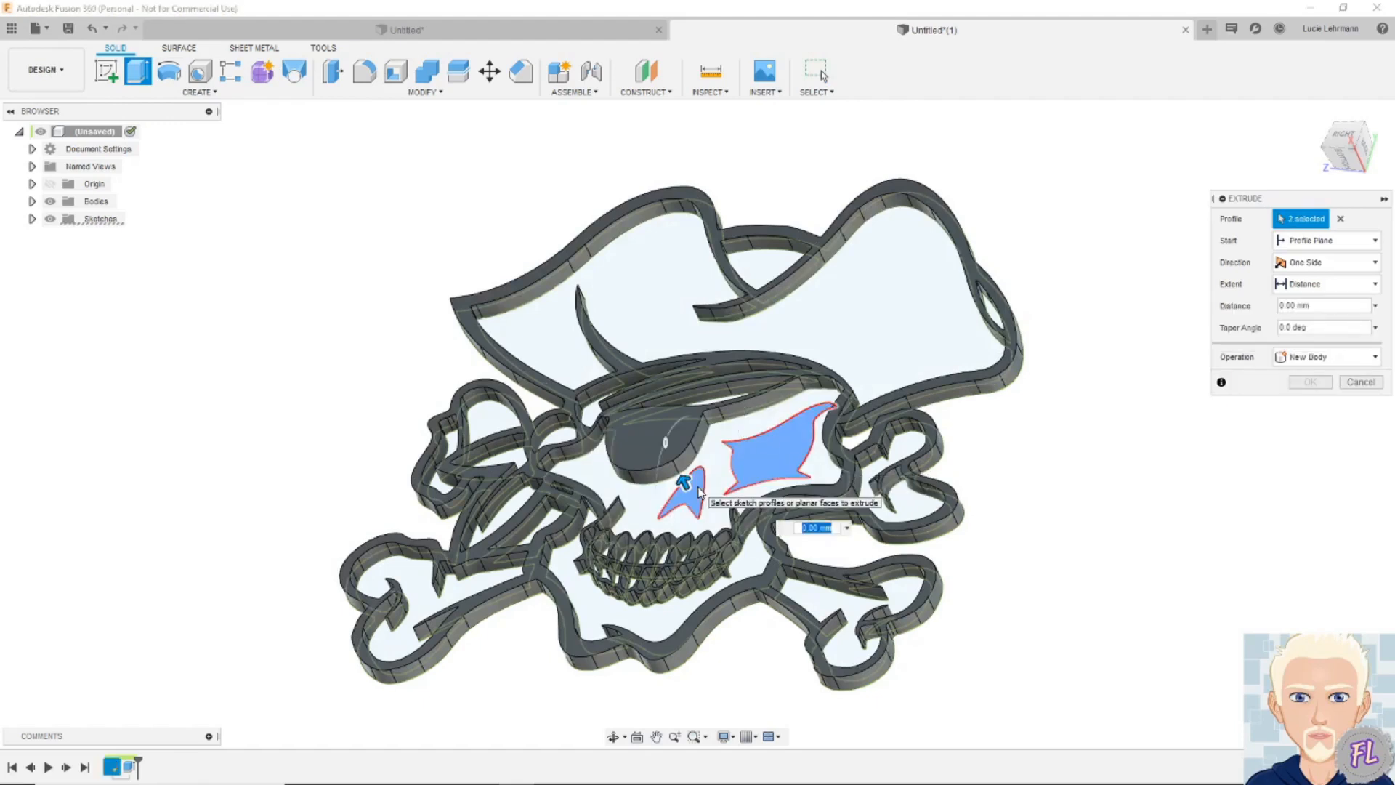
pyautogui.write('5')
pyautogui.press('Return')
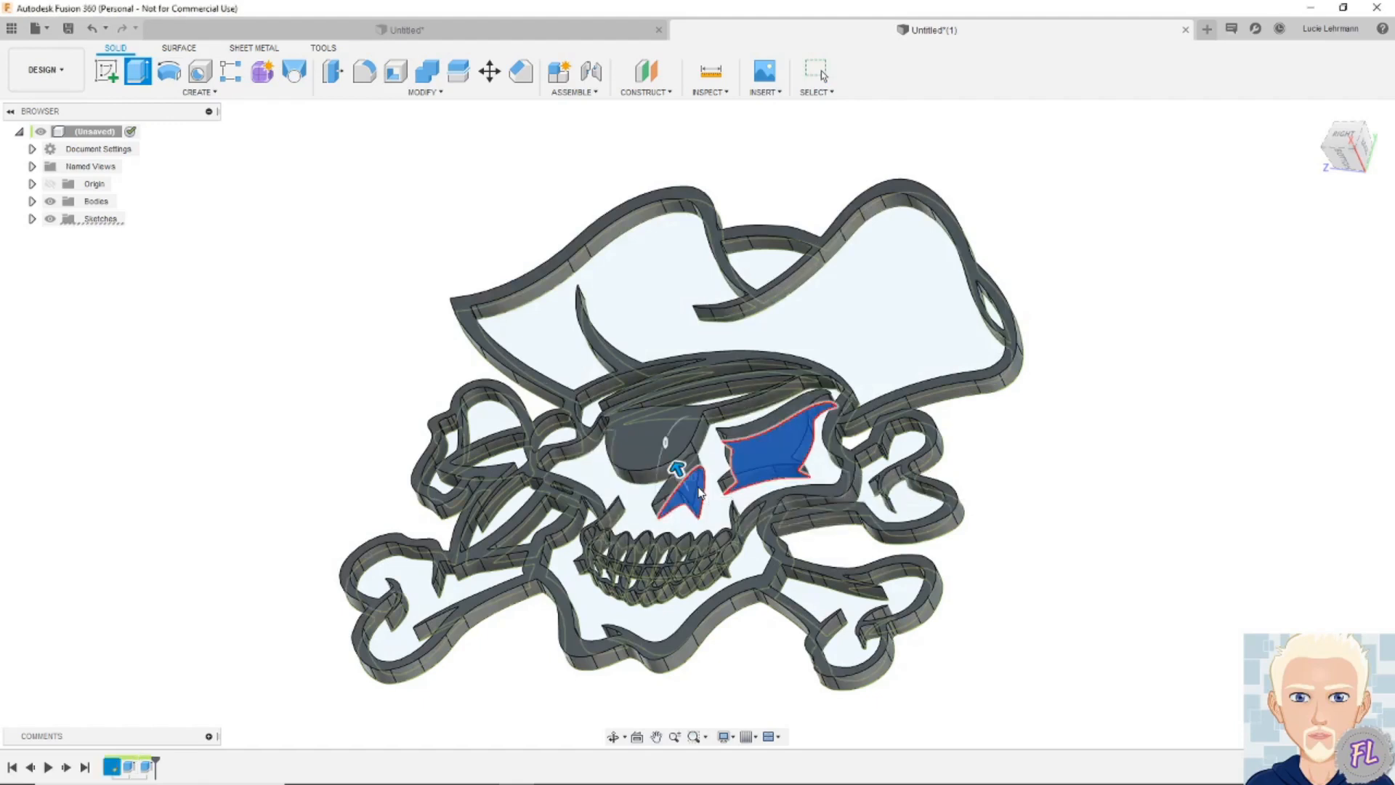
# Extrude the large inner profile of the pirate hat 3 mm and join it to the outline
pyautogui.keyDown('shift'); pyautogui.moveTo(700, 493); pyautogui.dragTo(1373, 507, button='middle'); pyautogui.keyUp('shift')
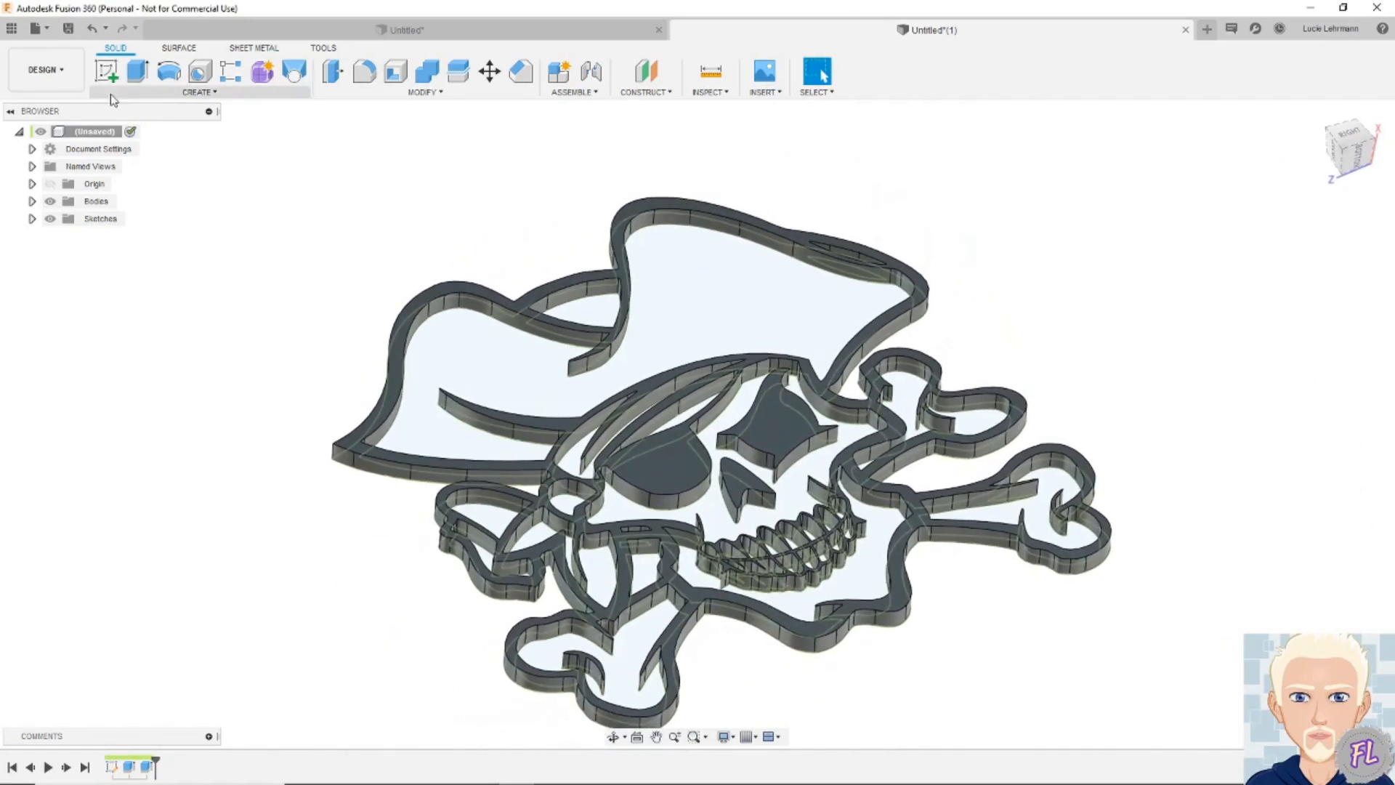
pyautogui.click(133, 73)
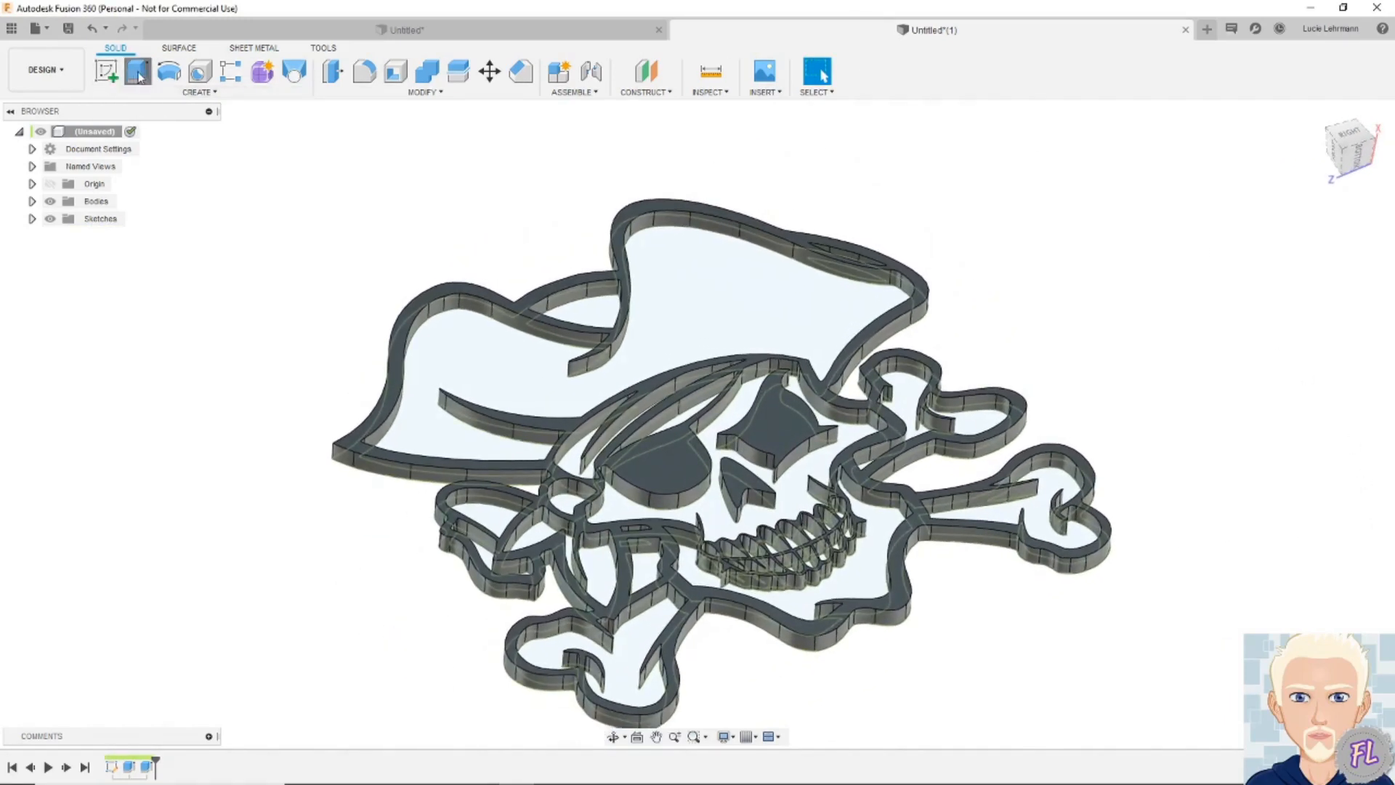
pyautogui.click(721, 308)
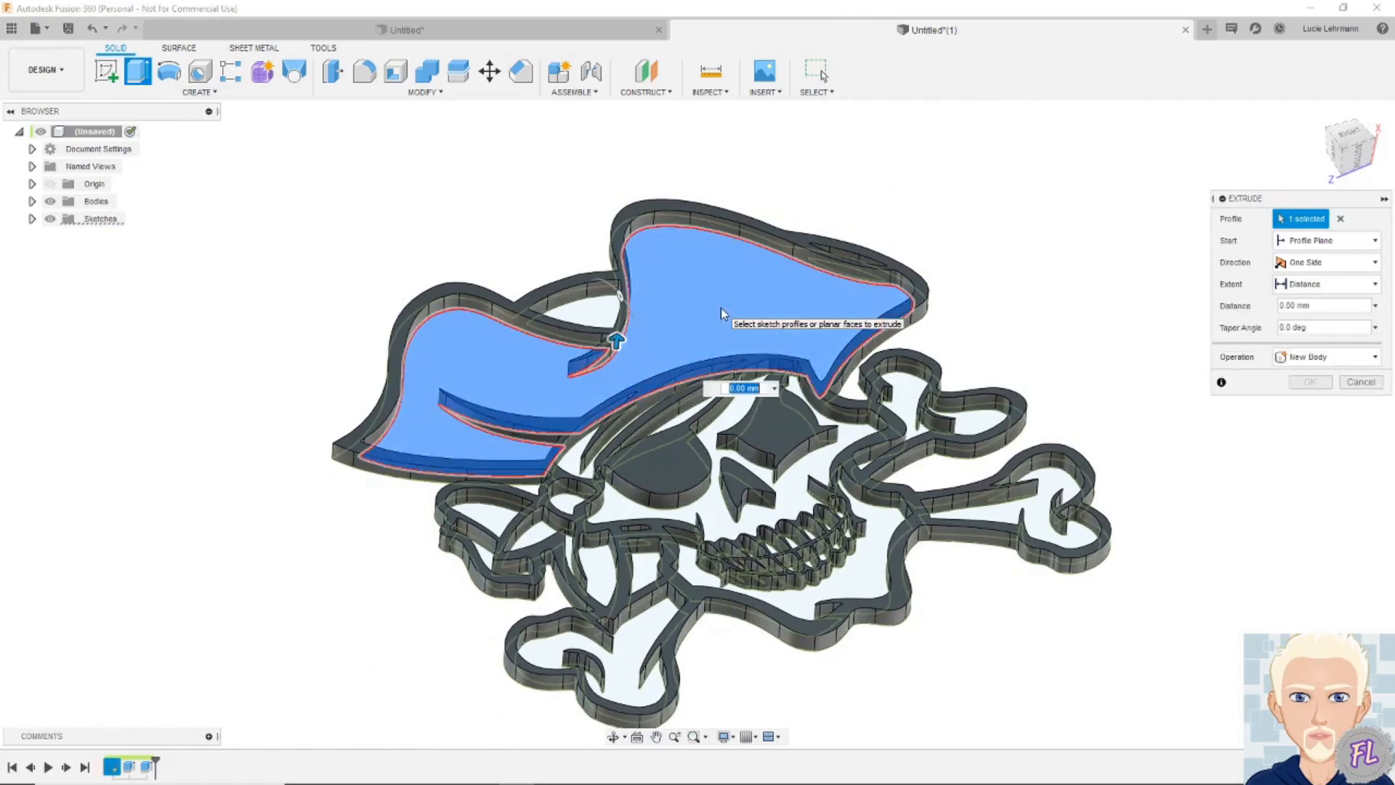
pyautogui.write('3')
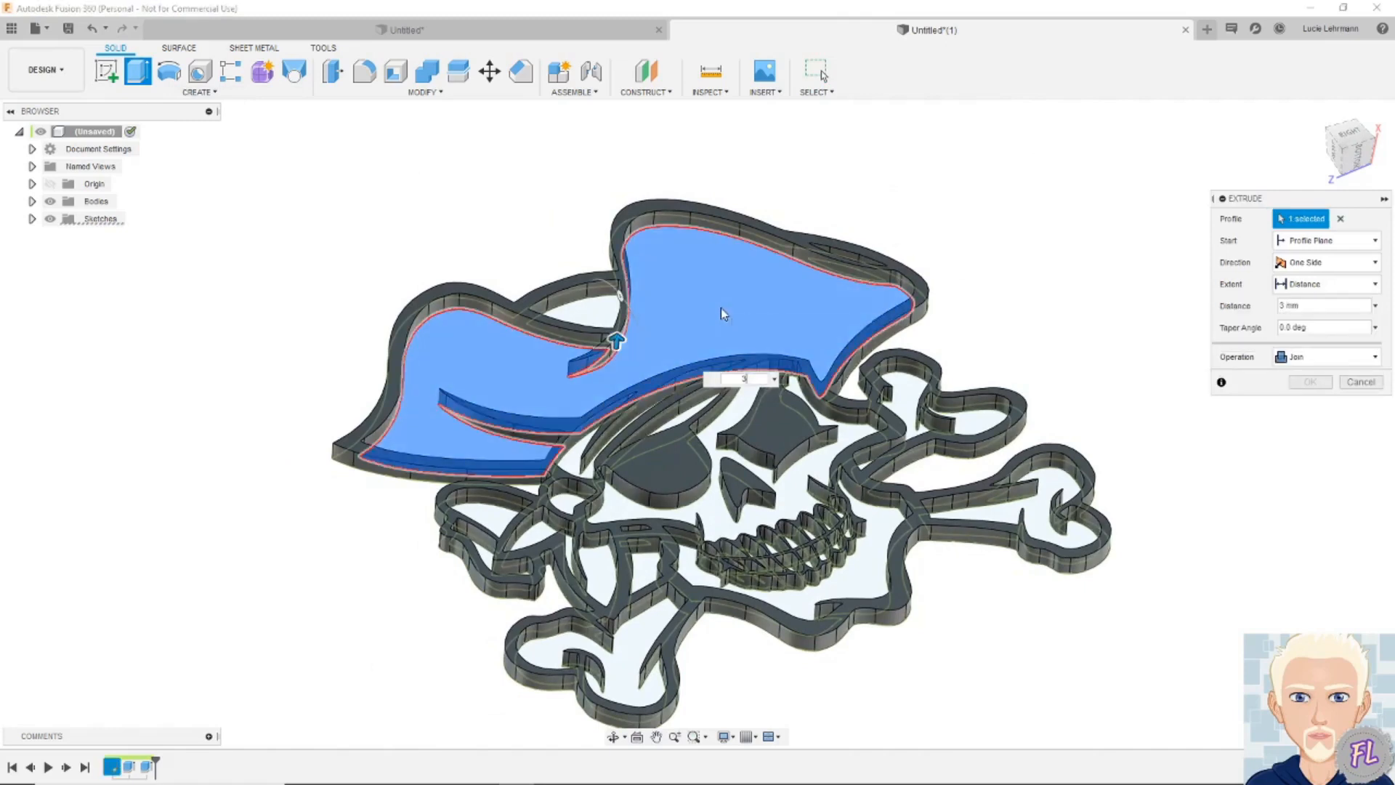
pyautogui.press('Return')
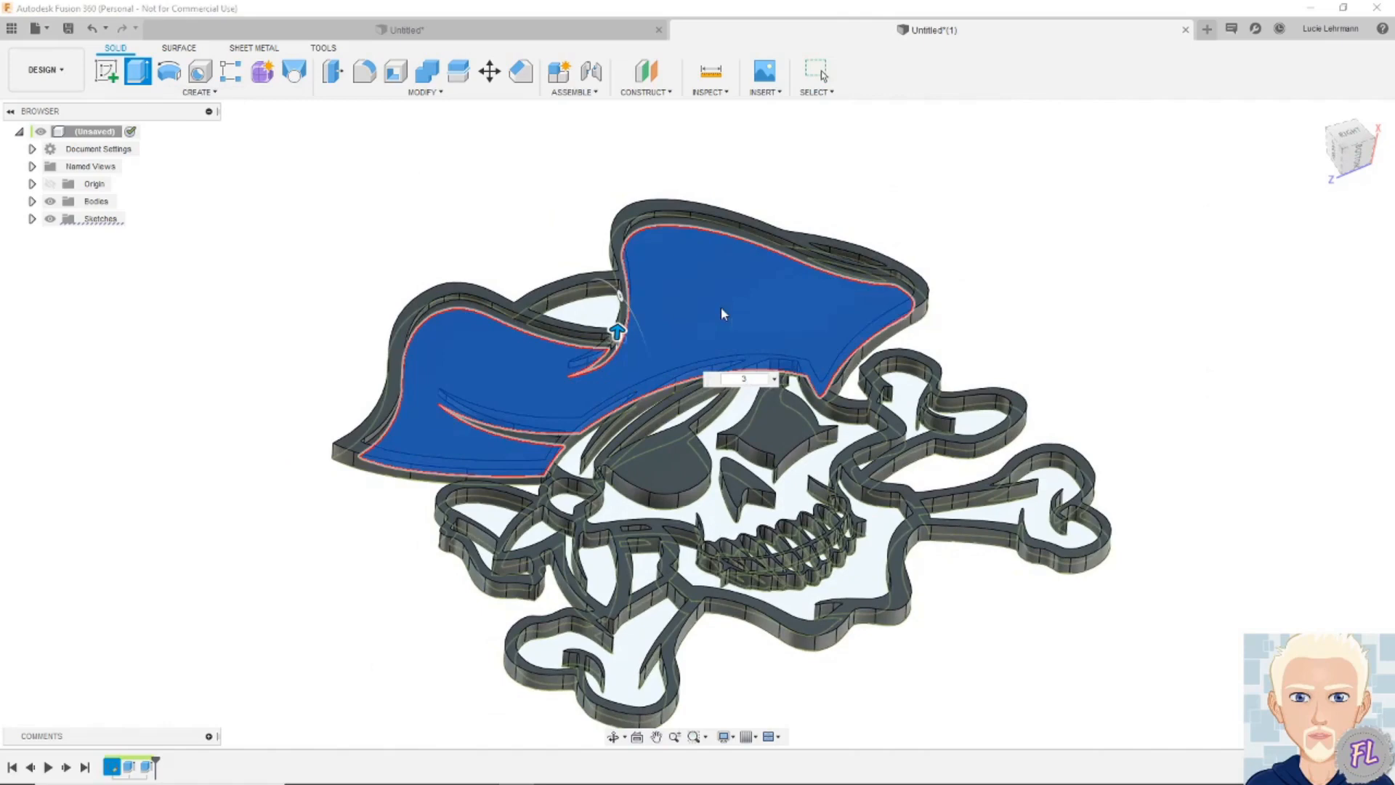
# Start another extrusion and select the bandana's knot, tail and headband profiles, the upper face, and the strip above the eyes
pyautogui.keyDown('shift'); pyautogui.moveTo(721, 314); pyautogui.dragTo(1169, 474, button='middle'); pyautogui.keyUp('shift')
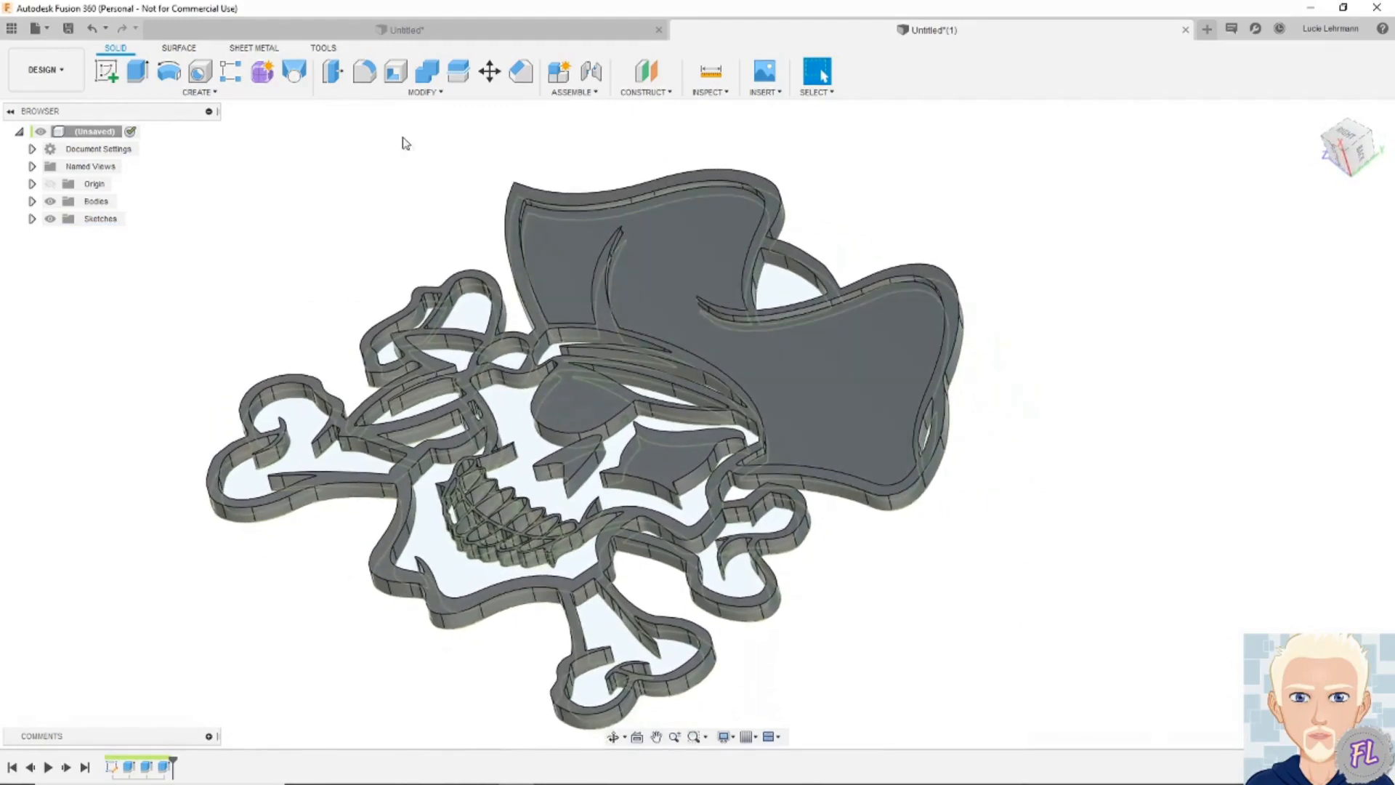
pyautogui.click(147, 81)
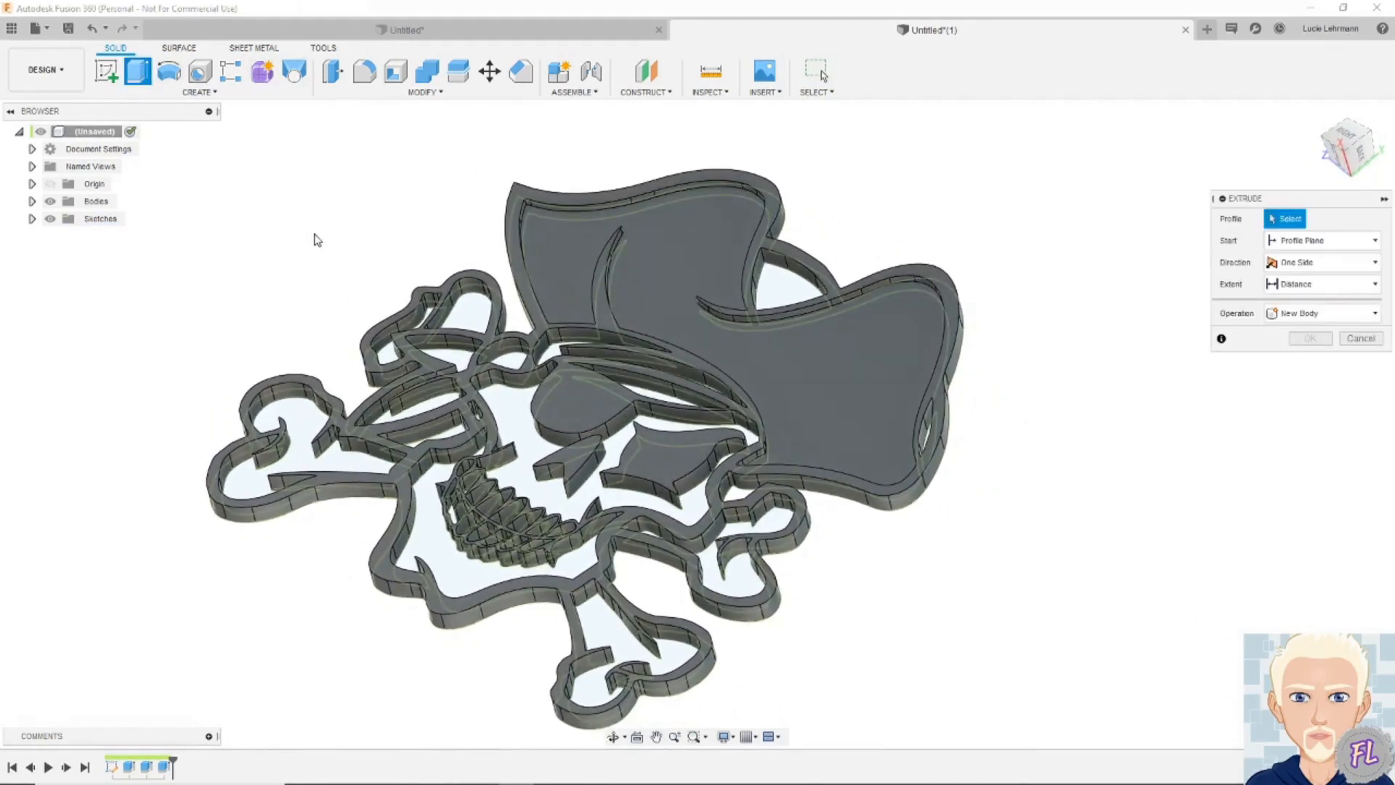
pyautogui.click(469, 324)
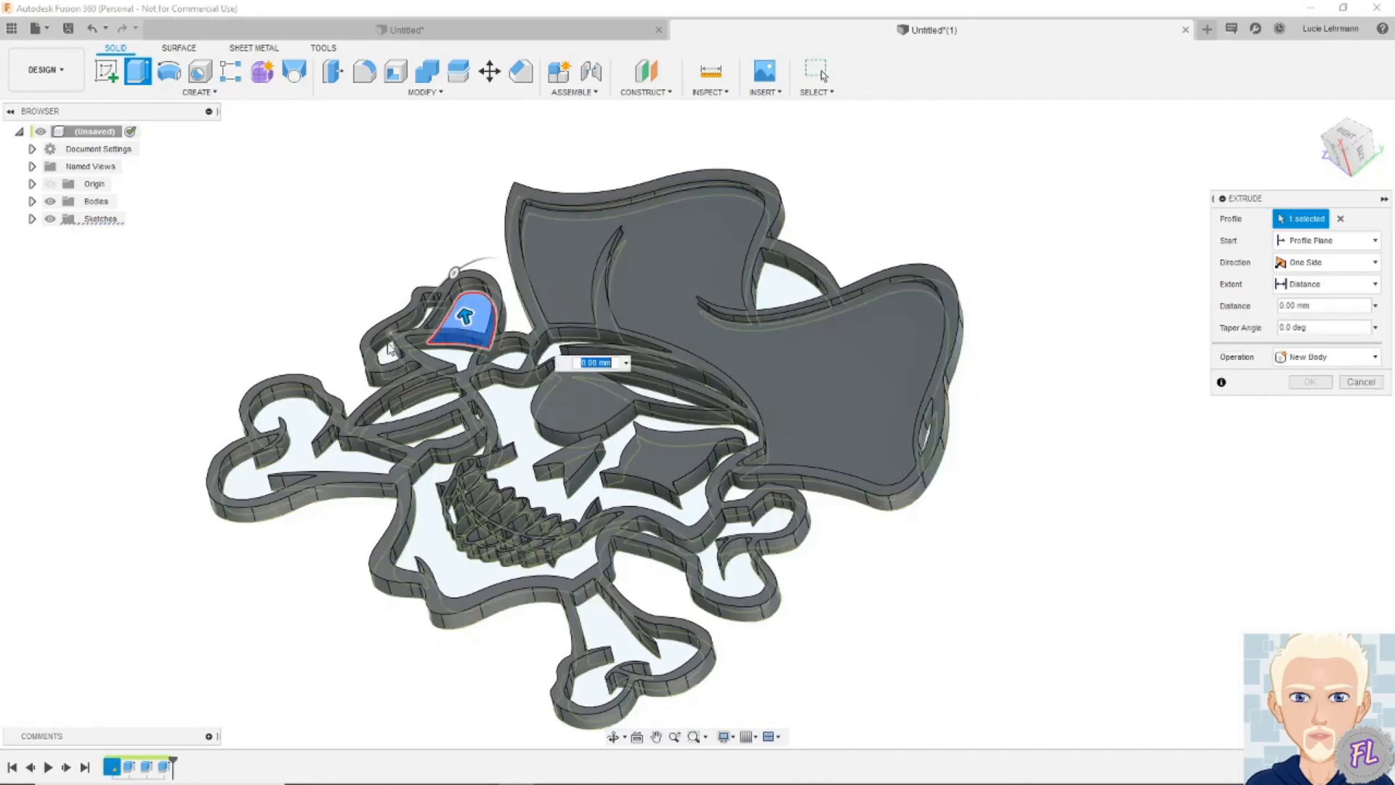
pyautogui.click(407, 345)
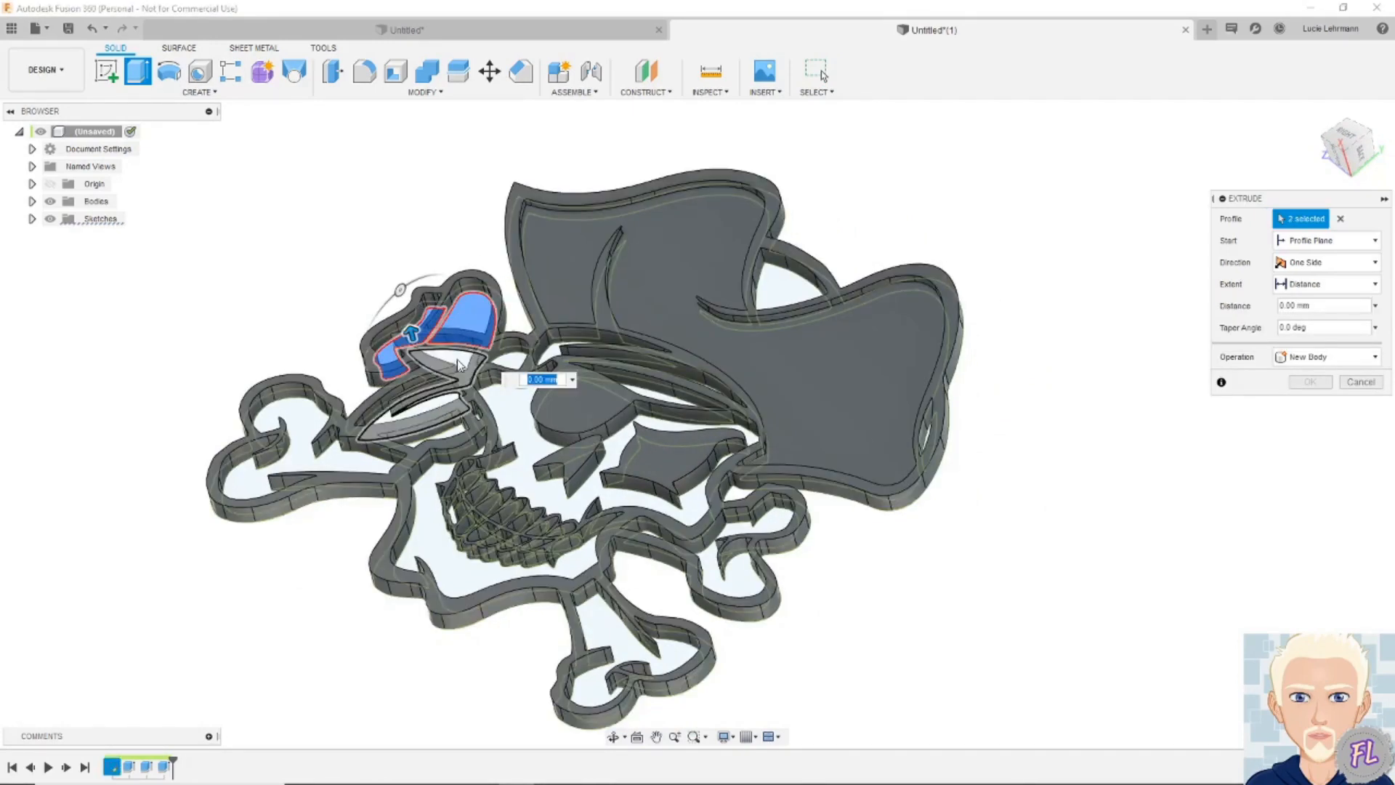
pyautogui.click(459, 363)
pyautogui.click(512, 369)
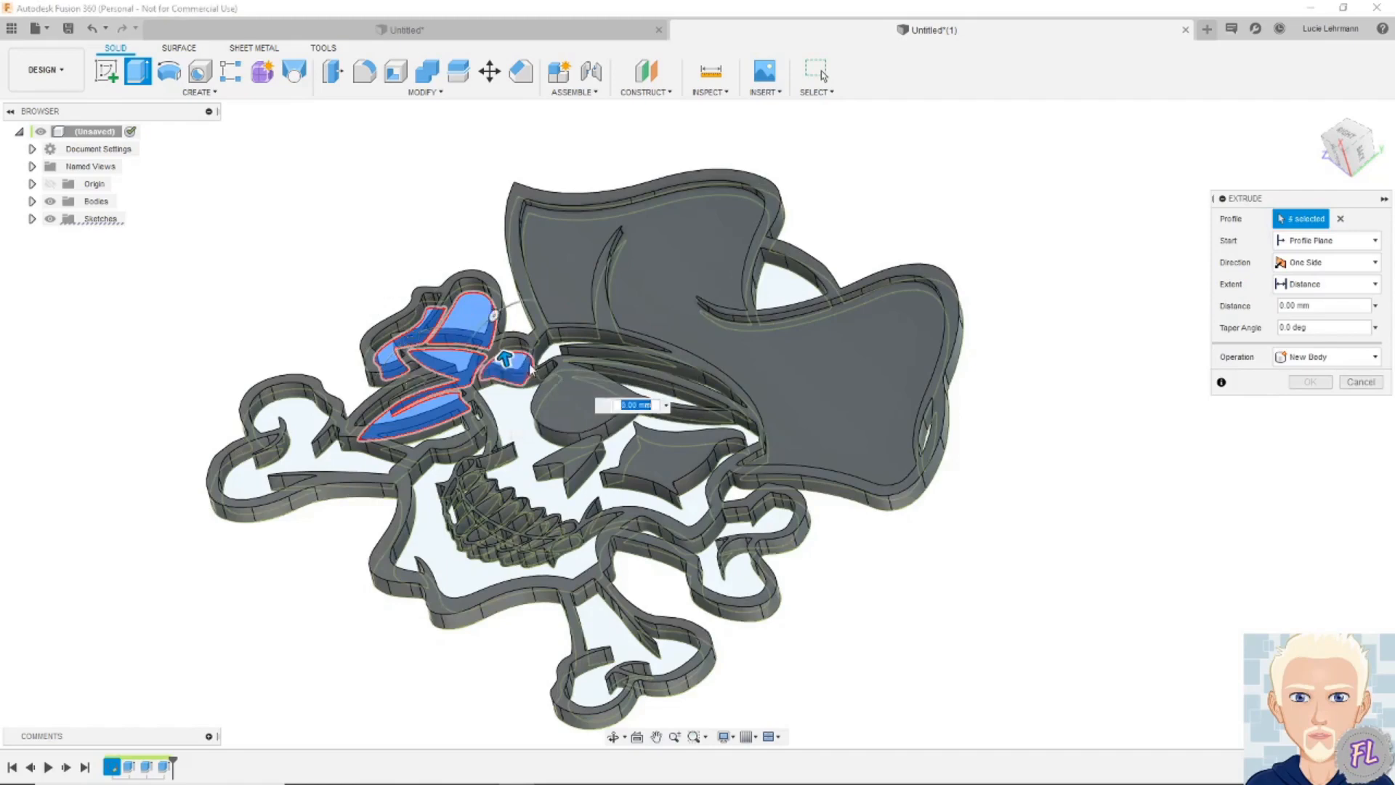
pyautogui.click(548, 356)
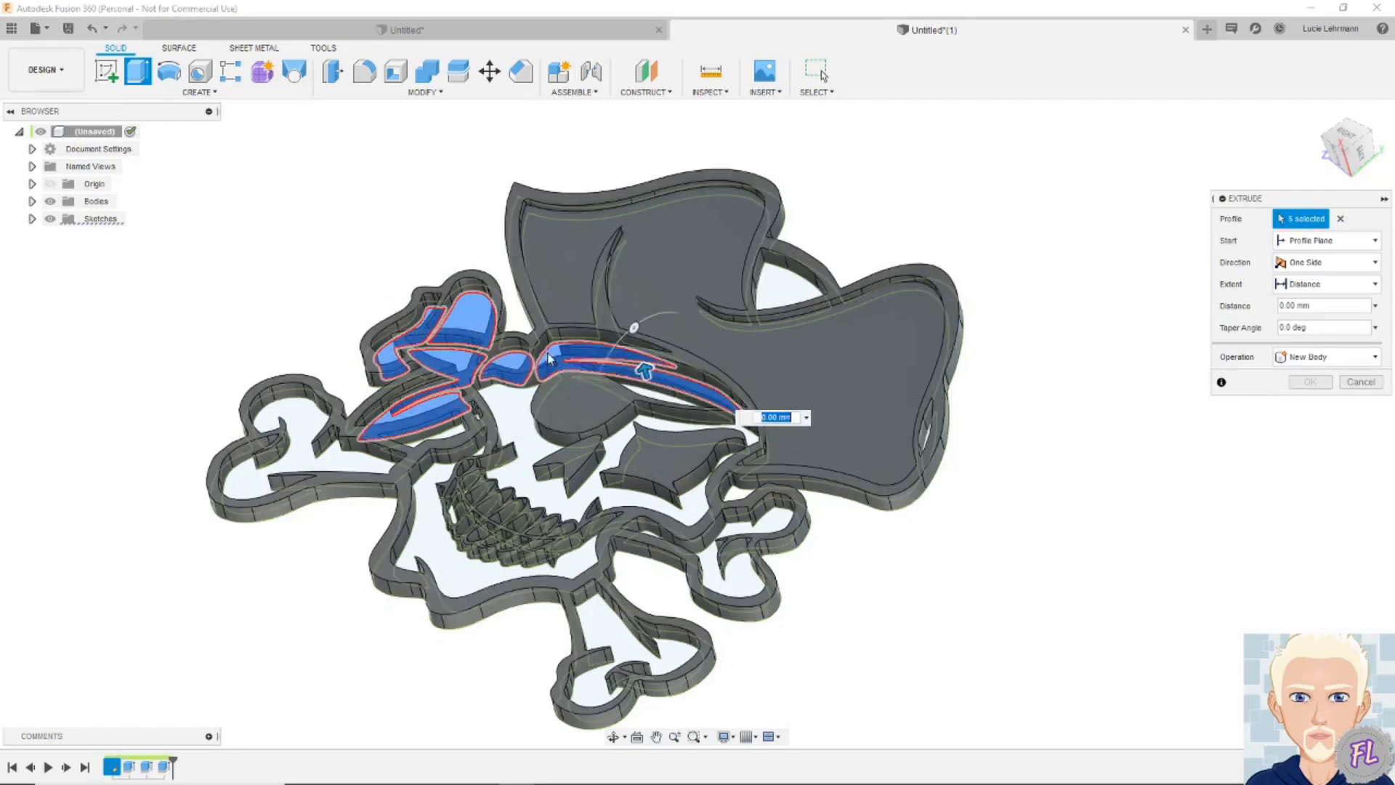
pyautogui.click(522, 425)
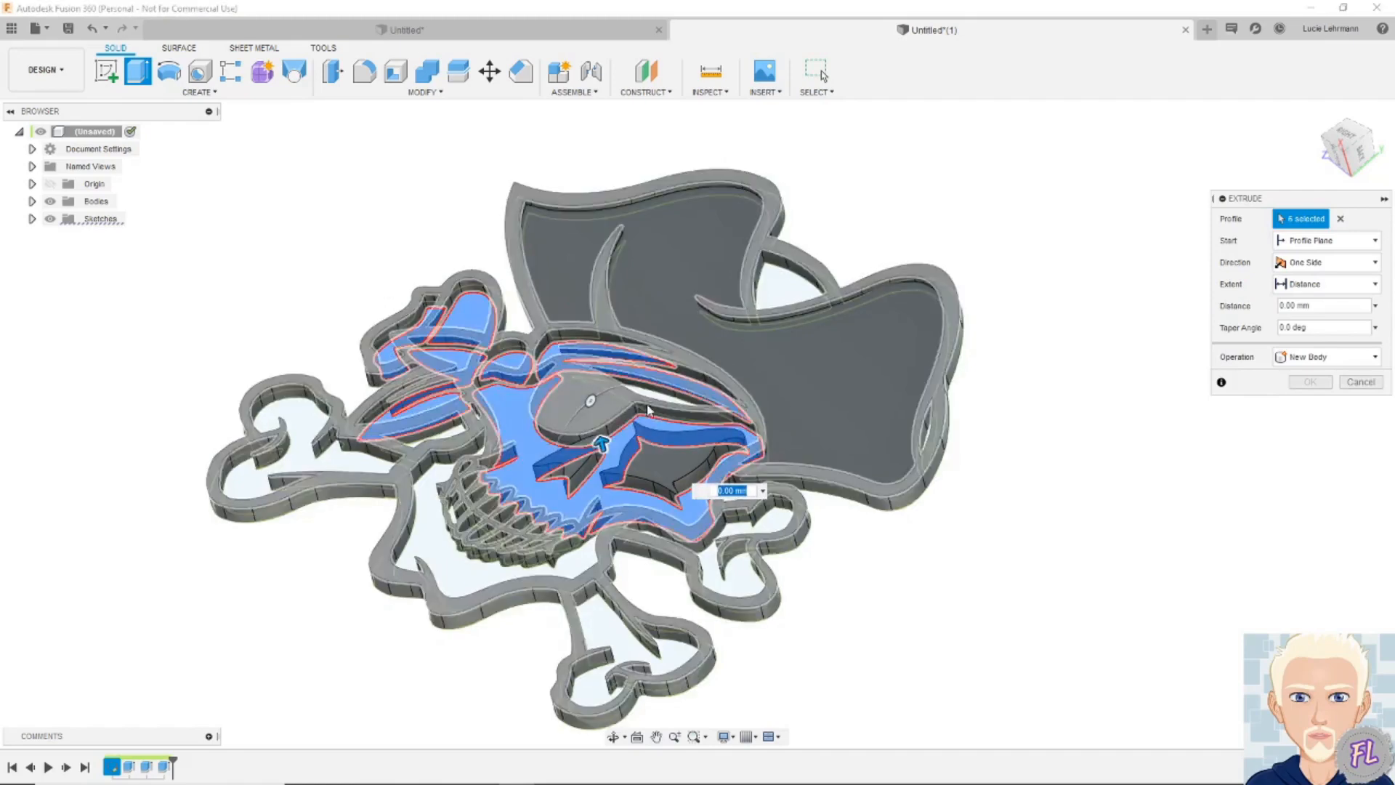
pyautogui.click(659, 401)
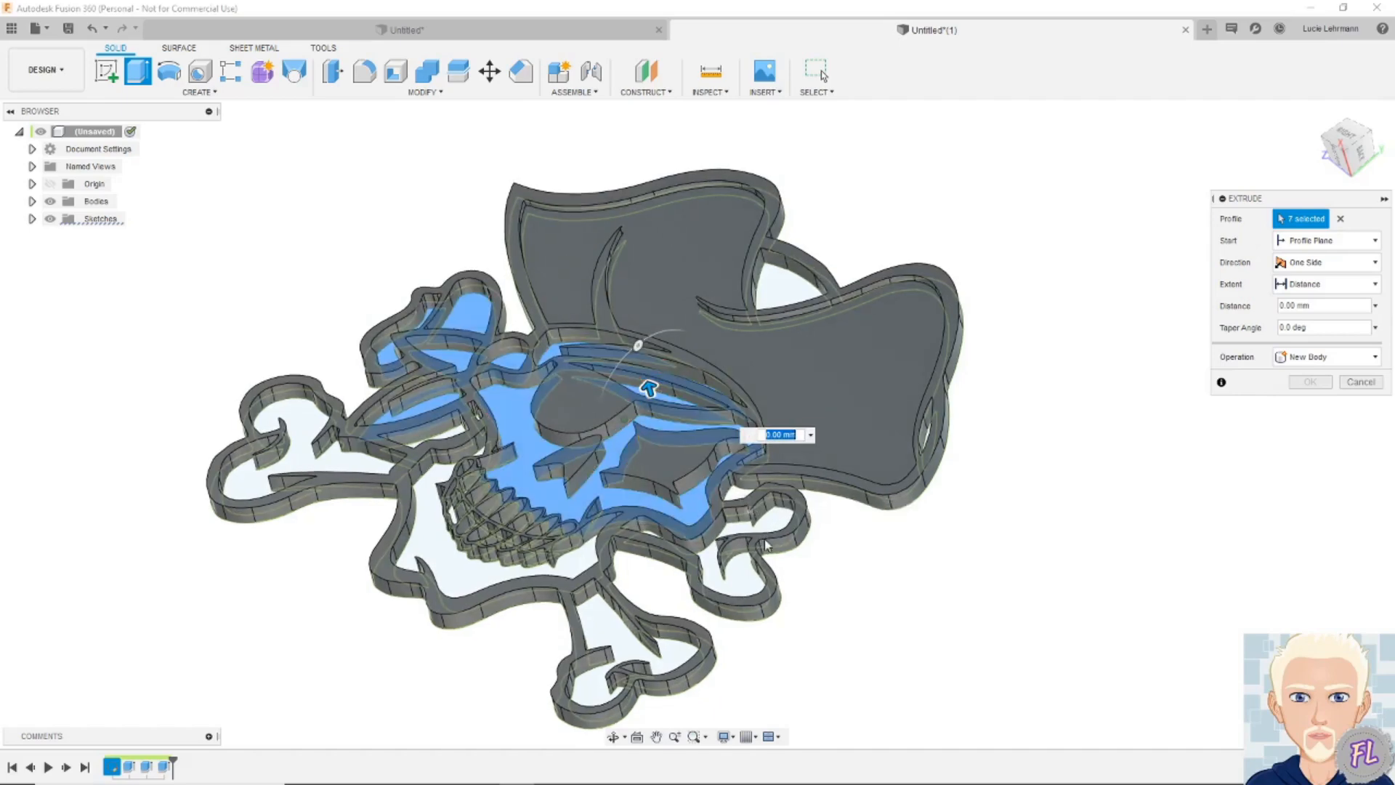
# Add the crossbone, lower jaw and remaining bandana tail profiles to the selection and extrude them all 2 mm, joined to the outline
pyautogui.scroll(4, 765, 538)
pyautogui.scroll(5, 763, 536)
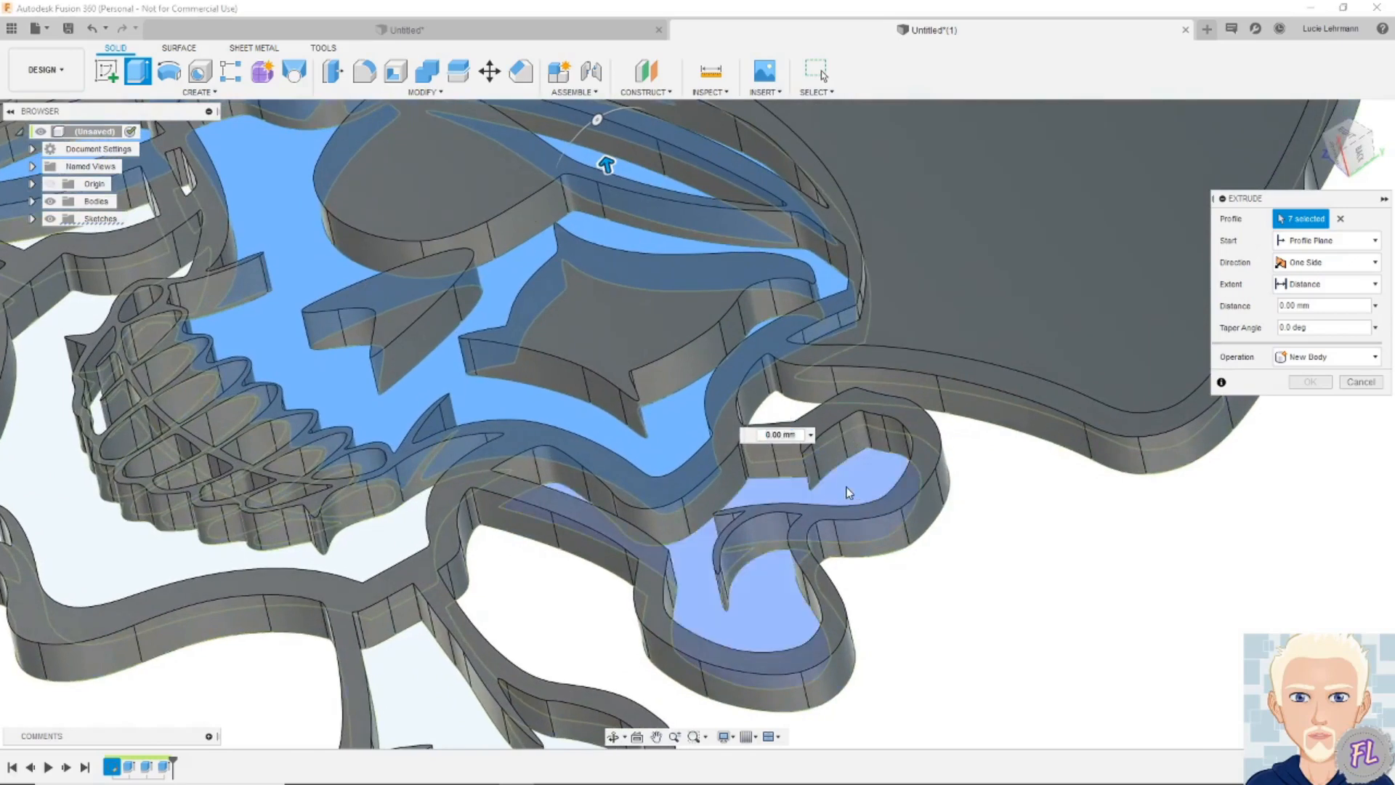
pyautogui.click(849, 494)
pyautogui.keyDown('shift'); pyautogui.moveTo(848, 493); pyautogui.dragTo(556, 510, button='middle'); pyautogui.keyUp('shift')
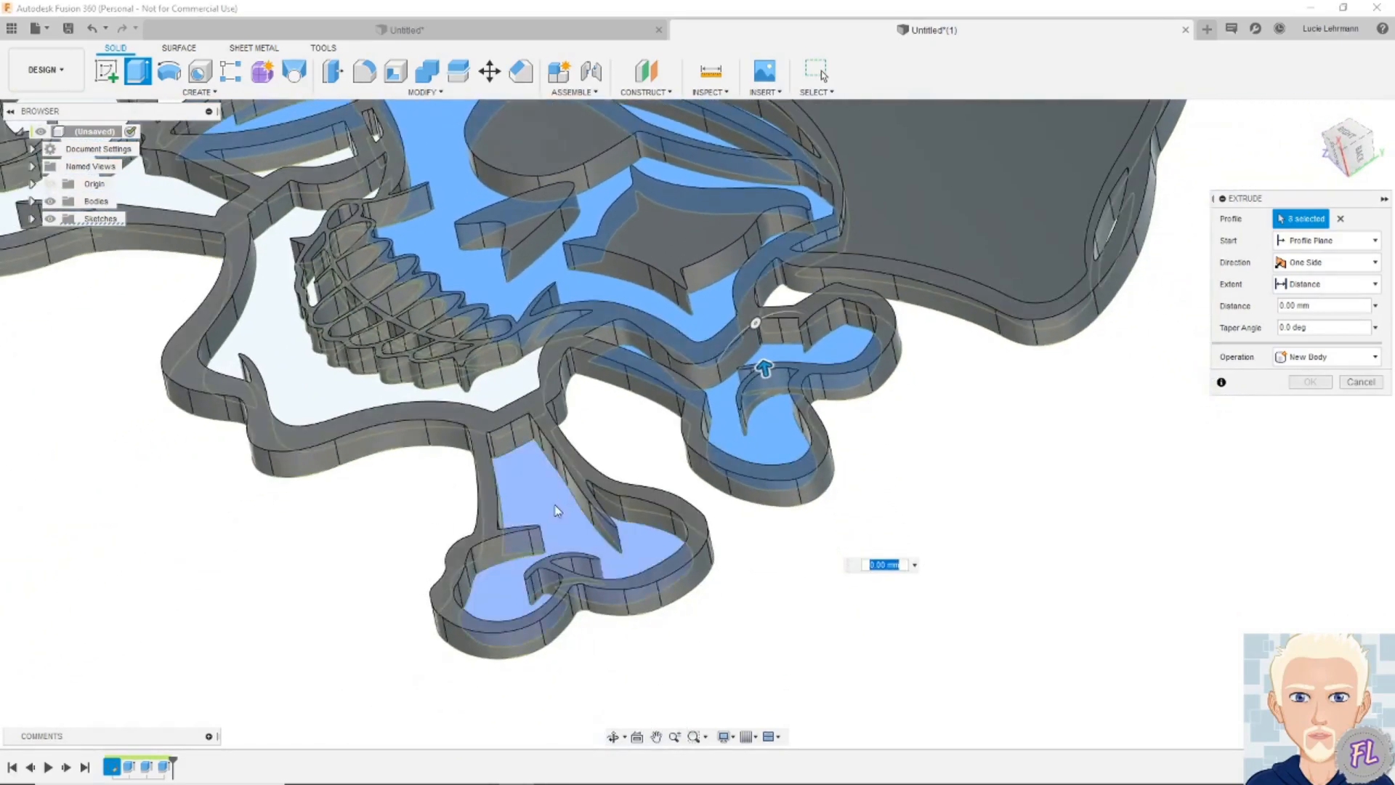
pyautogui.click(552, 507)
pyautogui.click(333, 385)
pyautogui.scroll(3, 334, 383)
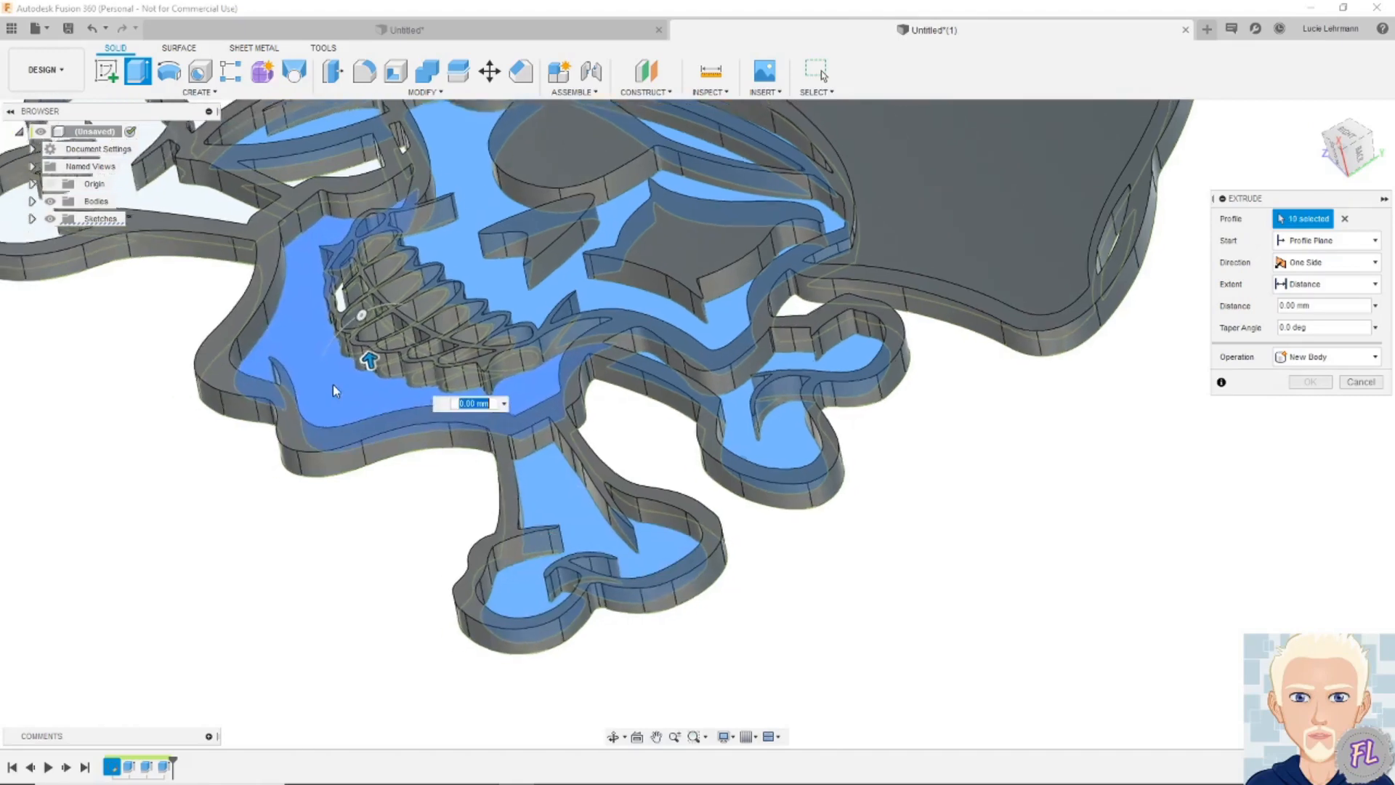
pyautogui.moveTo(345, 383); pyautogui.dragTo(353, 359, button='middle')
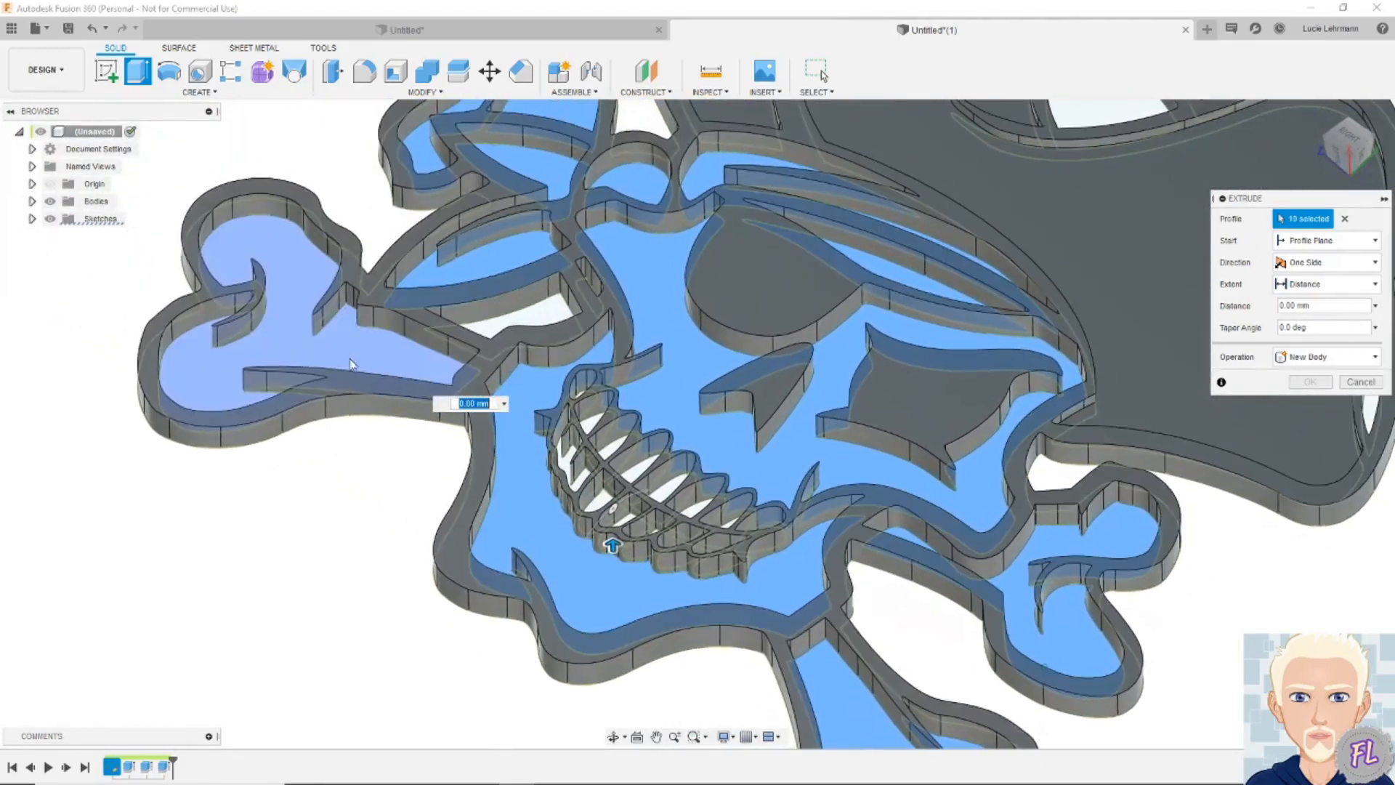
pyautogui.click(354, 362)
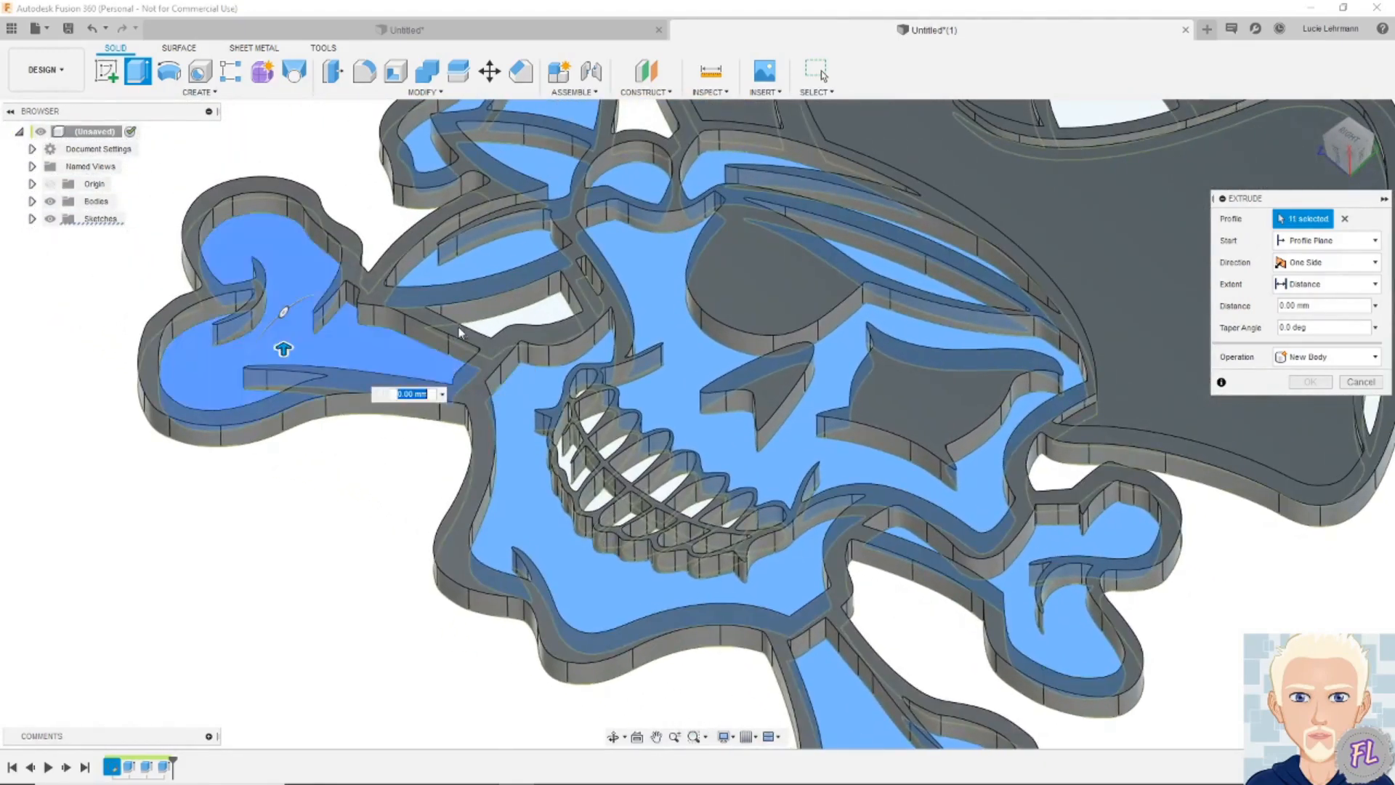
pyautogui.click(538, 316)
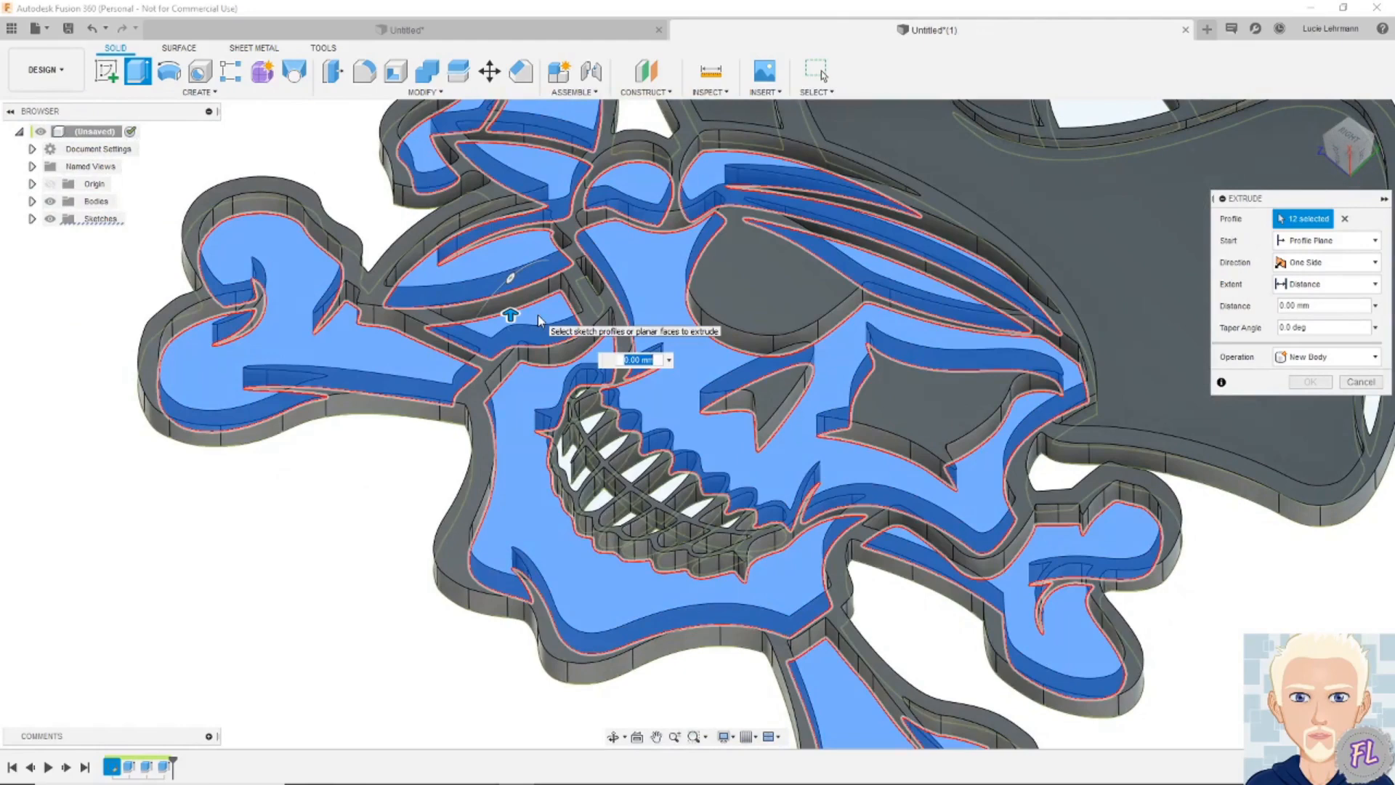
pyautogui.write('2')
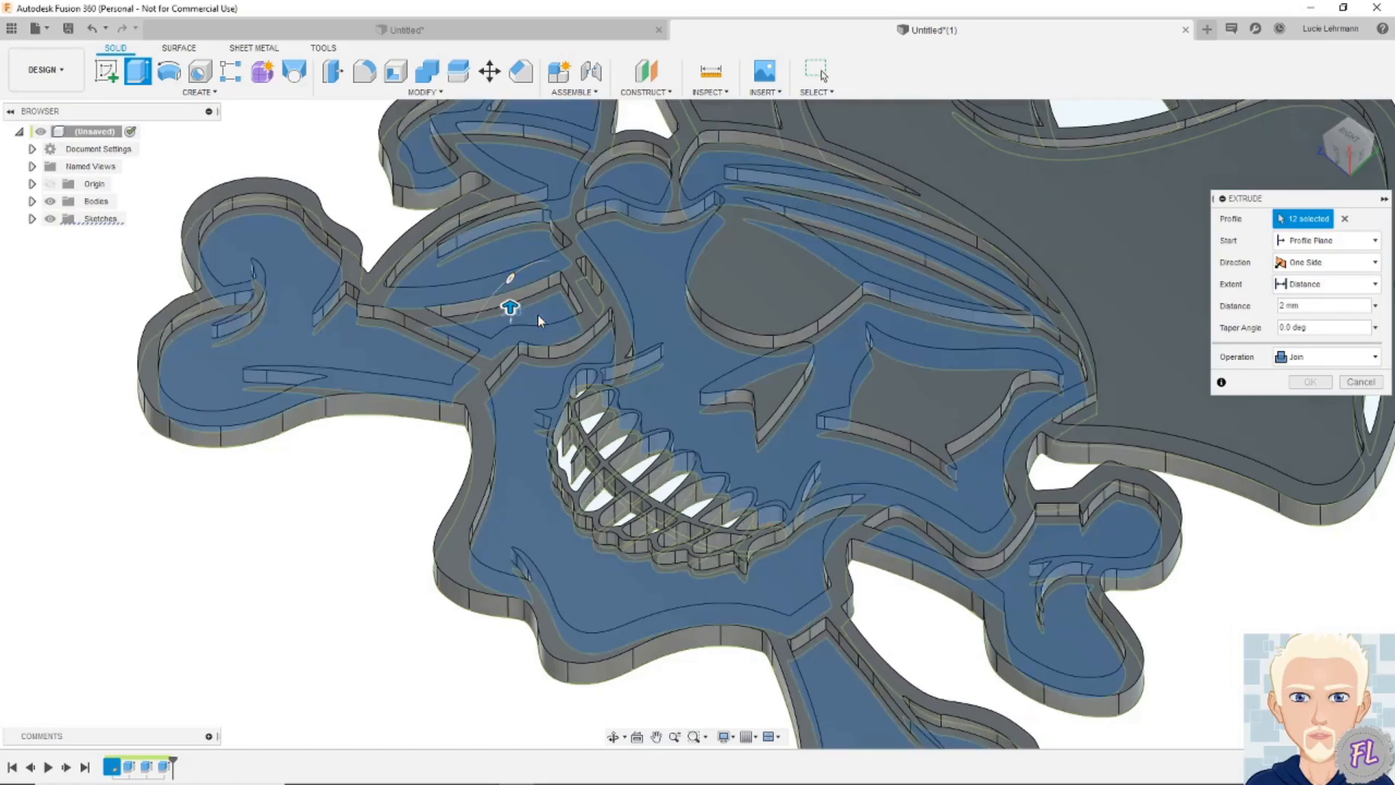
pyautogui.click(1310, 381)
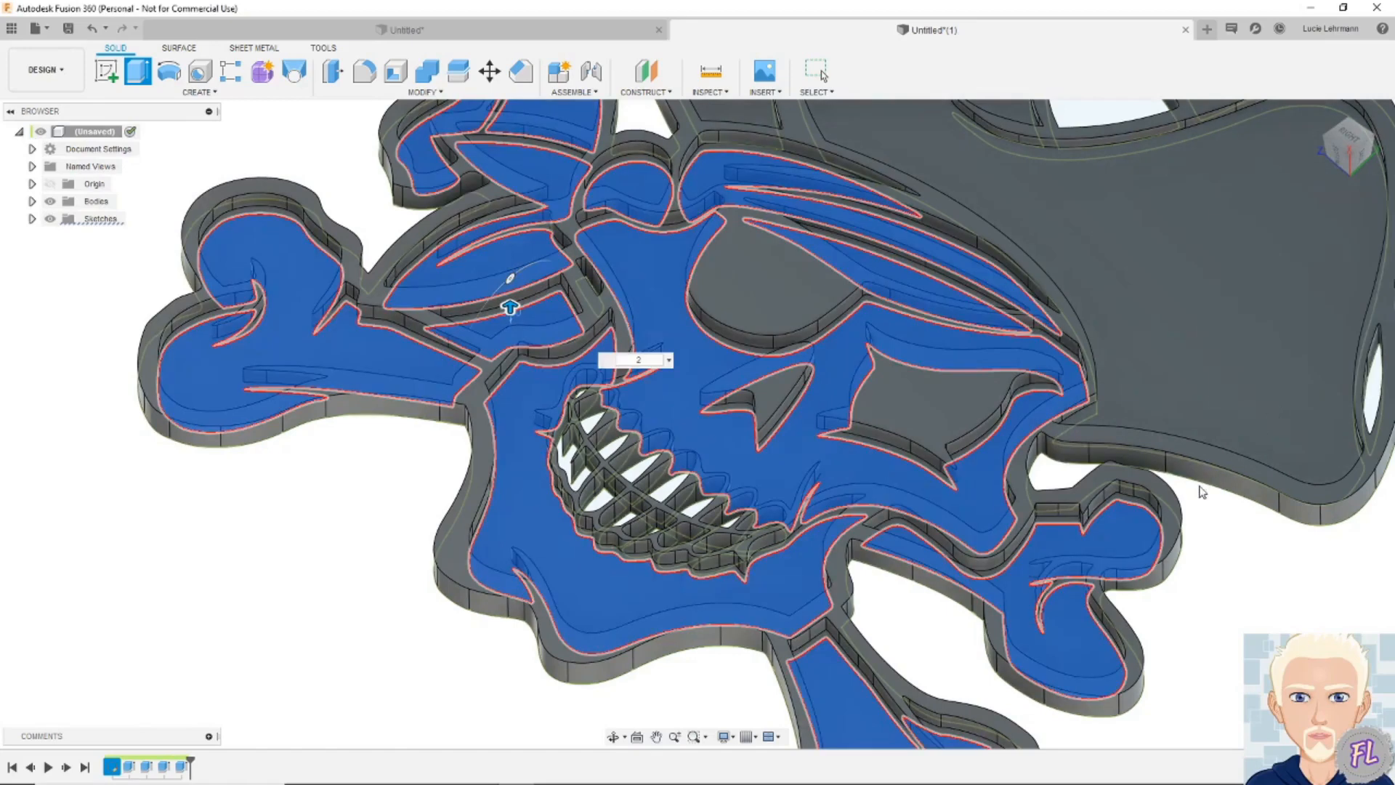
pyautogui.press('Return')
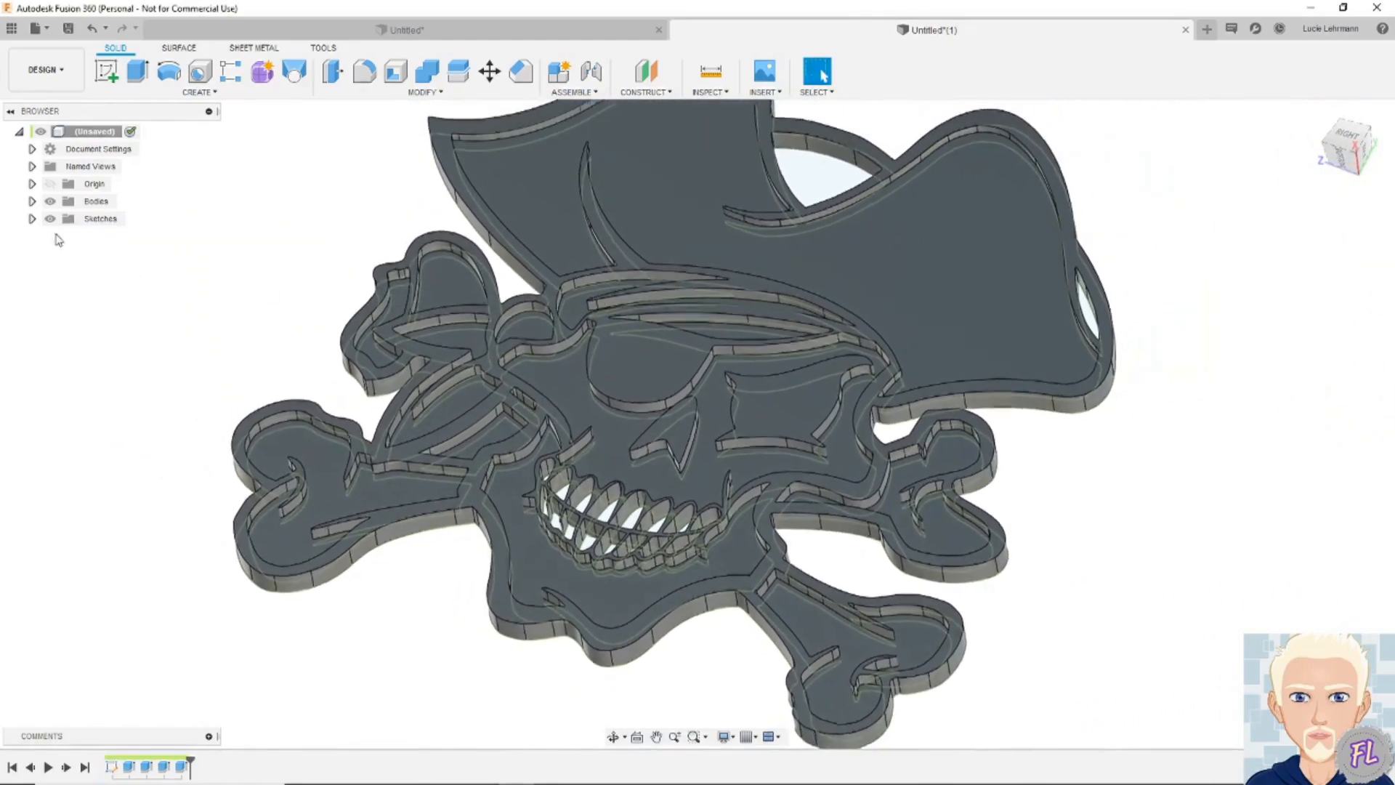
# Hide the bodies so only the skull sketch is displayed, and open that sketch for editing
pyautogui.click(50, 220)
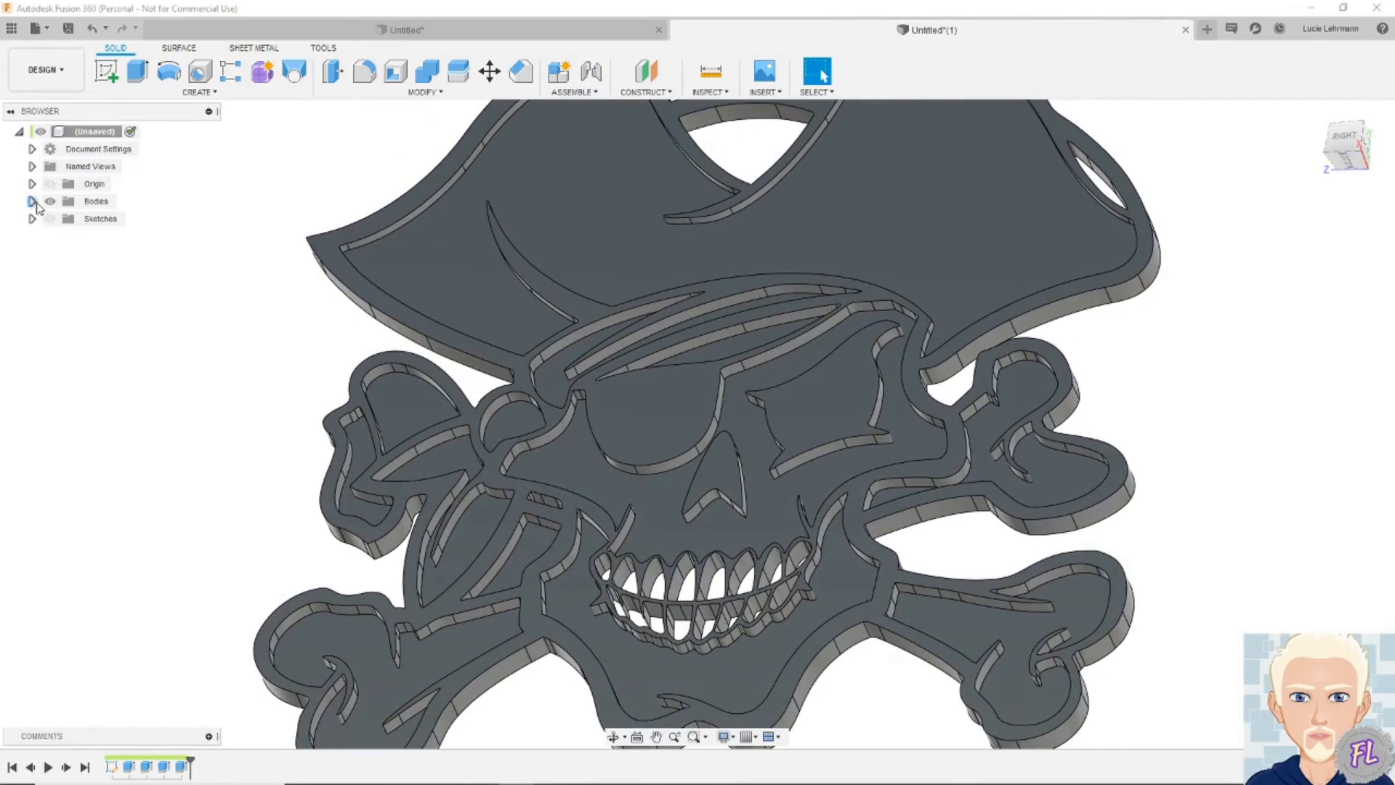
pyautogui.click(48, 203)
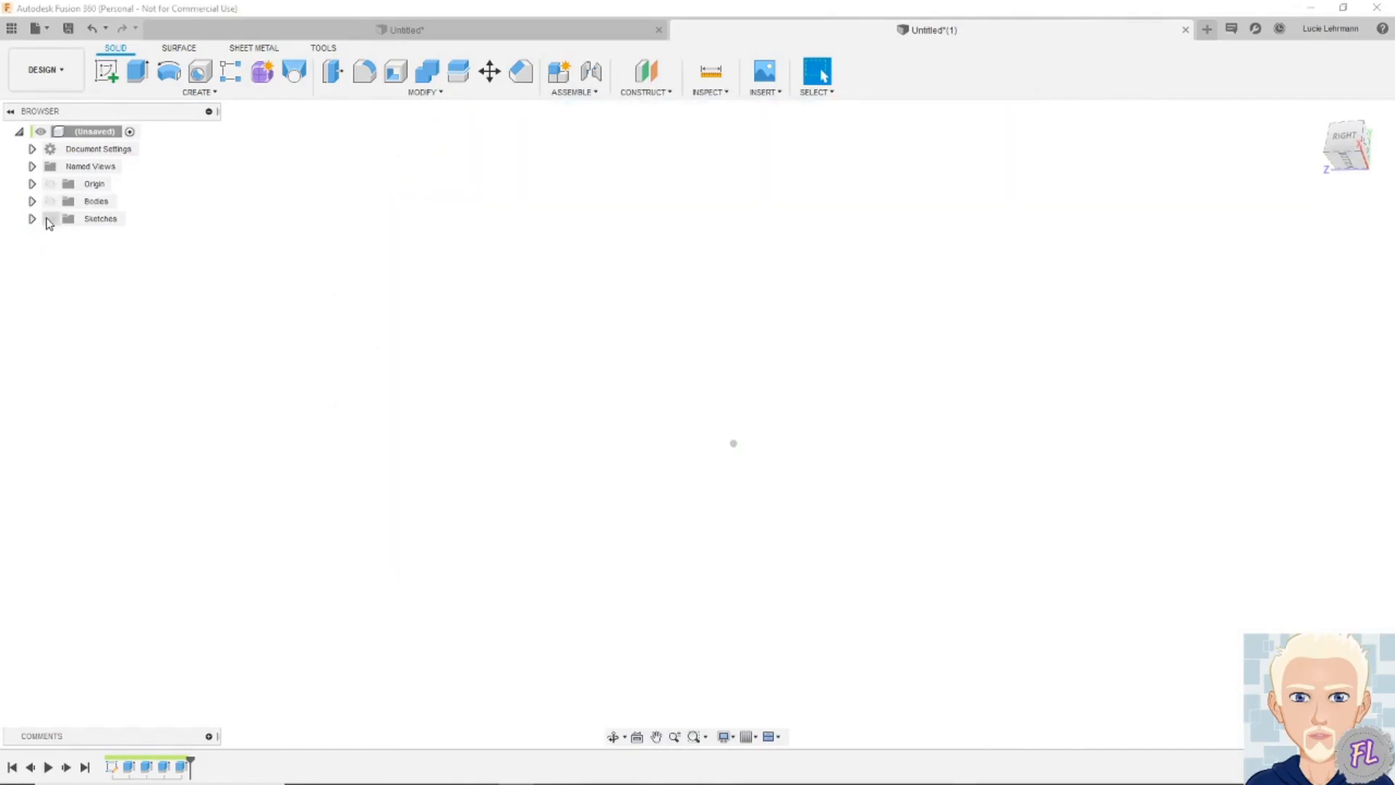
pyautogui.click(50, 219)
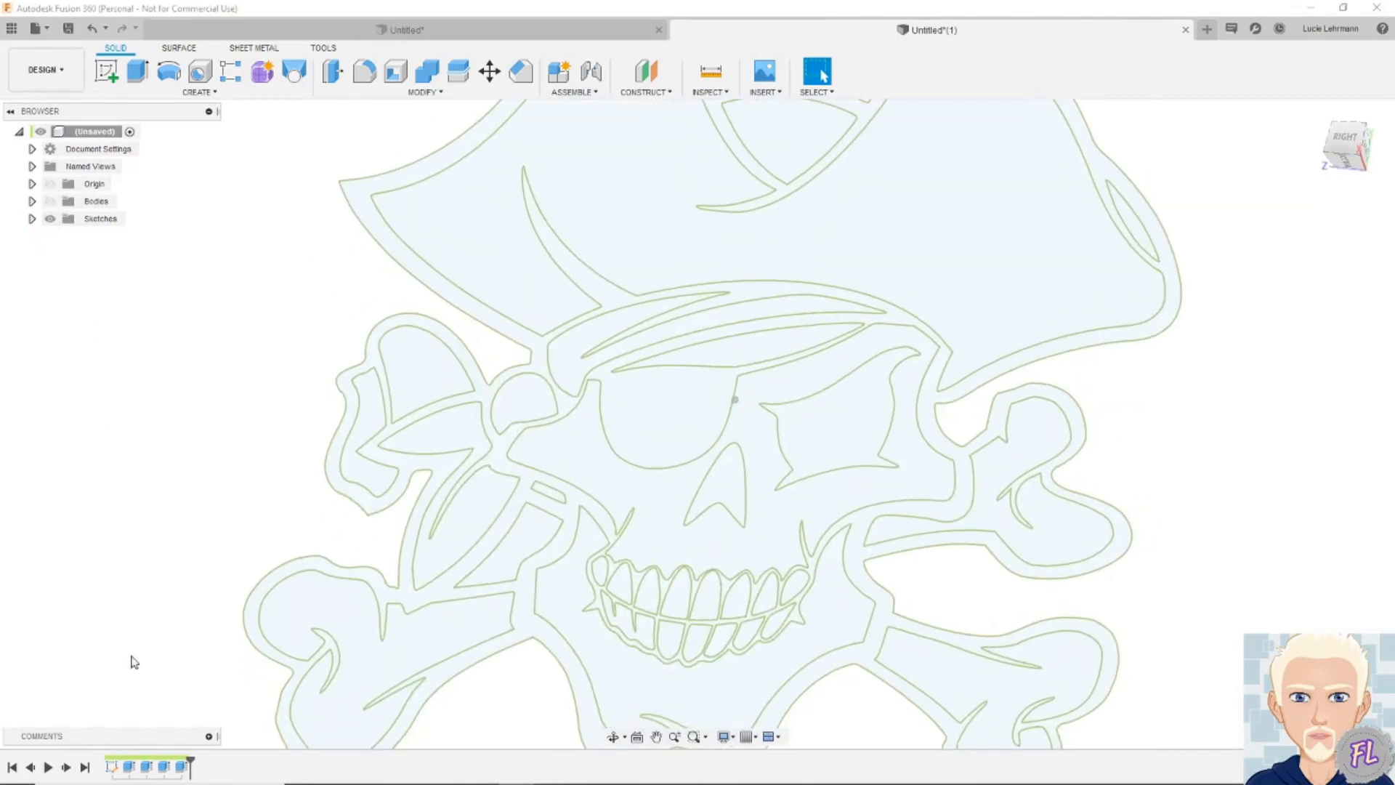
pyautogui.rightClick(111, 767)
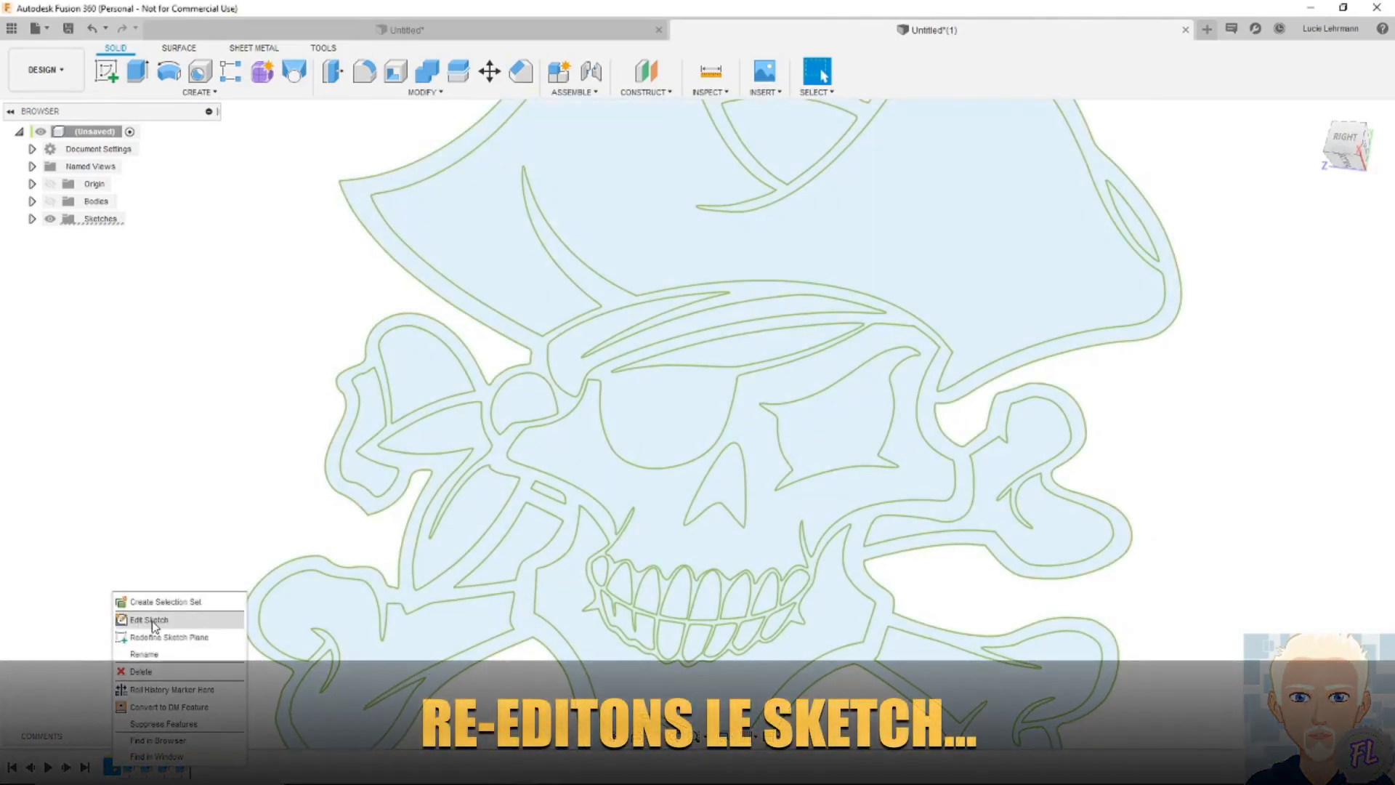
pyautogui.click(152, 621)
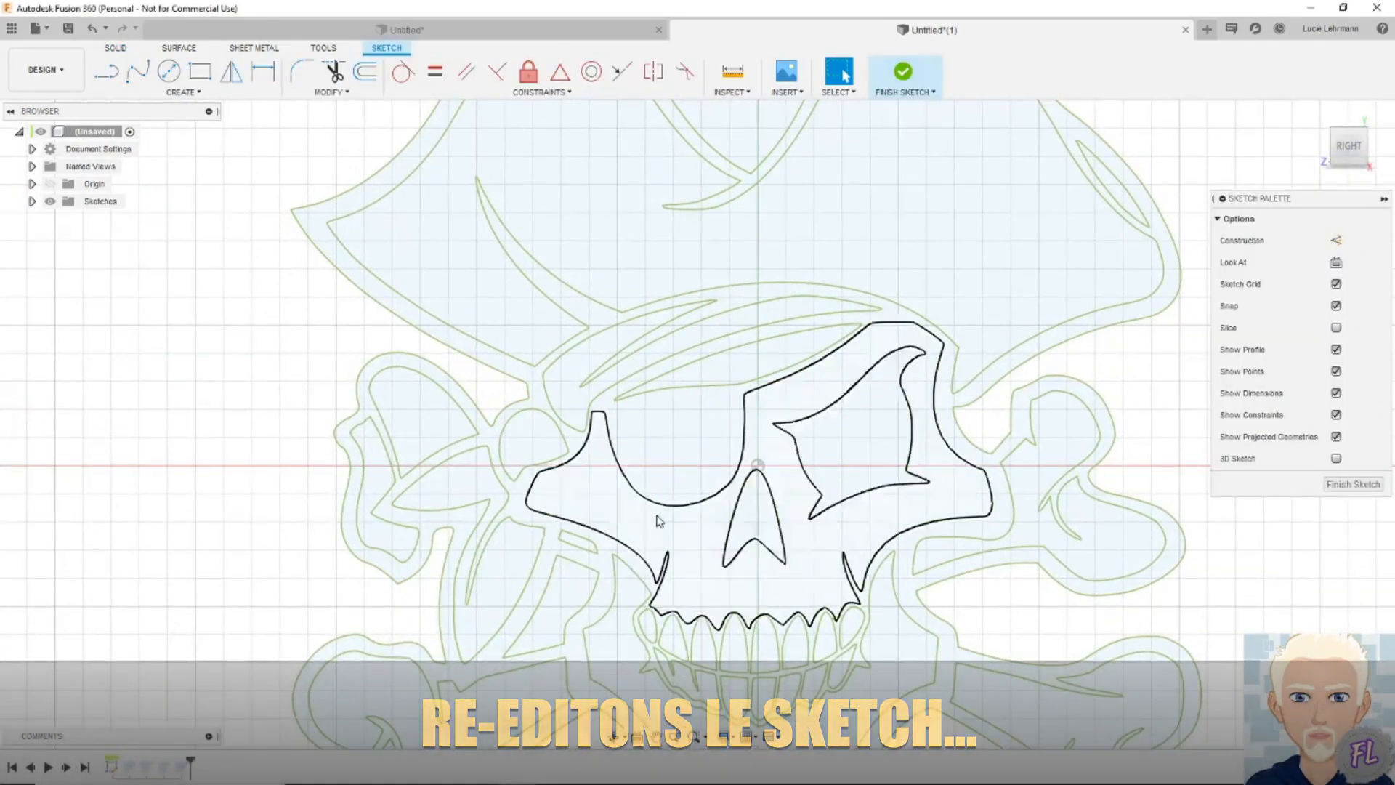
# Select the pirate hat's whole inner contour and unfix it so its curves can be edited
pyautogui.click(700, 388)
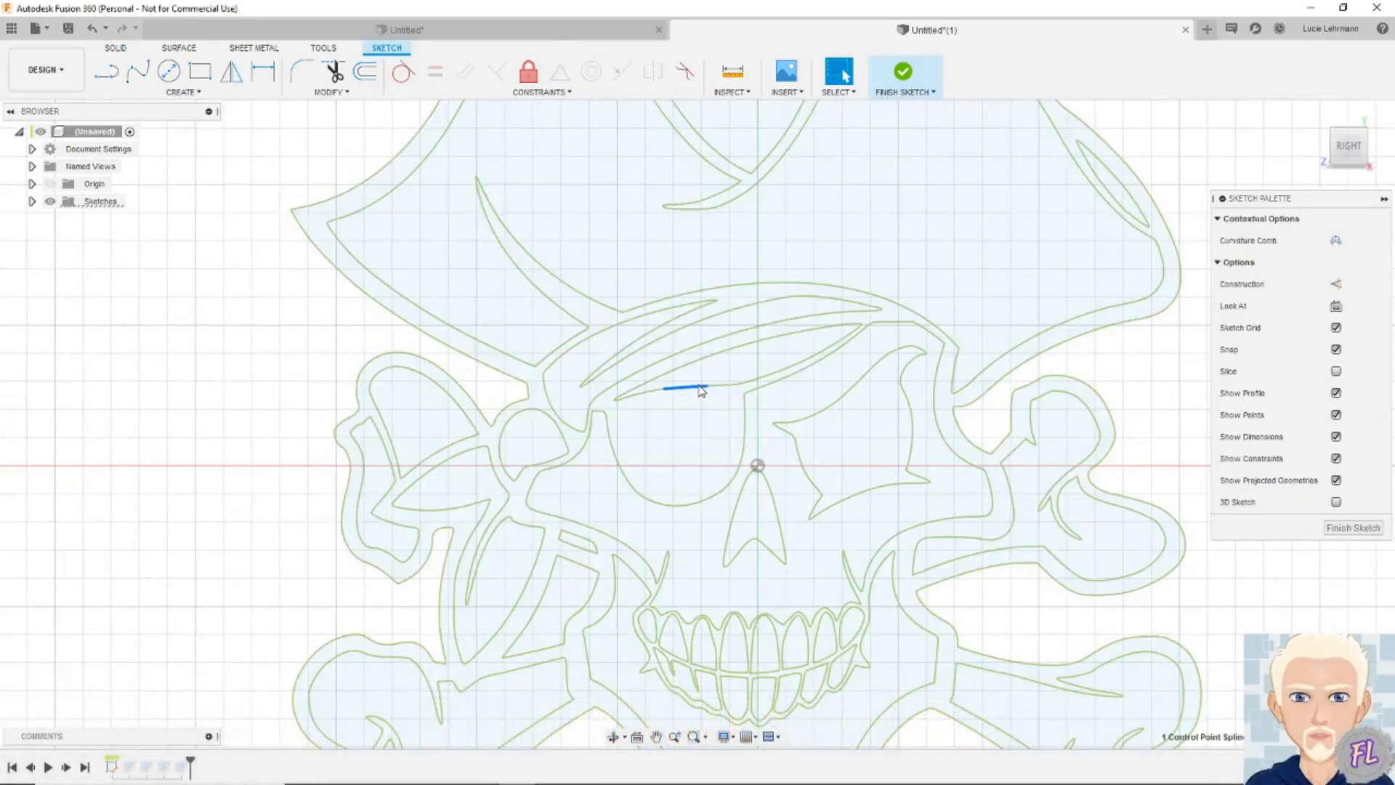
pyautogui.click(707, 385)
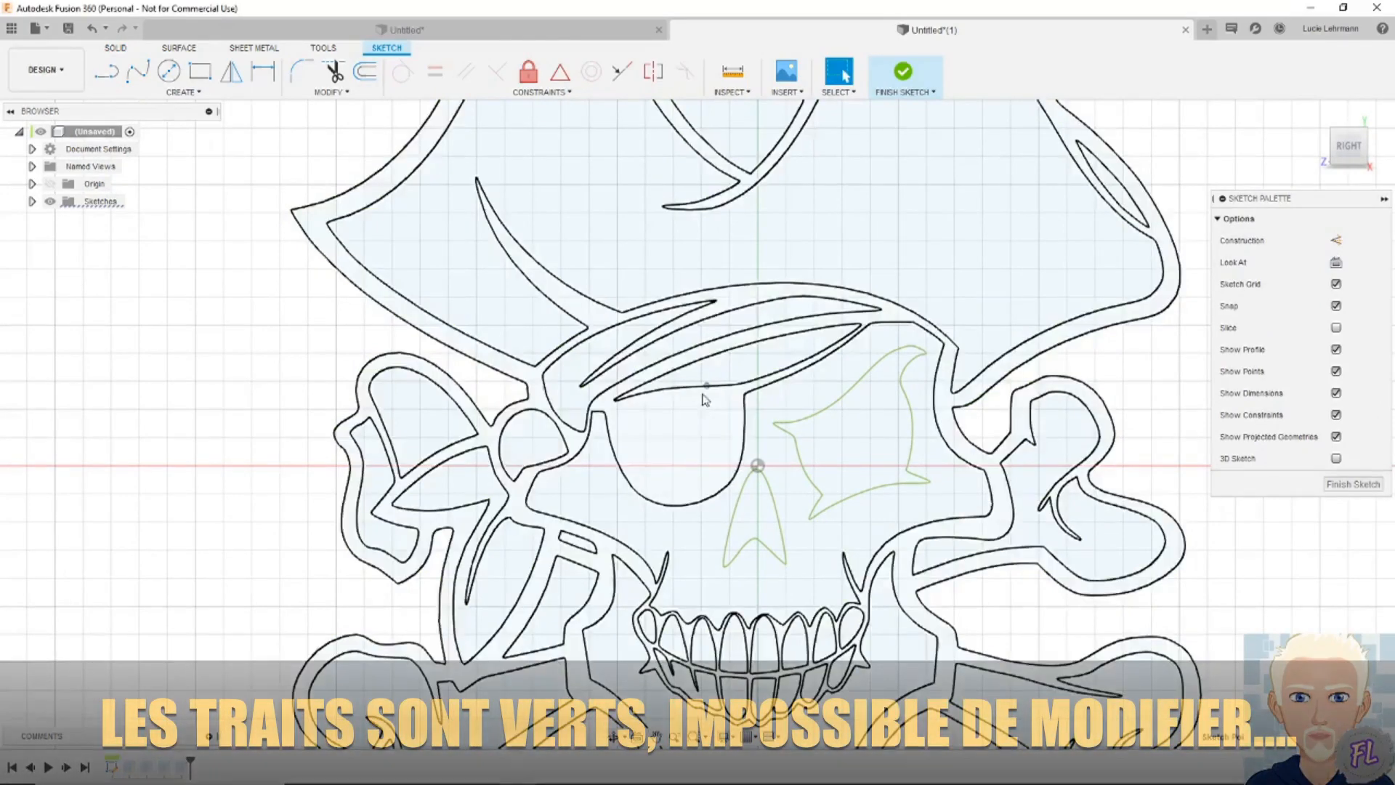
pyautogui.click(745, 413)
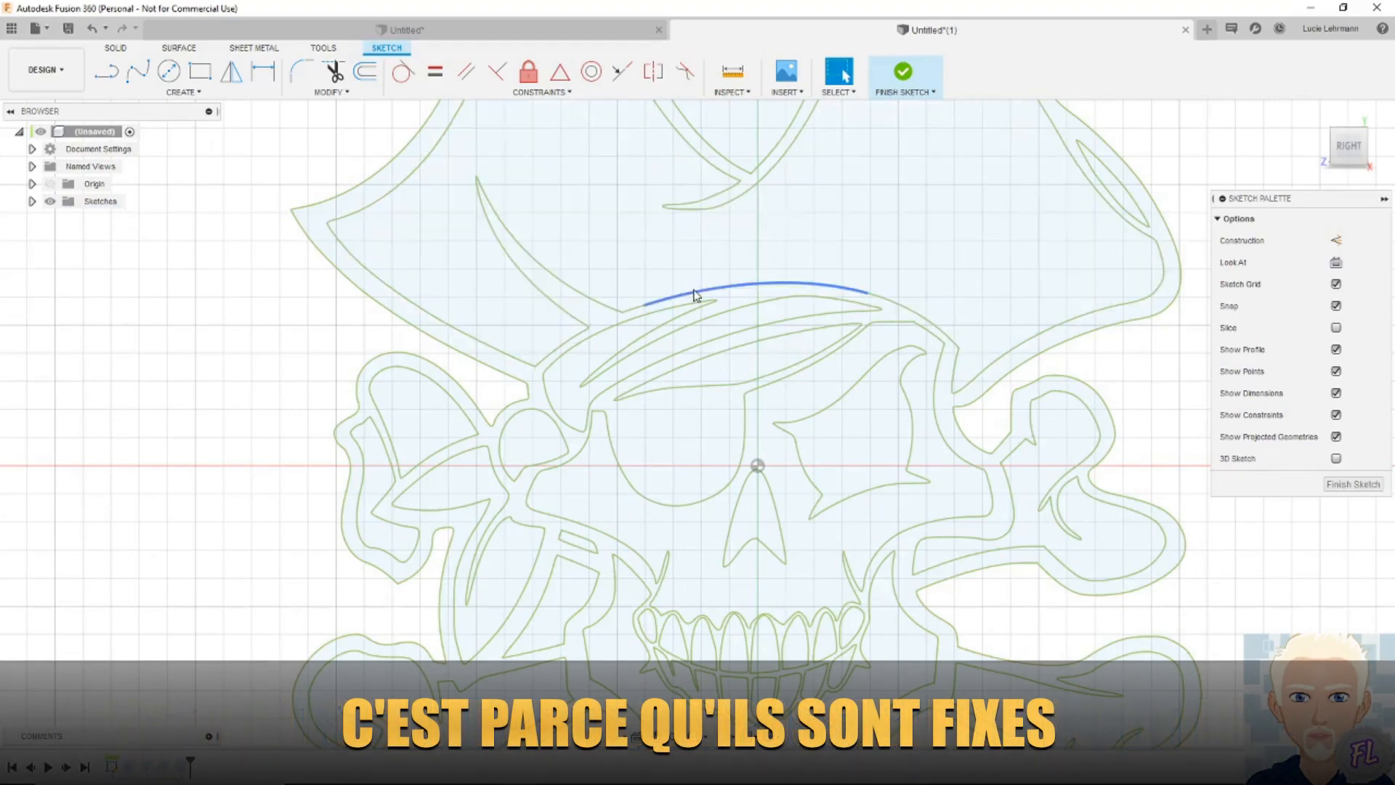
pyautogui.doubleClick(696, 294)
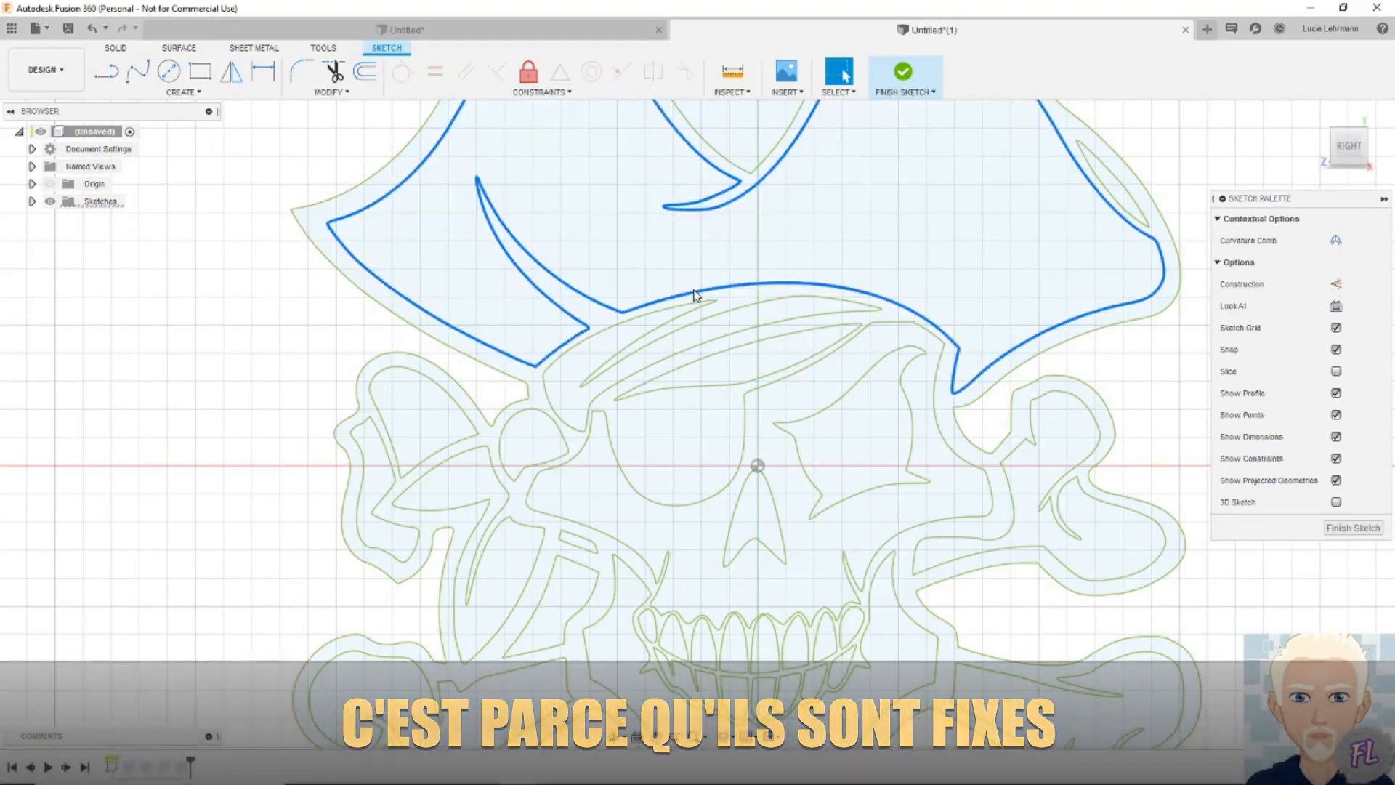
pyautogui.click(528, 72)
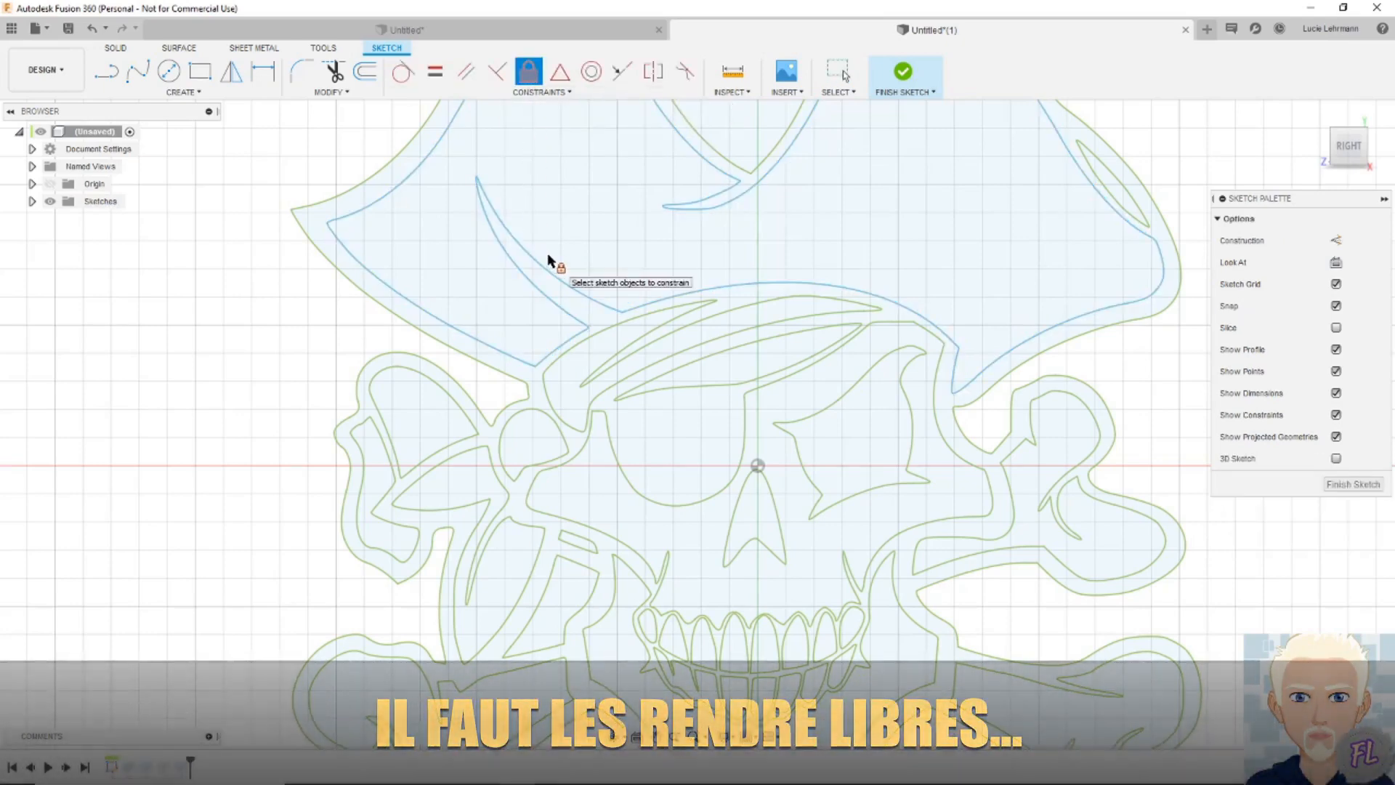
pyautogui.press('Escape')
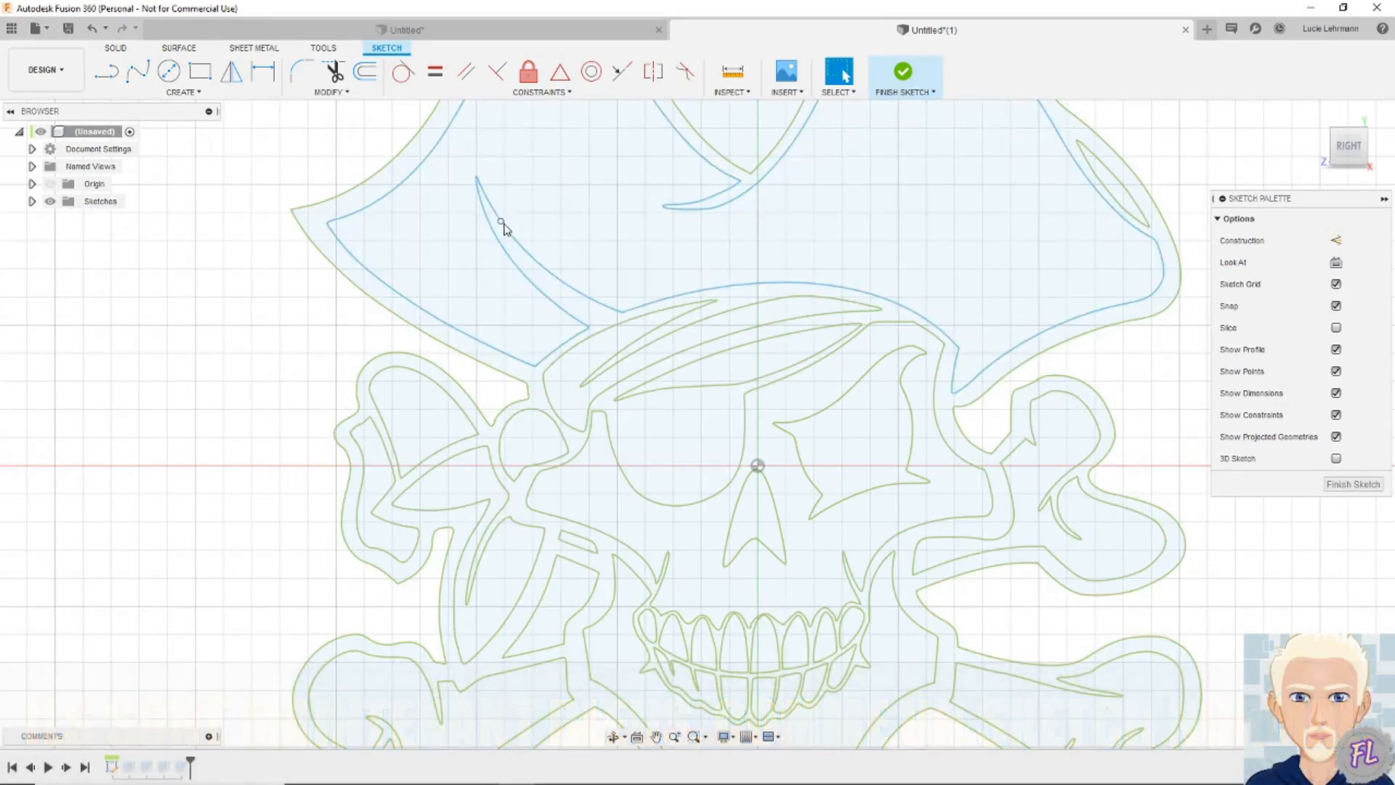
# Trim away the hat crease's curve that runs from the pointed tip to the hat's lower edge on the skull's nose side
pyautogui.click(501, 221)
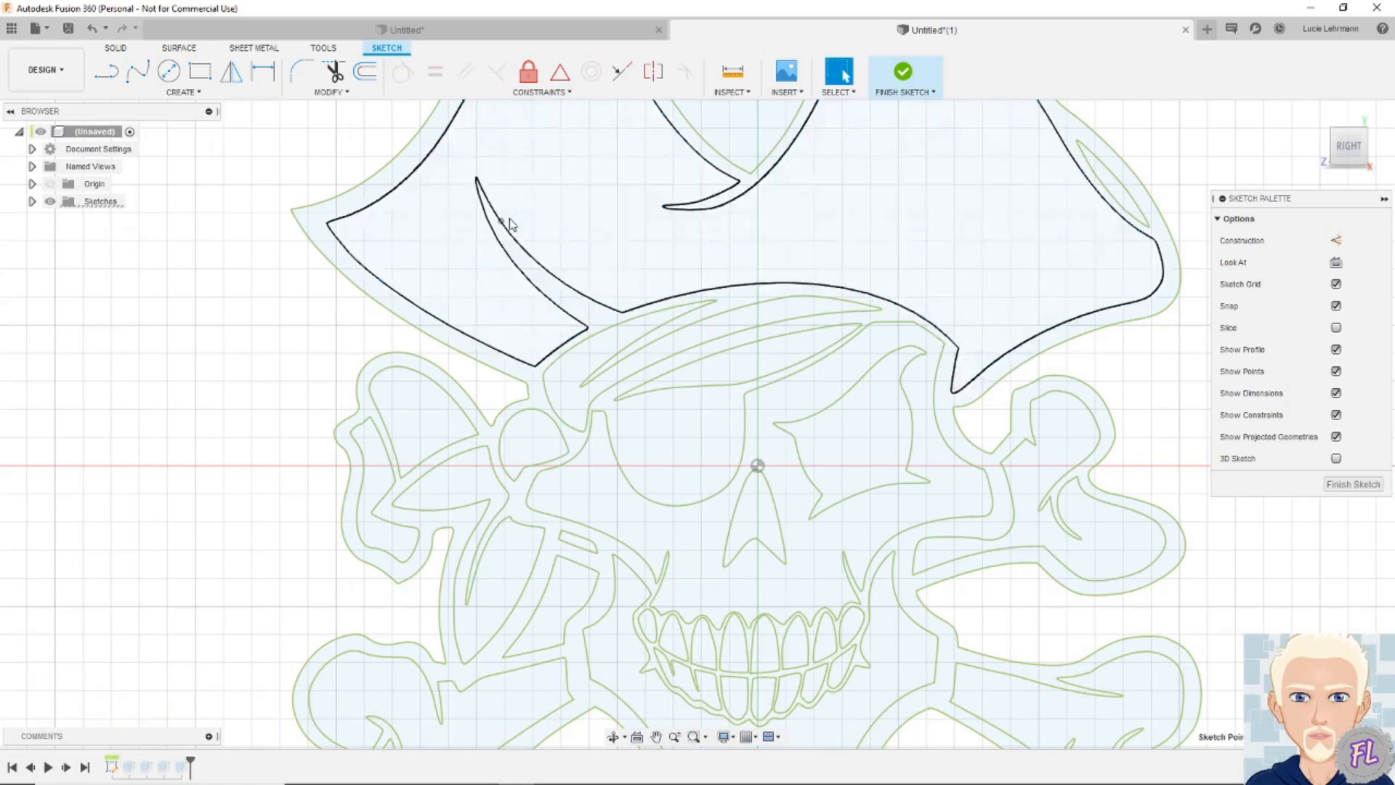
pyautogui.click(509, 231)
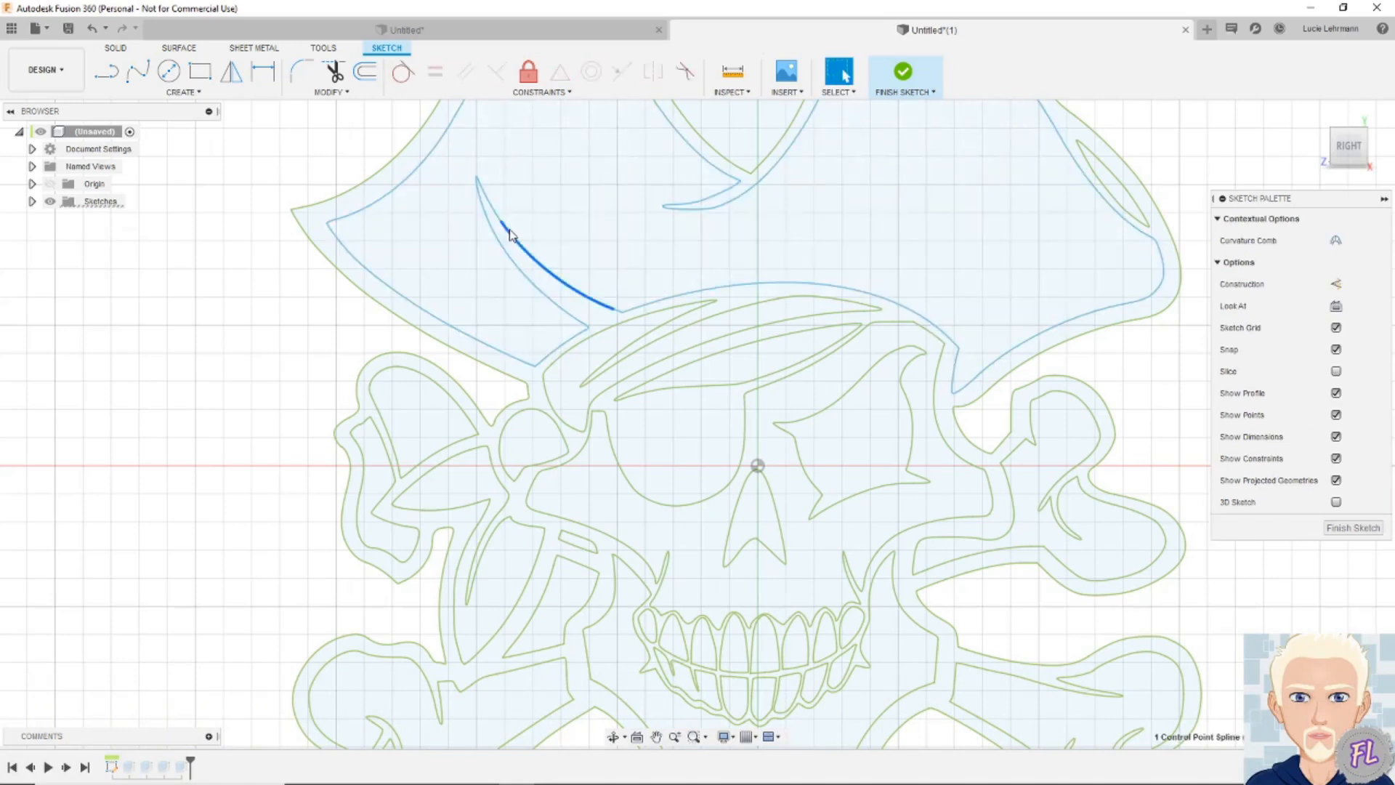
pyautogui.press('t')
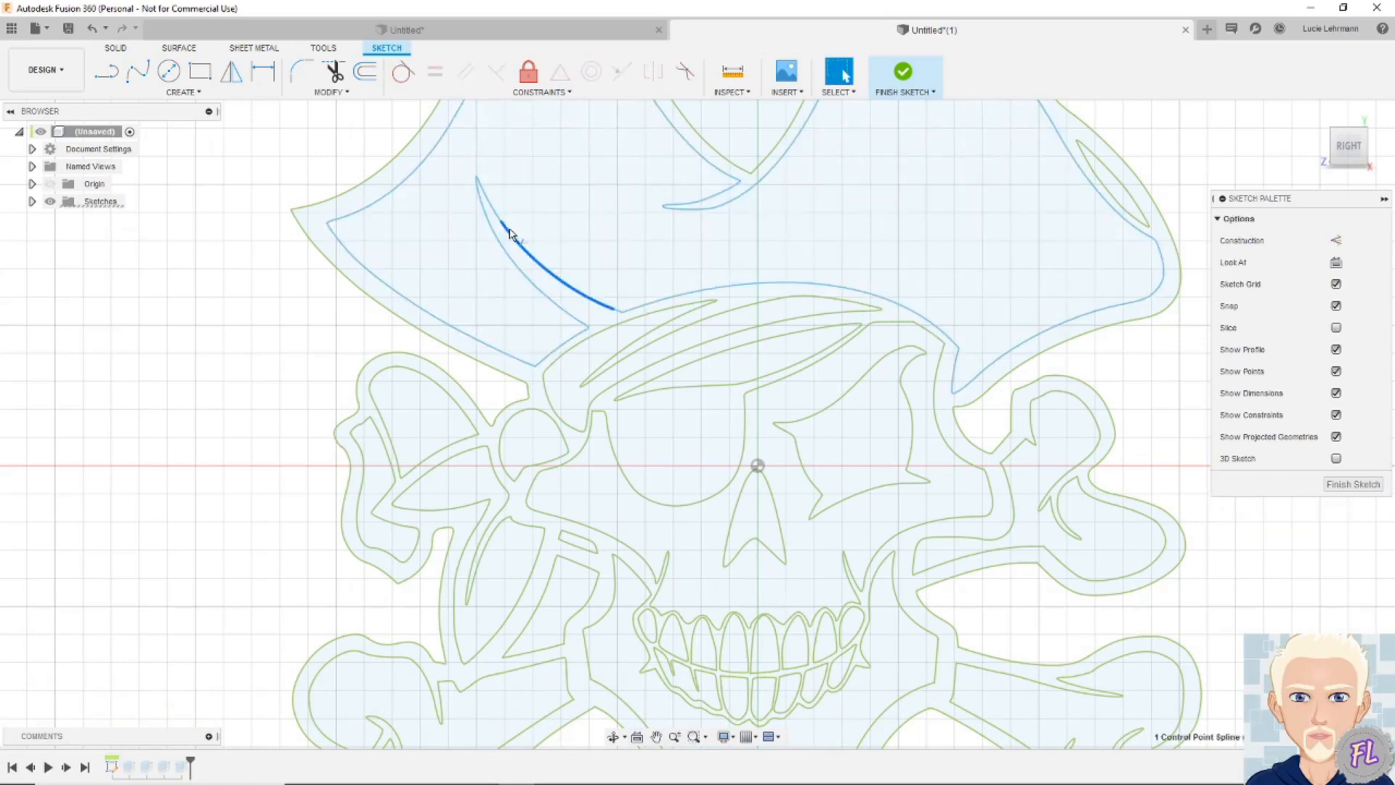
pyautogui.click(512, 234)
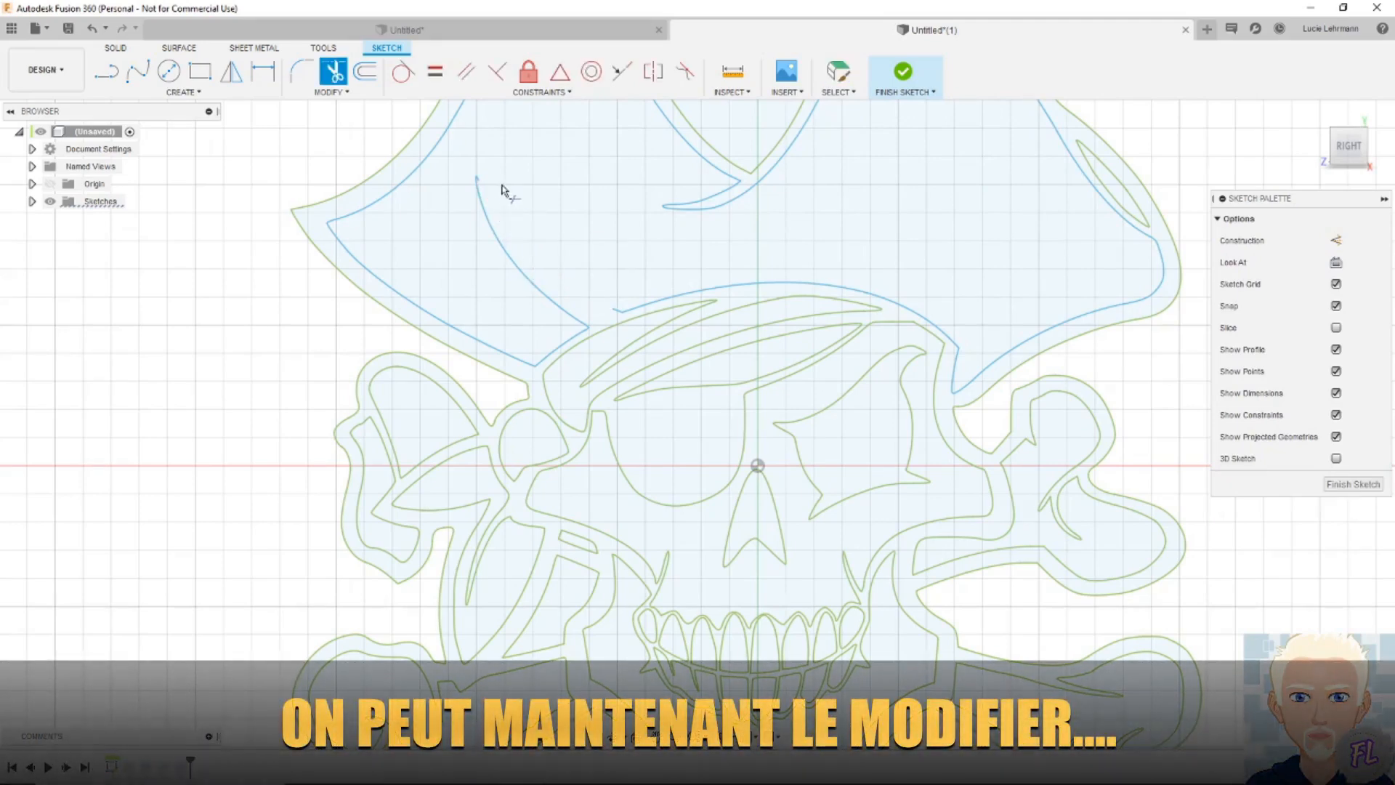
# Draw a three-point fit point spline from the crease's tip to the hat's lower inner edge, making the crease wider
pyautogui.scroll(5, 501, 190)
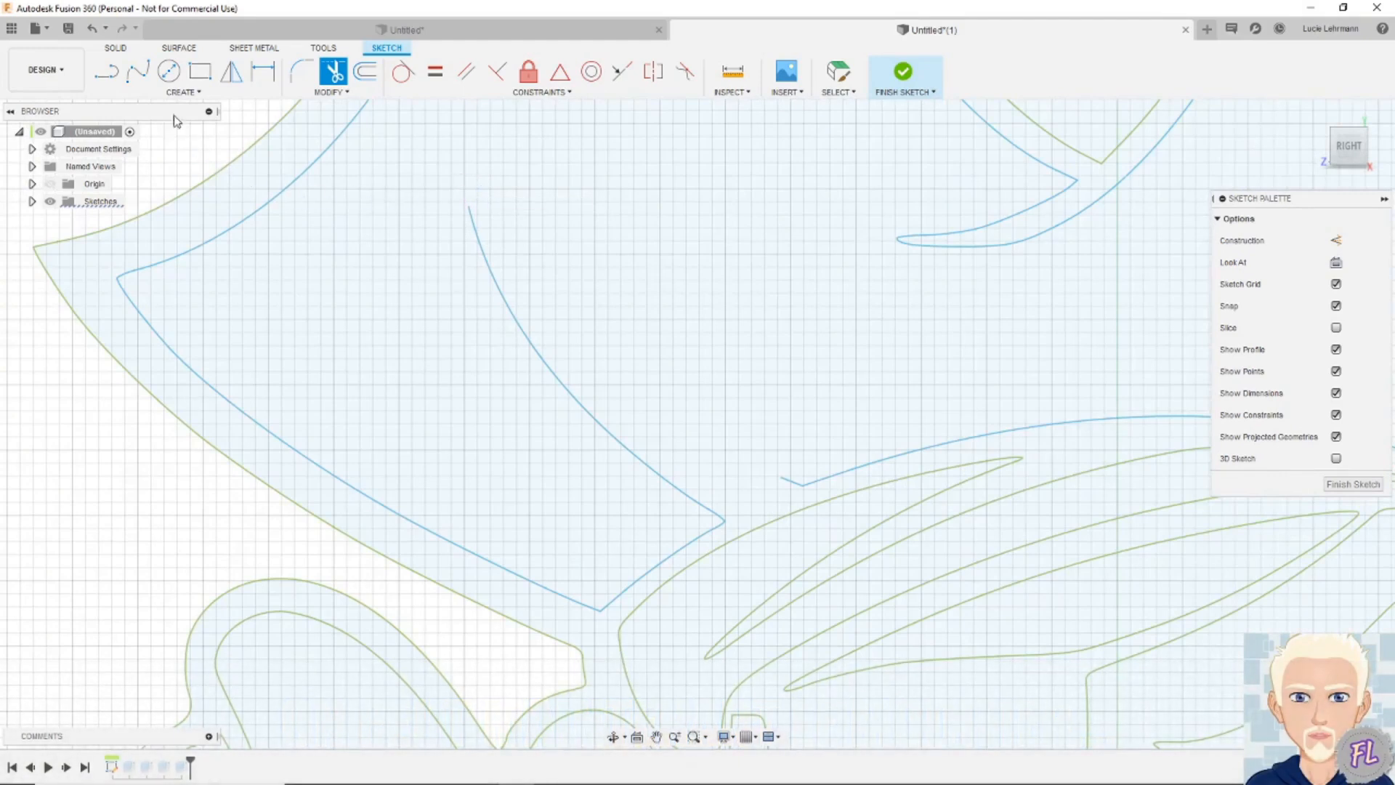
pyautogui.click(140, 74)
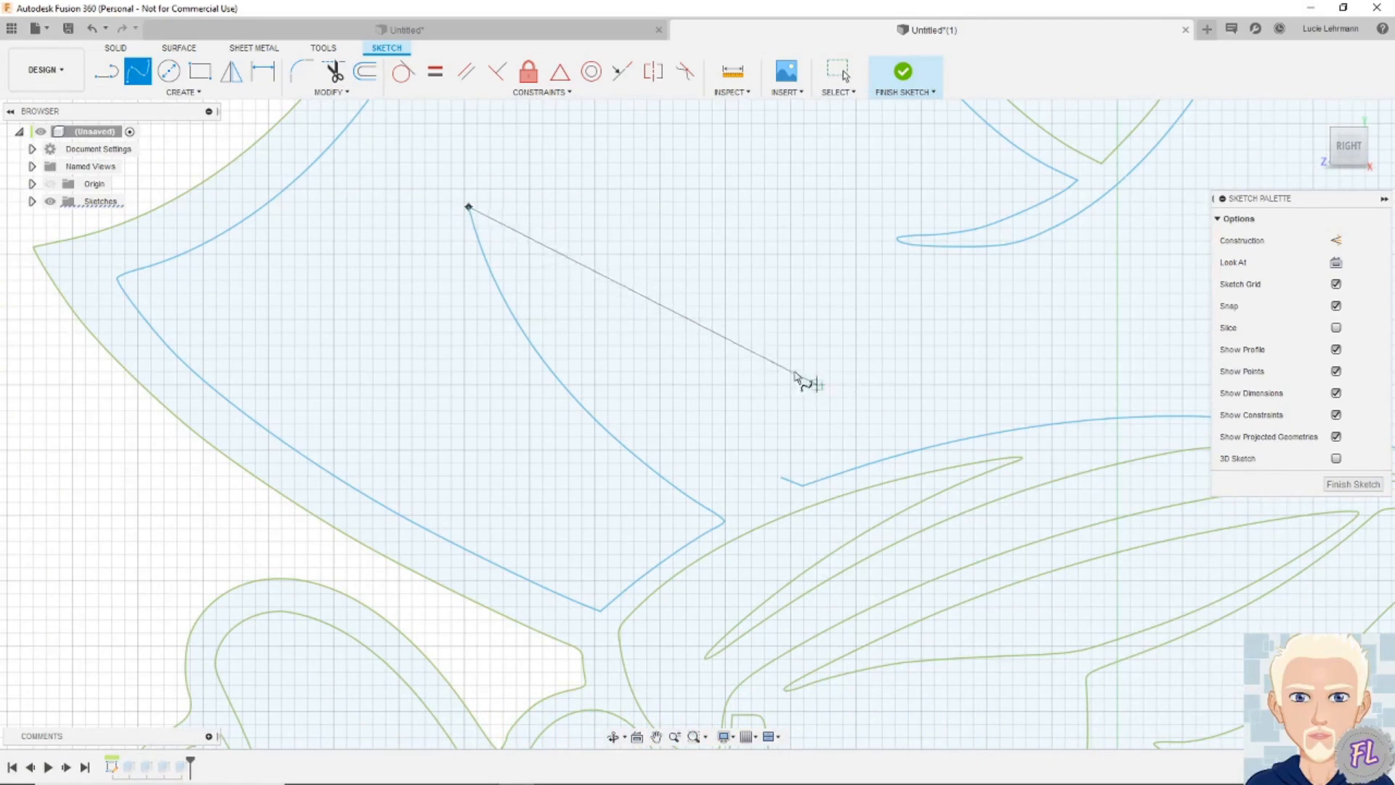
pyautogui.click(712, 371)
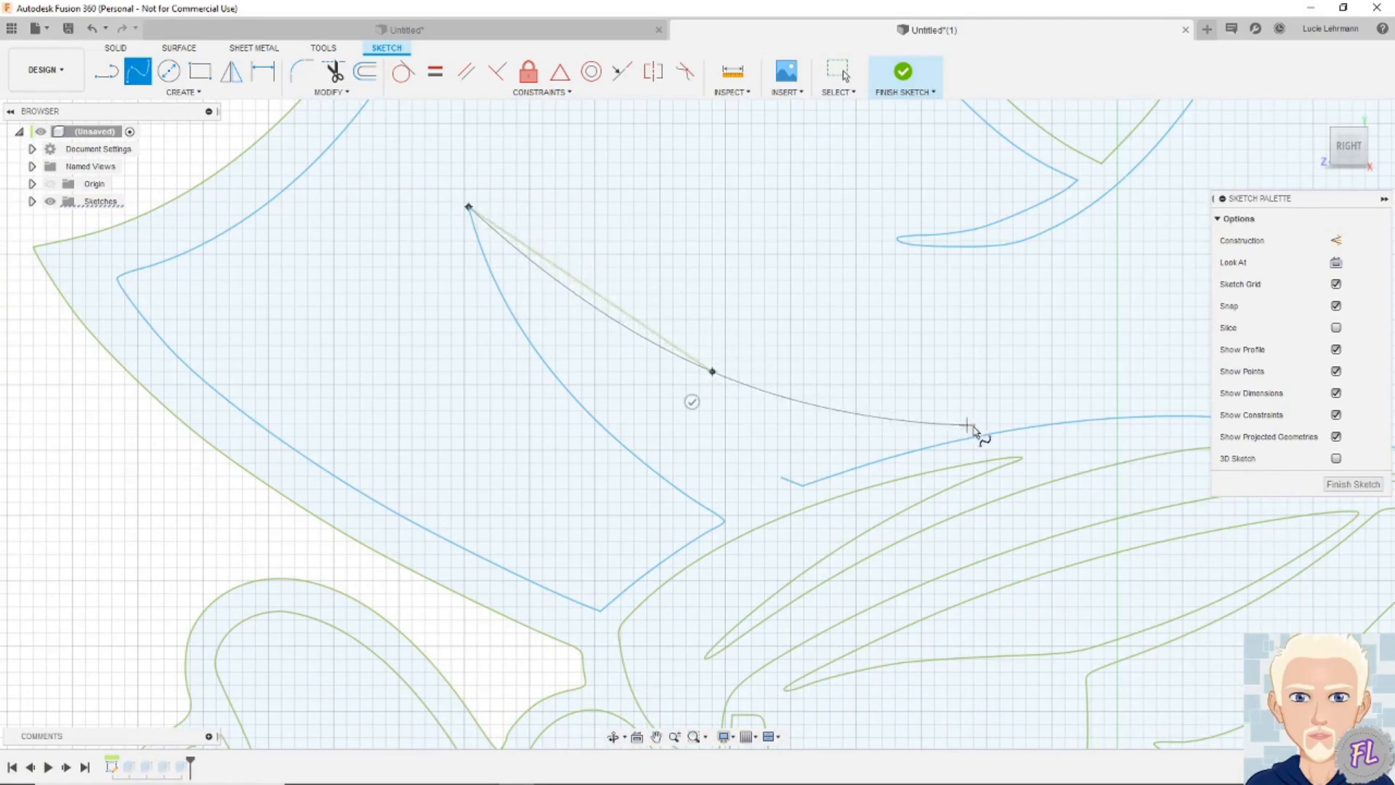
pyautogui.click(1000, 433)
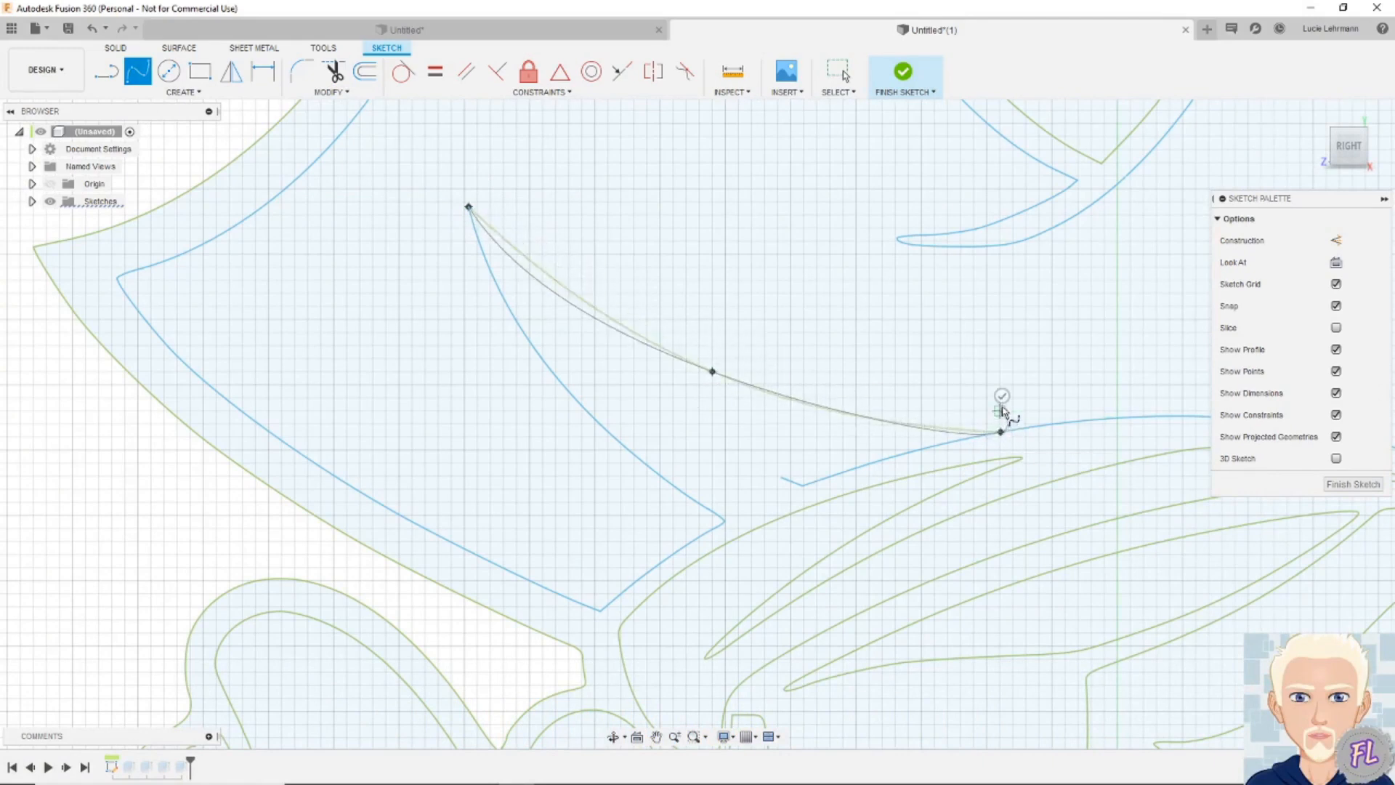
pyautogui.click(1002, 397)
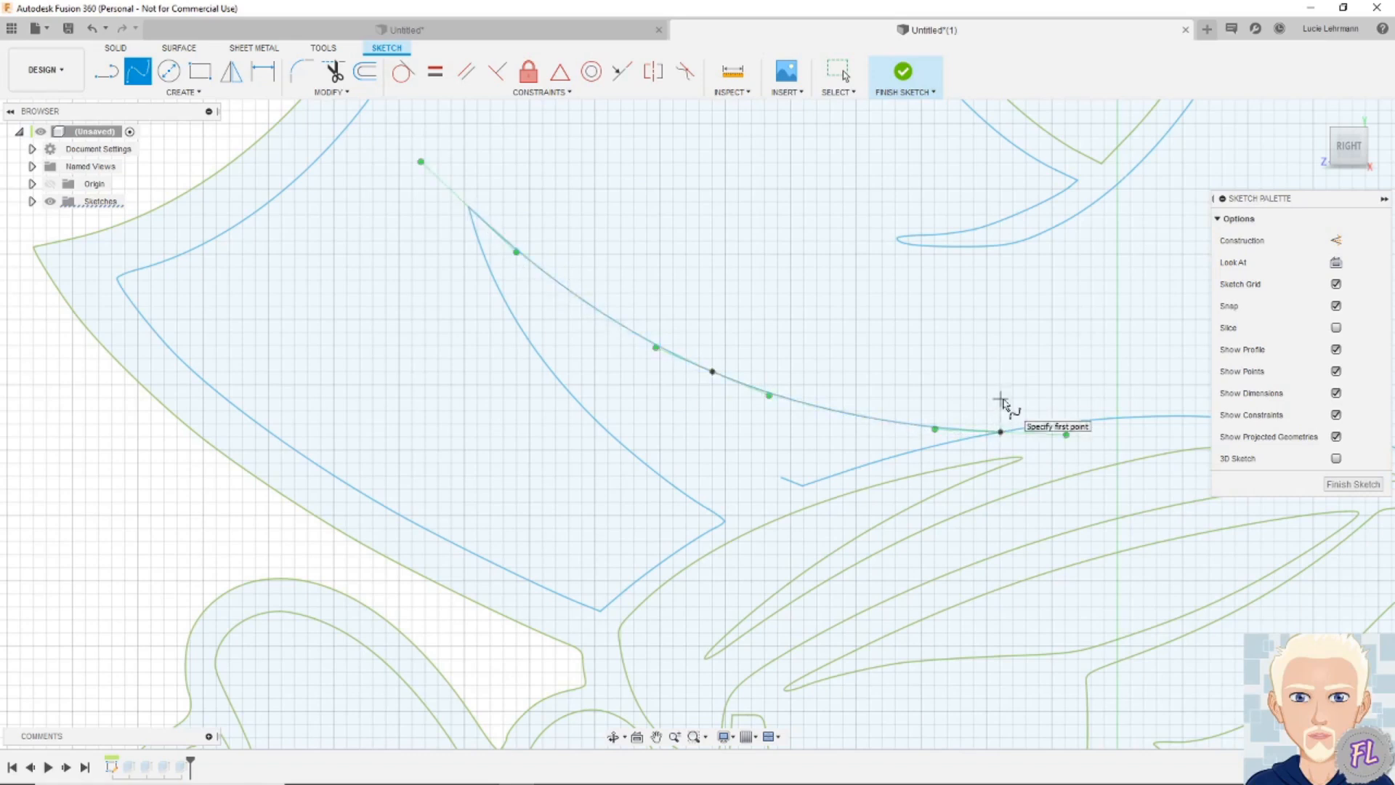
# Trim the leftover hat edge segments beyond the new spline's endpoint and finish the sketch
pyautogui.press('t')
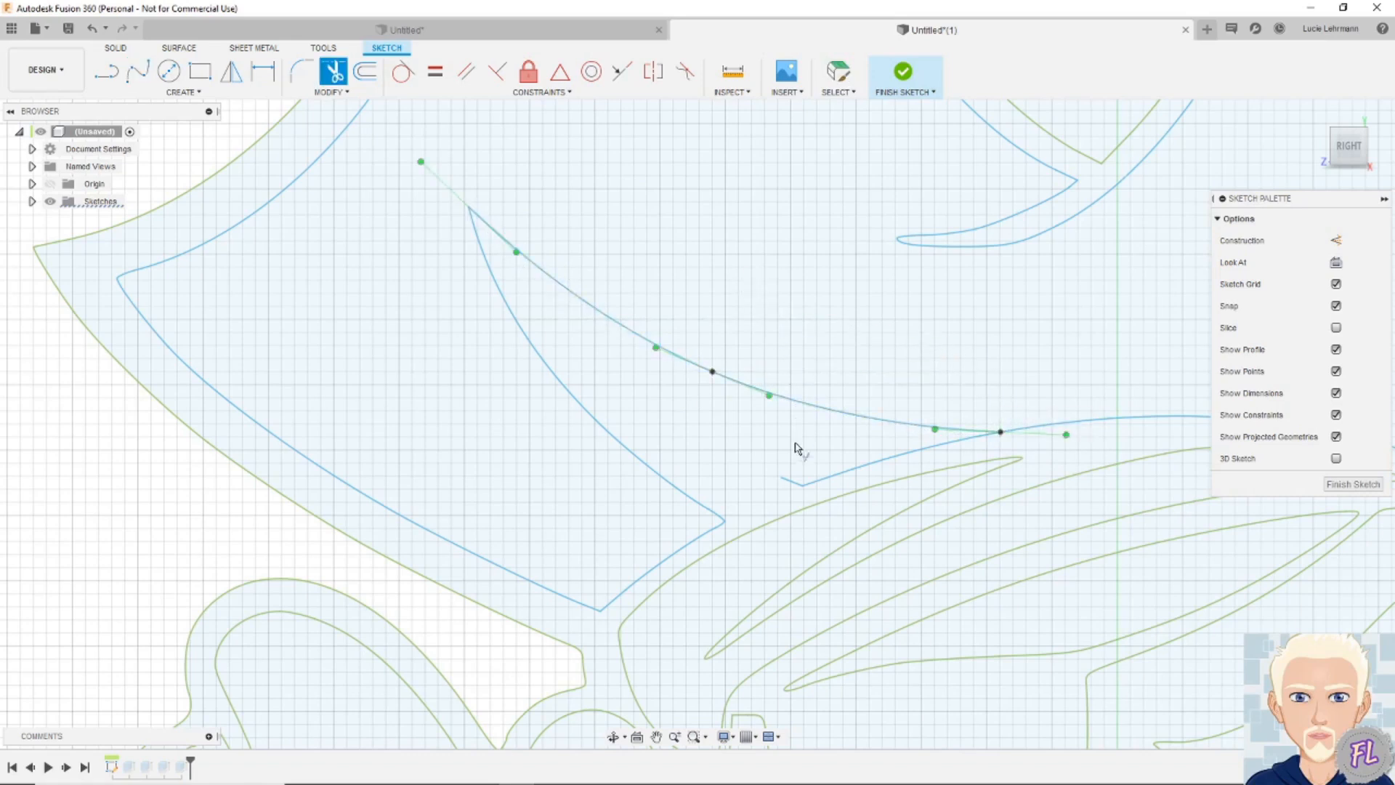
pyautogui.click(826, 481)
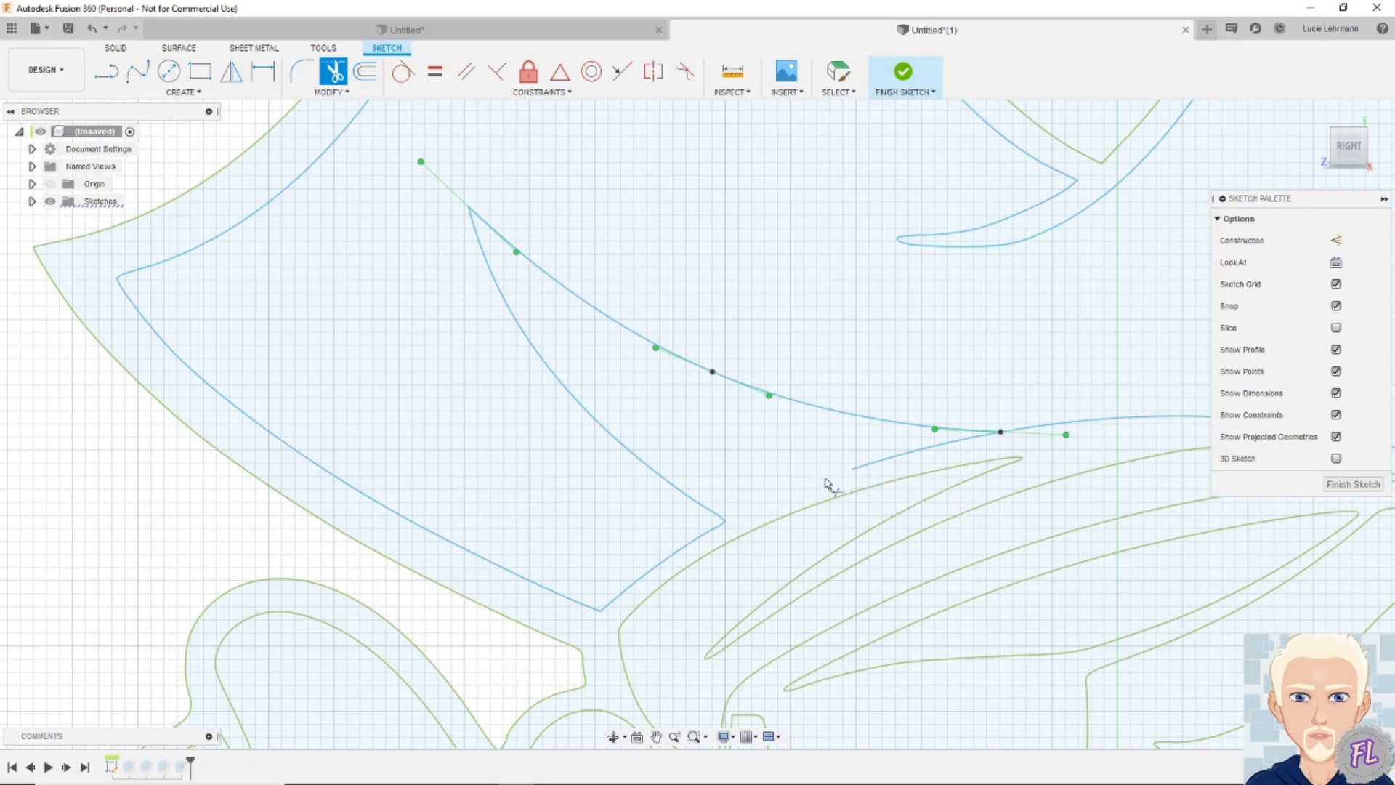
pyautogui.click(874, 467)
pyautogui.click(1335, 488)
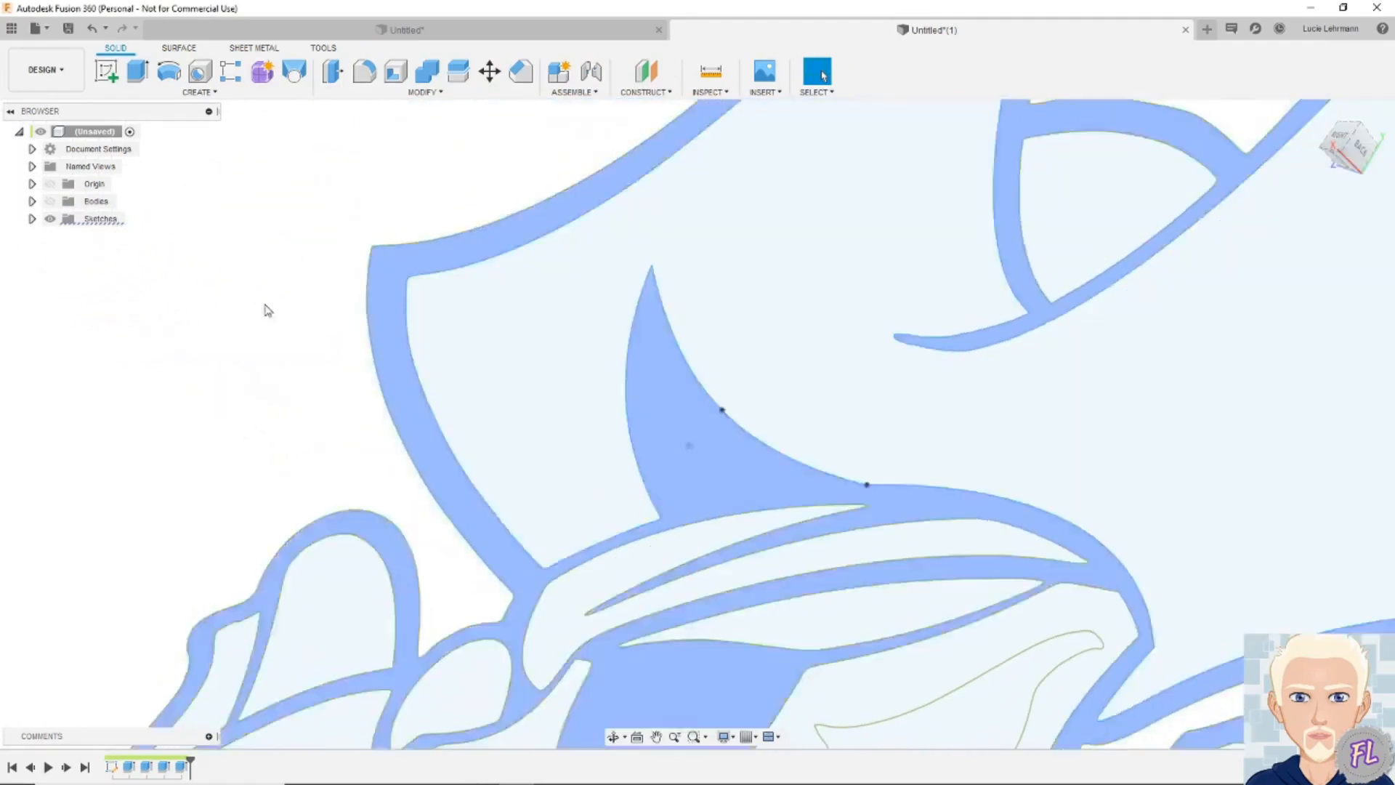
# Show the bodies again, compare them with the edited sketch, and leave the sketch hidden
pyautogui.click(50, 219)
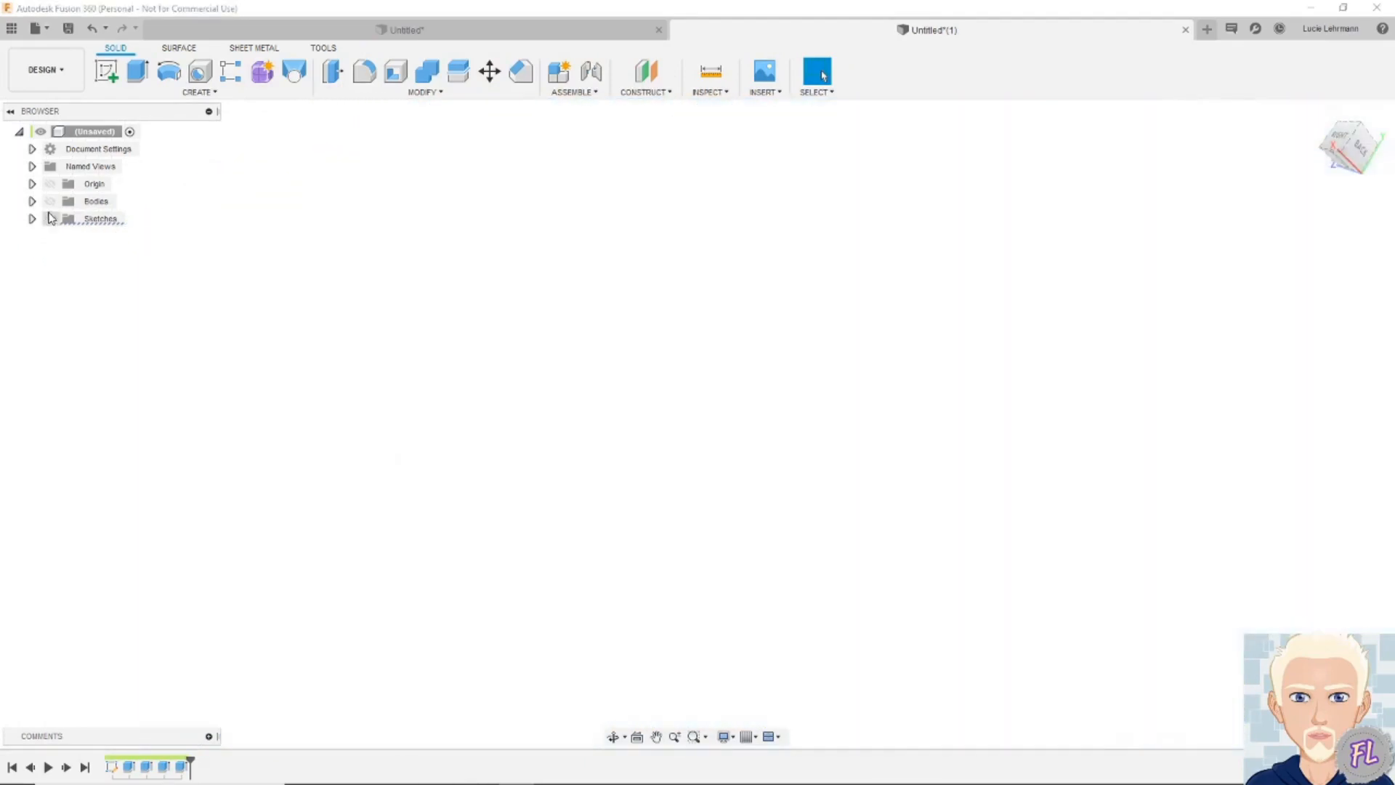
pyautogui.click(50, 202)
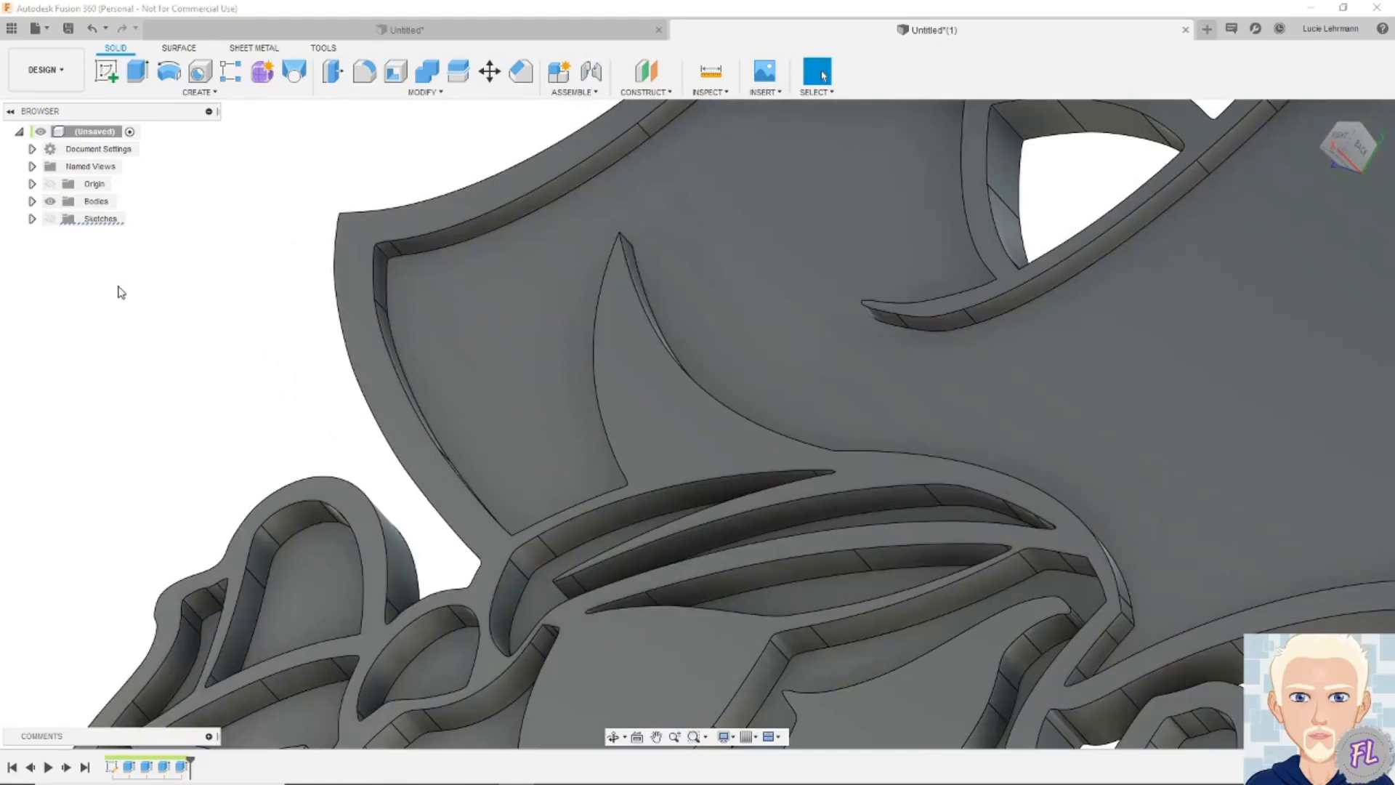
pyautogui.click(51, 219)
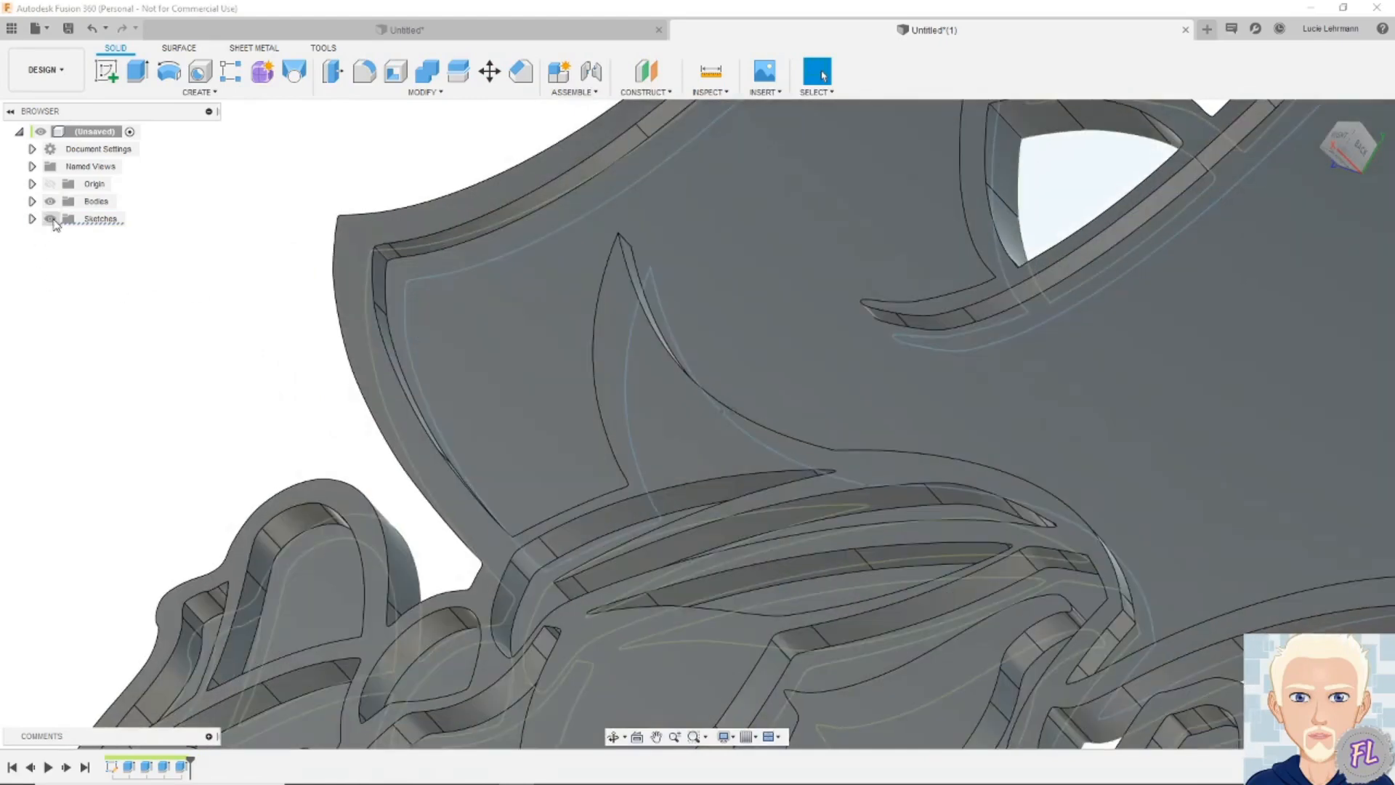
pyautogui.click(51, 219)
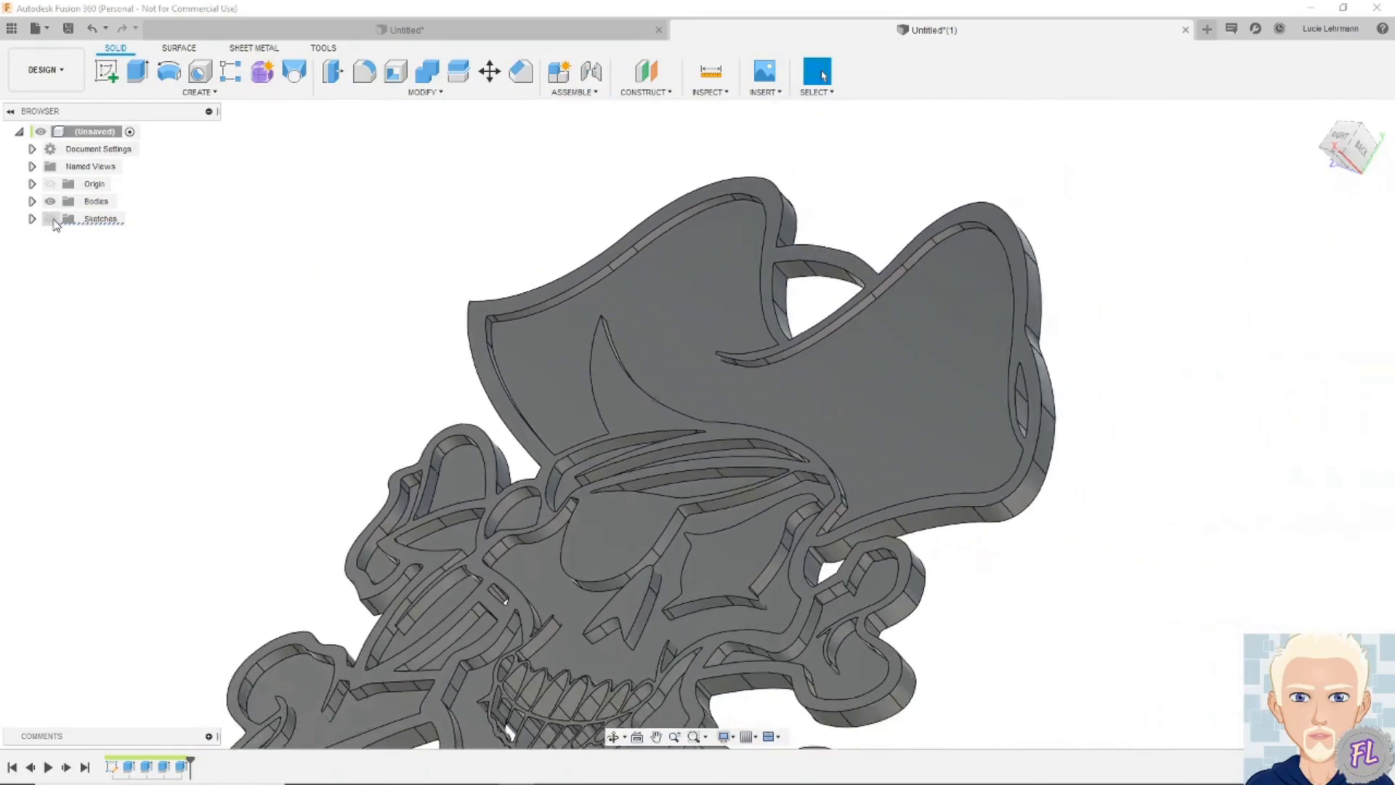